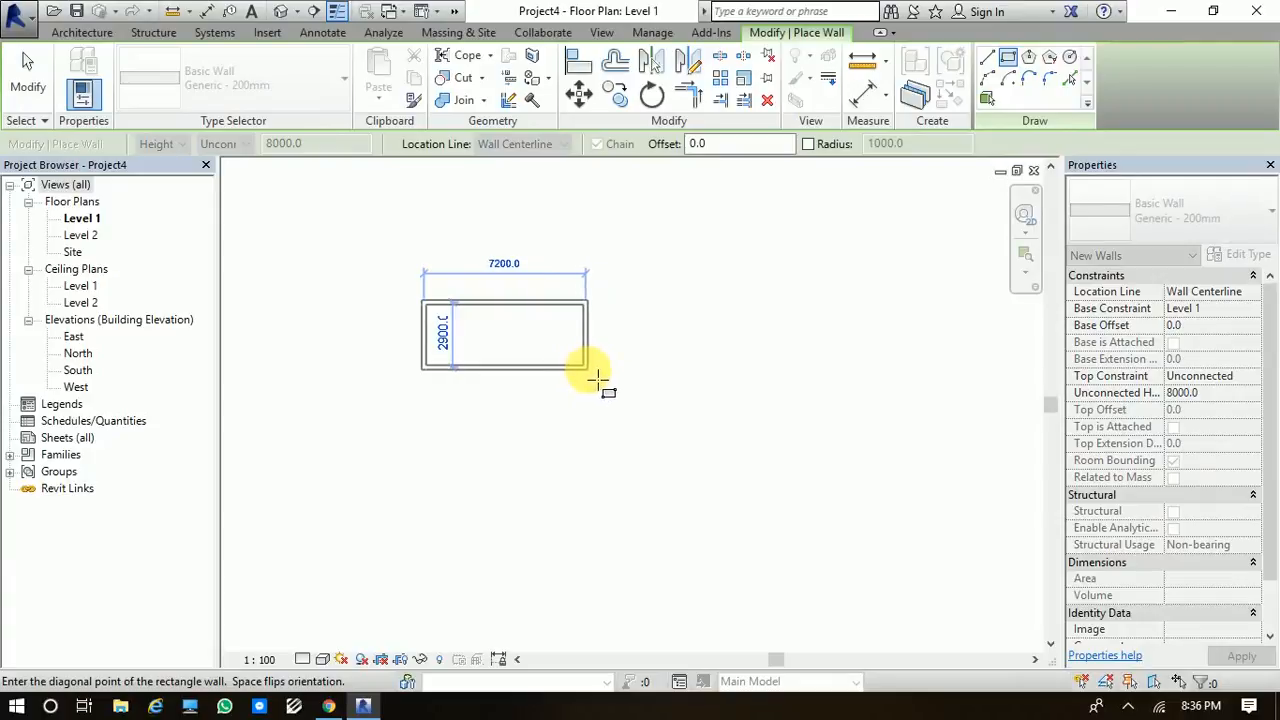
Draw a rectangular enclosure of Generic - 200mm walls on Level 1, about 7600 by 3200 mm overall
{"action": "left_click", "coordinate": [590, 370]}
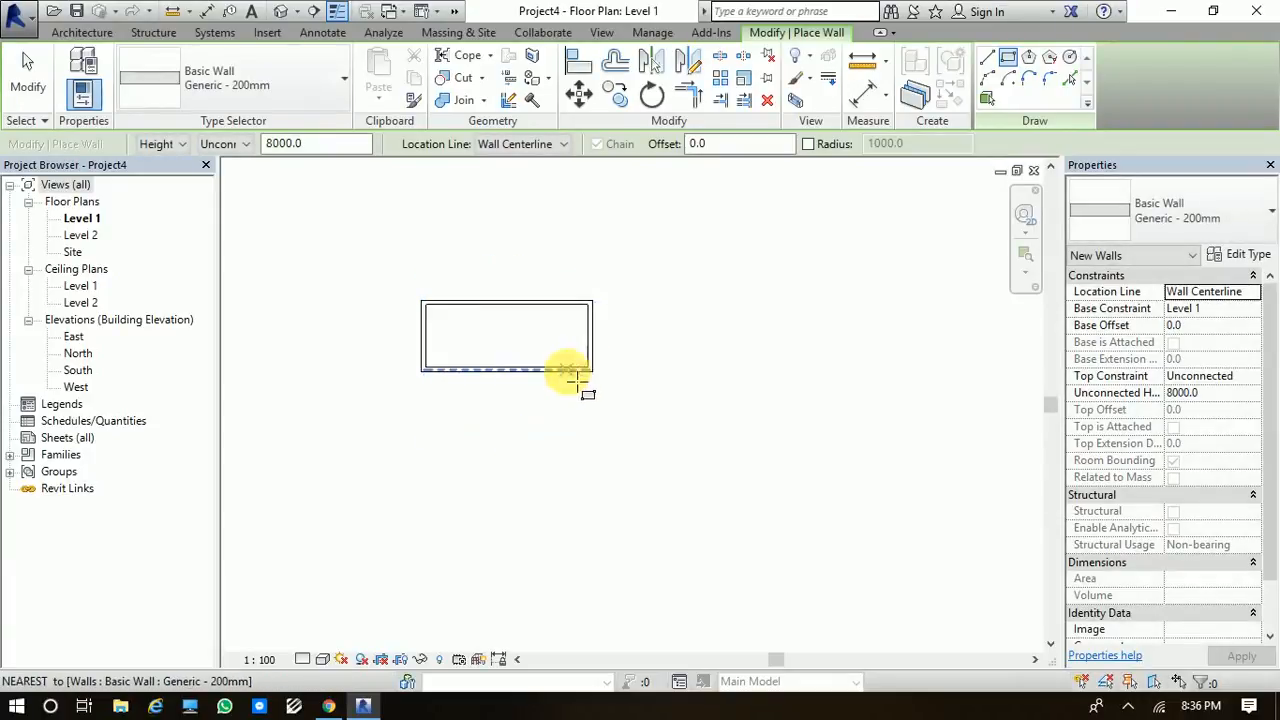
{"action": "key", "text": "Escape"}
{"action": "key", "text": "Escape"}
Create a Generic Floor - 400mm floor with a rectangular boundary following the outer corners of the walls
{"action": "left_click", "coordinate": [339, 102]}
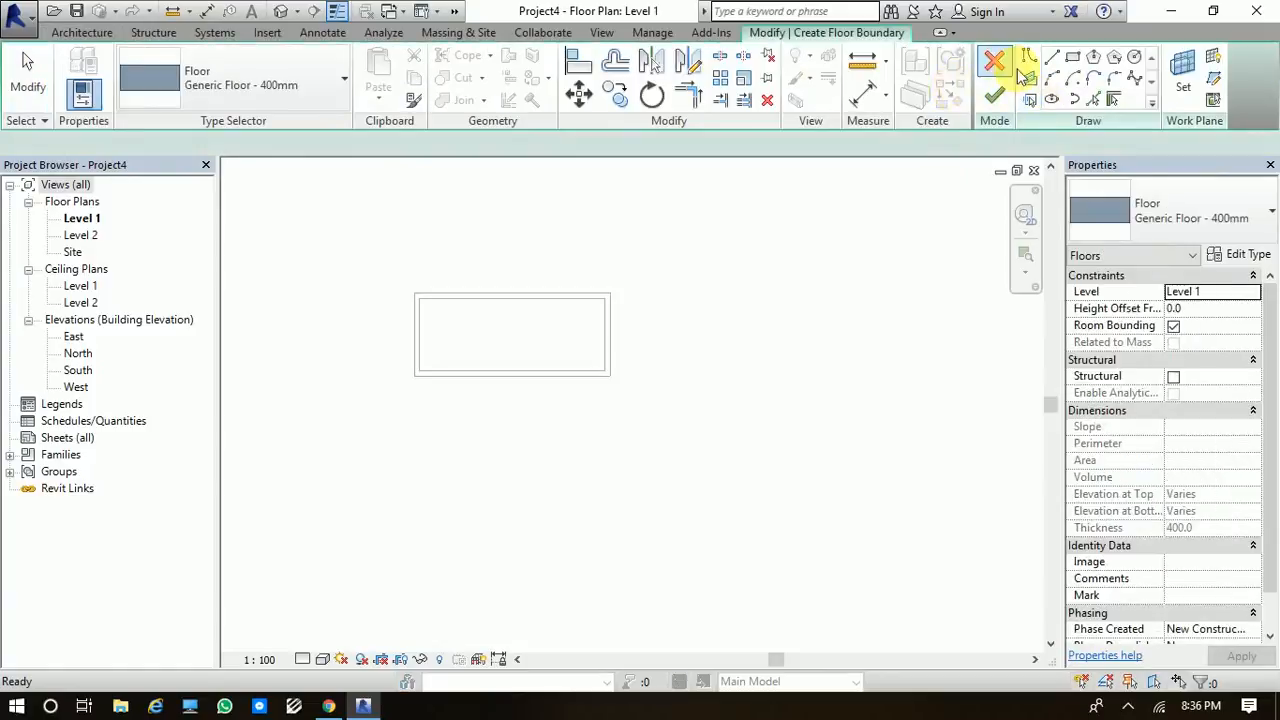
{"action": "left_click", "coordinate": [1071, 57]}
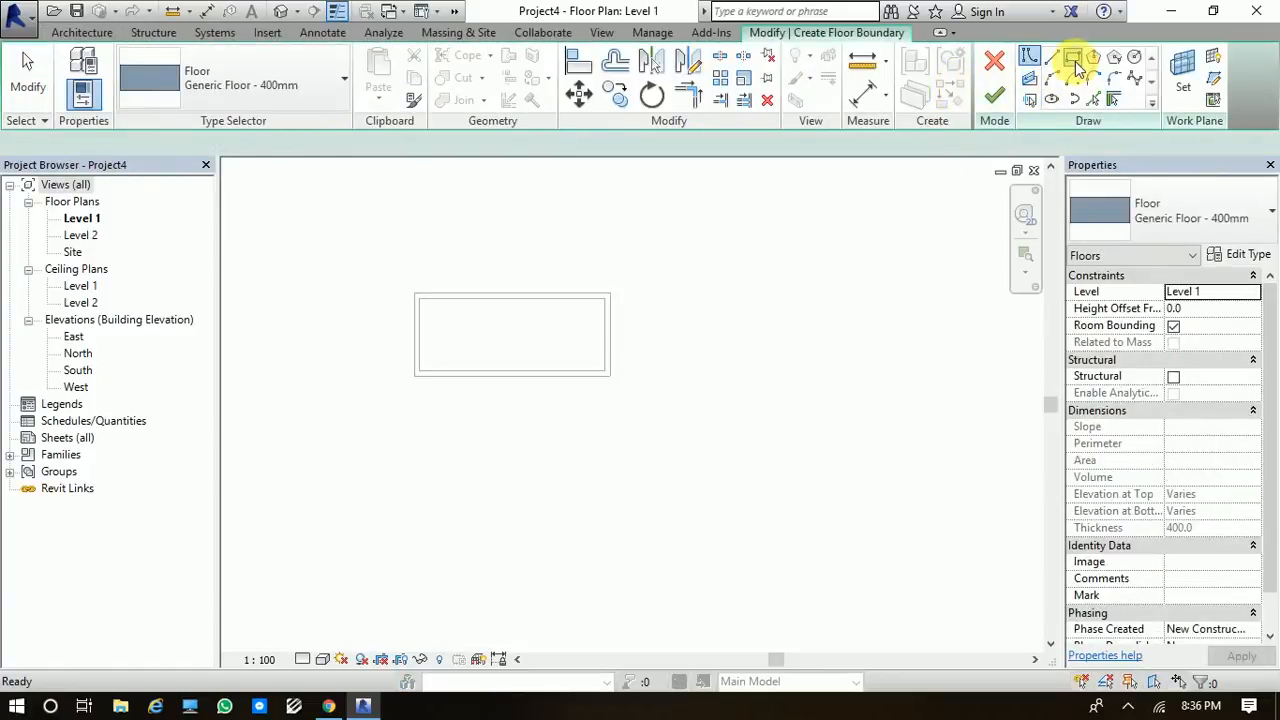
{"action": "left_click", "coordinate": [440, 314]}
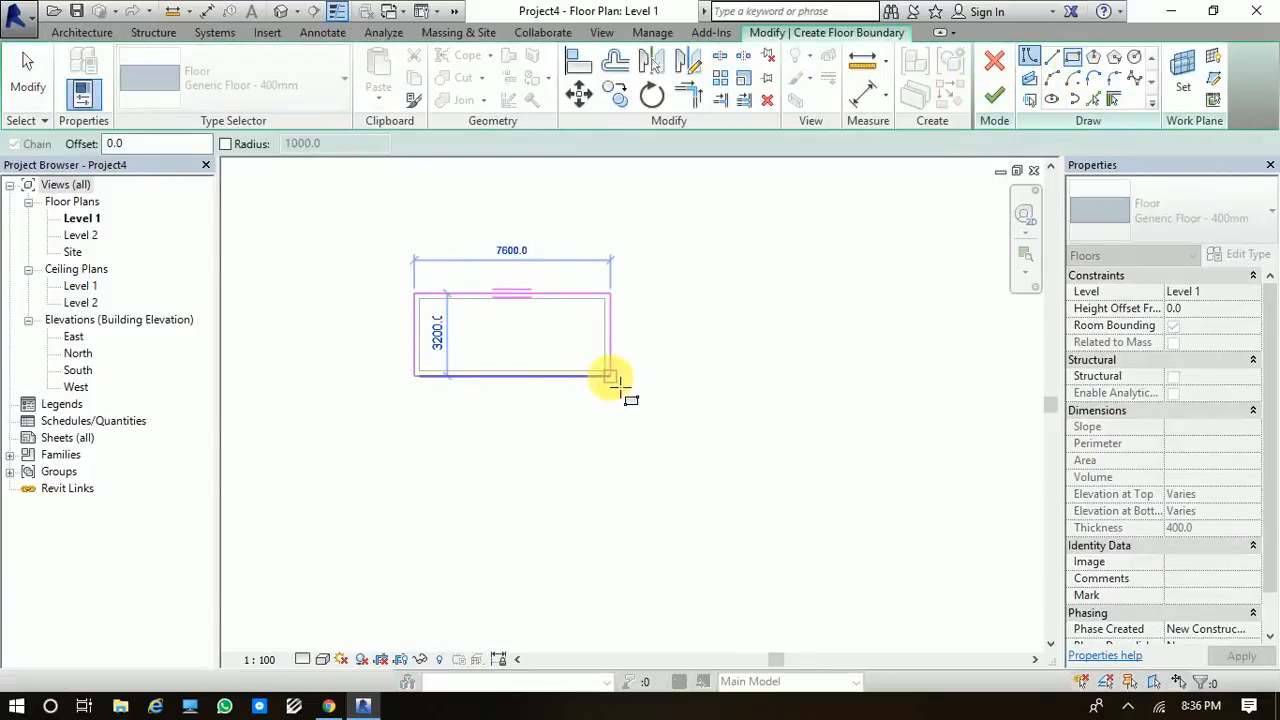
{"action": "left_click", "coordinate": [609, 373]}
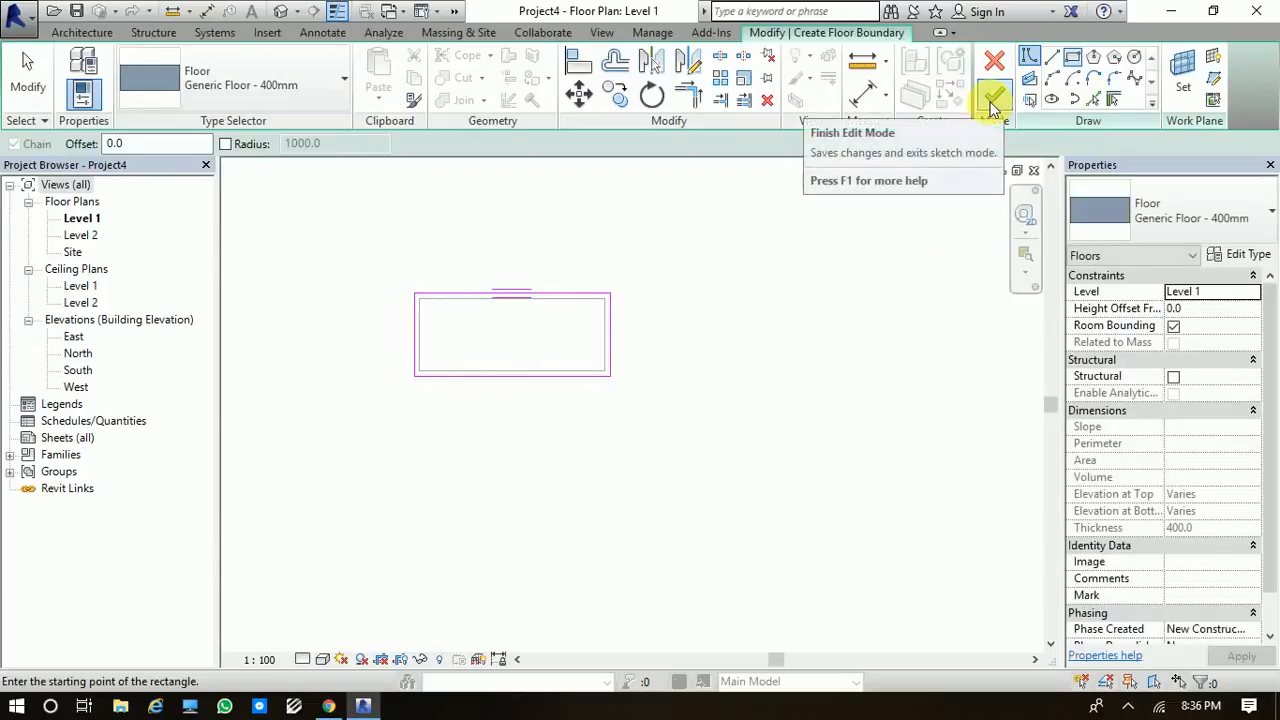
{"action": "left_click", "coordinate": [993, 98]}
{"action": "left_click", "coordinate": [706, 351]}
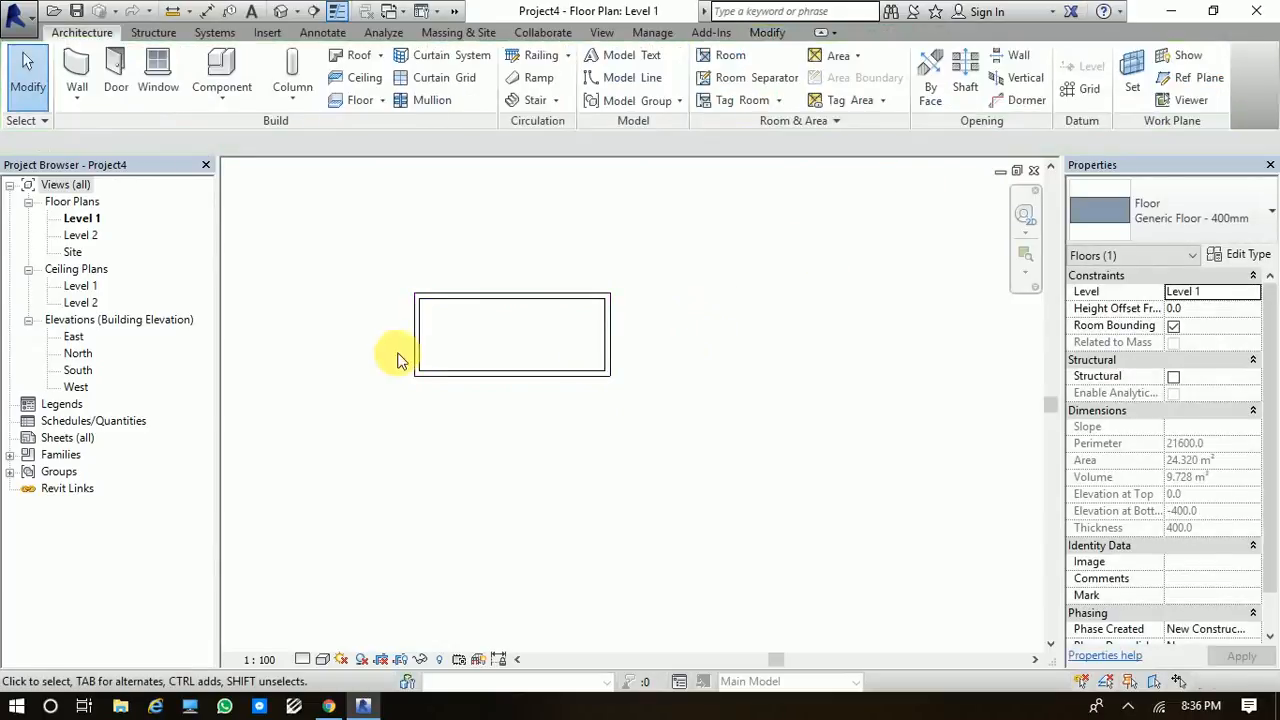
Duplicate the floor's type under the name Generic Floor - 200mm
{"action": "left_click", "coordinate": [510, 357]}
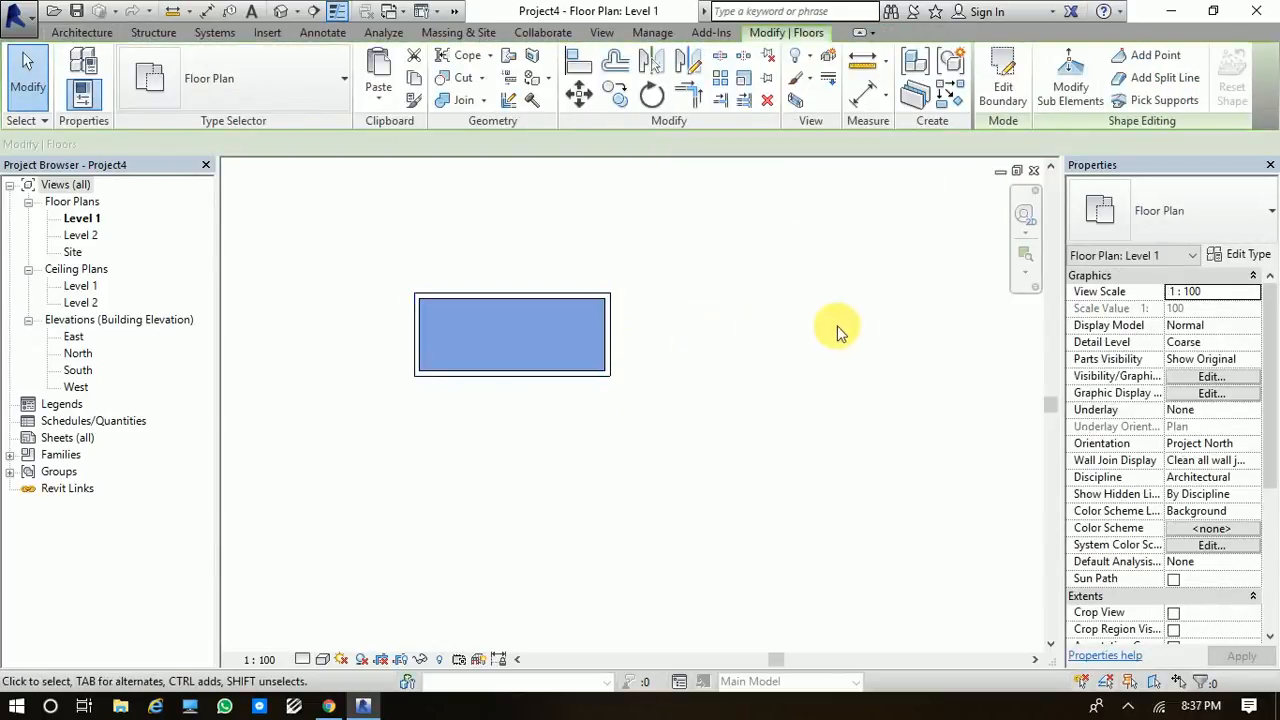
{"action": "left_click", "coordinate": [1248, 257]}
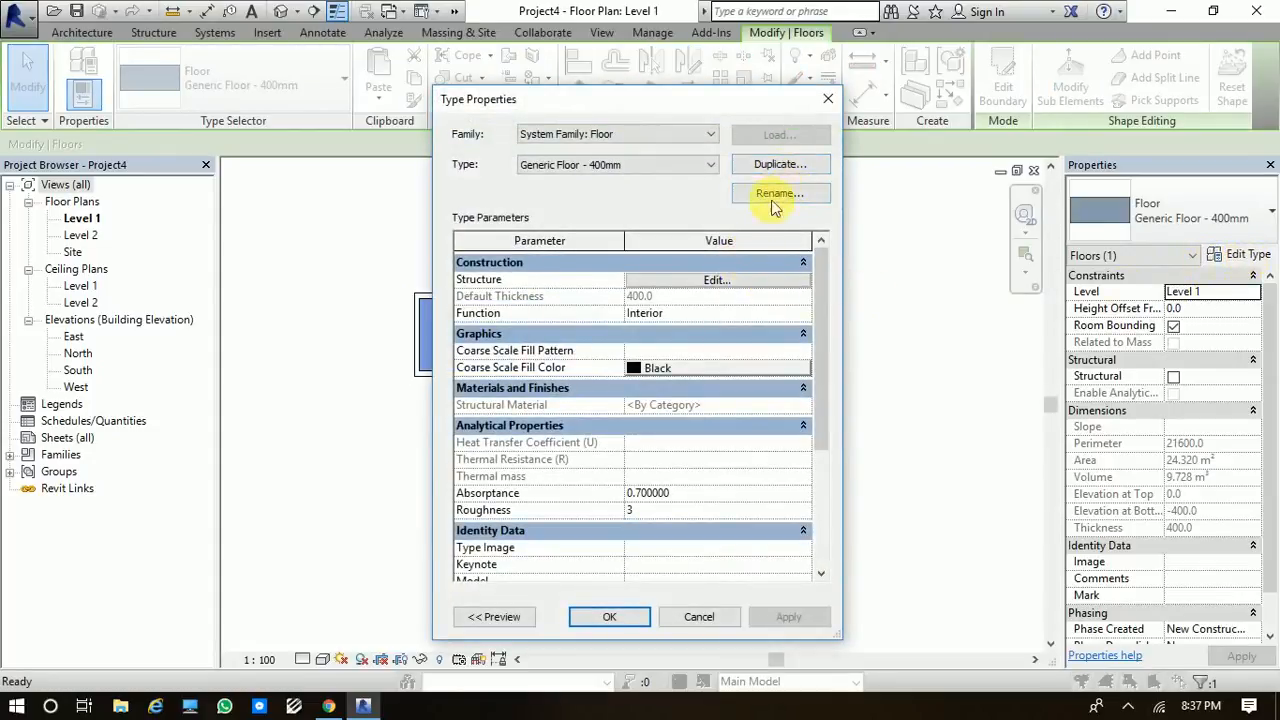
{"action": "left_click", "coordinate": [779, 165]}
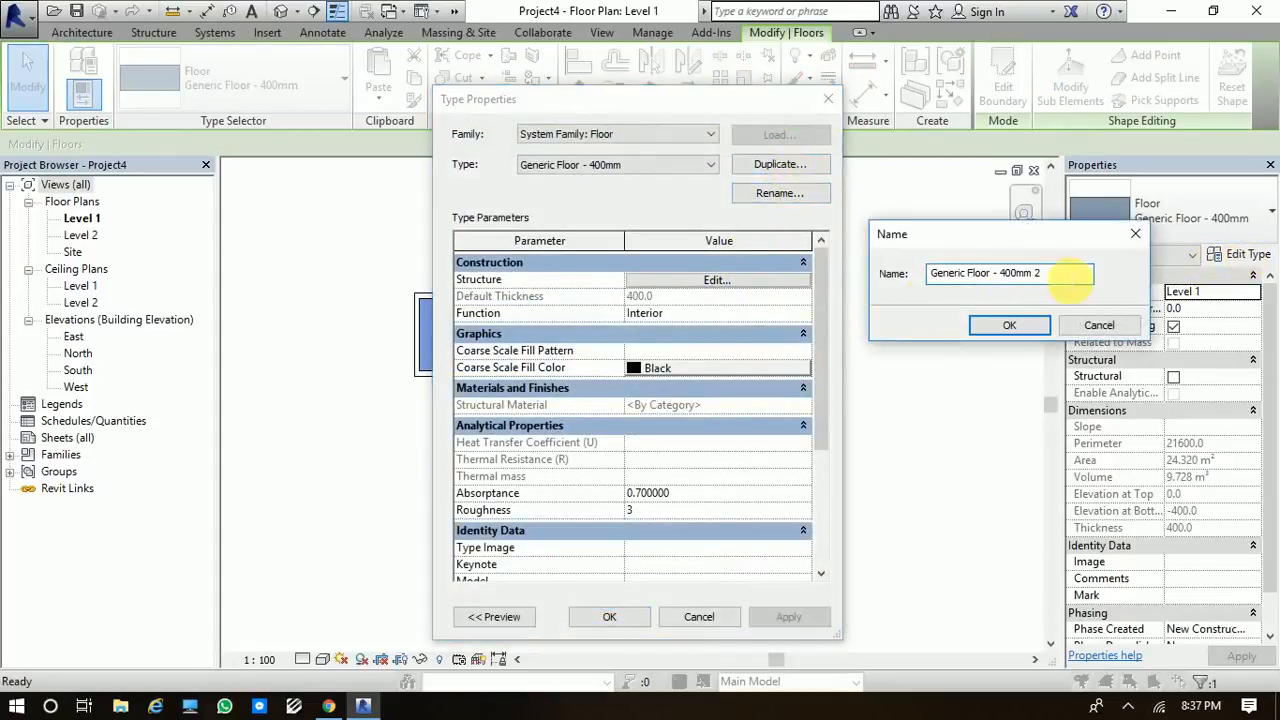
{"action": "left_click", "coordinate": [1017, 328]}
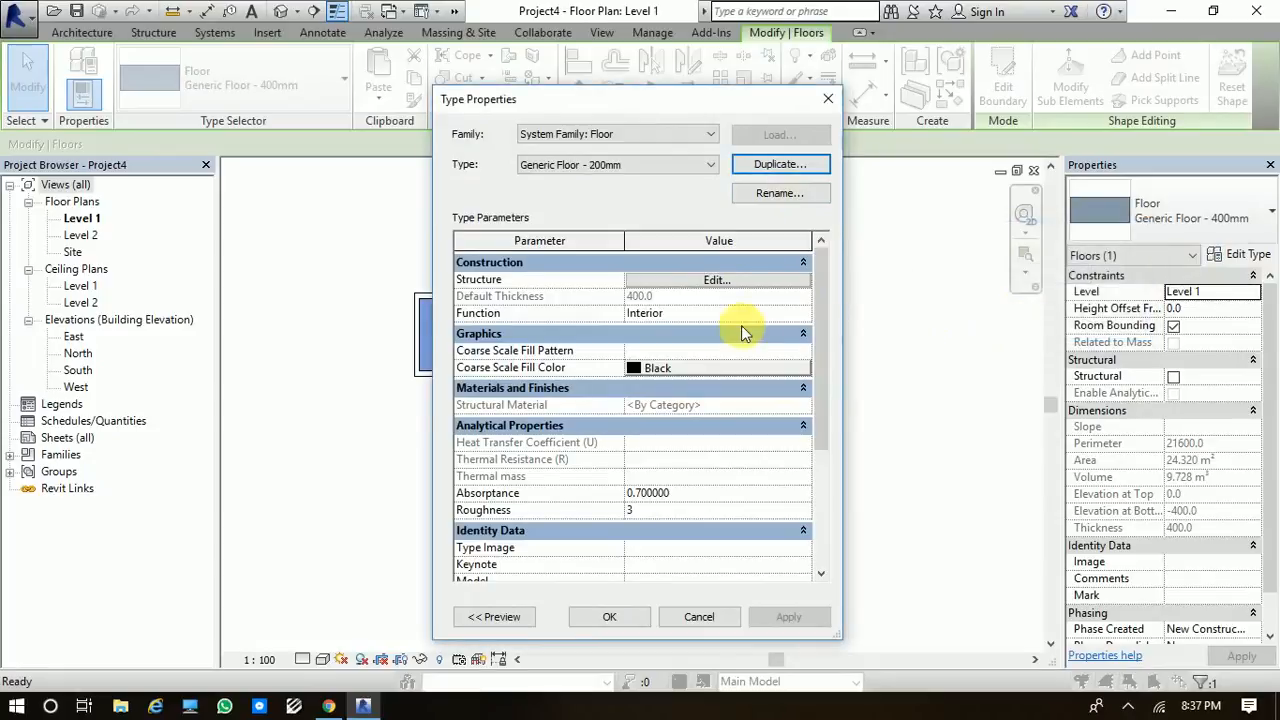
Open the new floor type's layer structure and set the structural layer's thickness to 200 mm
{"action": "left_click", "coordinate": [722, 280]}
{"action": "left_click", "coordinate": [663, 292]}
{"action": "type", "text": "200"}
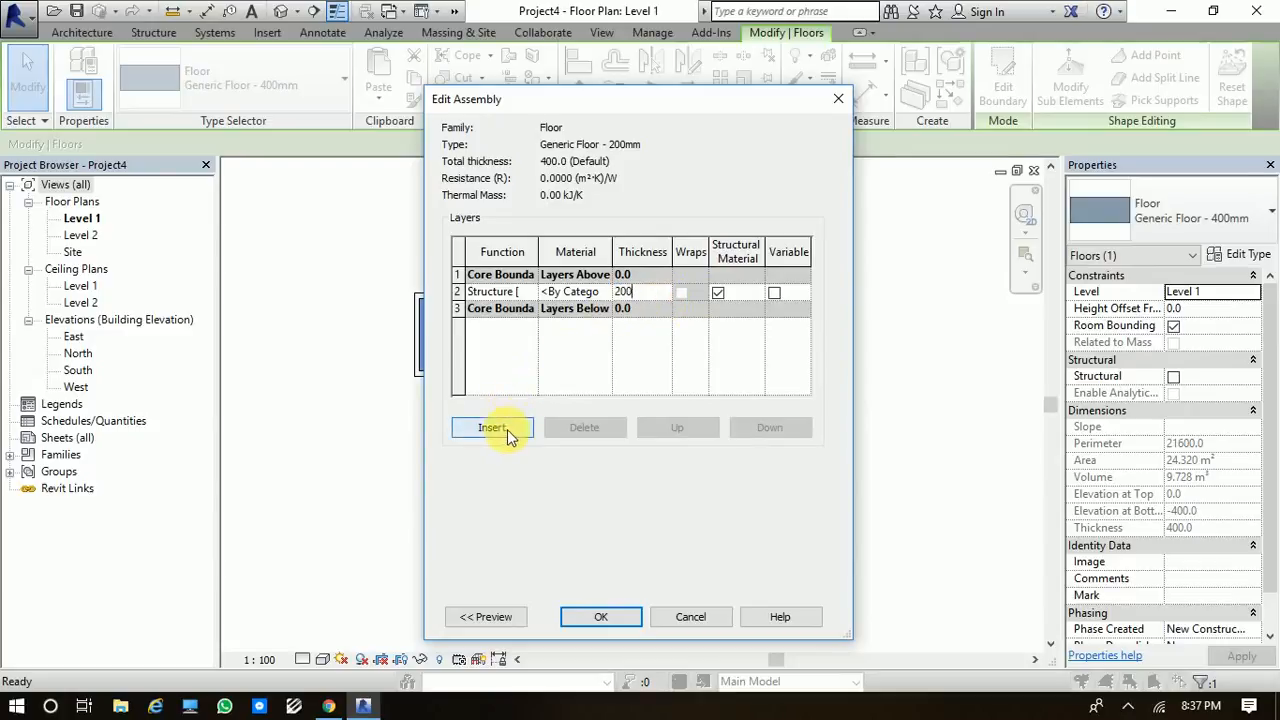
Insert a layer above the structural layer and assign it the library material Tile, Quarry
{"action": "left_click", "coordinate": [492, 427]}
{"action": "left_click", "coordinate": [590, 291]}
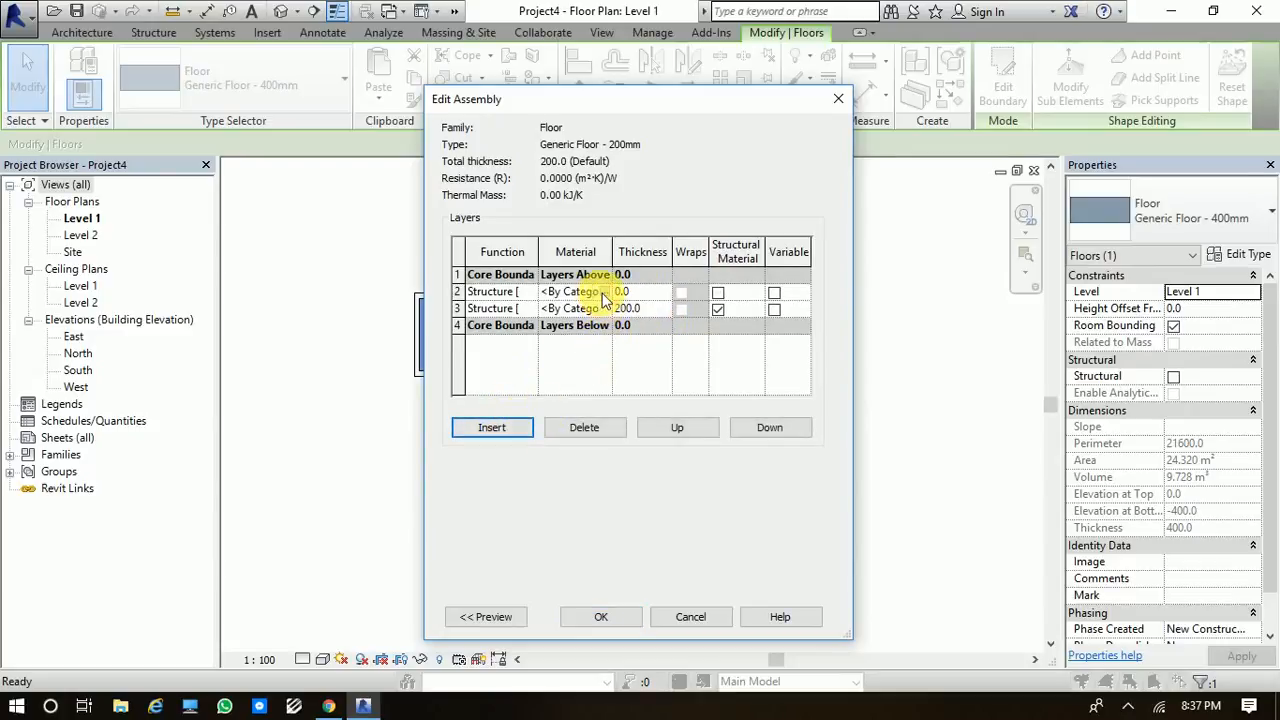
{"action": "left_click", "coordinate": [605, 292]}
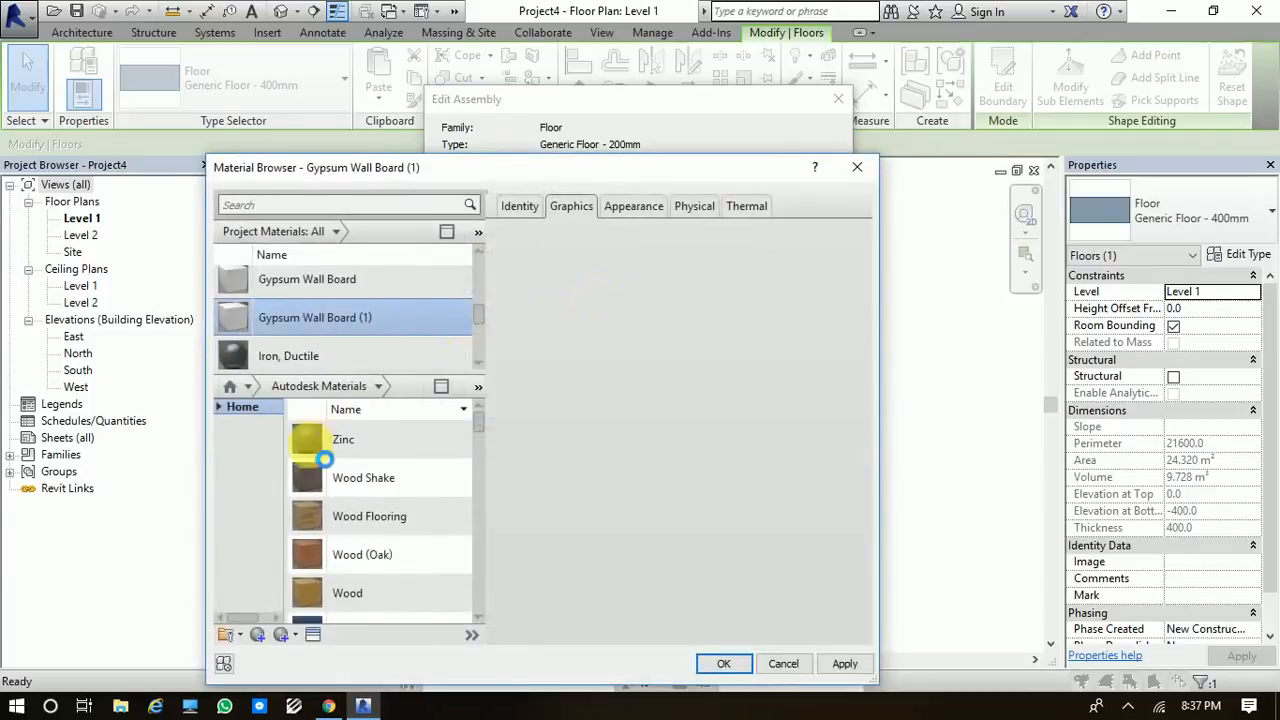
{"action": "scroll", "coordinate": [310, 550], "scroll_direction": "down", "scroll_amount": 1}
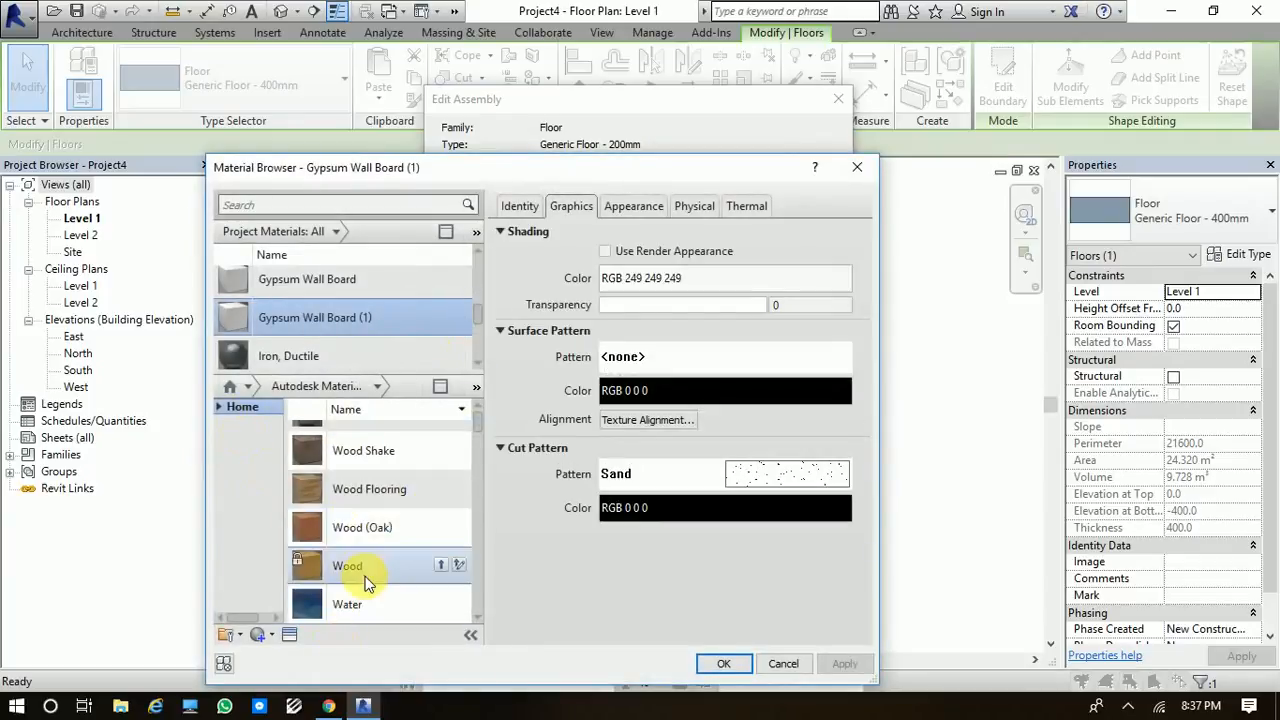
{"action": "scroll", "coordinate": [364, 570], "scroll_direction": "down", "scroll_amount": 2}
{"action": "scroll", "coordinate": [364, 562], "scroll_direction": "down", "scroll_amount": 6}
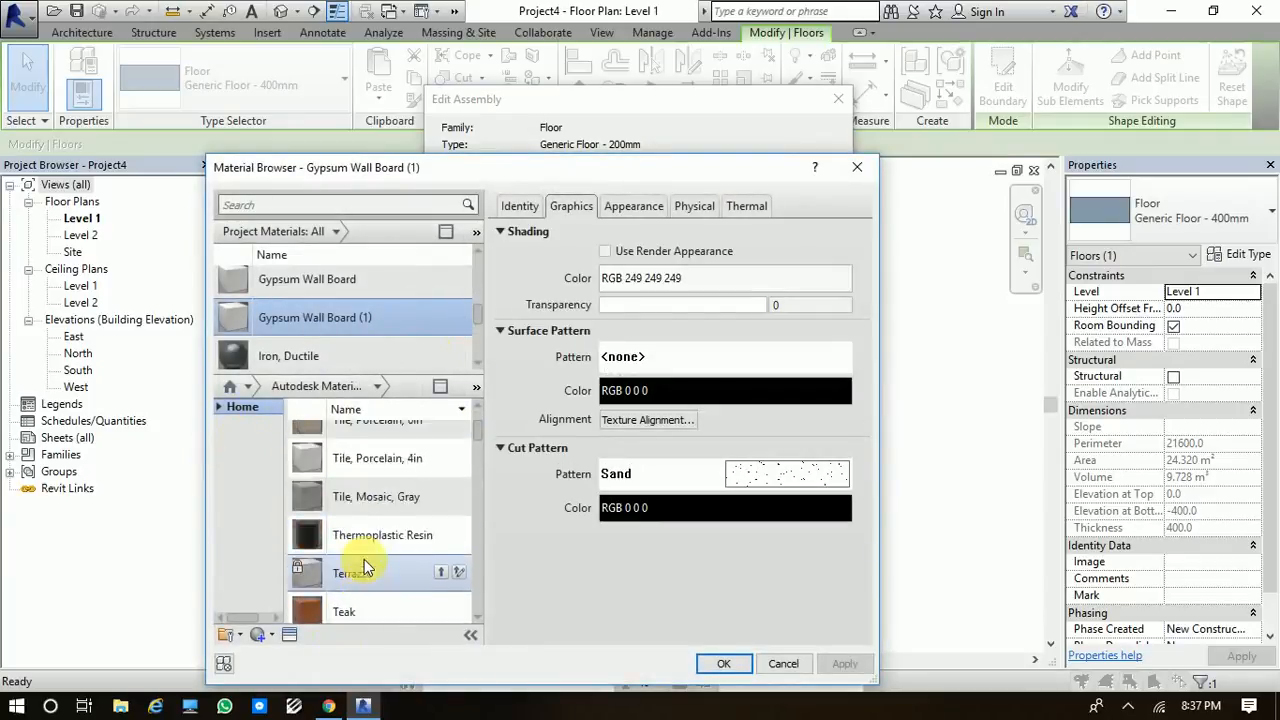
{"action": "scroll", "coordinate": [364, 562], "scroll_direction": "down", "scroll_amount": 1}
{"action": "scroll", "coordinate": [366, 585], "scroll_direction": "down", "scroll_amount": 10}
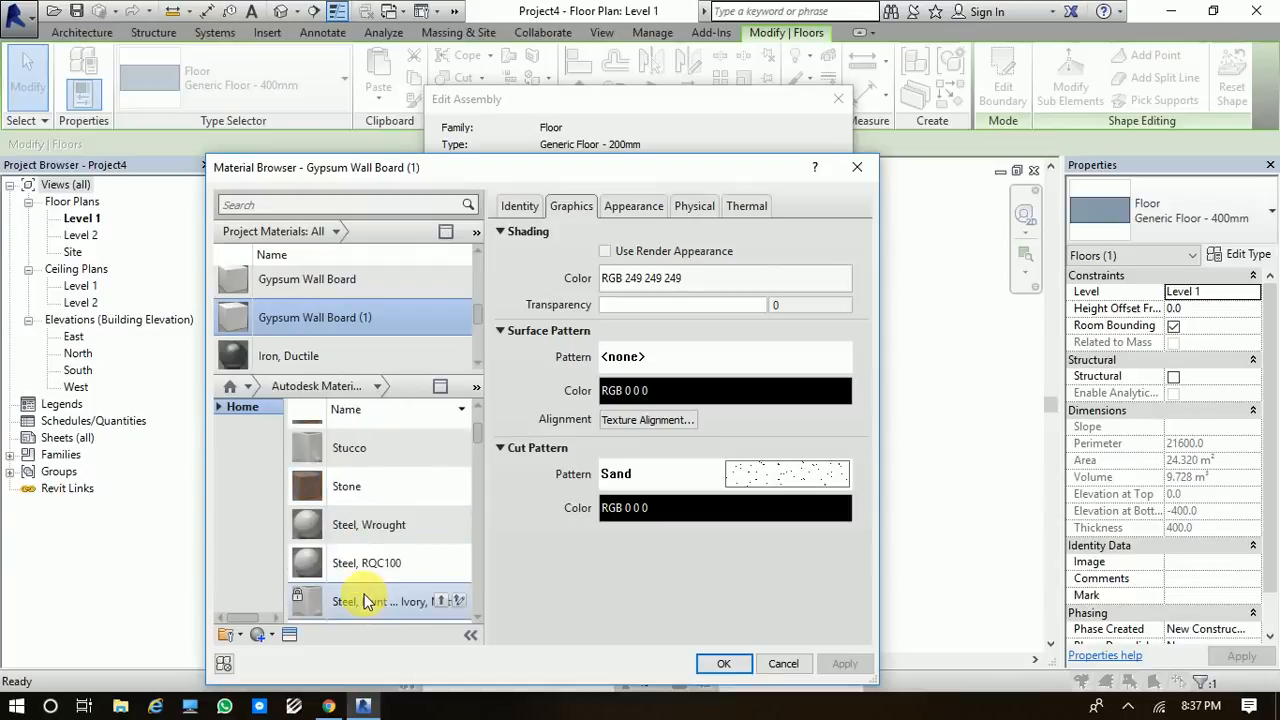
{"action": "scroll", "coordinate": [373, 580], "scroll_direction": "down", "scroll_amount": 10}
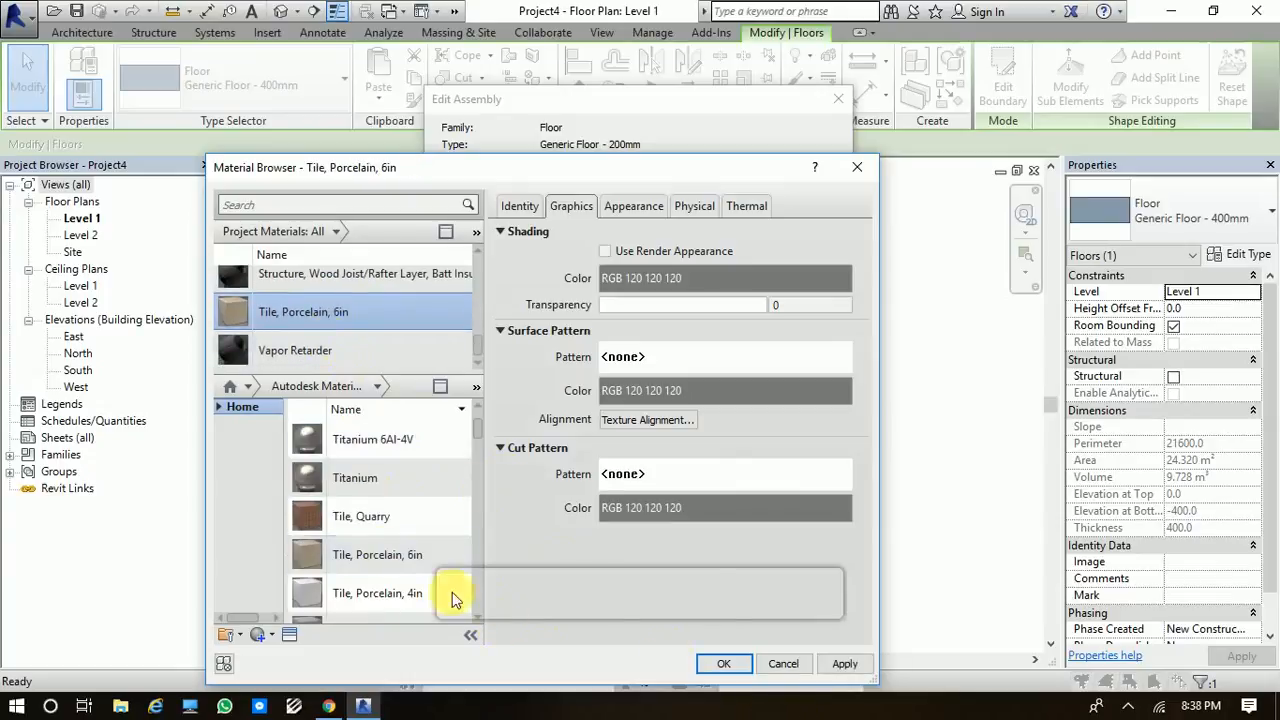
{"action": "left_click", "coordinate": [441, 518]}
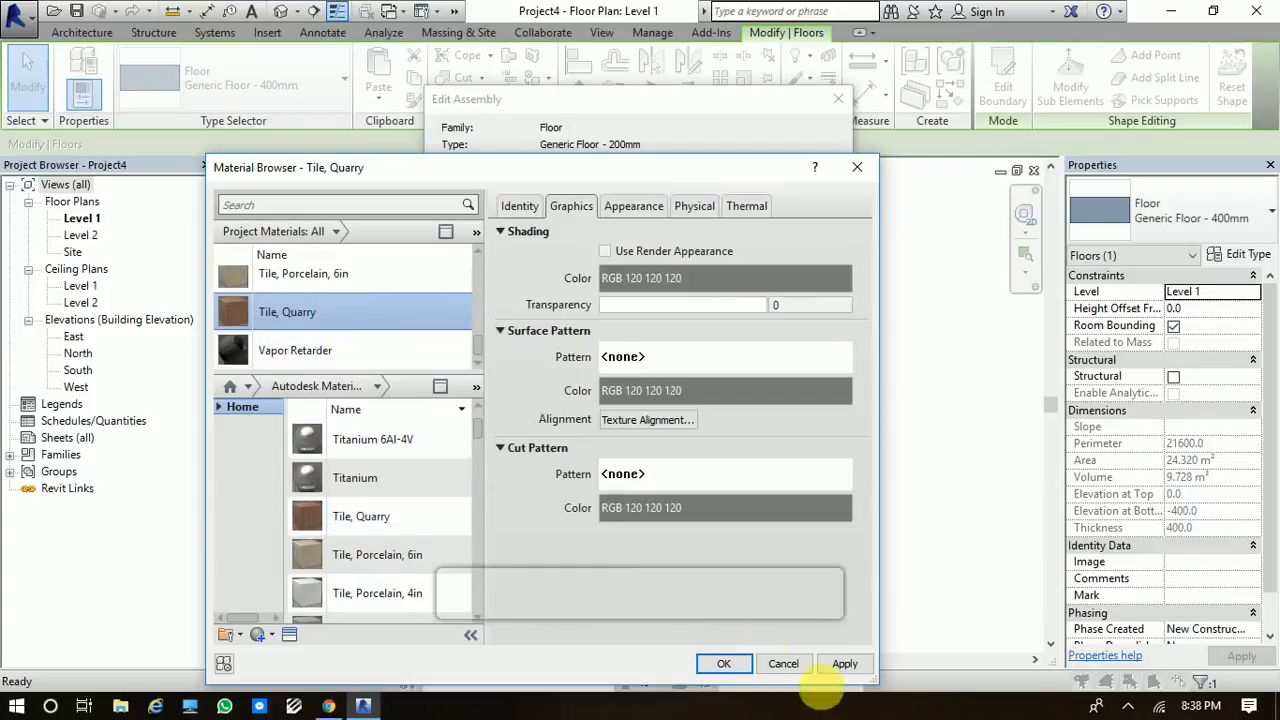
{"action": "left_click", "coordinate": [728, 664]}
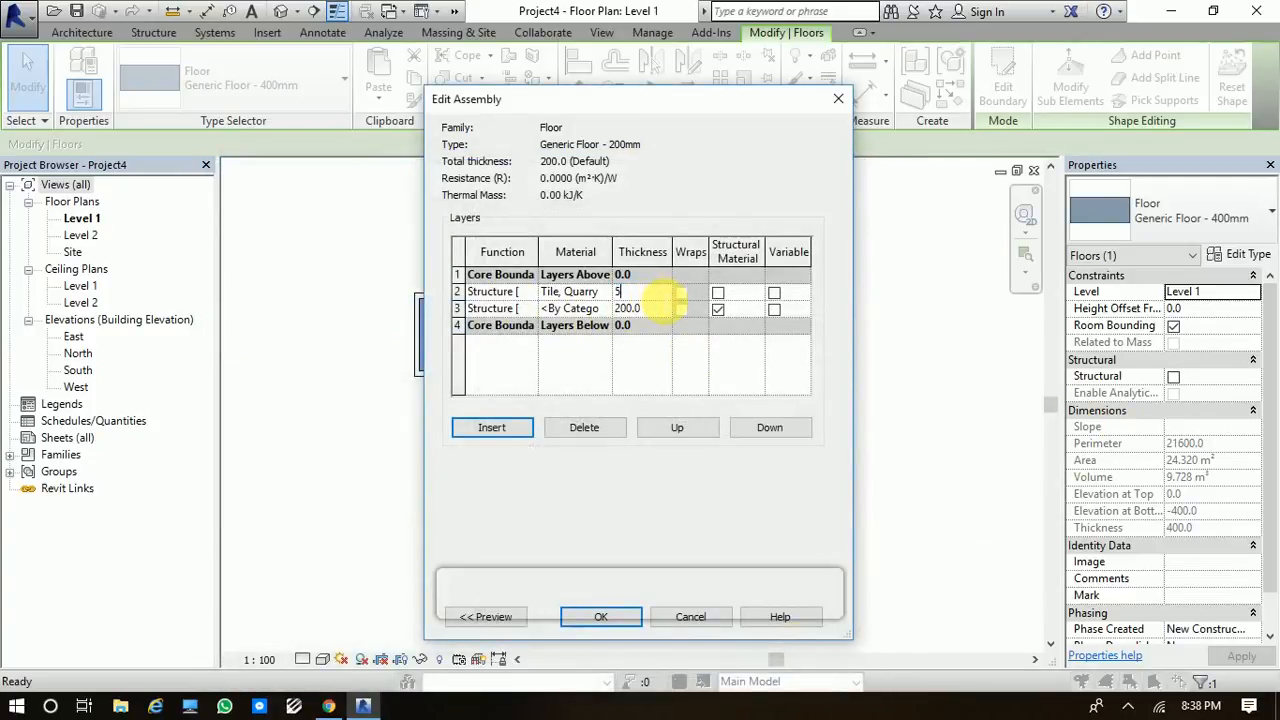
Make the tile layer 50 mm and the structural layer 150 mm thick, with Concrete, Precast as the latter's material, and accept the type changes
{"action": "left_click", "coordinate": [660, 310]}
{"action": "type", "text": "150"}
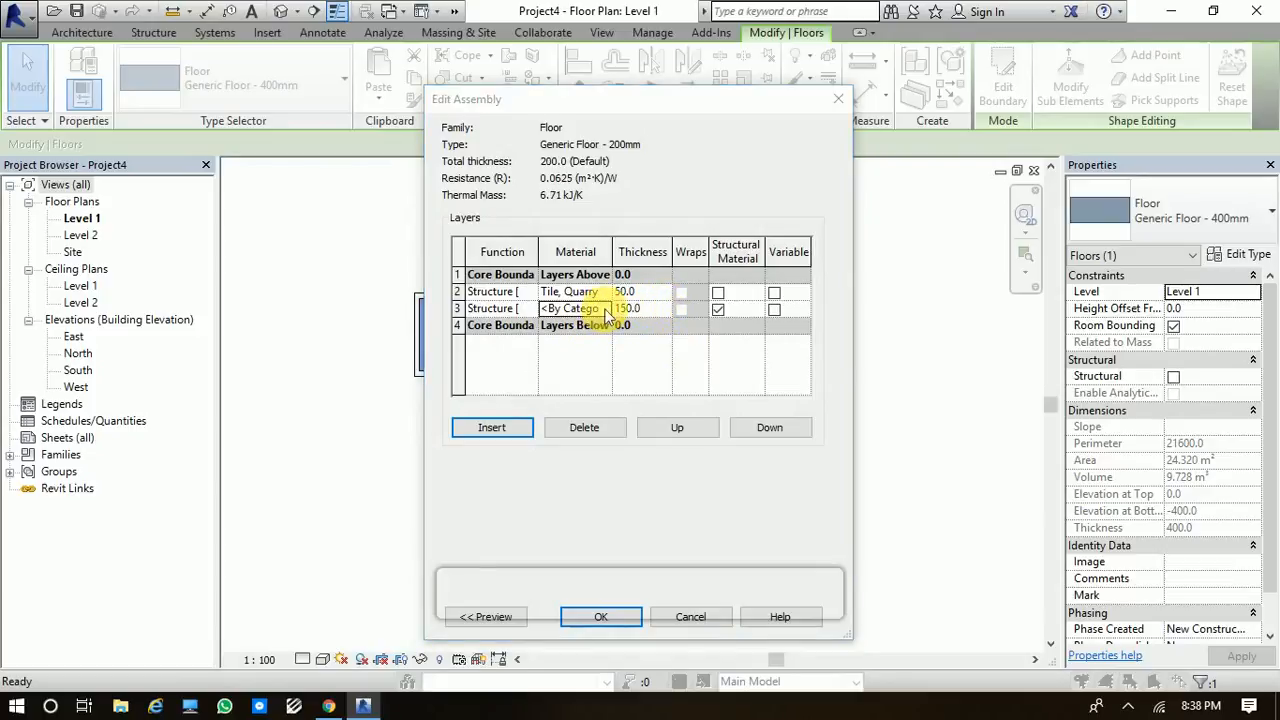
{"action": "left_click", "coordinate": [605, 309]}
{"action": "scroll", "coordinate": [365, 345], "scroll_direction": "up", "scroll_amount": 5}
{"action": "left_click", "coordinate": [370, 330]}
{"action": "scroll", "coordinate": [370, 330], "scroll_direction": "up", "scroll_amount": 10}
{"action": "scroll", "coordinate": [370, 330], "scroll_direction": "down", "scroll_amount": 4}
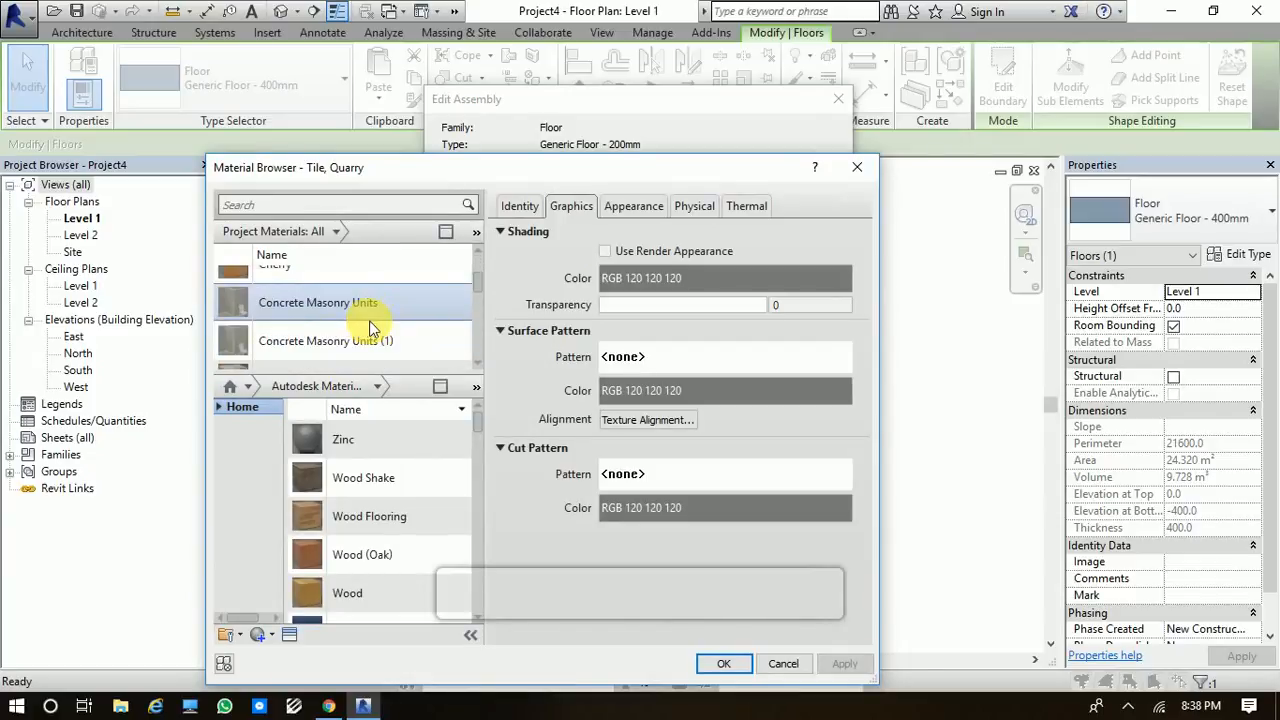
{"action": "scroll", "coordinate": [368, 330], "scroll_direction": "down", "scroll_amount": 3}
{"action": "left_click", "coordinate": [345, 344]}
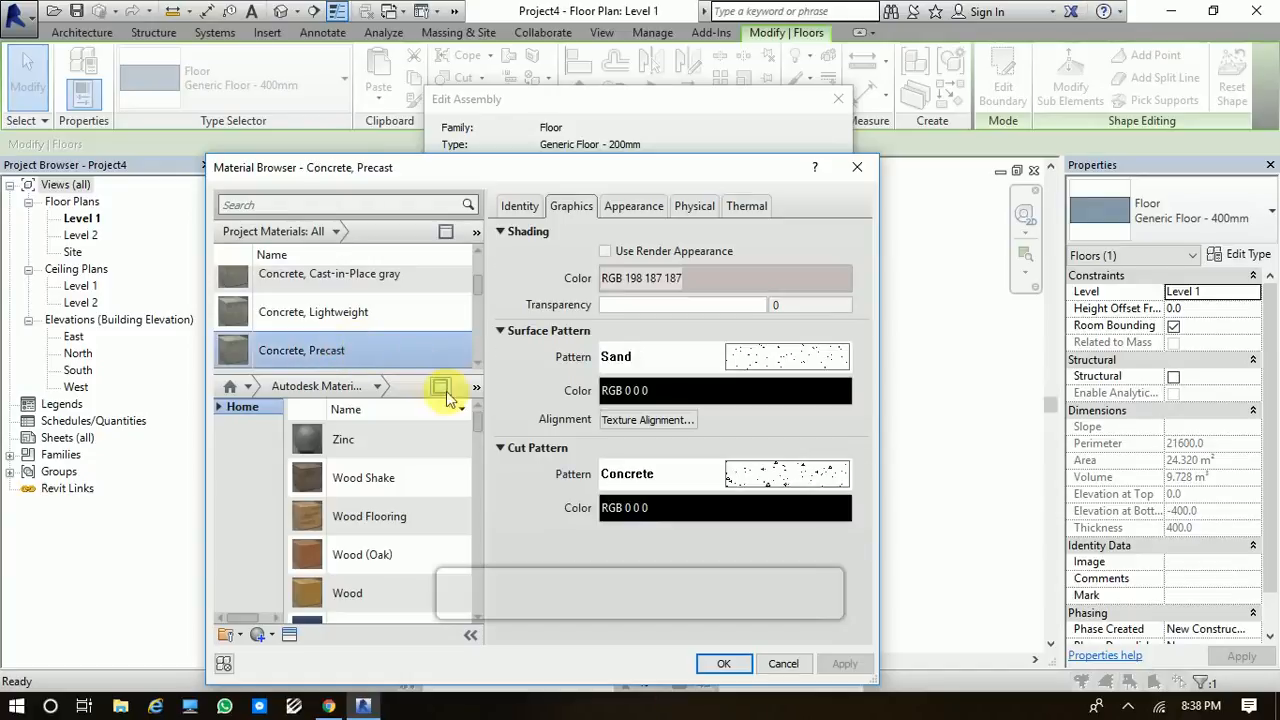
{"action": "left_click", "coordinate": [724, 665]}
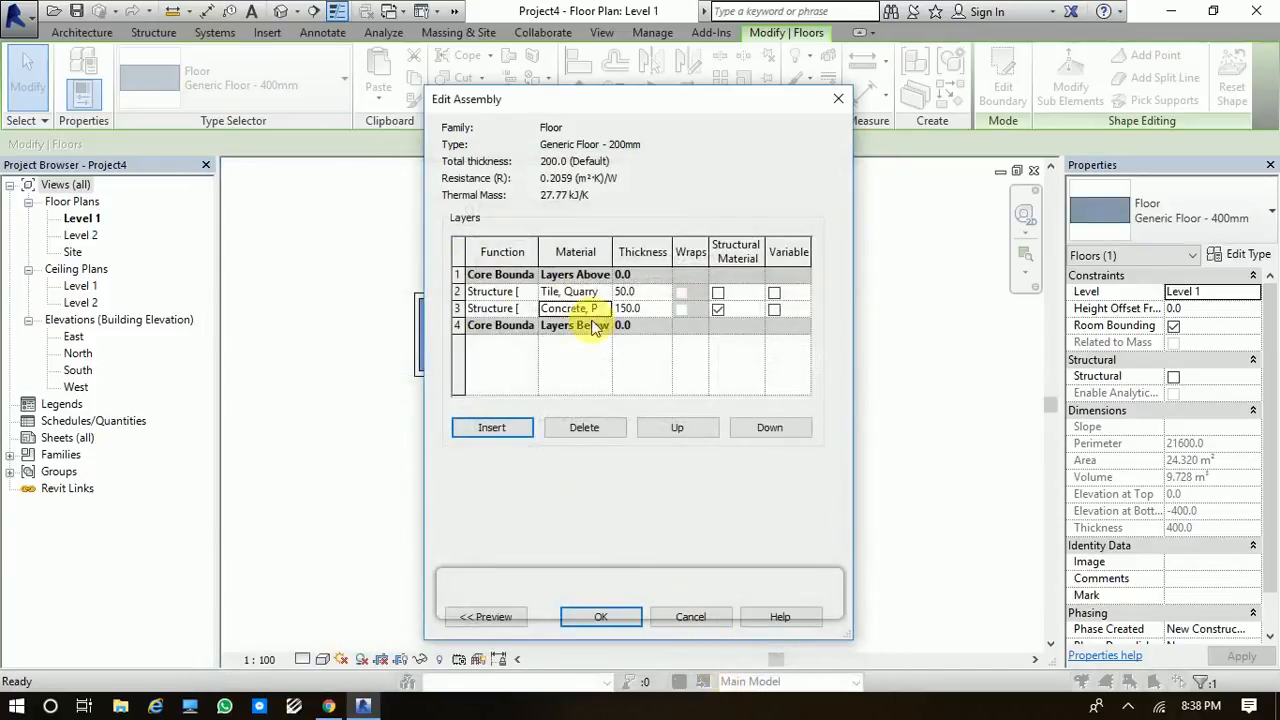
{"action": "left_click", "coordinate": [607, 616]}
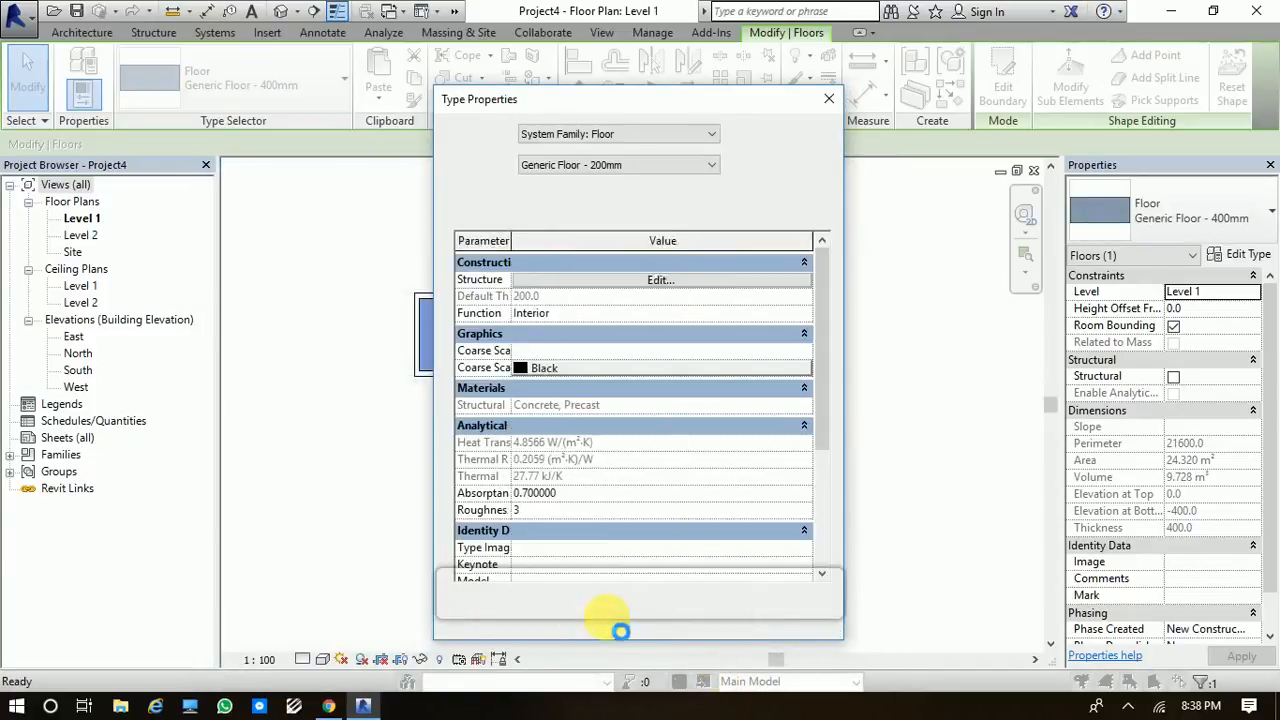
{"action": "left_click", "coordinate": [610, 617]}
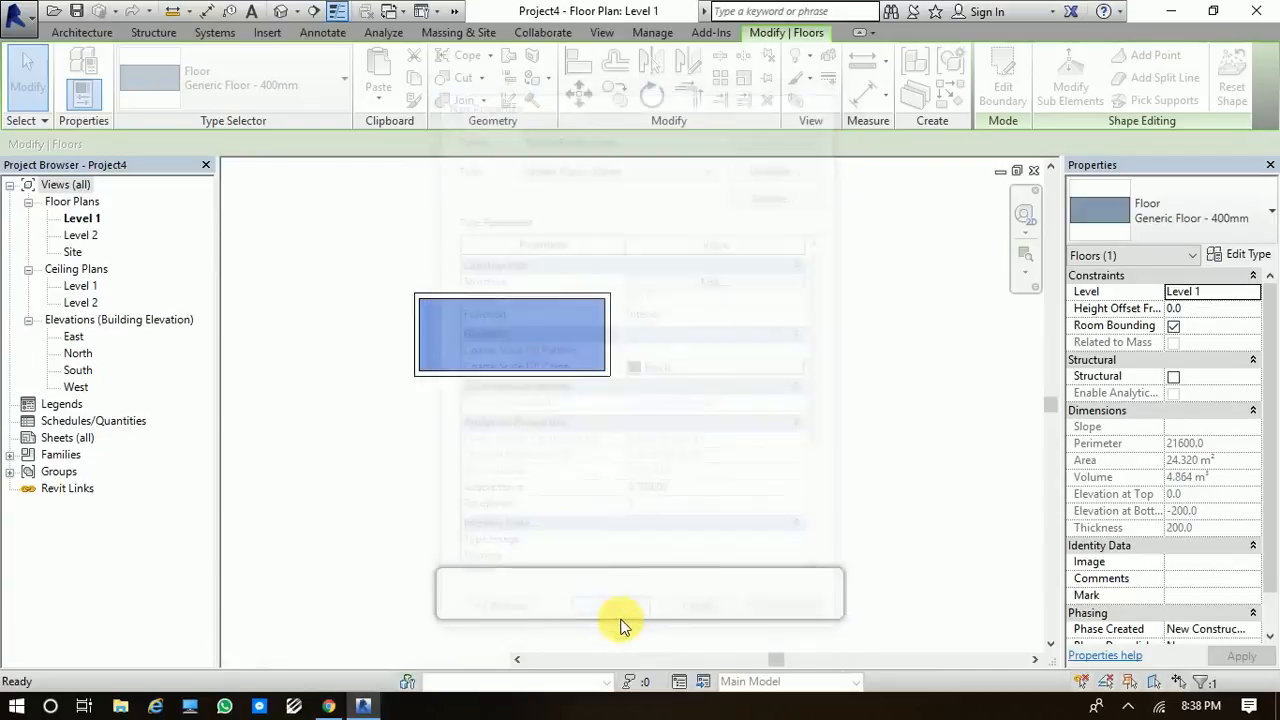
Switch the floor plan's visual style to Realistic to show the tile finish
{"action": "left_click", "coordinate": [514, 486]}
{"action": "left_click", "coordinate": [322, 662]}
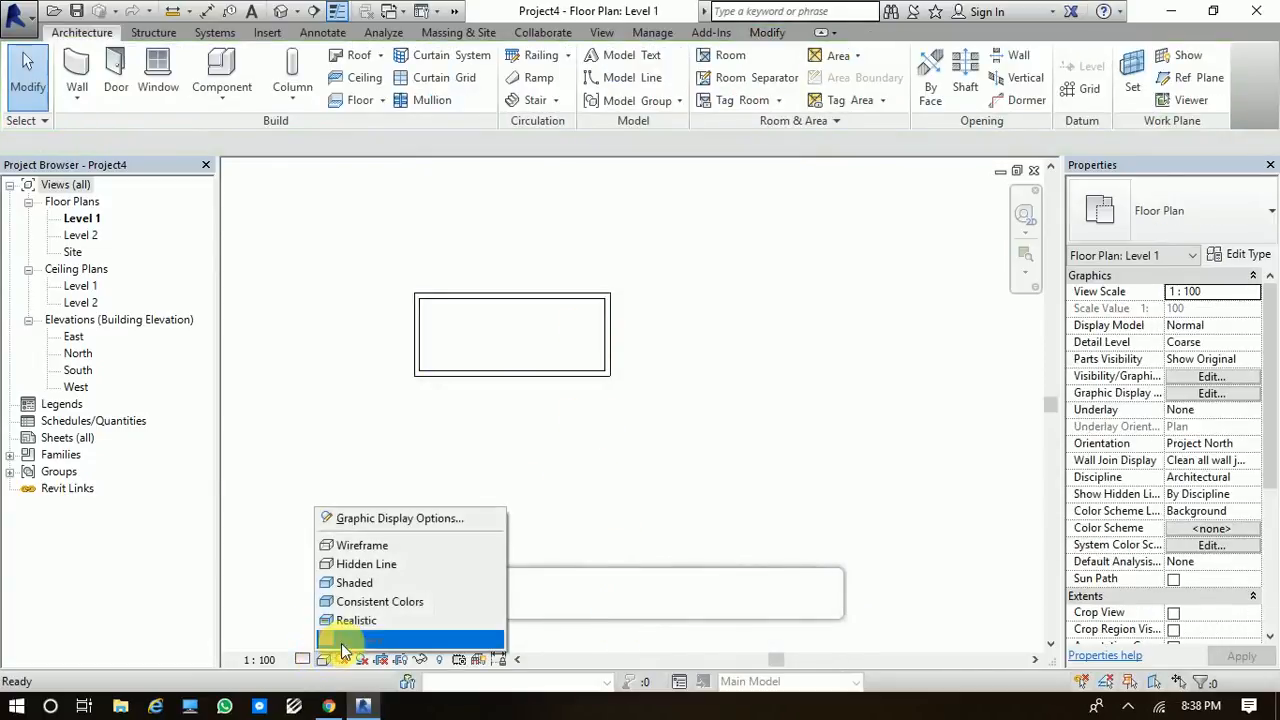
{"action": "left_click", "coordinate": [322, 632]}
{"action": "scroll", "coordinate": [521, 342], "scroll_direction": "up", "scroll_amount": 8}
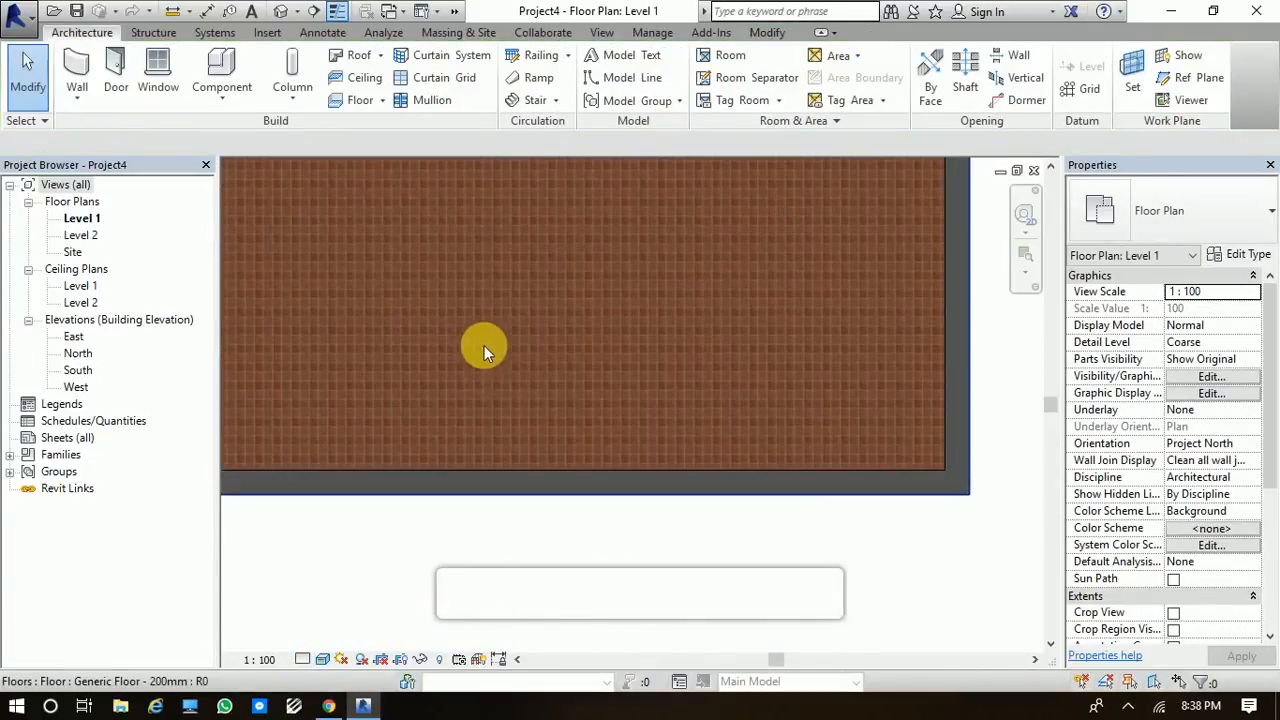
Open the texture image of the Tile, Quarry material for editing from the floor type's layer structure
{"action": "left_click", "coordinate": [596, 413]}
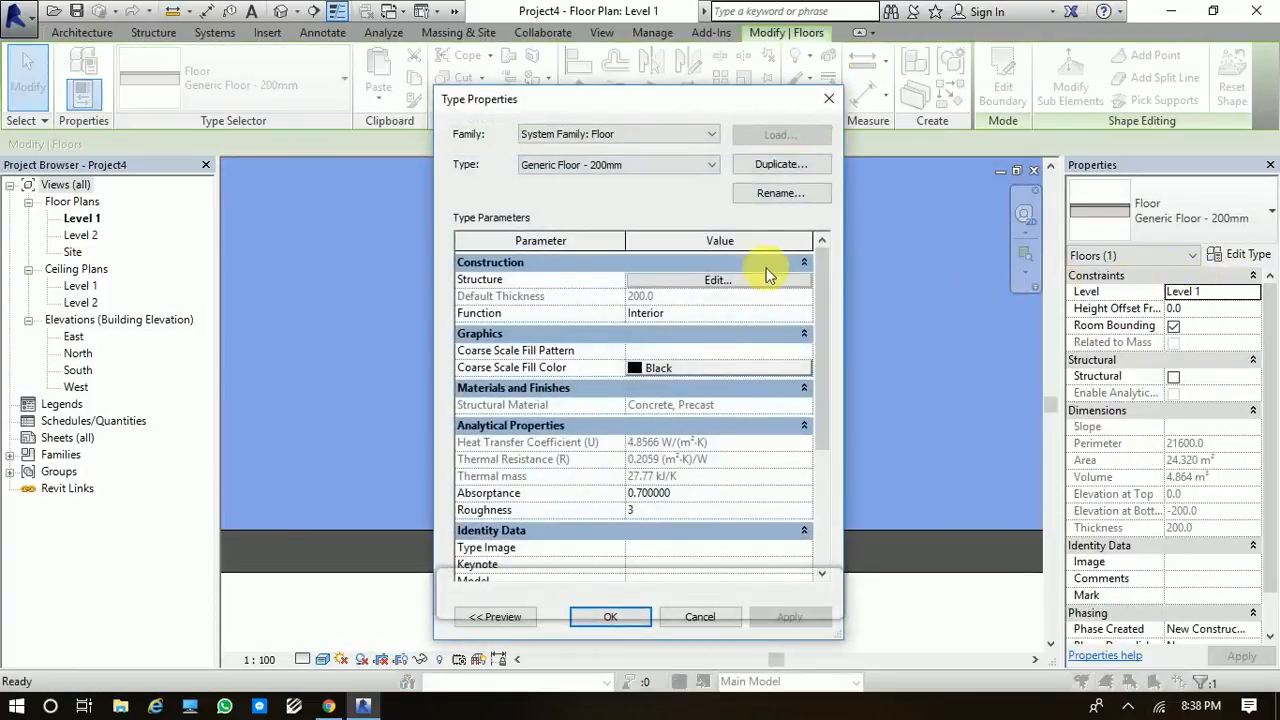
{"action": "left_click", "coordinate": [716, 280]}
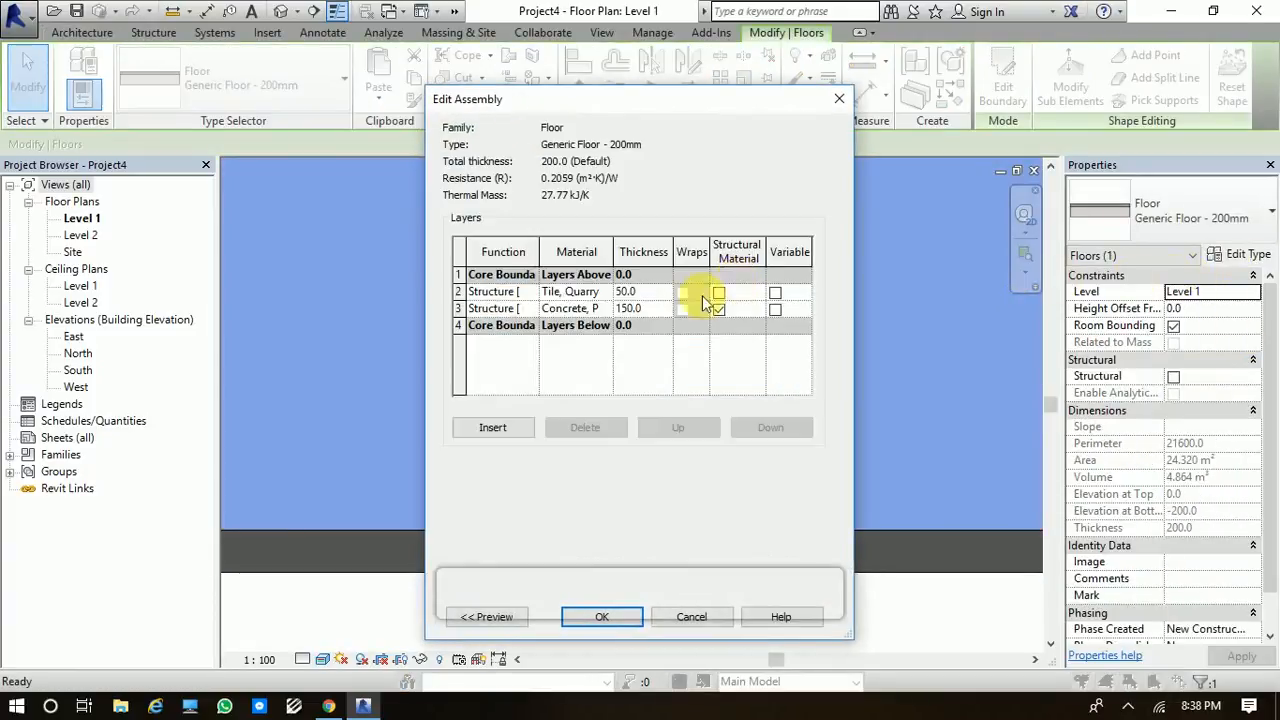
{"action": "left_click", "coordinate": [604, 292]}
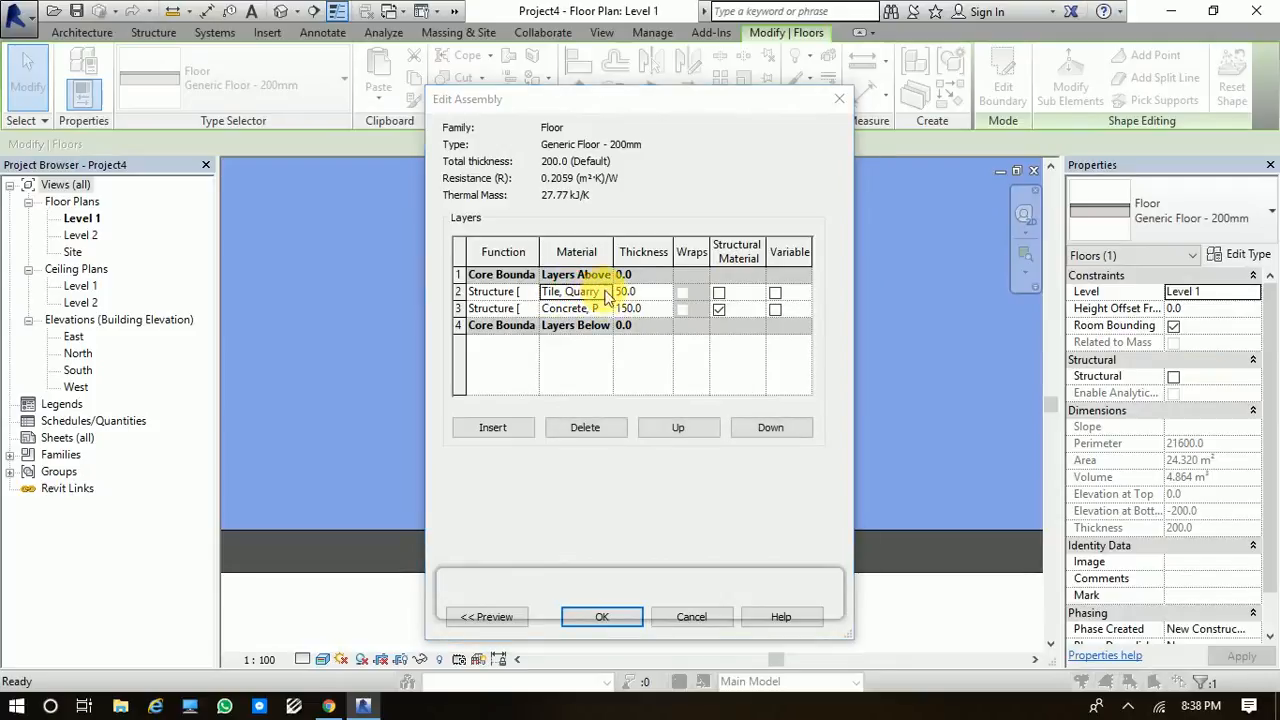
{"action": "left_click", "coordinate": [607, 291]}
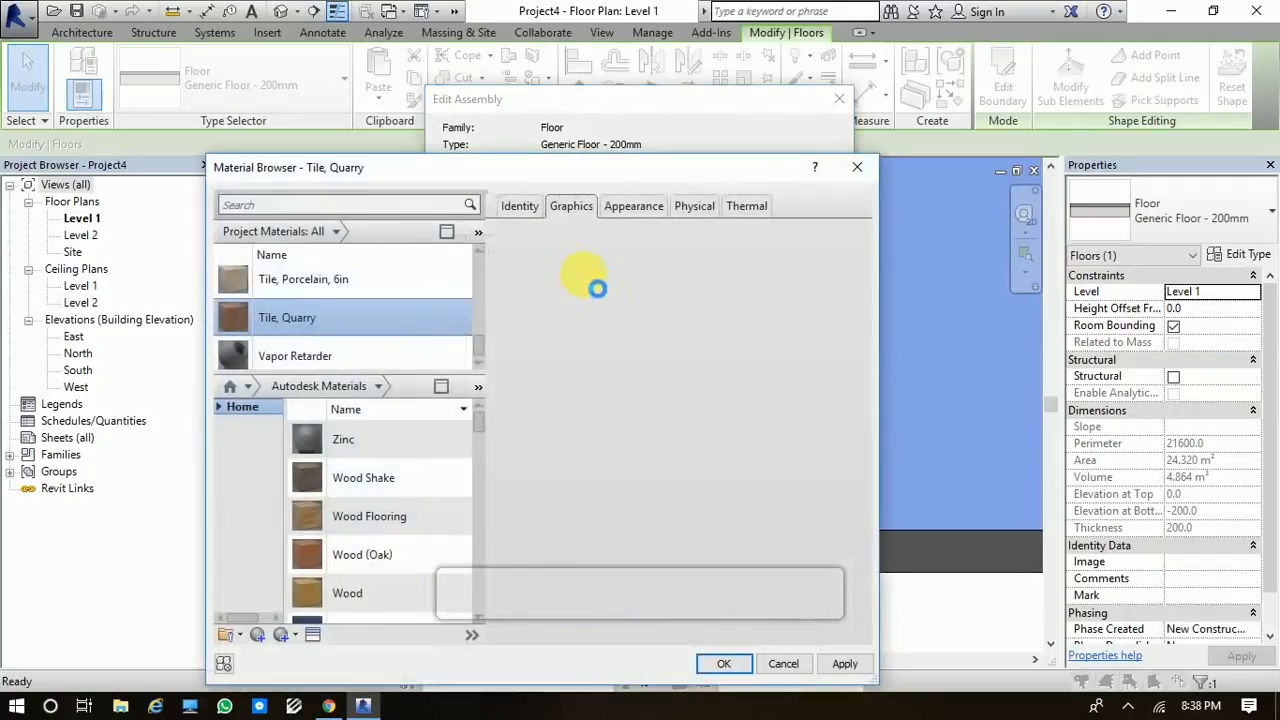
{"action": "left_click", "coordinate": [648, 222]}
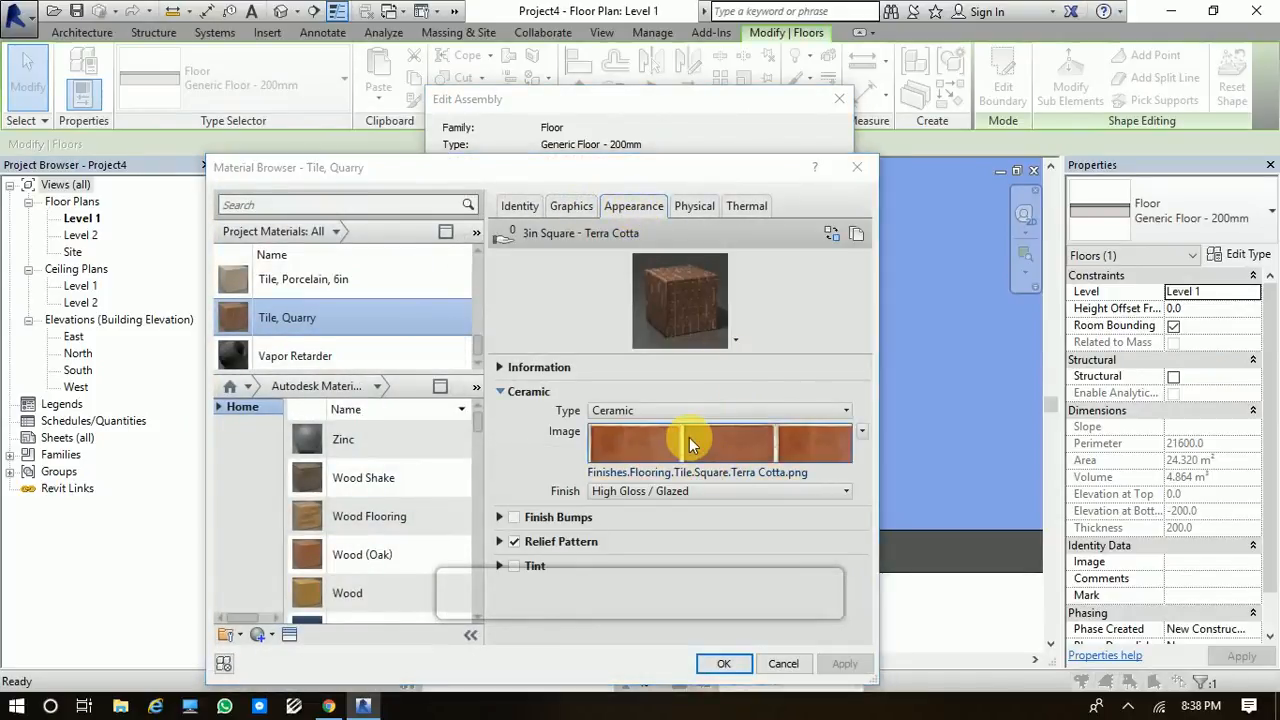
{"action": "left_click", "coordinate": [689, 437]}
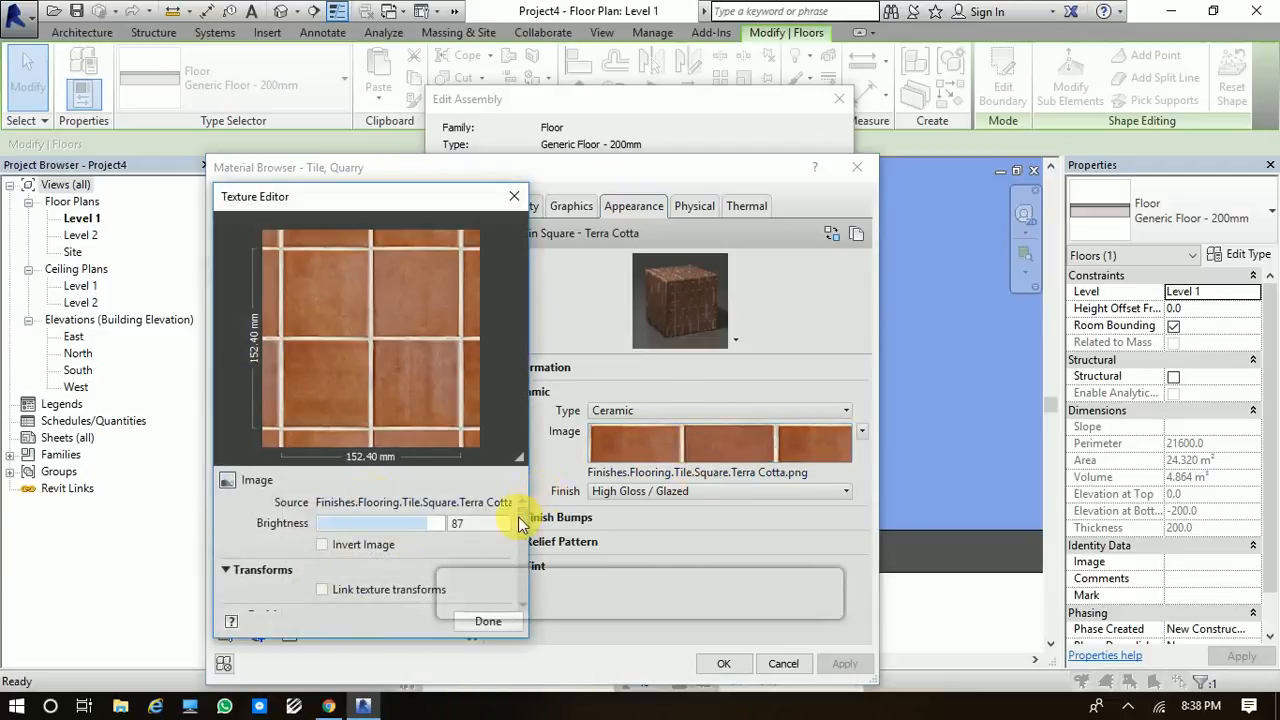
Set the tile texture's sample size to 500 mm wide and 500 mm high and accept the floor type changes
{"action": "scroll", "coordinate": [520, 524], "scroll_direction": "down", "scroll_amount": 5}
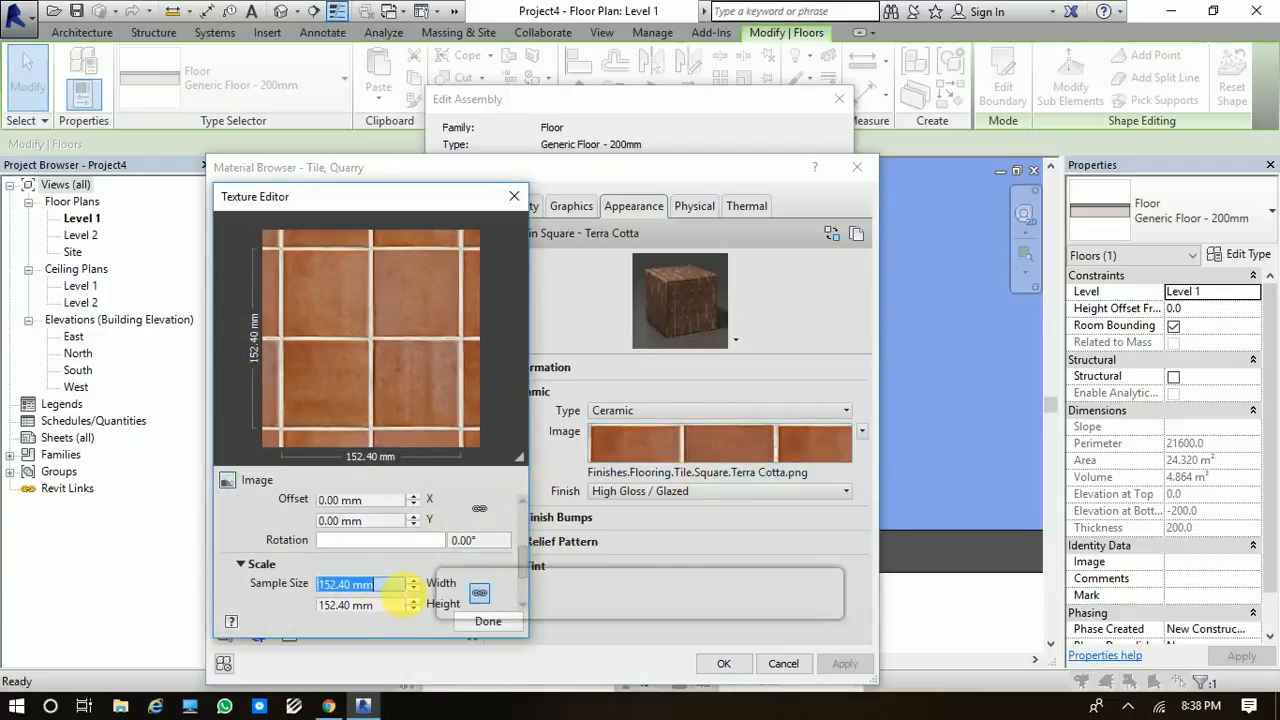
{"action": "type", "text": "500"}
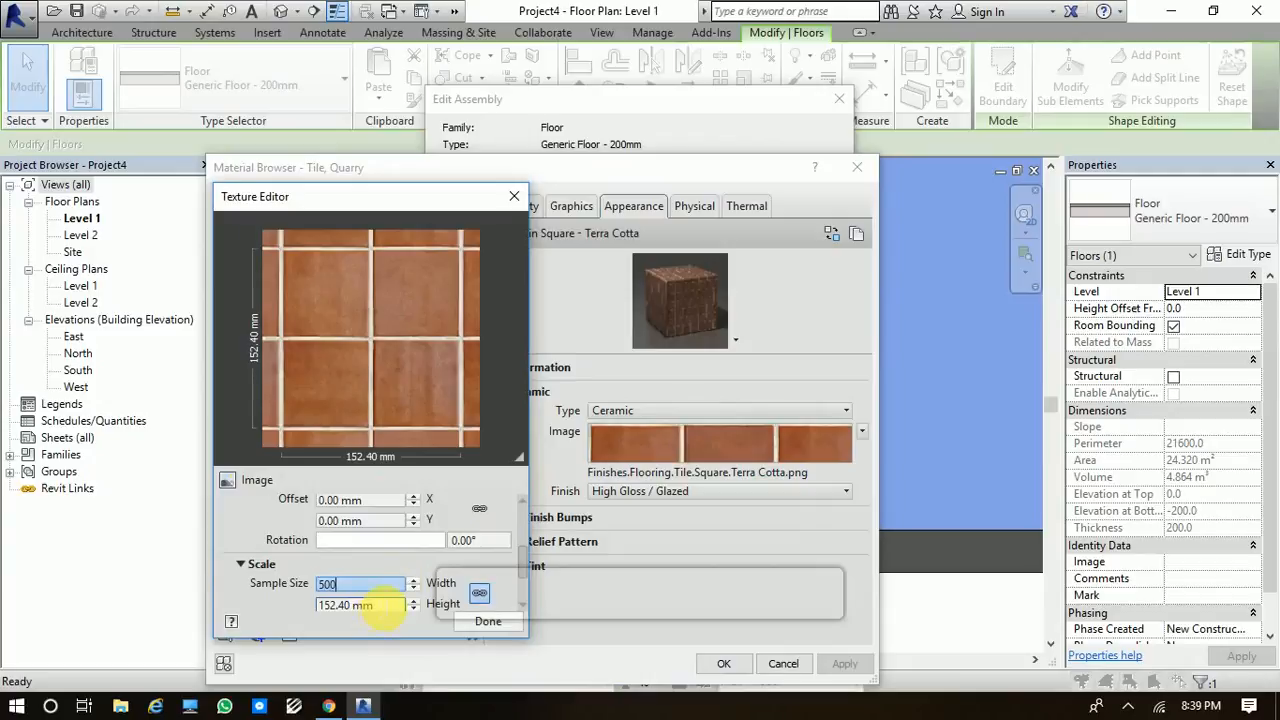
{"action": "left_click", "coordinate": [383, 605]}
{"action": "type", "text": "500"}
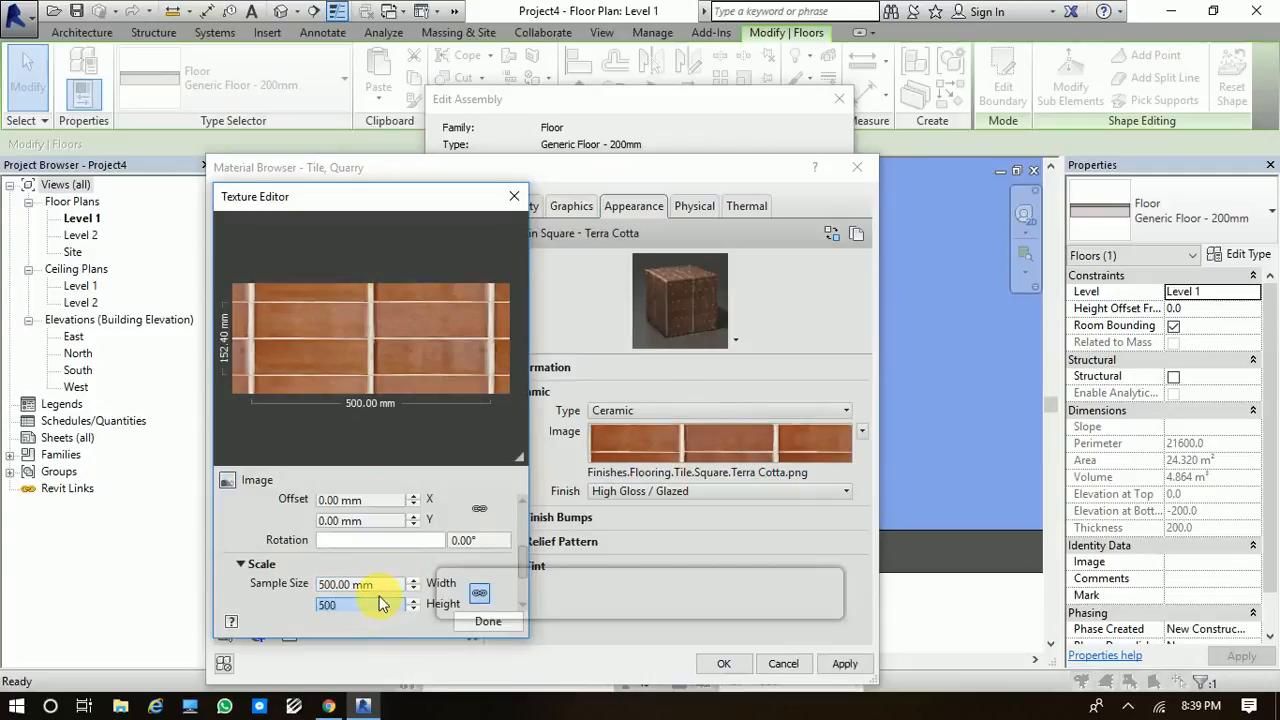
{"action": "left_click", "coordinate": [488, 621]}
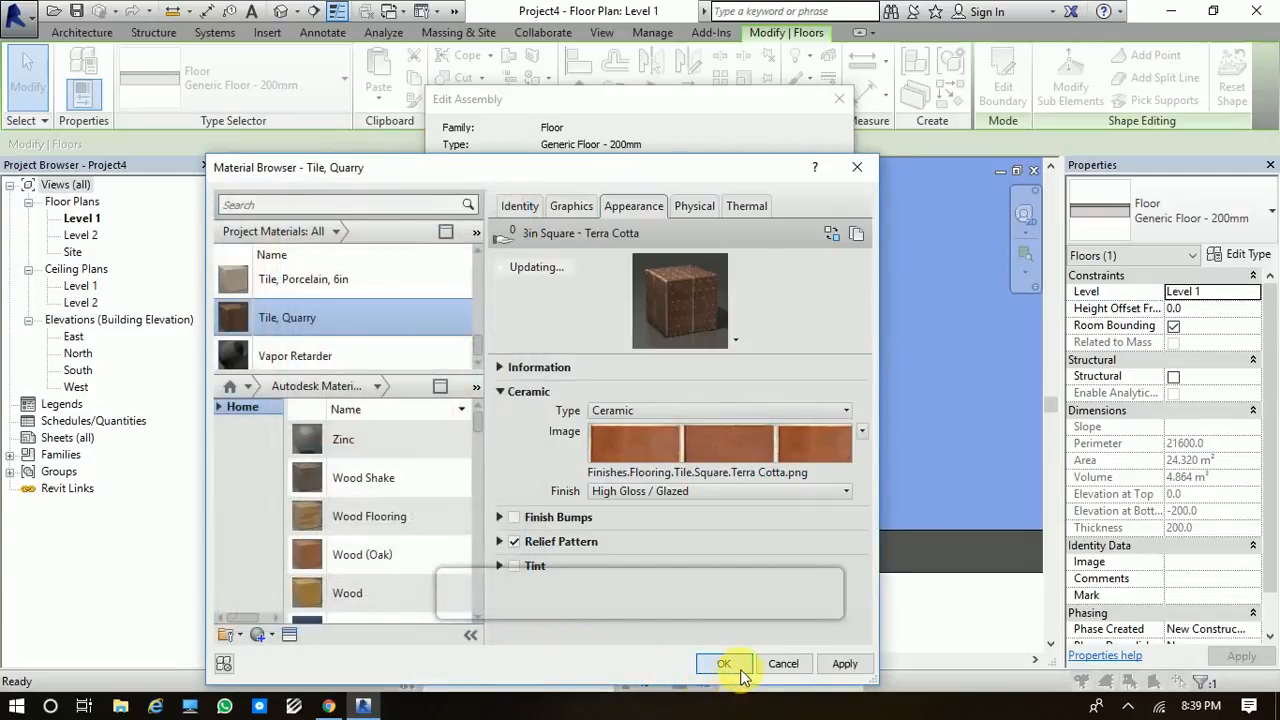
{"action": "left_click", "coordinate": [724, 664]}
{"action": "left_click", "coordinate": [613, 617]}
{"action": "left_click", "coordinate": [616, 616]}
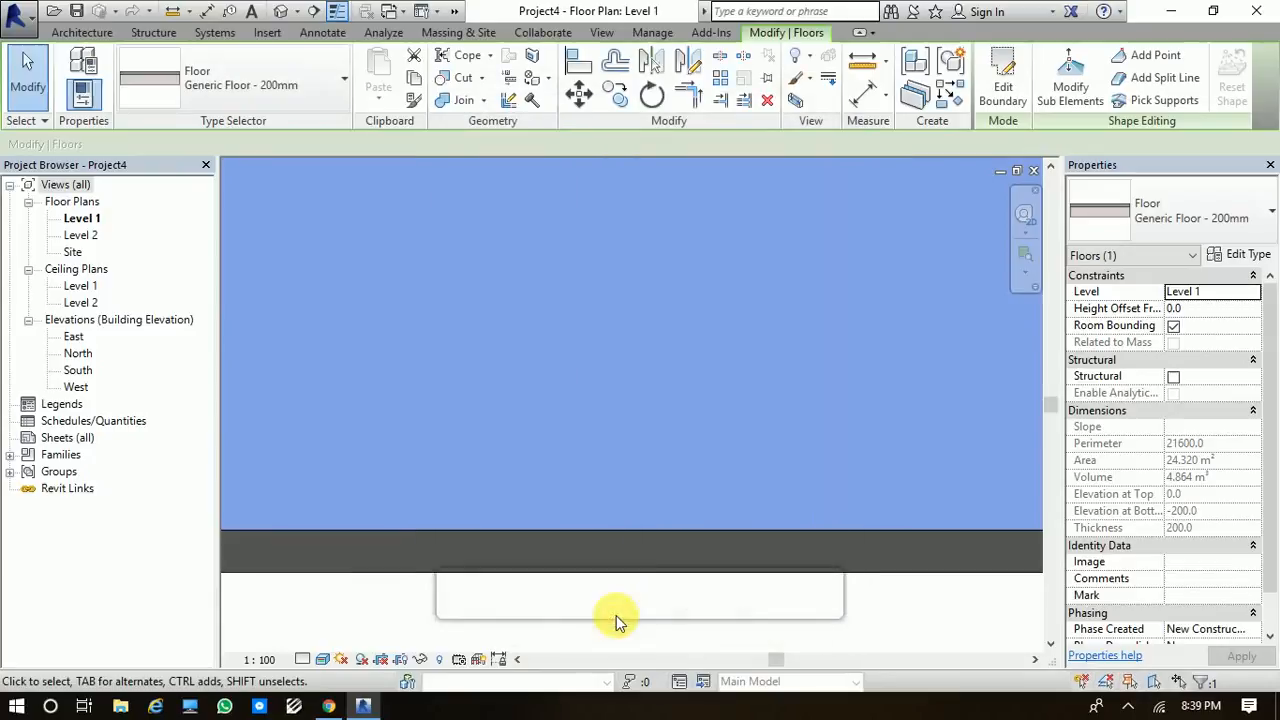
{"action": "left_click", "coordinate": [606, 466]}
Select the room's left wall and open the layer structure of its Generic - 200mm type
{"action": "scroll", "coordinate": [458, 357], "scroll_direction": "up", "scroll_amount": 4}
{"action": "middle_click_drag", "start_coordinate": [575, 470], "coordinate": [592, 513]}
{"action": "scroll", "coordinate": [580, 502], "scroll_direction": "down", "scroll_amount": 2}
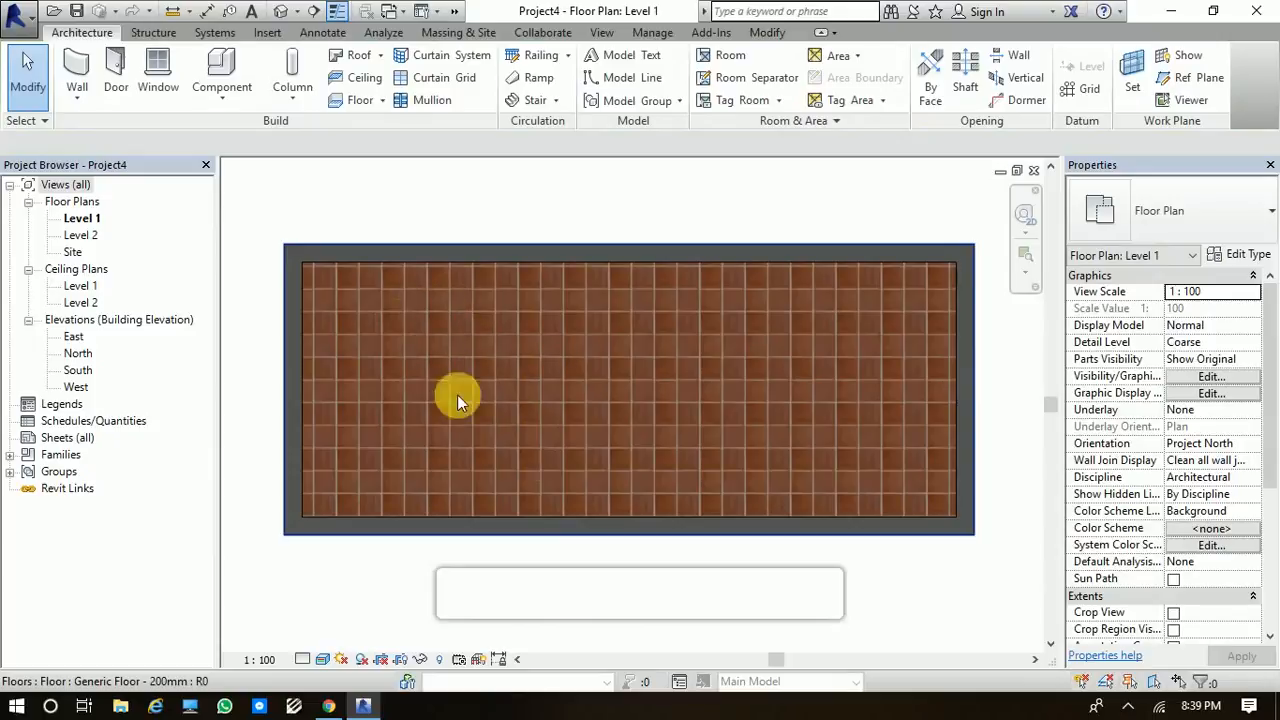
{"action": "scroll", "coordinate": [500, 411], "scroll_direction": "down", "scroll_amount": 2}
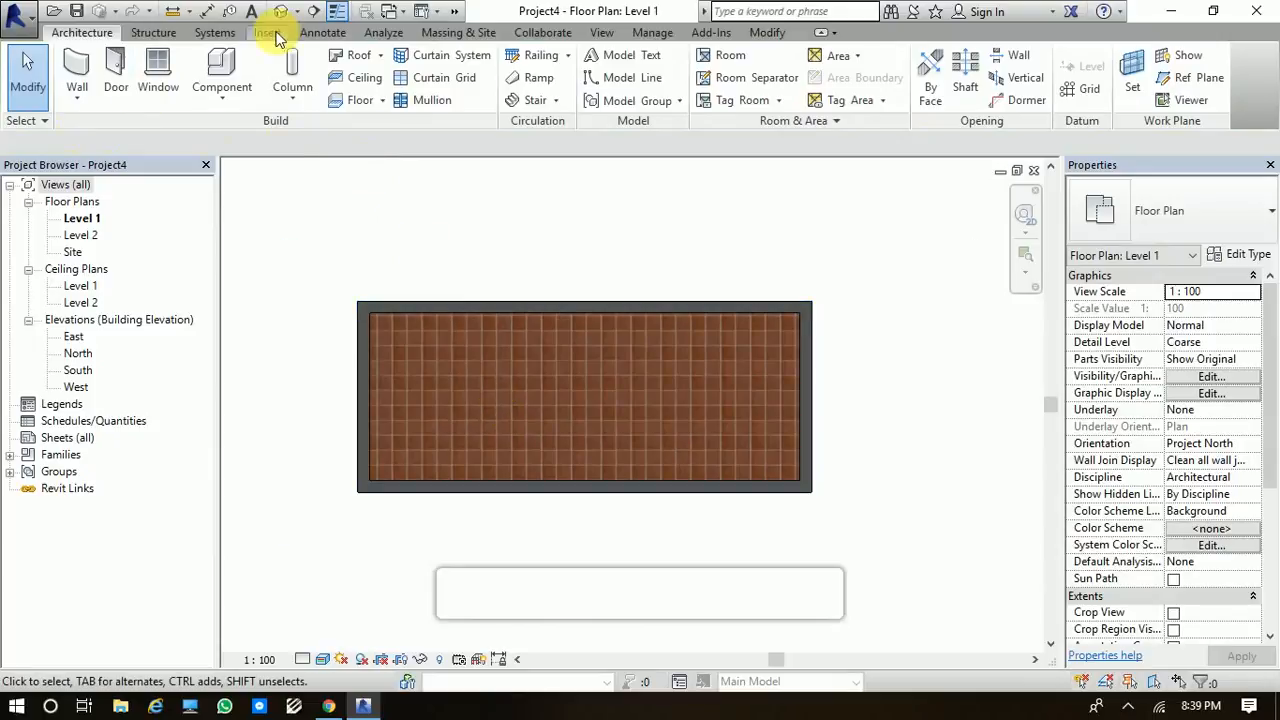
{"action": "left_click", "coordinate": [366, 335]}
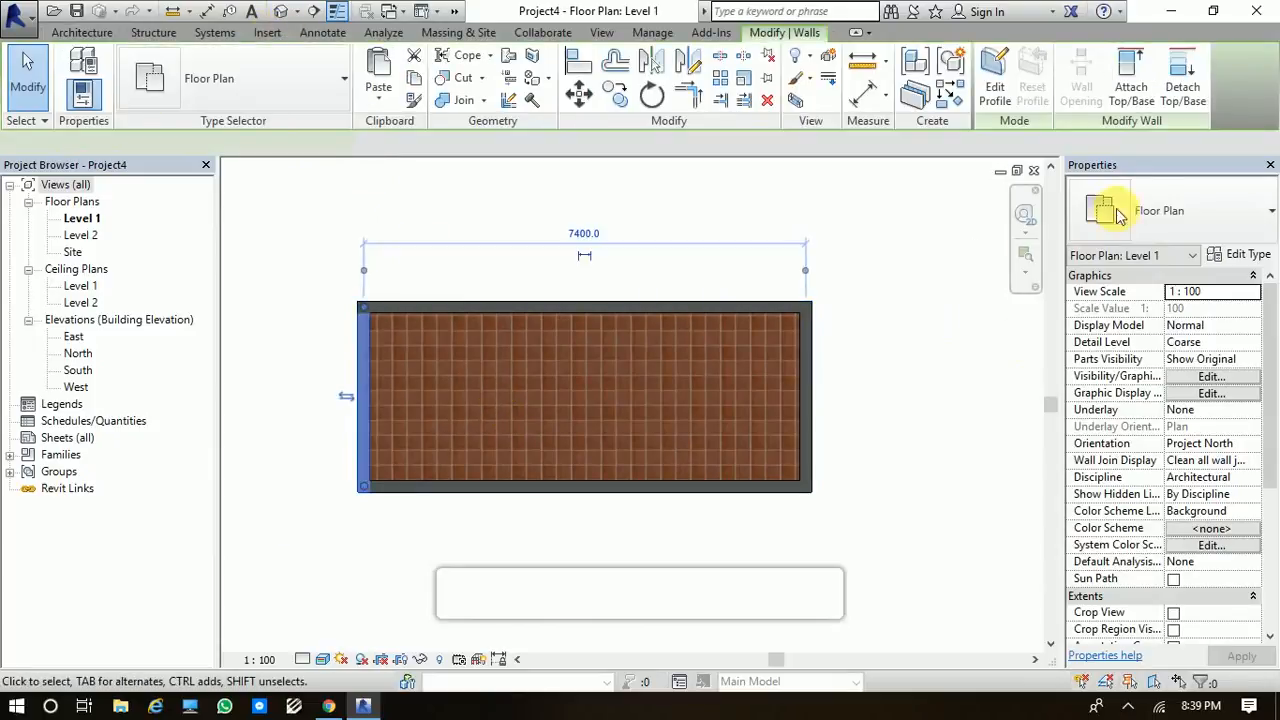
{"action": "left_click", "coordinate": [1240, 256]}
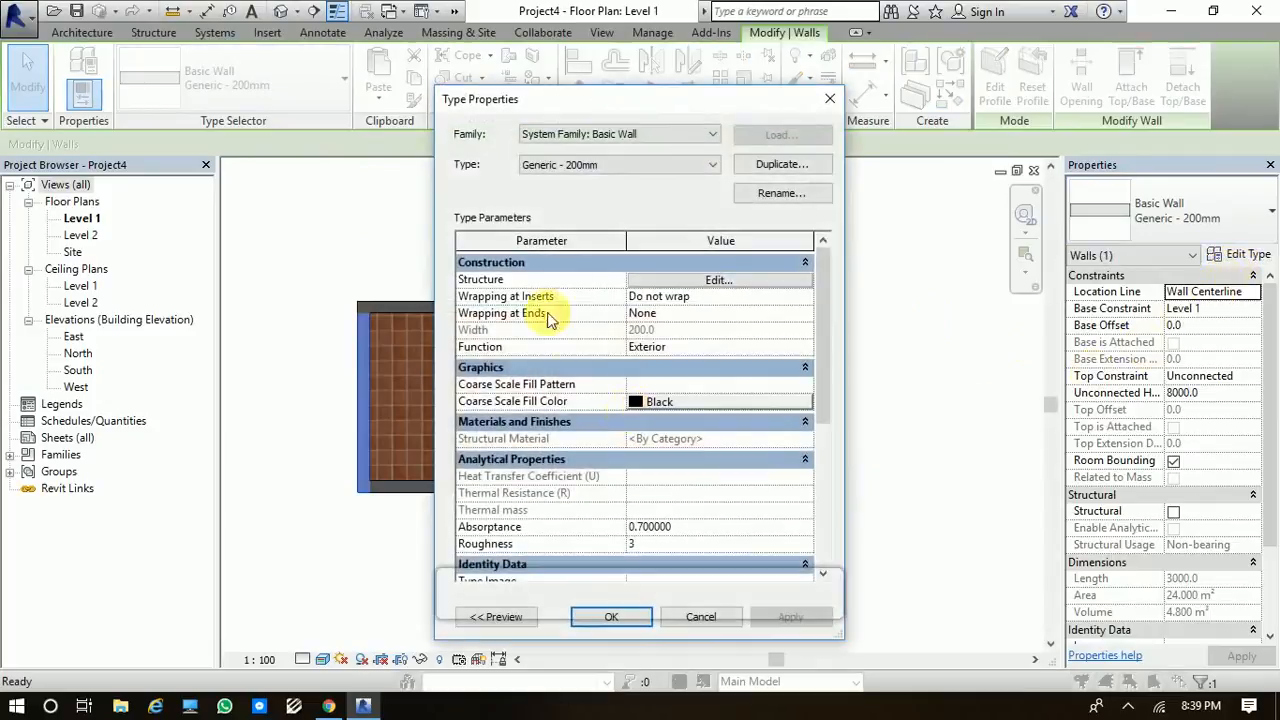
{"action": "left_click", "coordinate": [790, 165]}
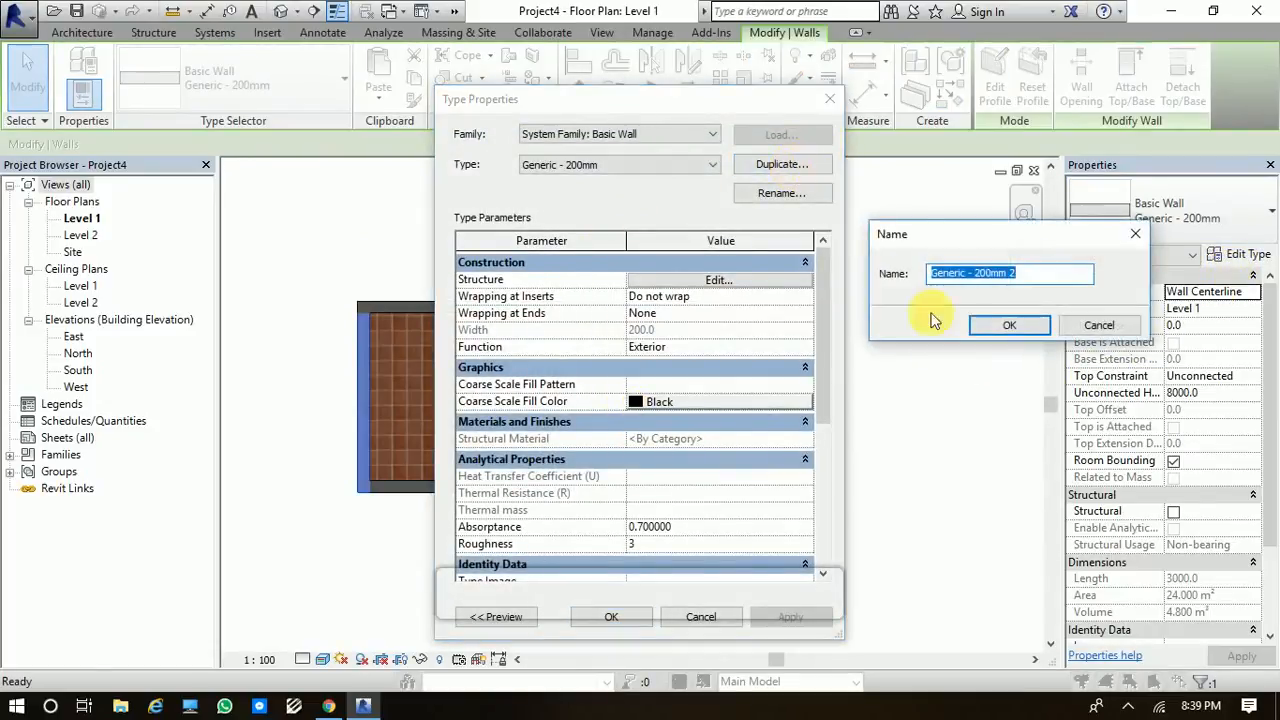
{"action": "left_click", "coordinate": [1010, 326]}
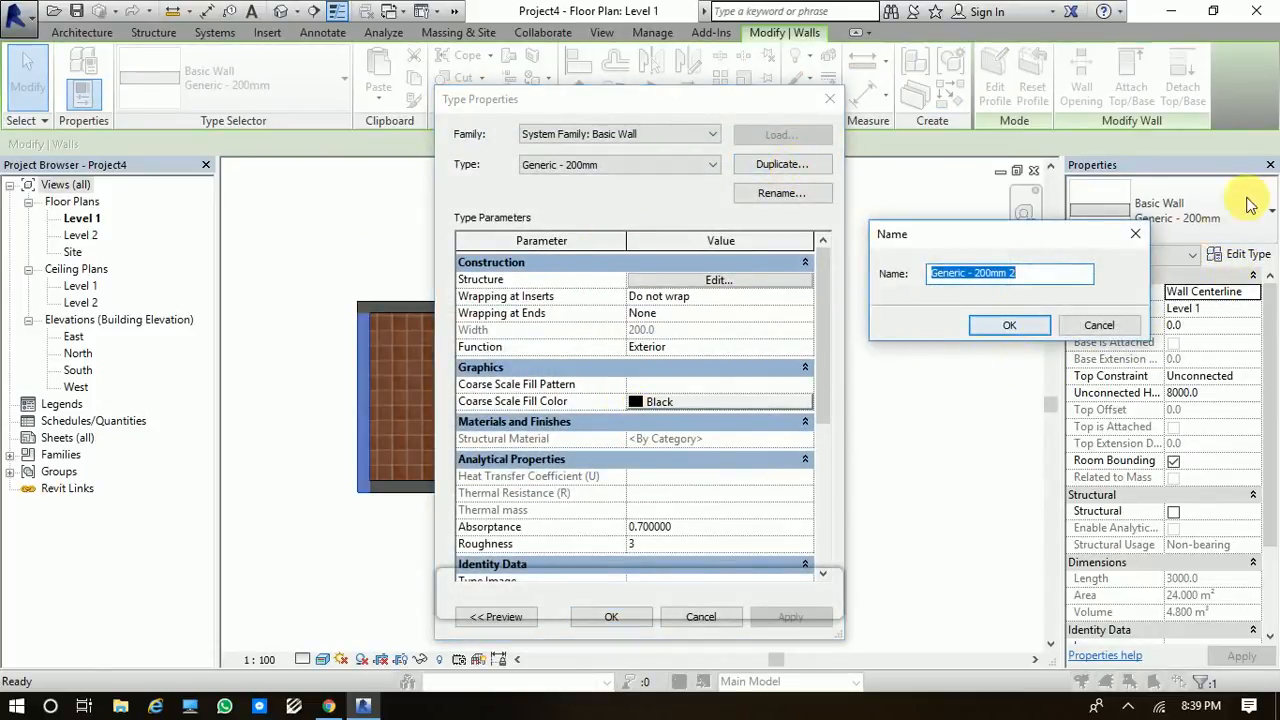
{"action": "left_click", "coordinate": [743, 284]}
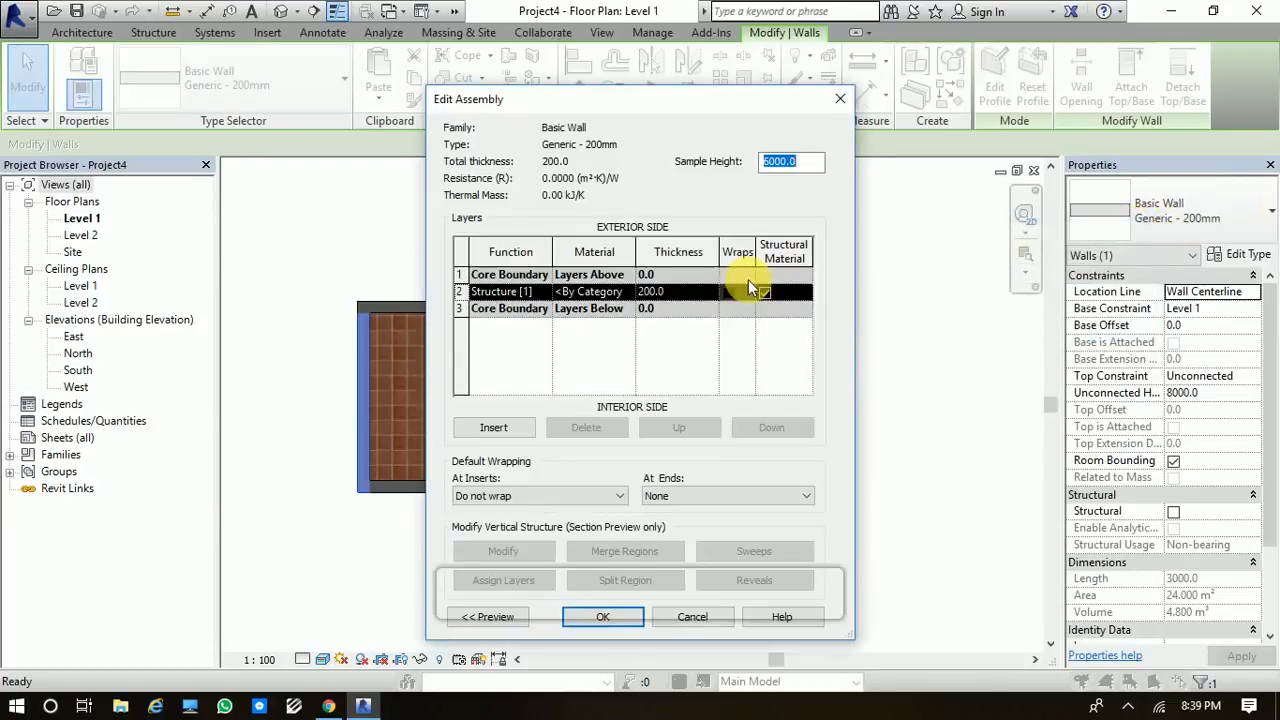
Assign the material Concrete, Precast to the wall's 200 mm structural layer
{"action": "left_click", "coordinate": [605, 291]}
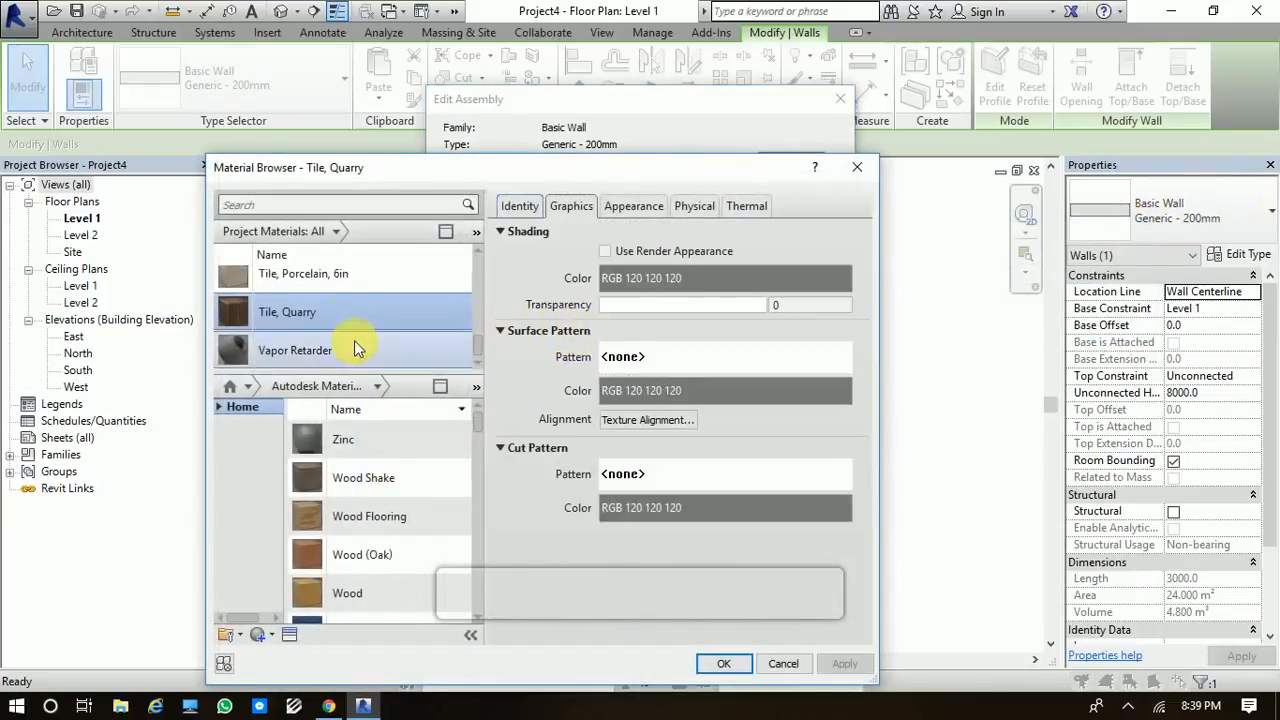
{"action": "scroll", "coordinate": [352, 330], "scroll_direction": "up", "scroll_amount": 5}
{"action": "scroll", "coordinate": [352, 323], "scroll_direction": "up", "scroll_amount": 5}
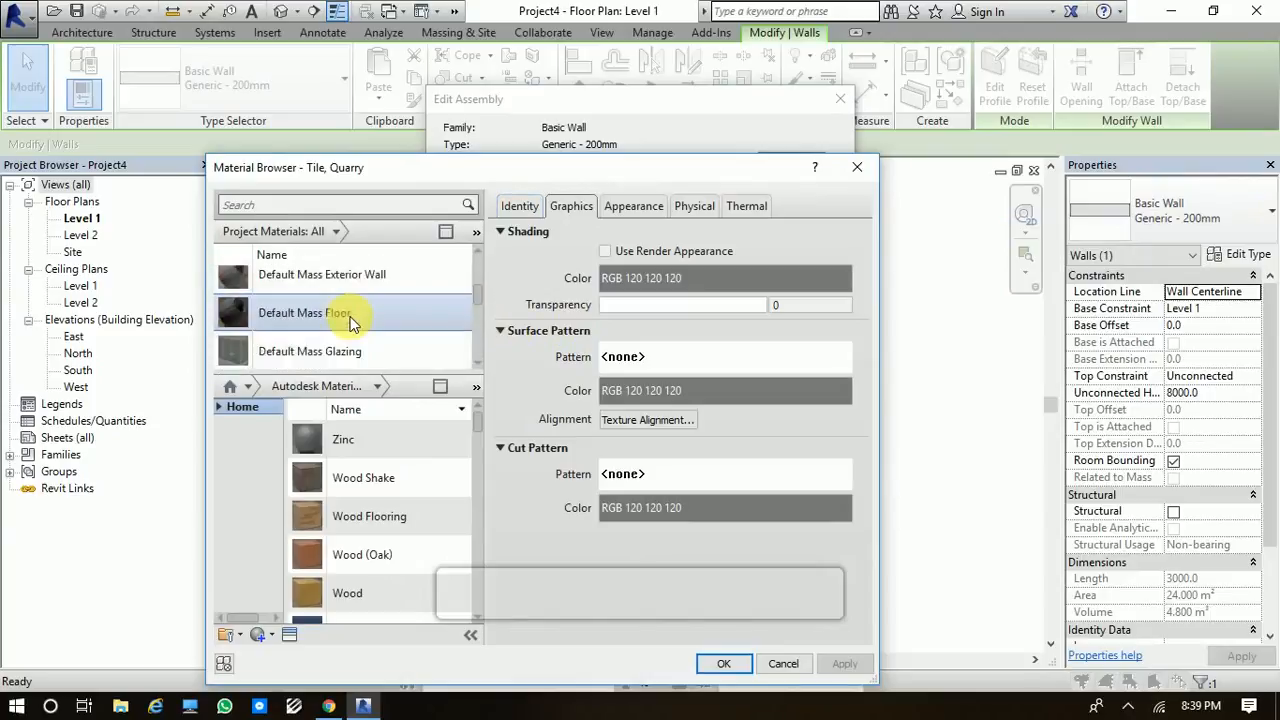
{"action": "scroll", "coordinate": [350, 322], "scroll_direction": "up", "scroll_amount": 3}
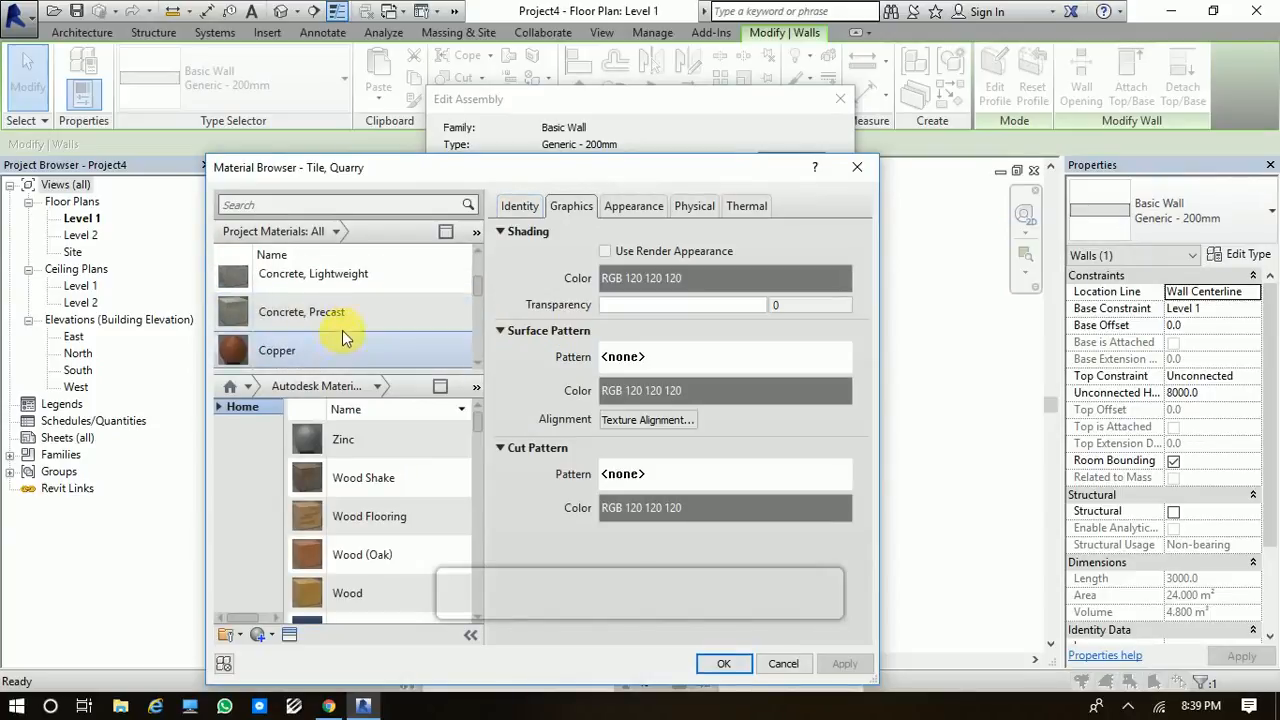
{"action": "left_click", "coordinate": [345, 312]}
{"action": "left_click", "coordinate": [724, 667]}
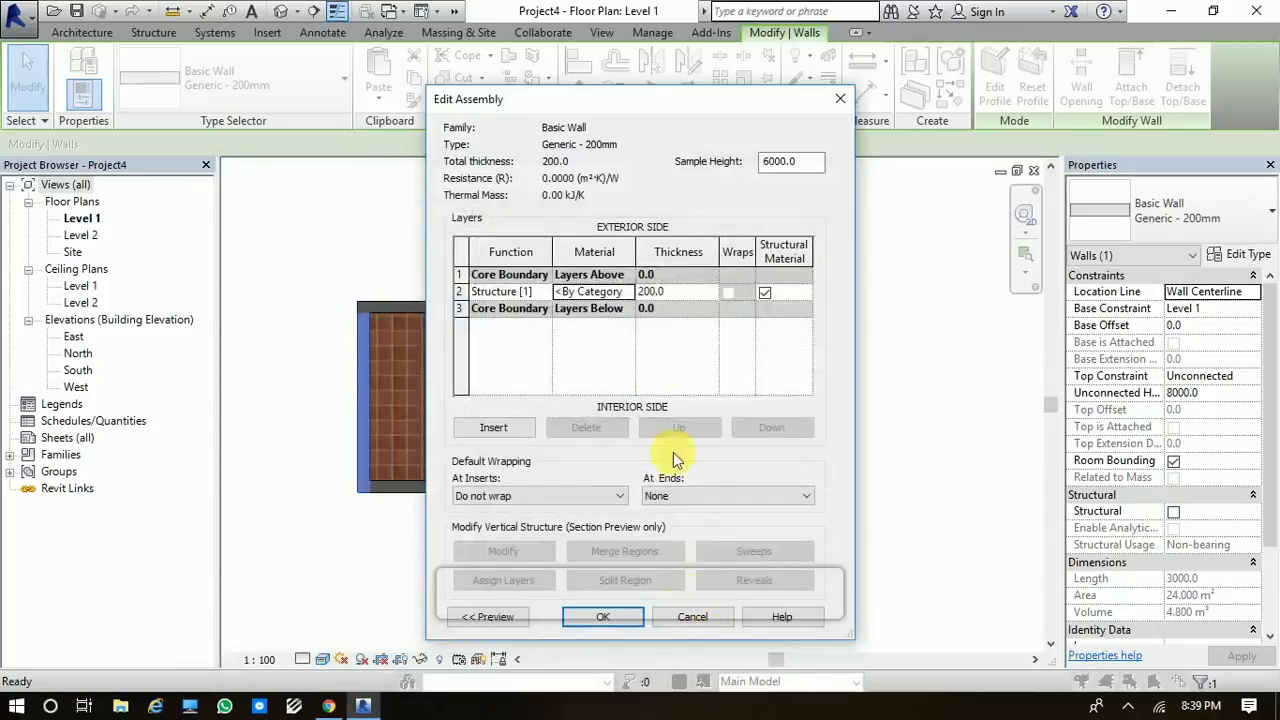
Insert a wall layer on the exterior side of the concrete layer and create a new material for it
{"action": "left_click", "coordinate": [488, 424]}
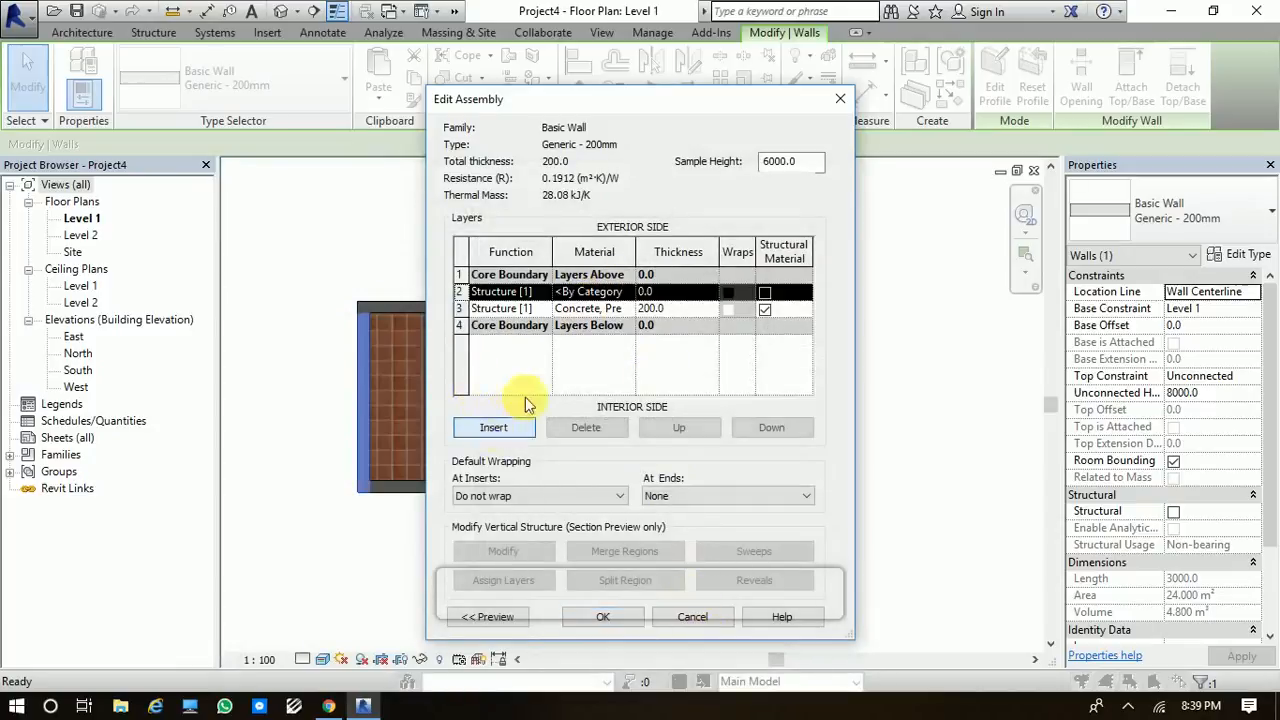
{"action": "left_click", "coordinate": [600, 291]}
{"action": "left_click", "coordinate": [627, 291]}
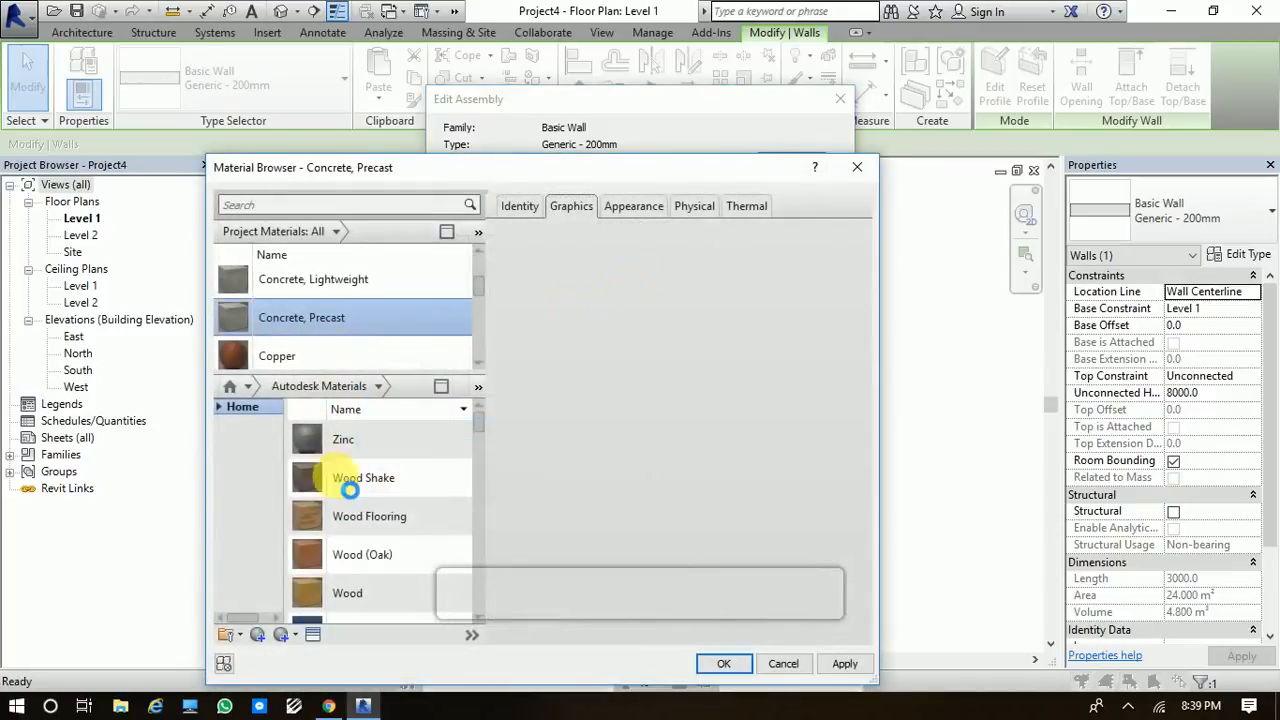
{"action": "scroll", "coordinate": [358, 349], "scroll_direction": "up", "scroll_amount": 1}
{"action": "scroll", "coordinate": [362, 355], "scroll_direction": "up", "scroll_amount": 2}
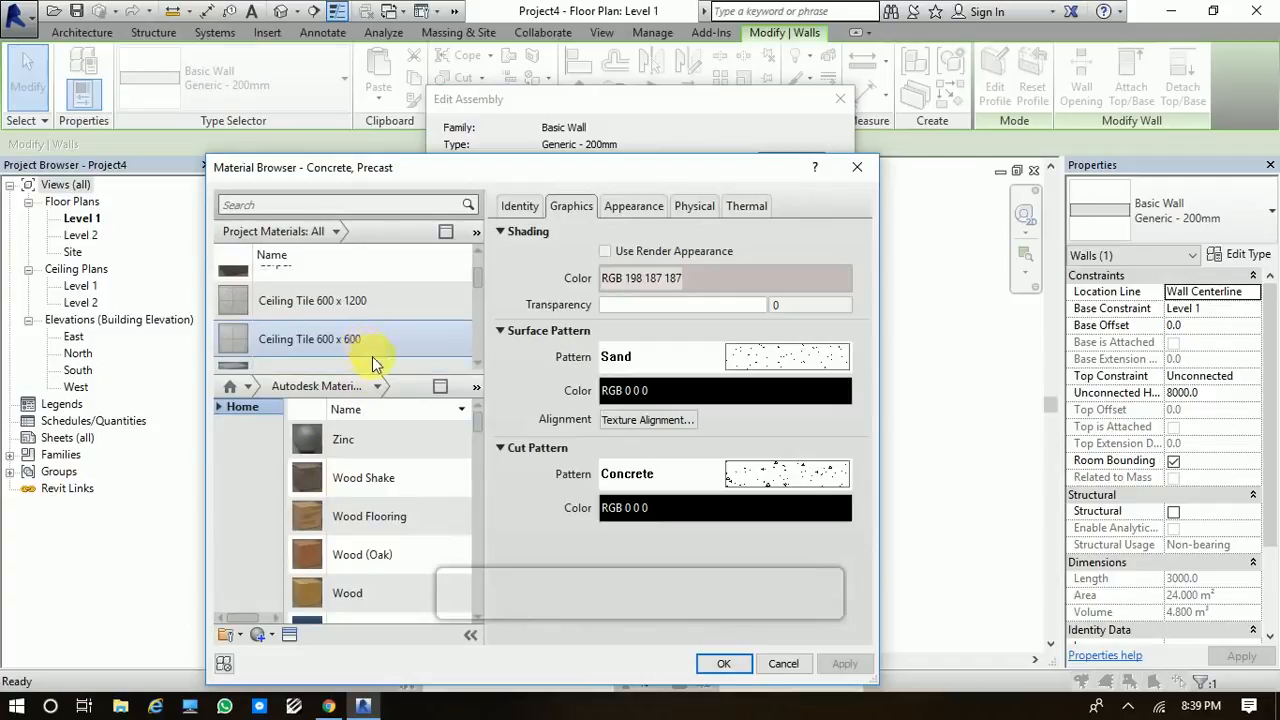
{"action": "scroll", "coordinate": [371, 571], "scroll_direction": "down", "scroll_amount": 1}
{"action": "left_click", "coordinate": [259, 638]}
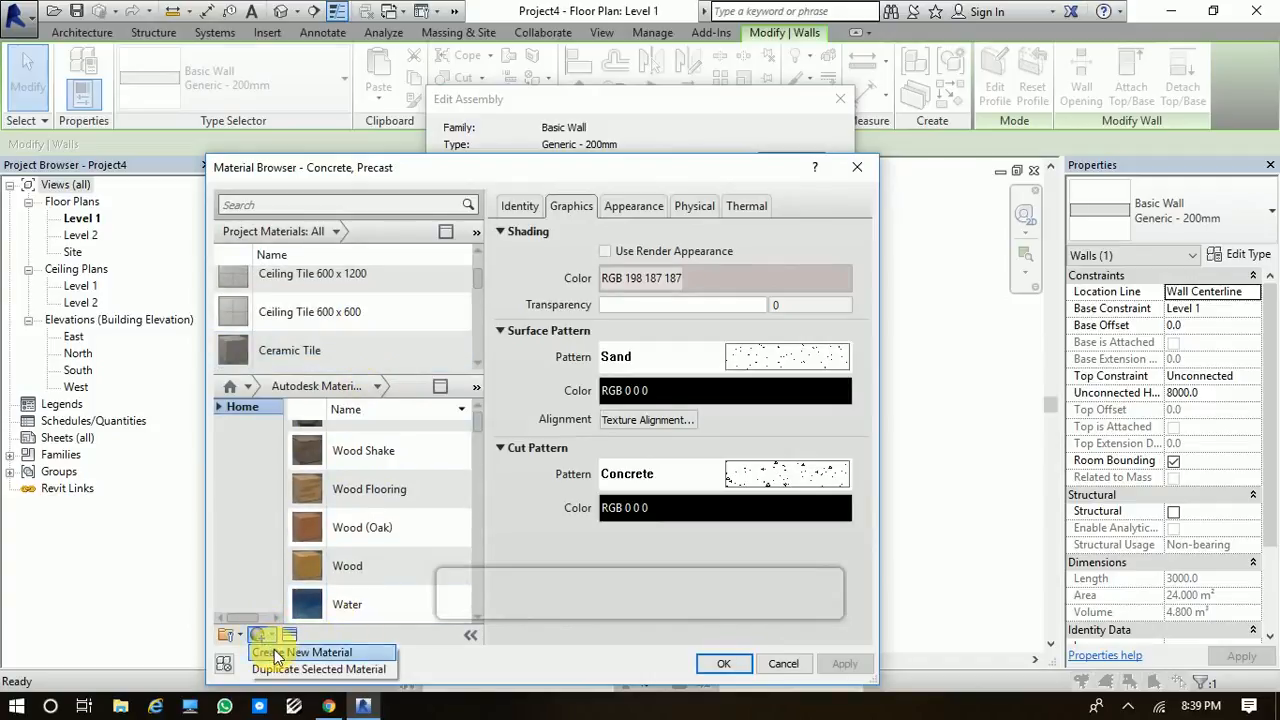
{"action": "left_click", "coordinate": [290, 652]}
Use asphalt-texture-concrete-tiles.jpg as the new material's appearance image and invert its colours
{"action": "left_click", "coordinate": [630, 206]}
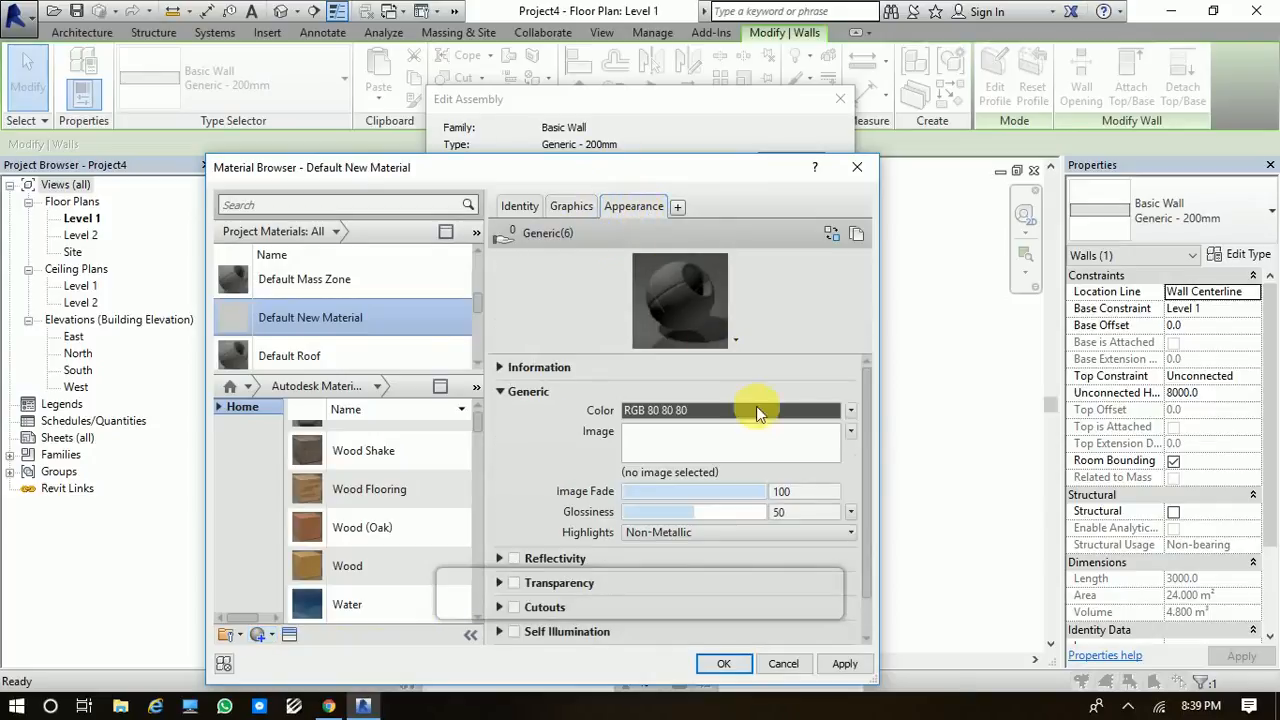
{"action": "left_click", "coordinate": [699, 446]}
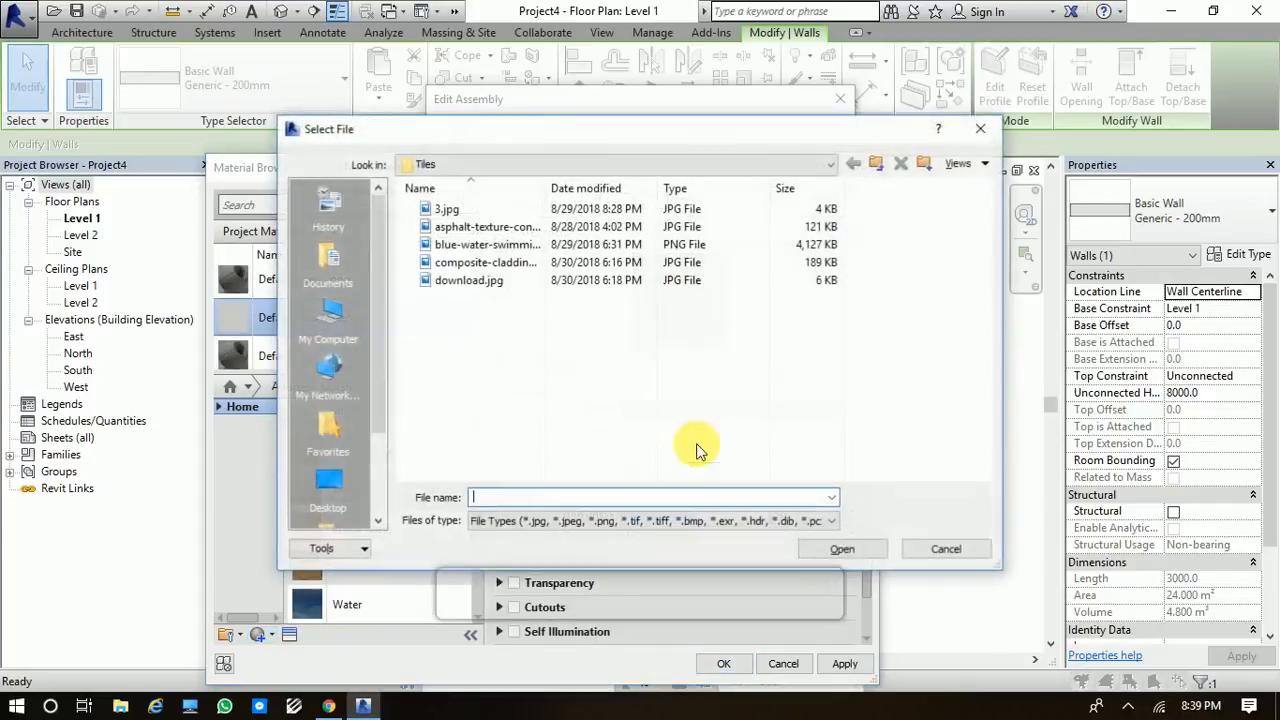
{"action": "left_click", "coordinate": [520, 228]}
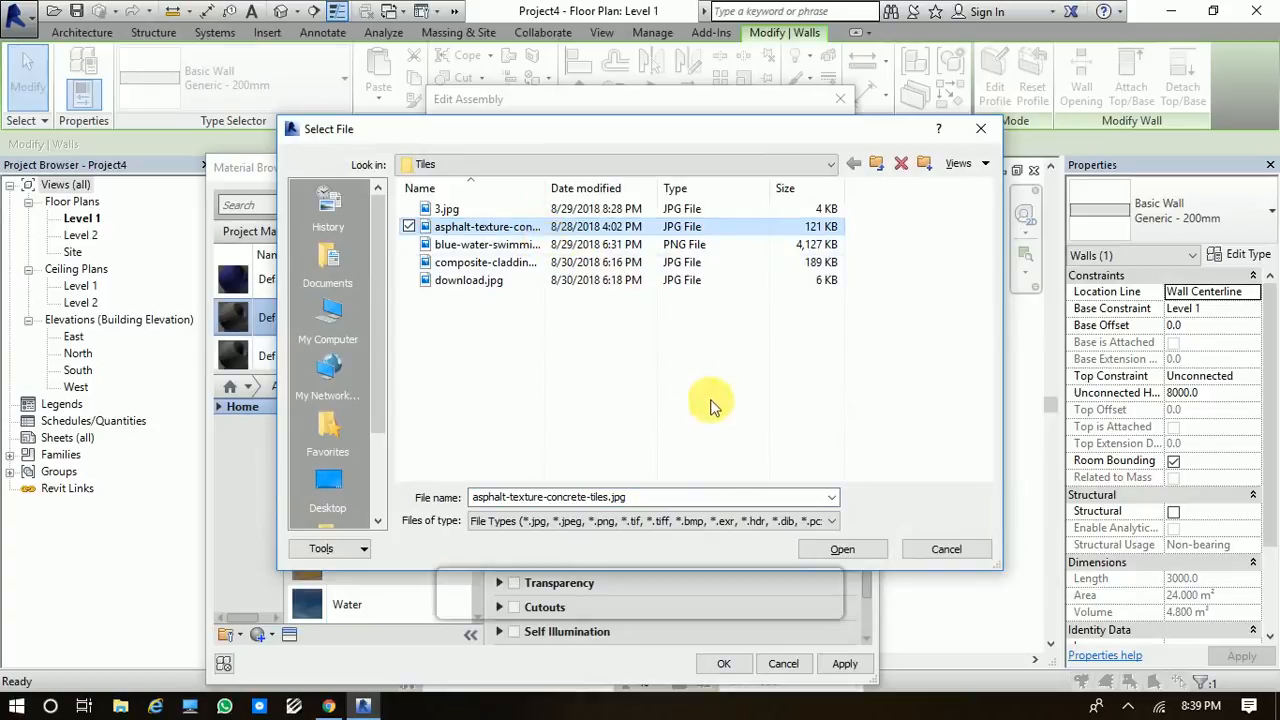
{"action": "left_click", "coordinate": [842, 549]}
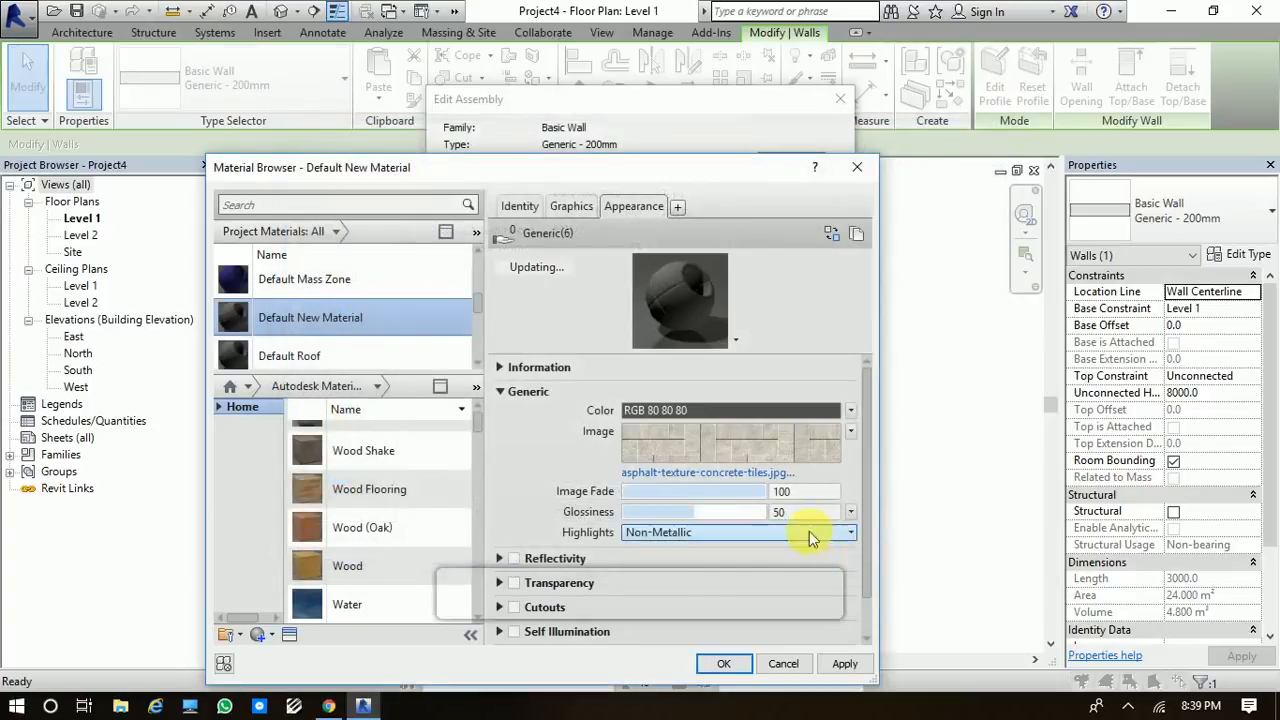
{"action": "left_click", "coordinate": [751, 446]}
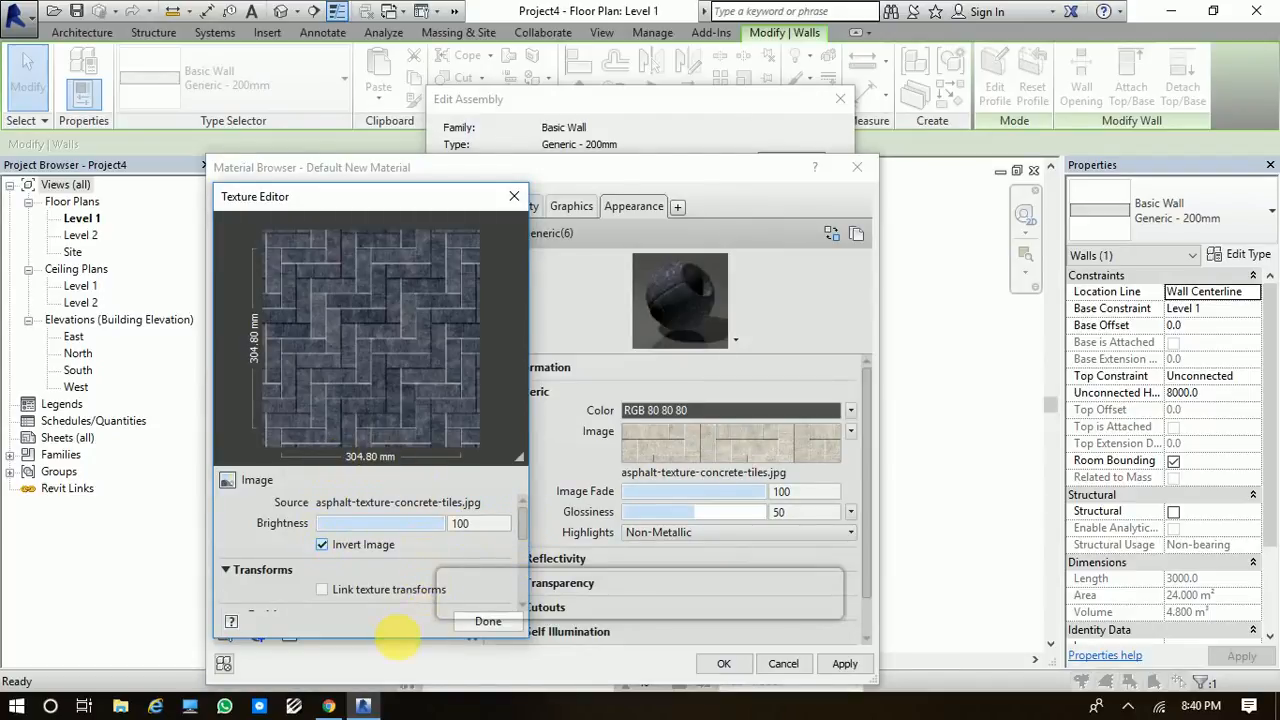
{"action": "left_click", "coordinate": [475, 626]}
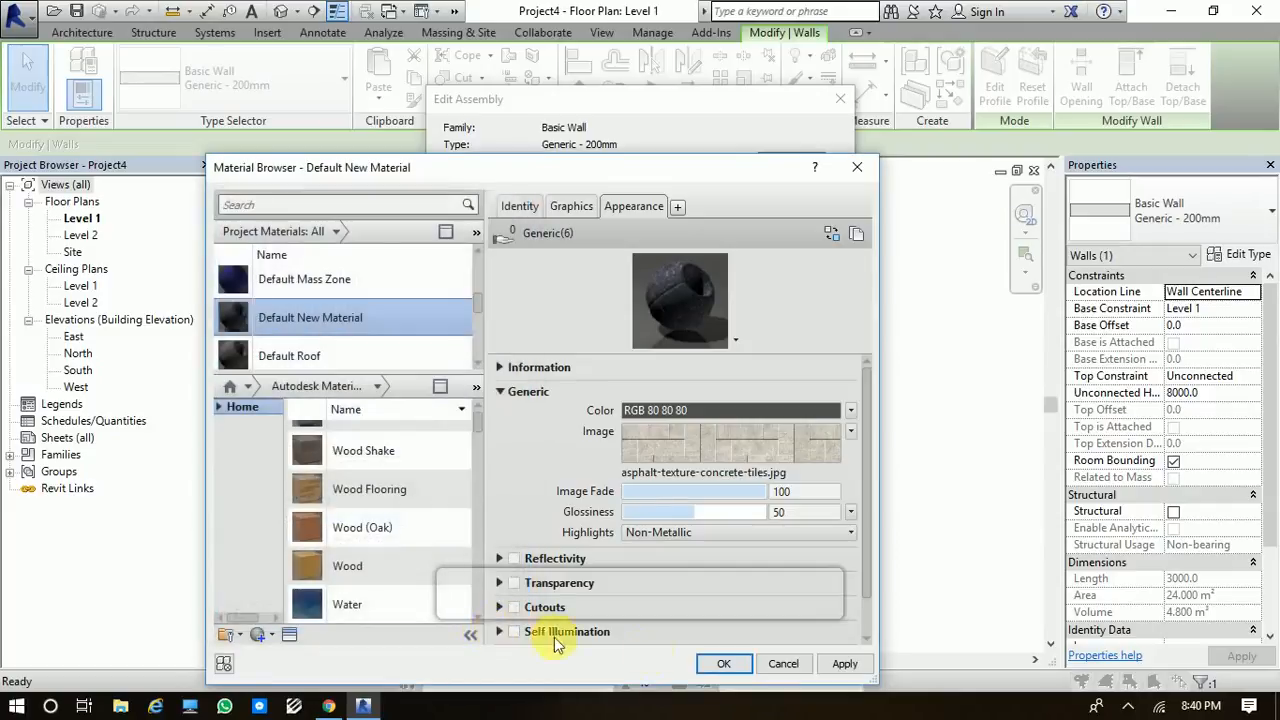
Set the tile image's sample size to 1000 mm wide by 1000 mm high and accept the new wall material
{"action": "left_click", "coordinate": [785, 447]}
{"action": "scroll", "coordinate": [519, 527], "scroll_direction": "down", "scroll_amount": 5}
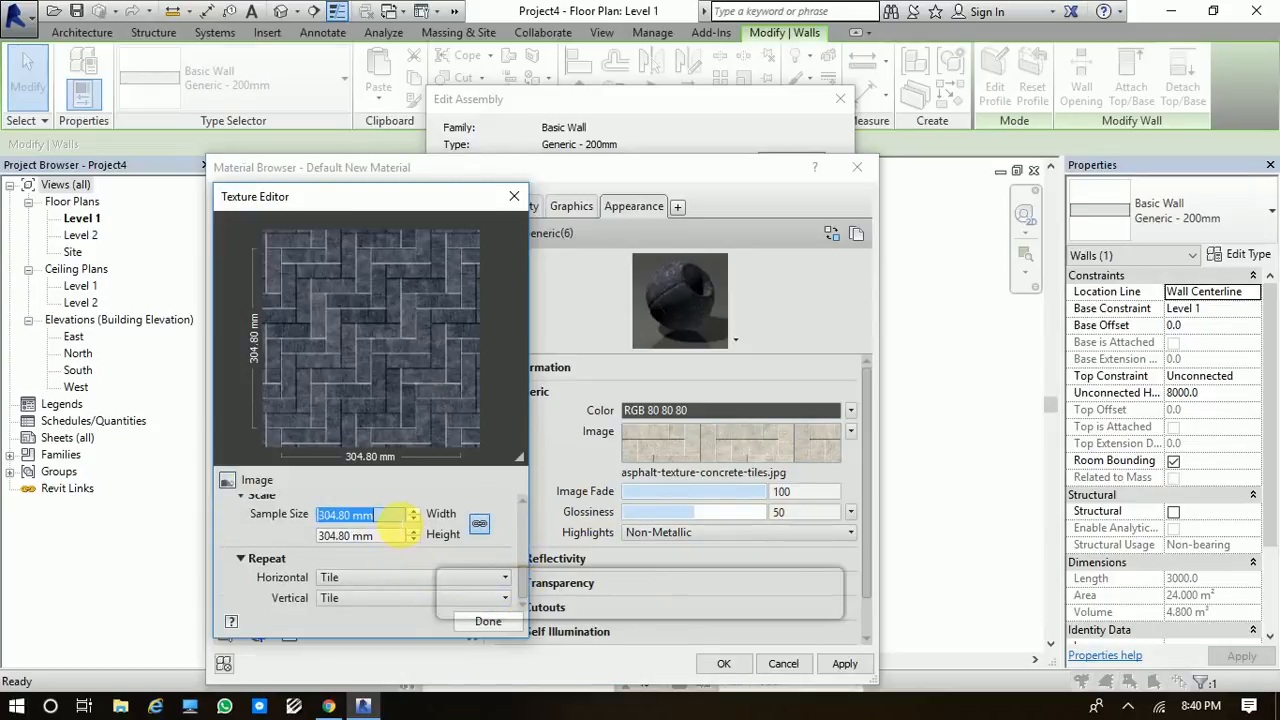
{"action": "type", "text": "1"}
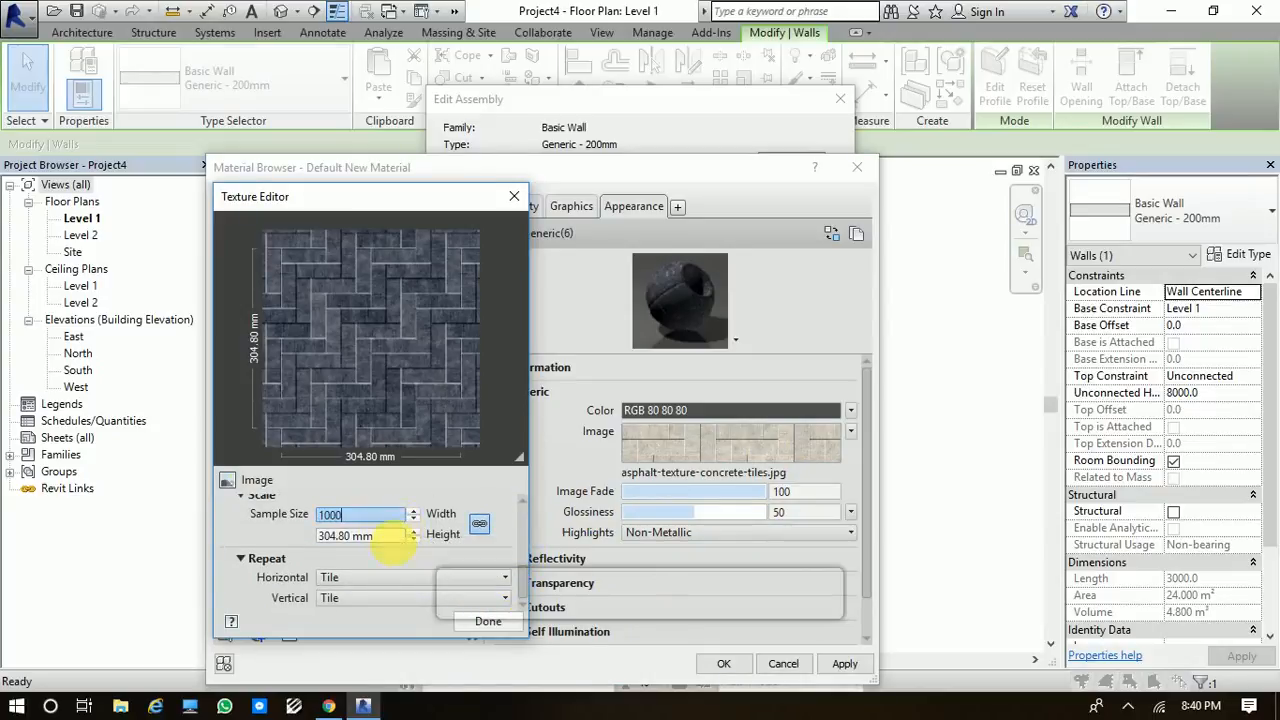
{"action": "type", "text": "000"}
{"action": "key", "text": "Tab"}
{"action": "type", "text": "100"}
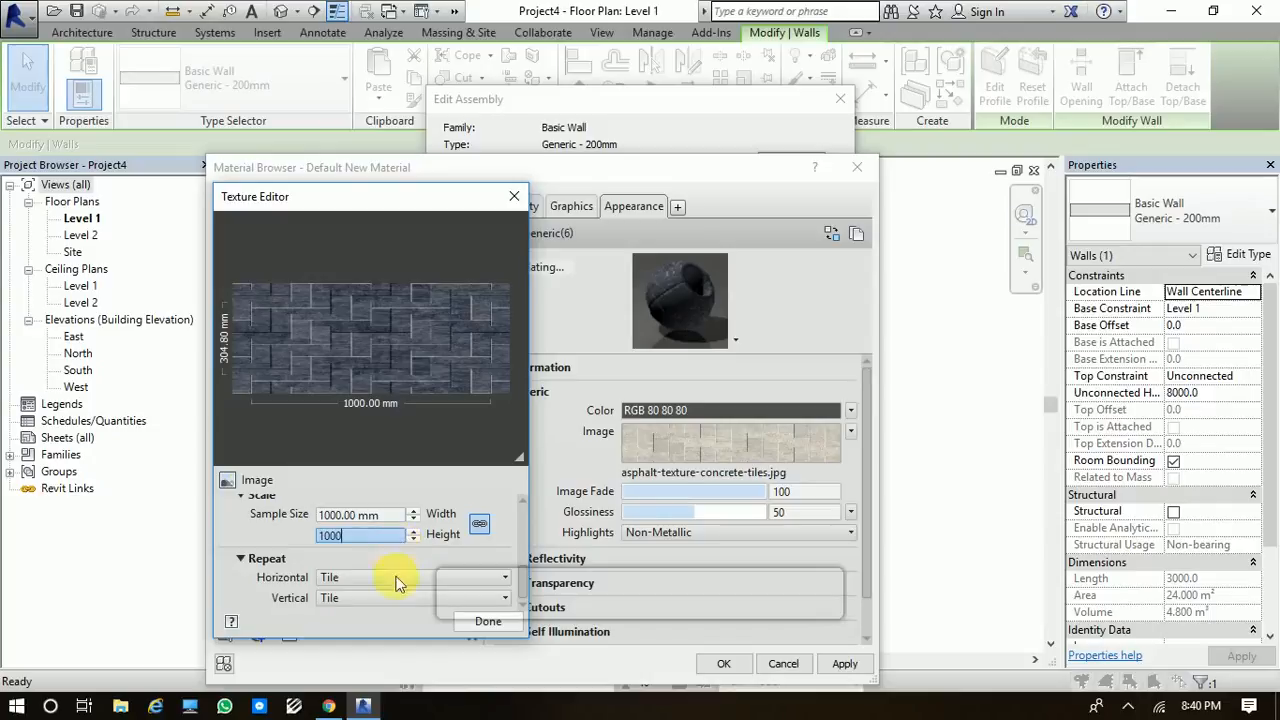
{"action": "left_click", "coordinate": [455, 620]}
{"action": "left_click", "coordinate": [722, 663]}
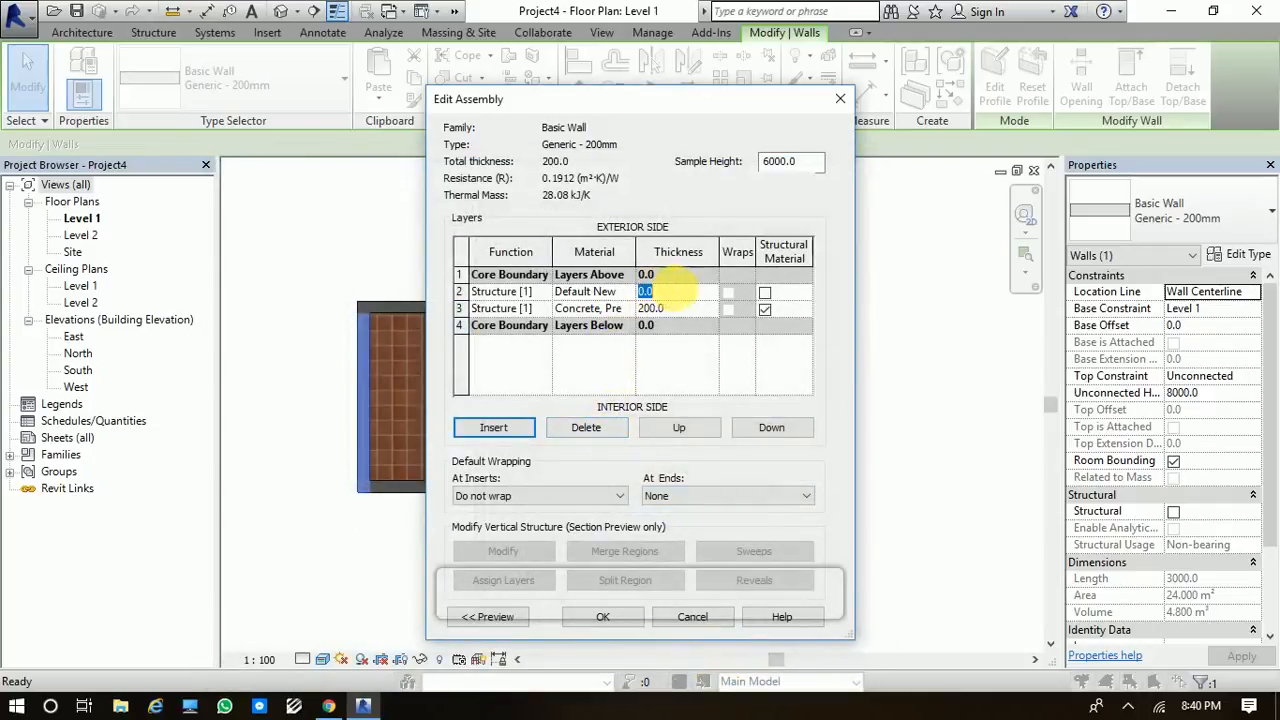
Set the exterior tile layer's thickness to 50 mm and reduce the concrete layer to keep the wall type 200 mm wide
{"action": "type", "text": "50"}
{"action": "left_click", "coordinate": [688, 310]}
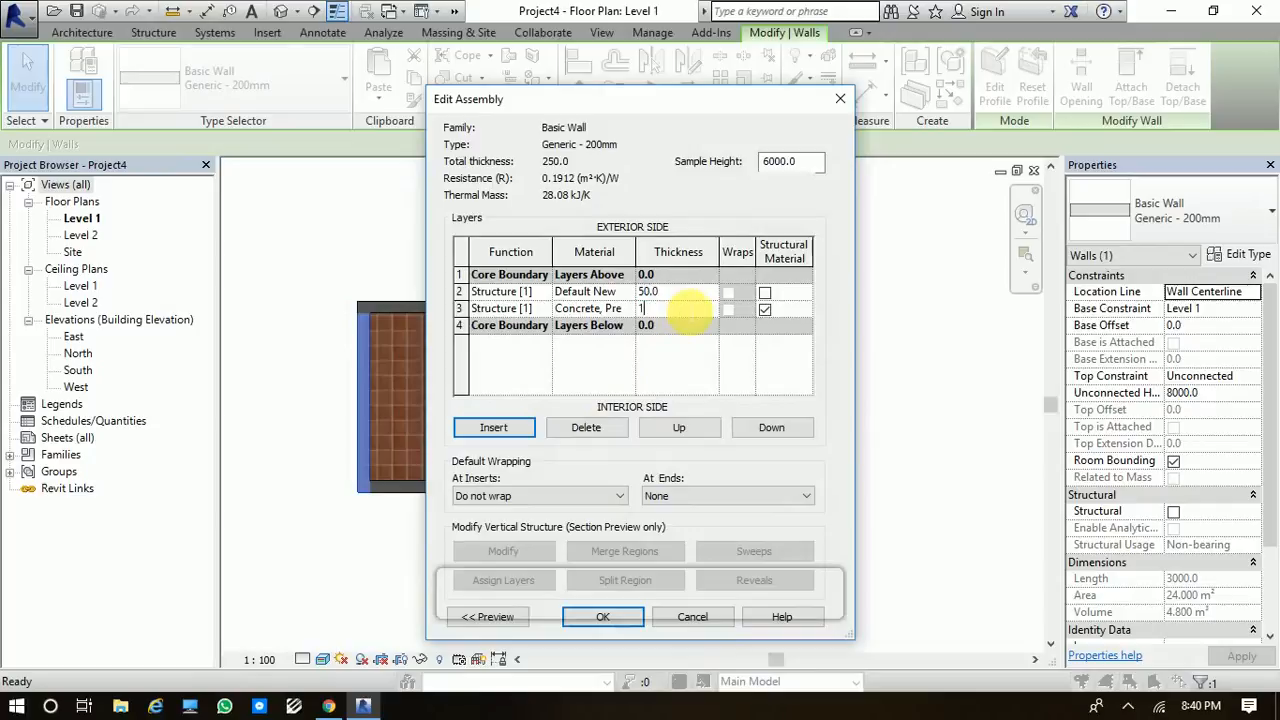
{"action": "left_click", "coordinate": [603, 616]}
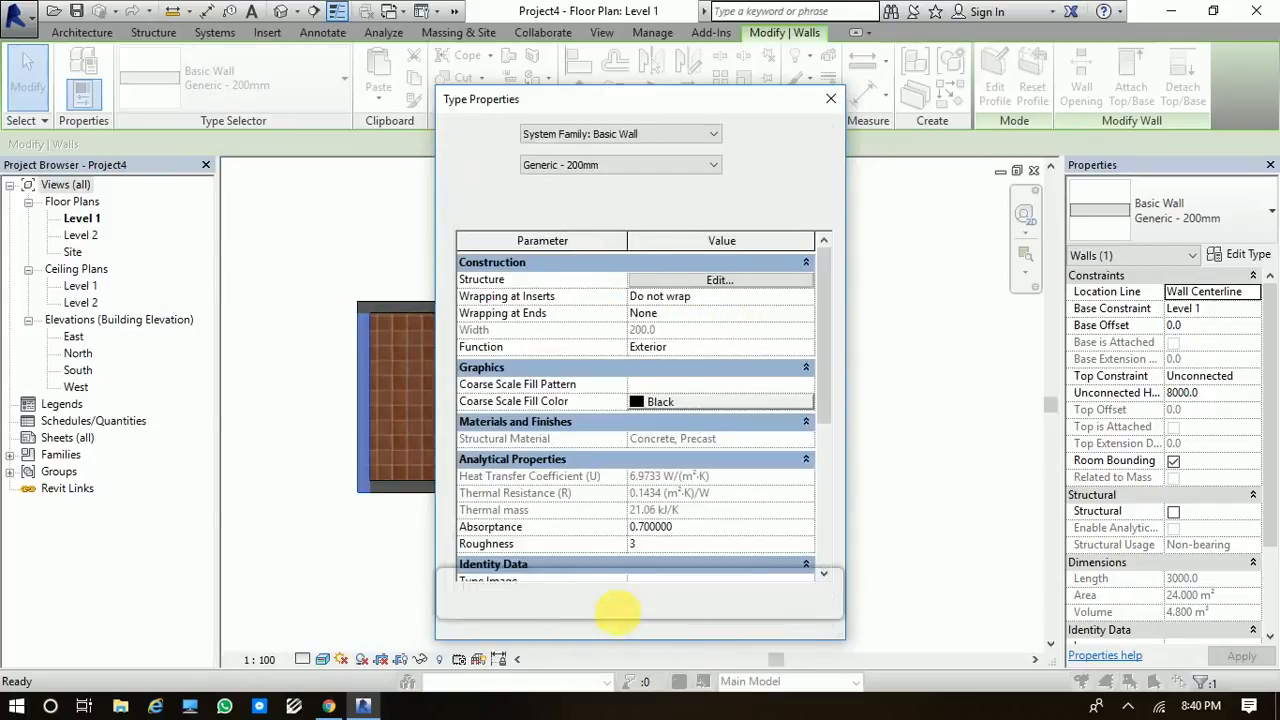
{"action": "left_click", "coordinate": [612, 617]}
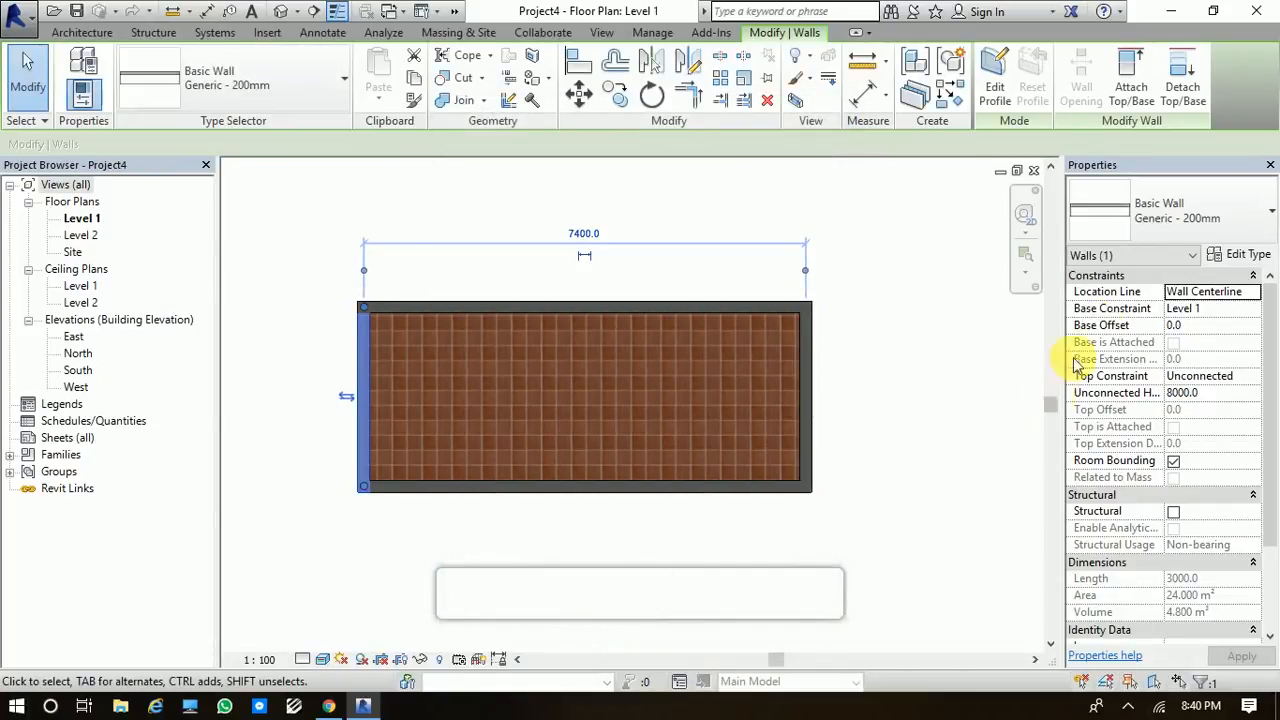
{"action": "left_click", "coordinate": [402, 535]}
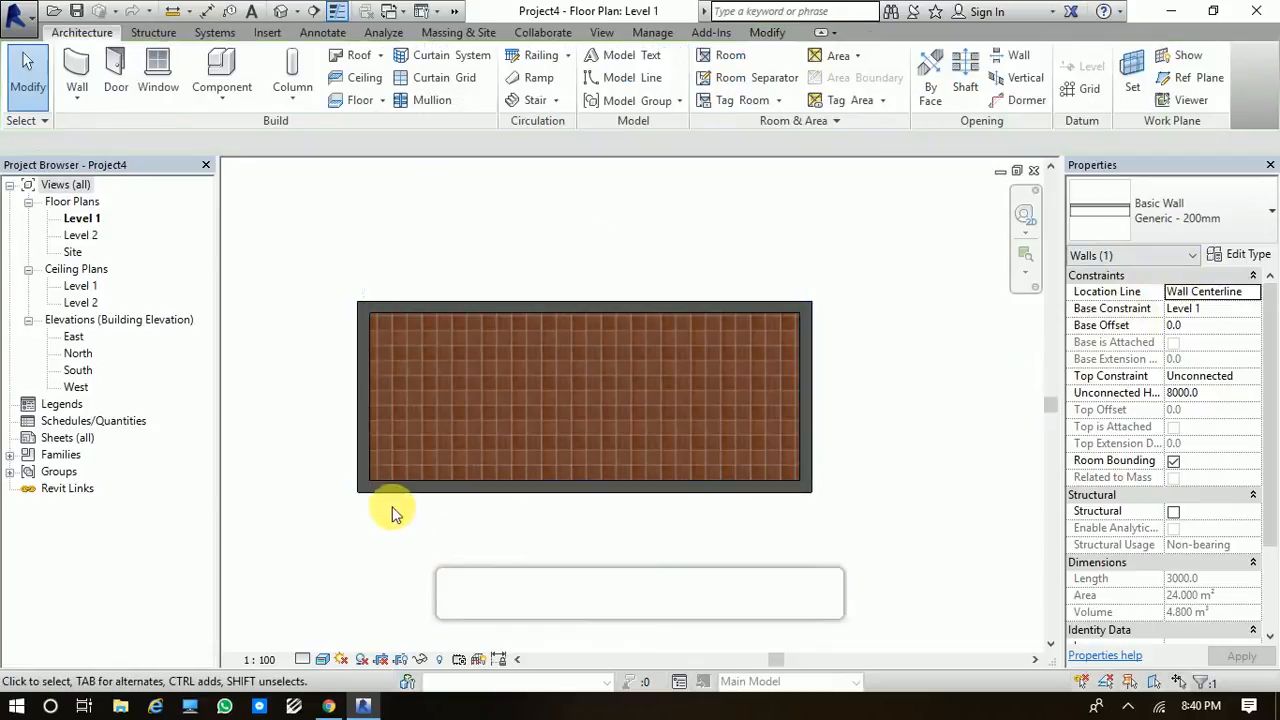
Open the default 3D view and display the room in the Realistic visual style
{"action": "scroll", "coordinate": [371, 407], "scroll_direction": "up", "scroll_amount": 3}
{"action": "scroll", "coordinate": [371, 407], "scroll_direction": "up", "scroll_amount": 2}
{"action": "scroll", "coordinate": [286, 251], "scroll_direction": "down", "scroll_amount": 2}
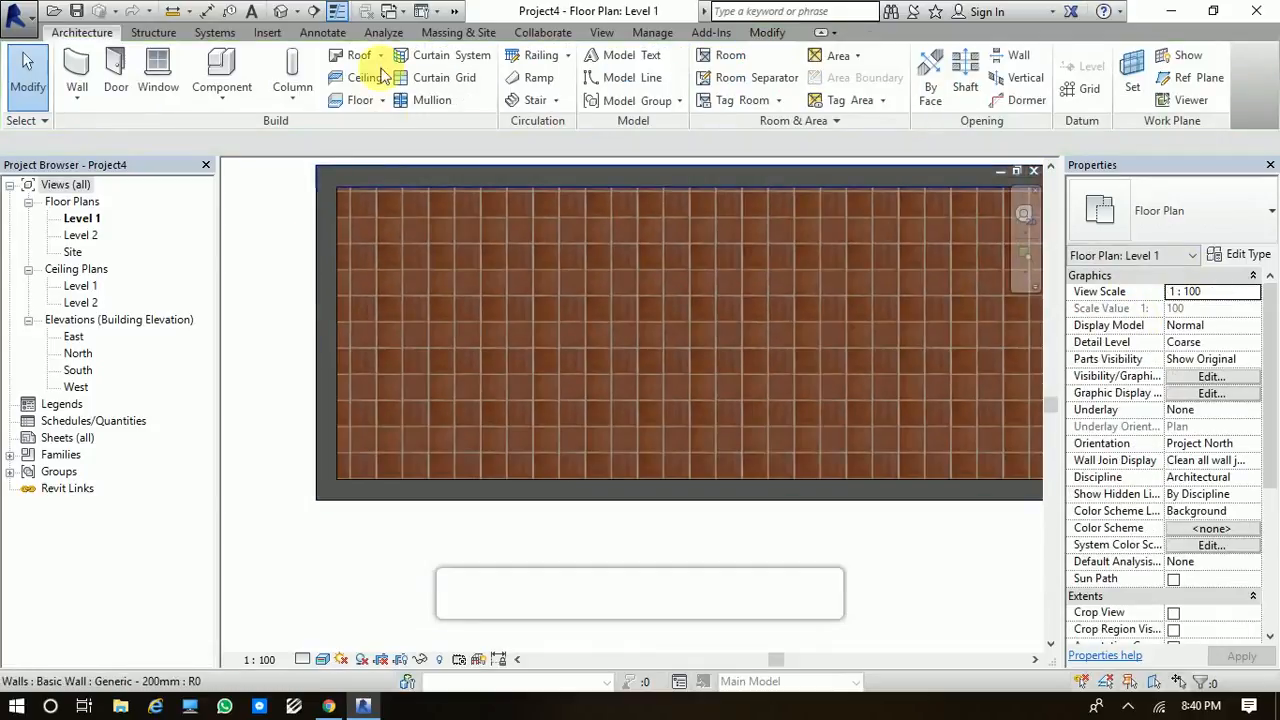
{"action": "scroll", "coordinate": [340, 440], "scroll_direction": "down", "scroll_amount": 2}
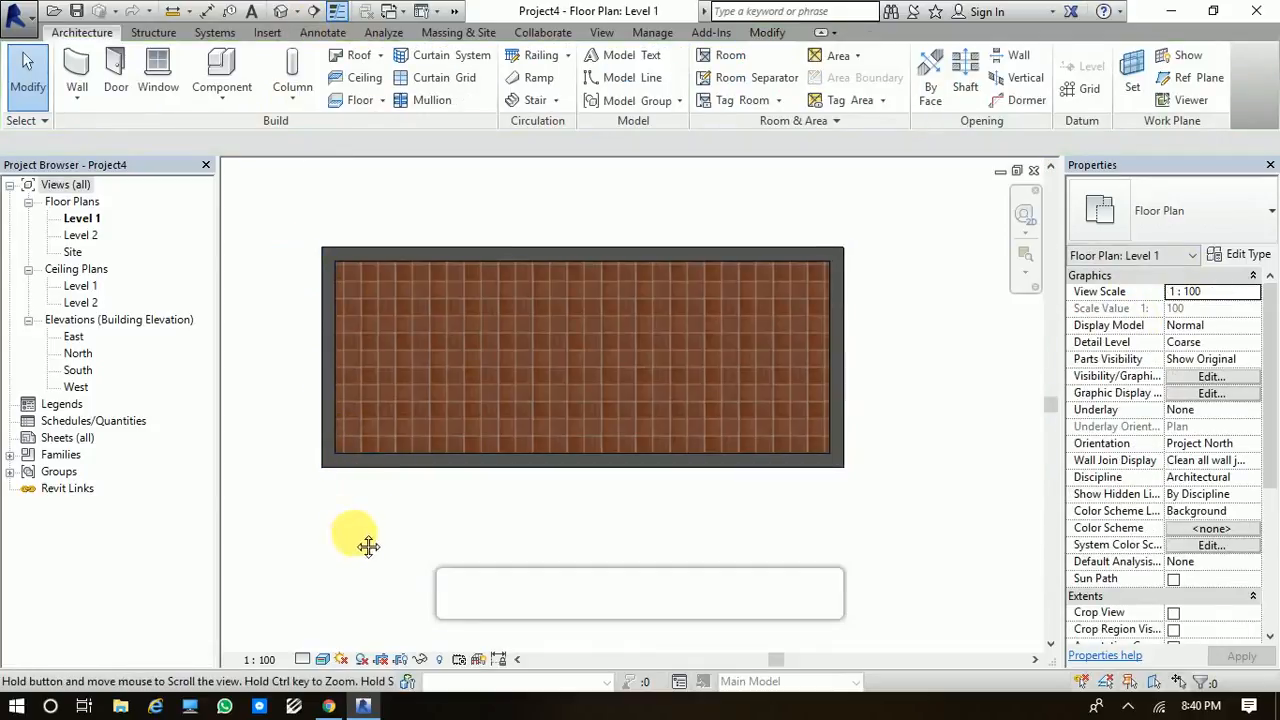
{"action": "middle_click_drag", "start_coordinate": [366, 543], "coordinate": [380, 395]}
{"action": "left_click", "coordinate": [282, 12]}
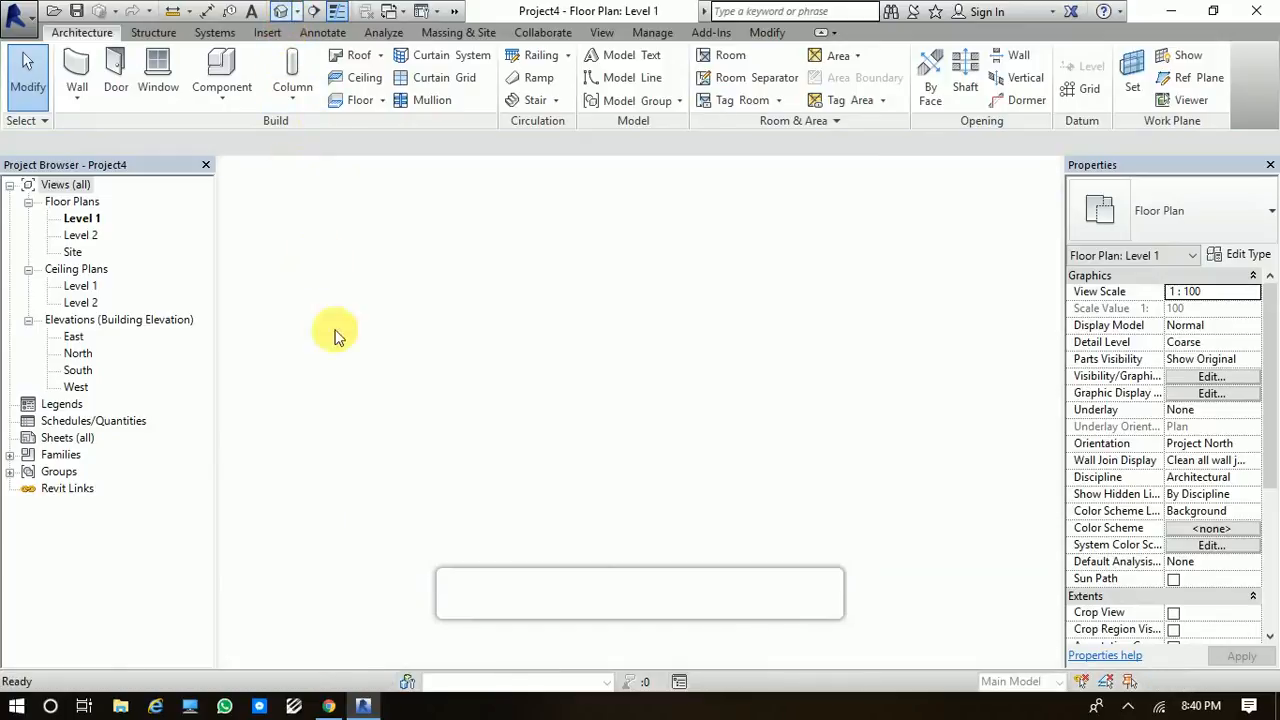
{"action": "scroll", "coordinate": [377, 479], "scroll_direction": "down", "scroll_amount": 1}
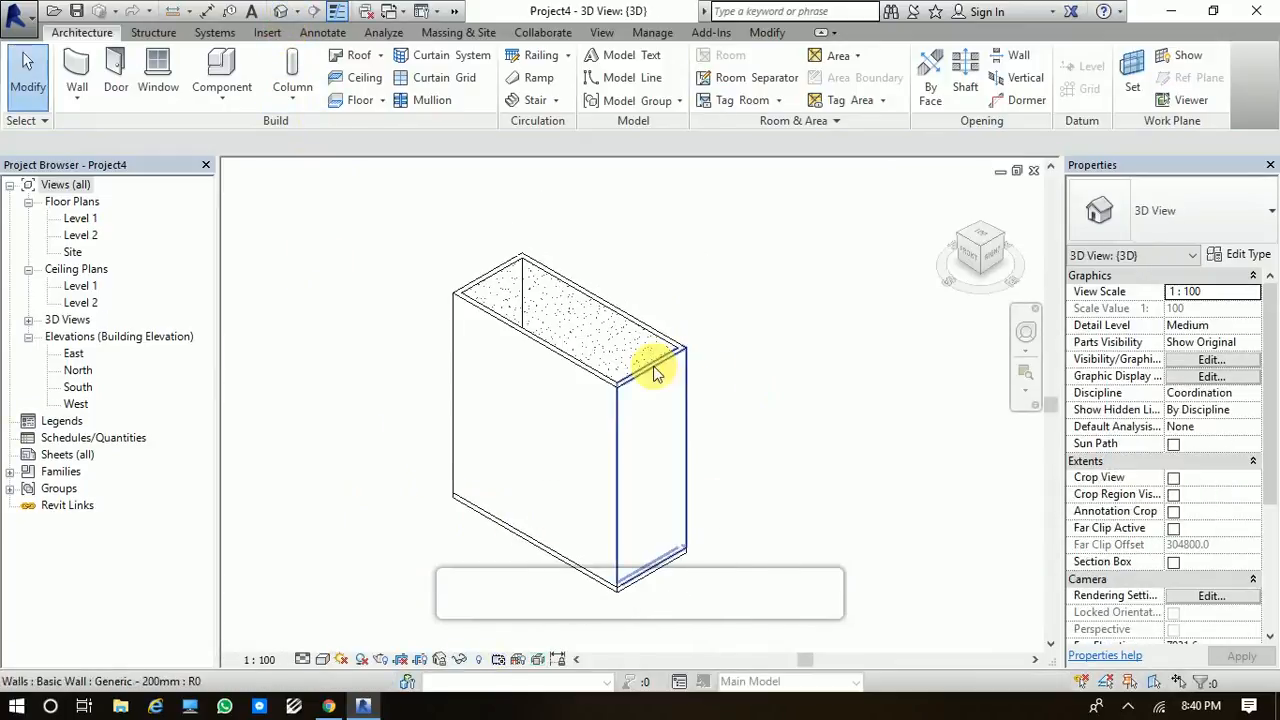
{"action": "left_click", "coordinate": [322, 659]}
{"action": "left_click", "coordinate": [366, 621]}
{"action": "middle_click_drag", "start_coordinate": [750, 531], "coordinate": [562, 421], "text": "shift"}
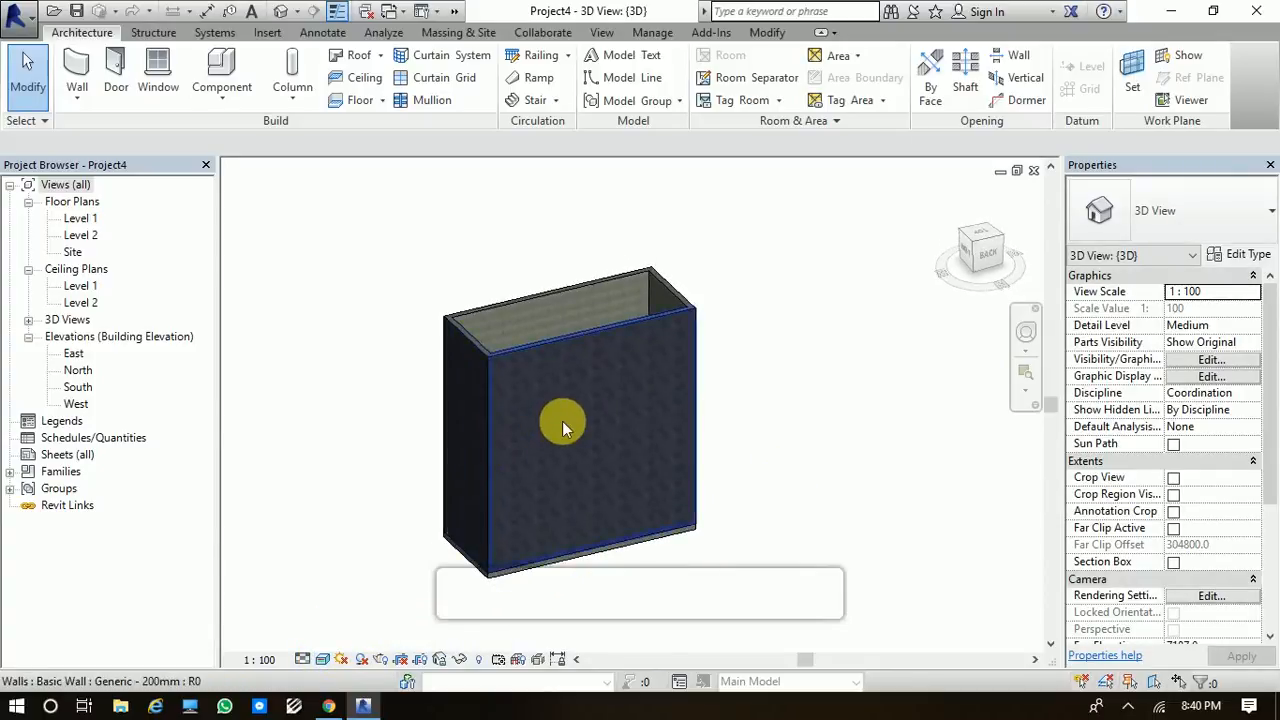
{"action": "scroll", "coordinate": [570, 426], "scroll_direction": "up", "scroll_amount": 6}
{"action": "scroll", "coordinate": [573, 426], "scroll_direction": "down", "scroll_amount": 5}
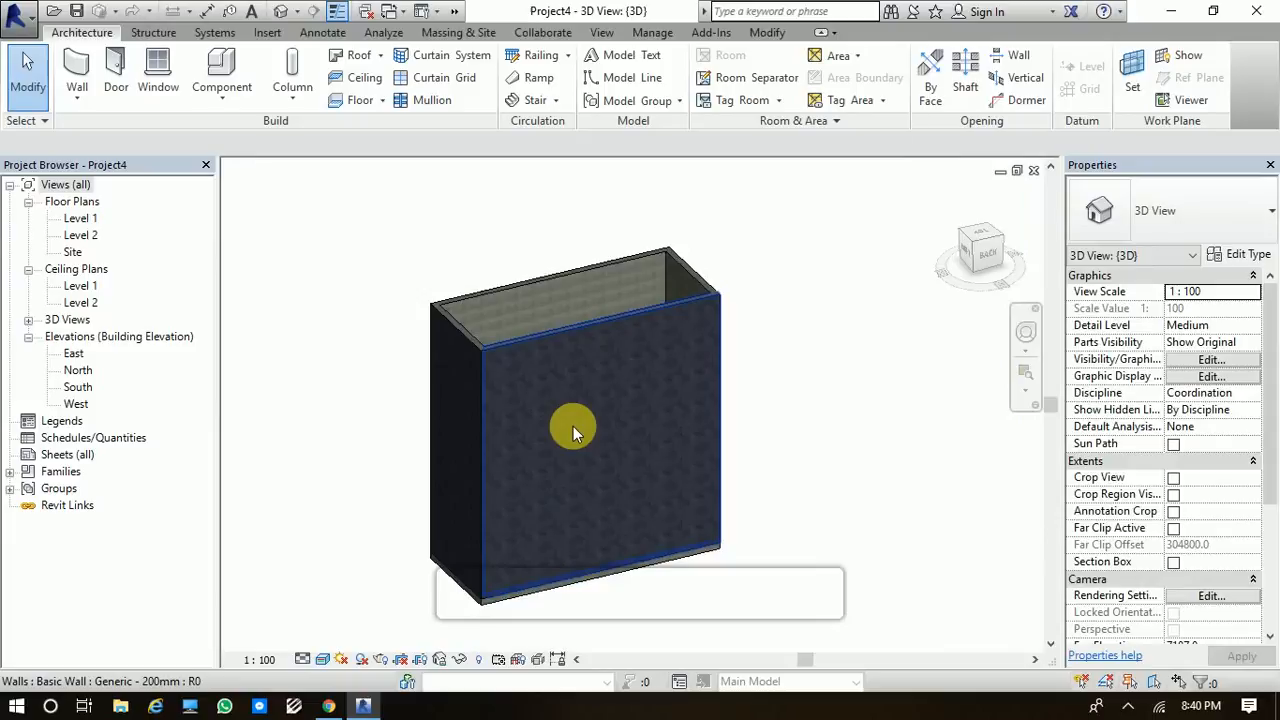
Flip all four walls so that their tile layer faces the inside of the room
{"action": "left_click", "coordinate": [574, 430]}
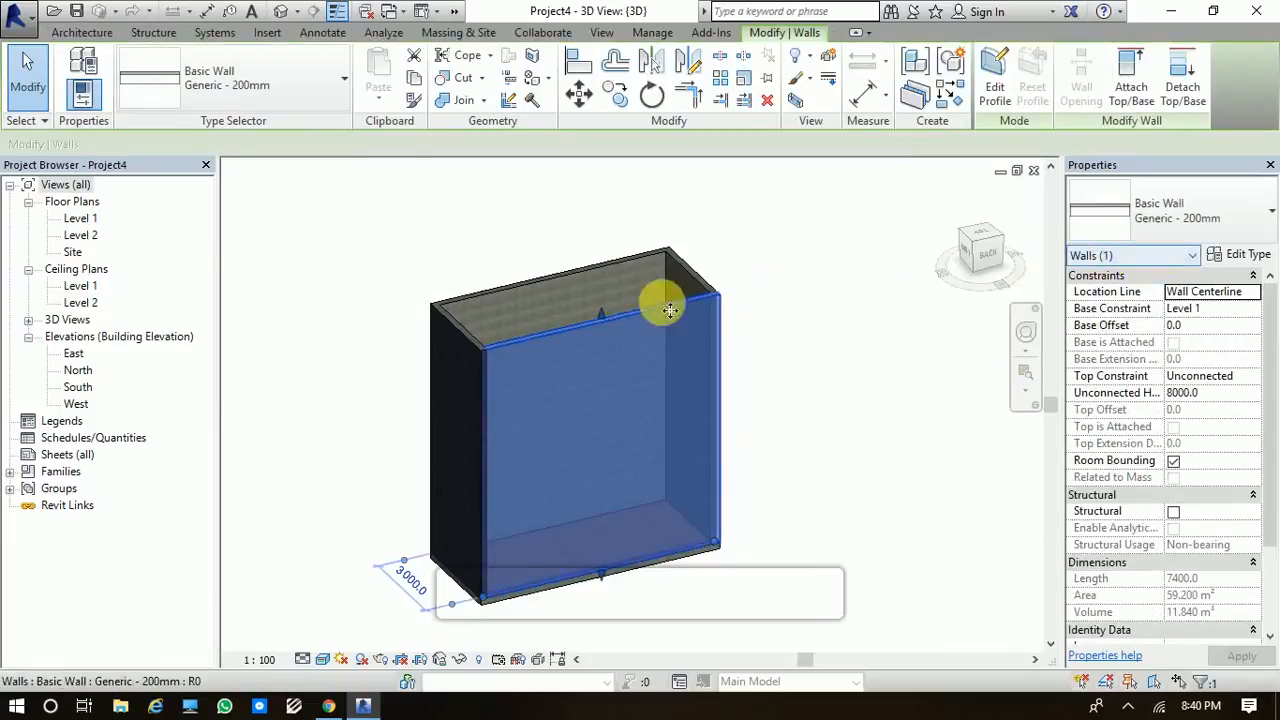
{"action": "left_click", "coordinate": [458, 360]}
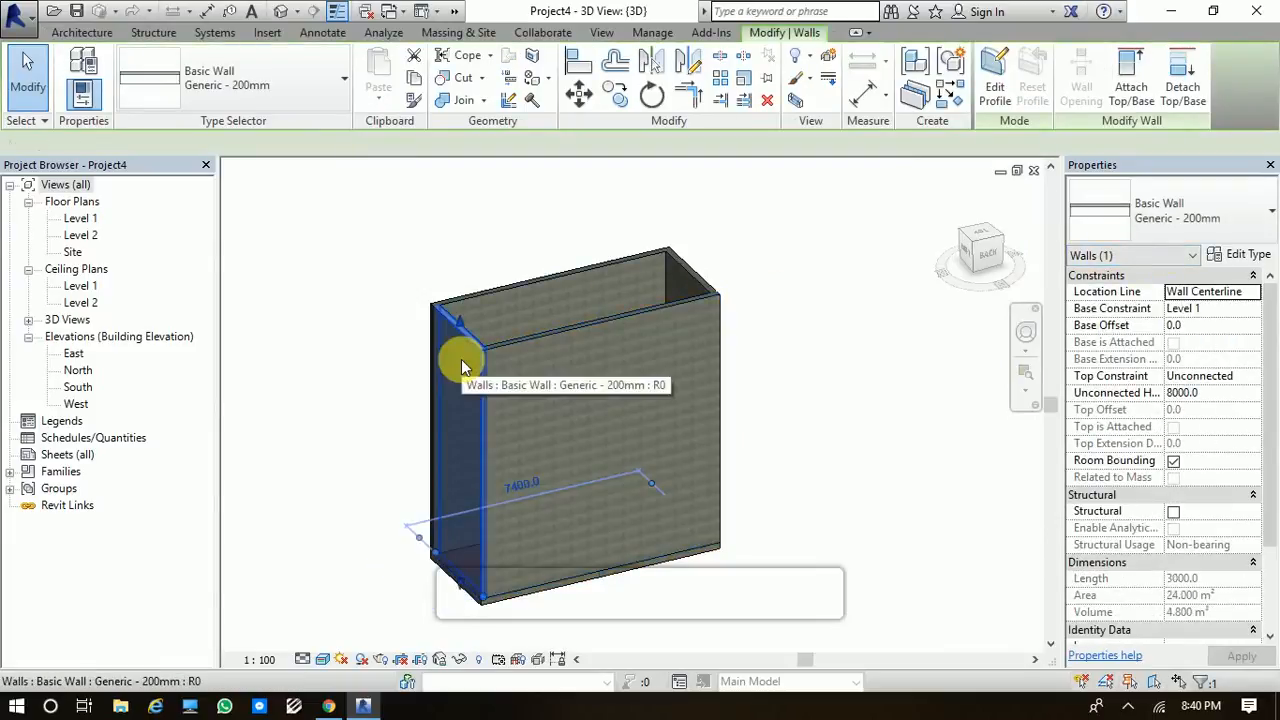
{"action": "left_click", "coordinate": [505, 314]}
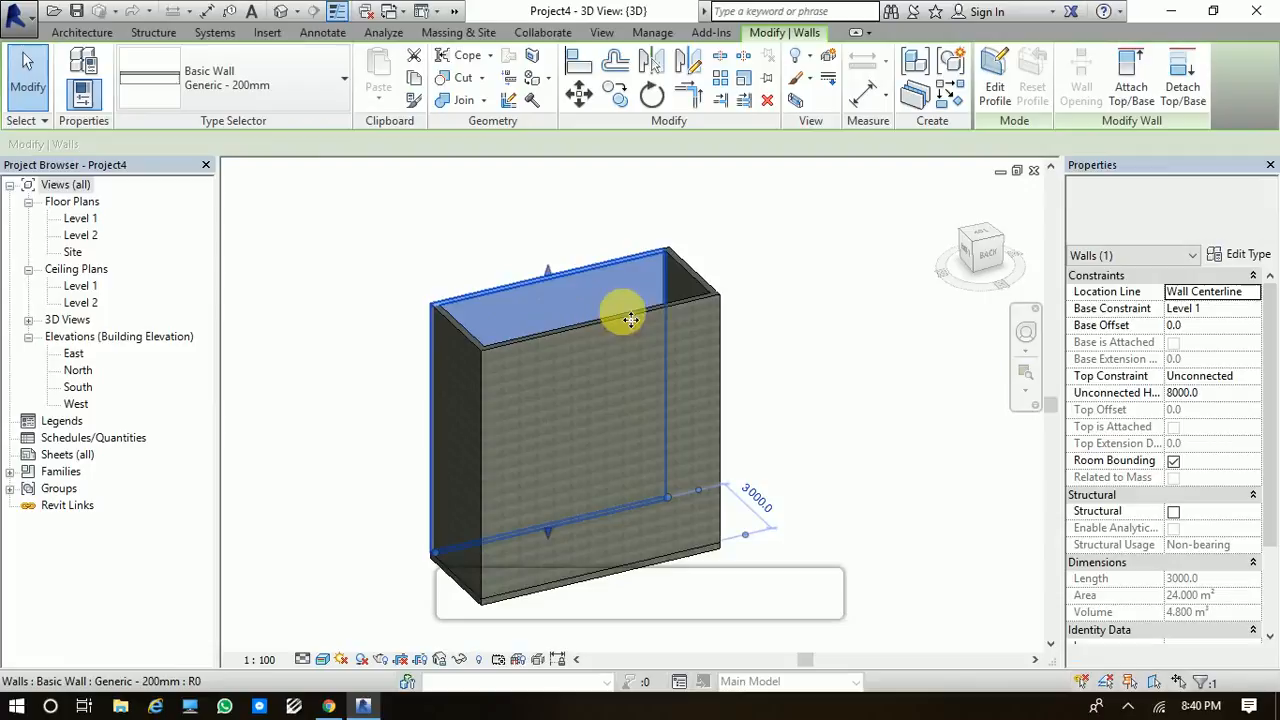
{"action": "left_click", "coordinate": [695, 290]}
{"action": "left_click", "coordinate": [779, 569]}
Constrain the top of all four walls to Level 2 with a top offset of -200 mm
{"action": "middle_click_drag", "start_coordinate": [779, 570], "coordinate": [631, 600], "text": "shift"}
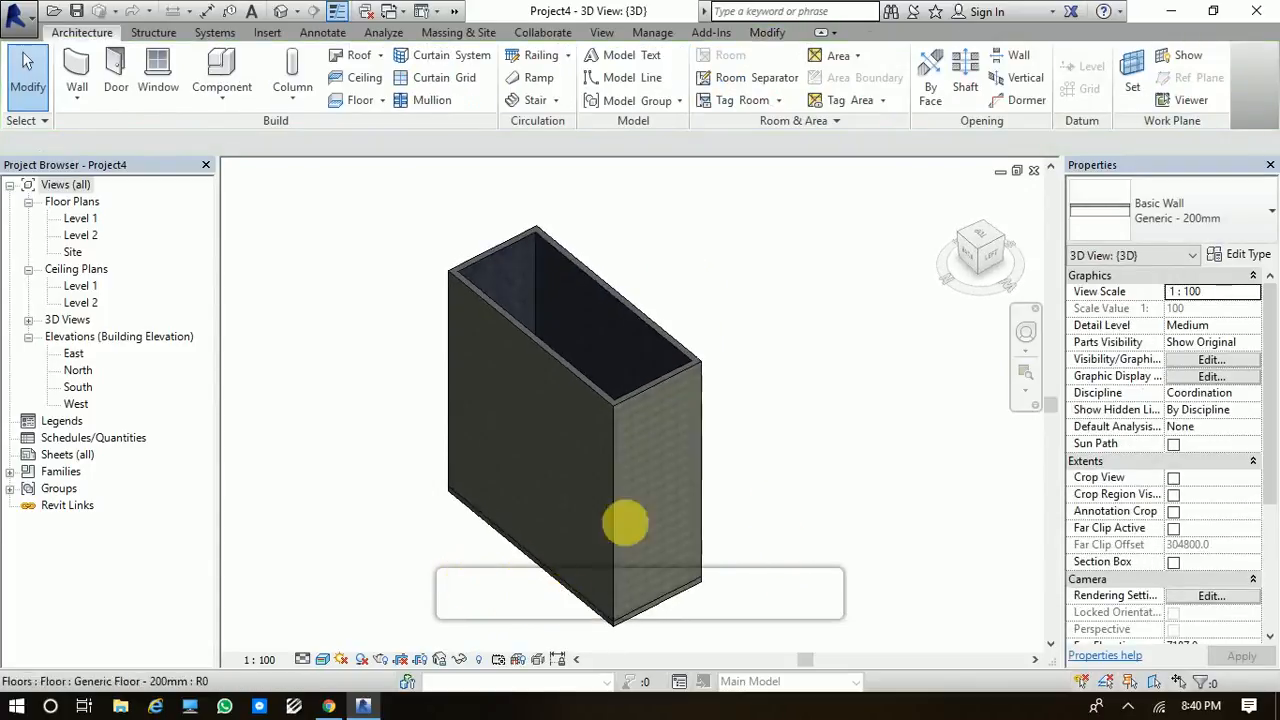
{"action": "scroll", "coordinate": [684, 403], "scroll_direction": "up", "scroll_amount": 5}
{"action": "middle_click_drag", "start_coordinate": [684, 403], "coordinate": [449, 360], "text": "shift"}
{"action": "scroll", "coordinate": [391, 369], "scroll_direction": "down", "scroll_amount": 3}
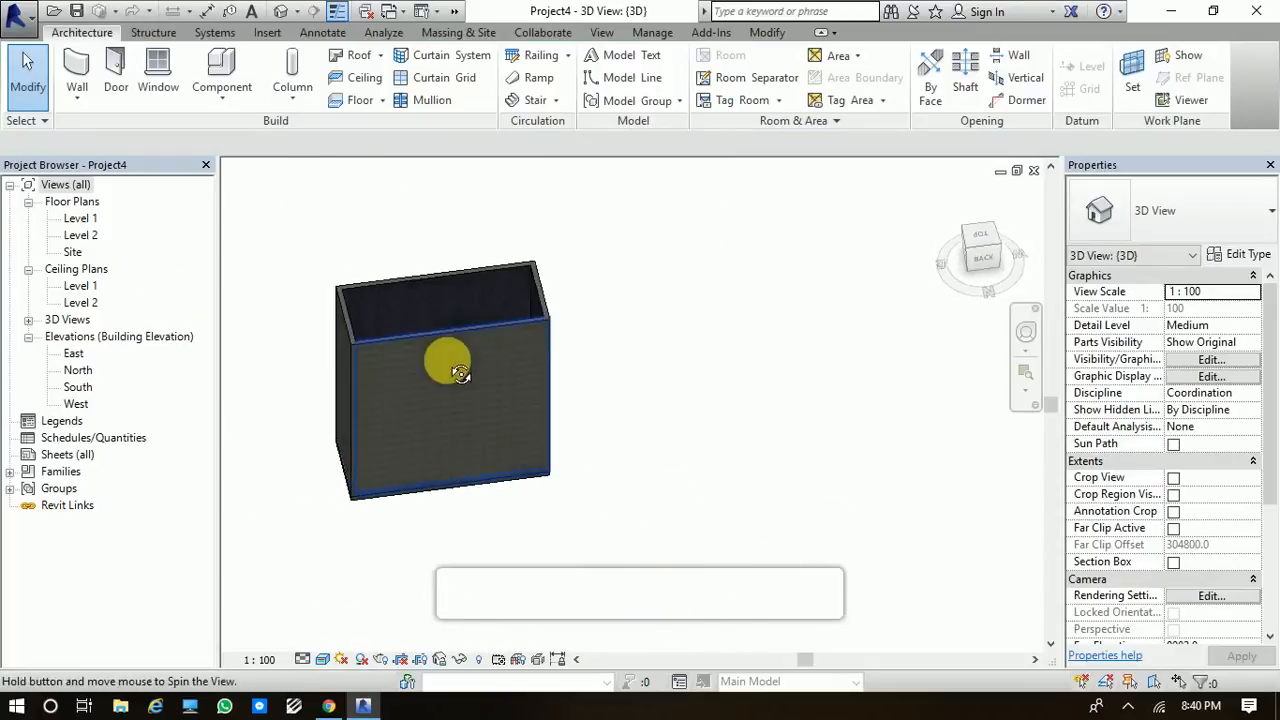
{"action": "left_click", "coordinate": [980, 258]}
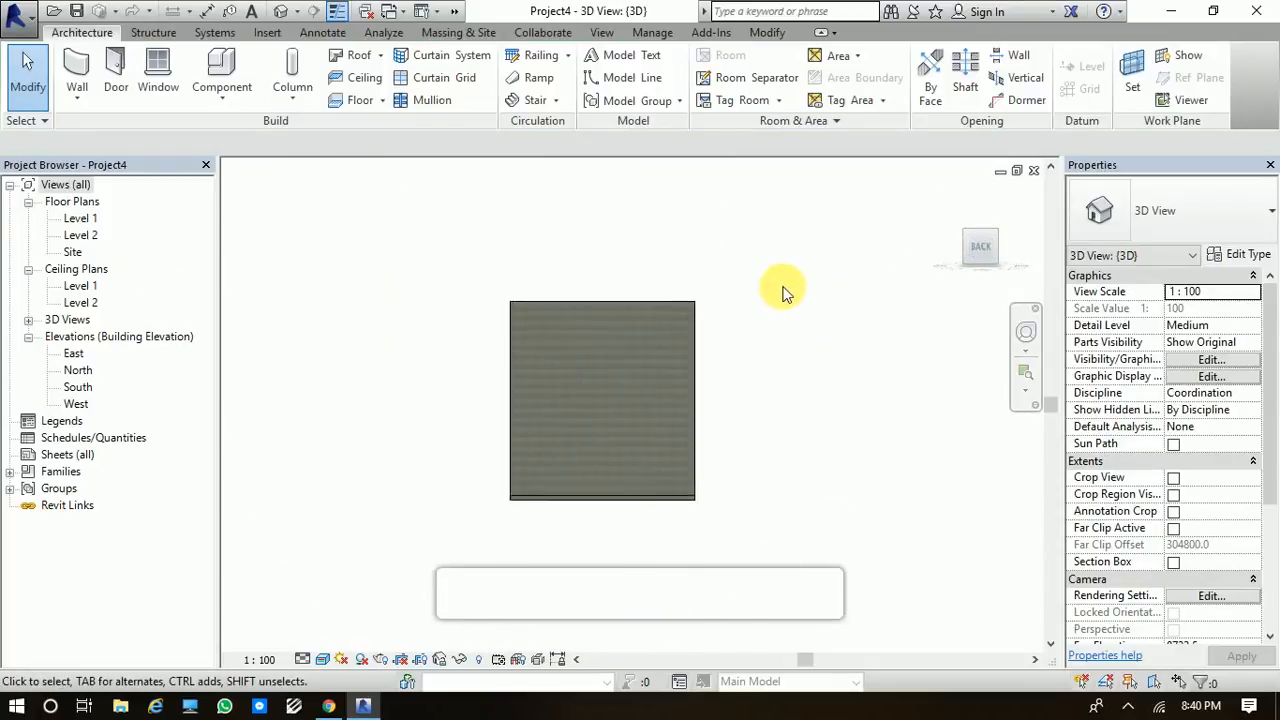
{"action": "left_click_drag", "start_coordinate": [480, 340], "coordinate": [478, 340]}
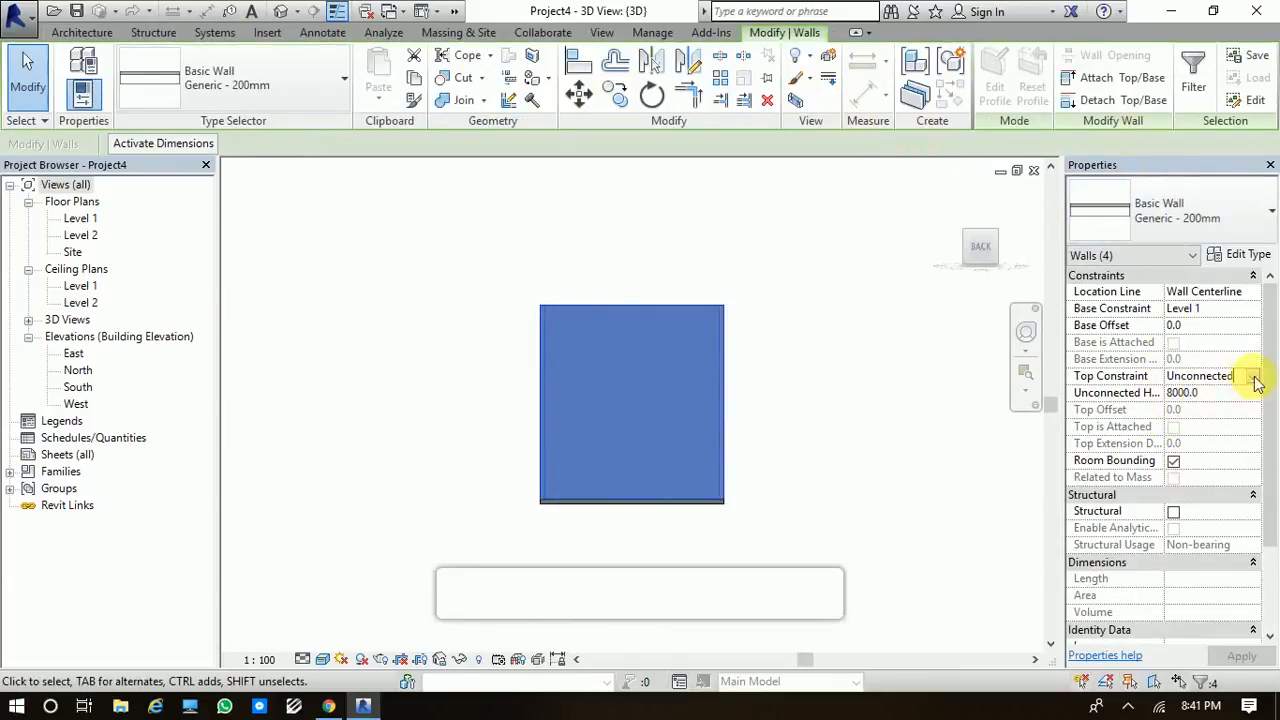
{"action": "left_click", "coordinate": [1254, 377]}
{"action": "left_click", "coordinate": [1237, 421]}
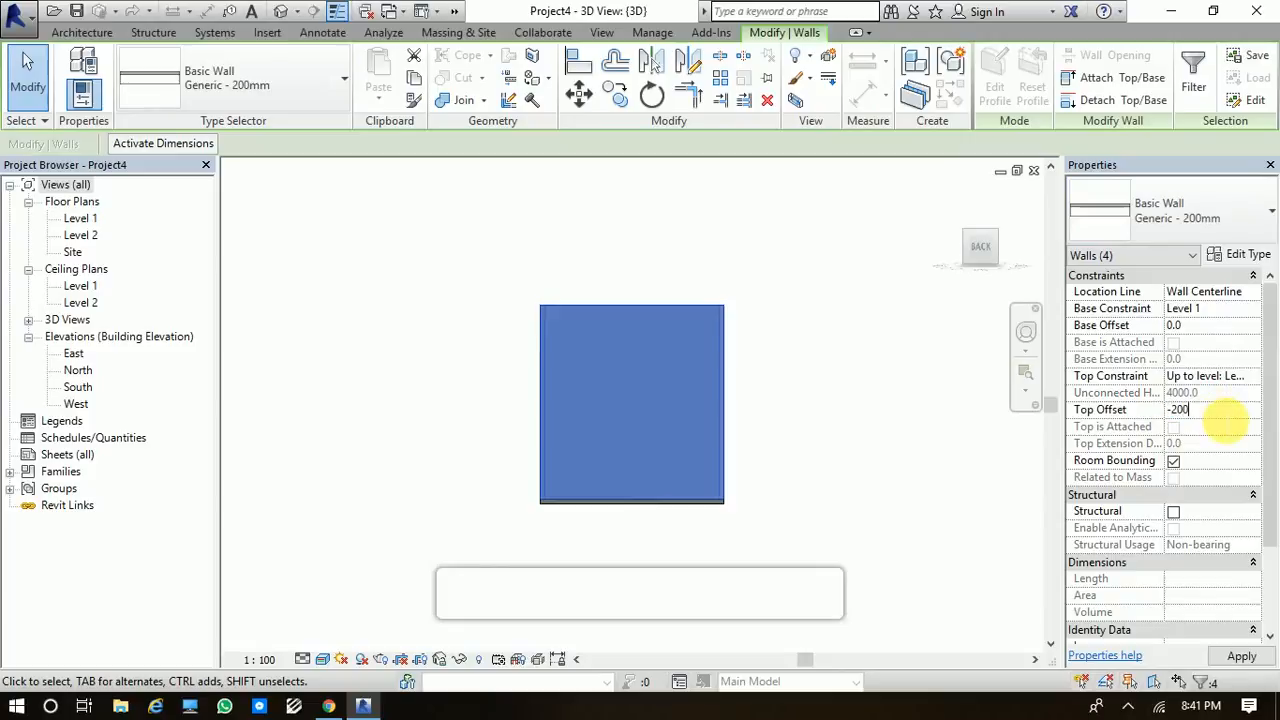
{"action": "key", "text": "Return"}
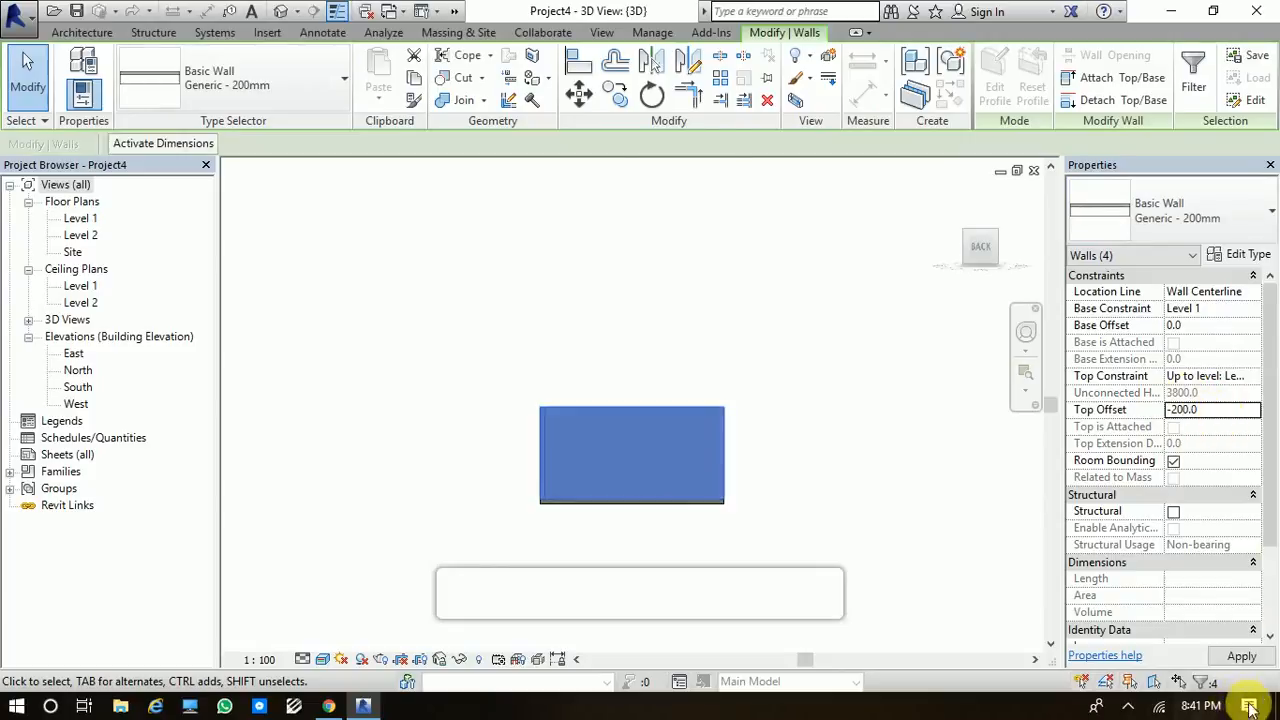
{"action": "left_click", "coordinate": [763, 424]}
Open the Level 1 floor plan to show the room from above
{"action": "scroll", "coordinate": [498, 463], "scroll_direction": "up", "scroll_amount": 2}
{"action": "middle_click_drag", "start_coordinate": [498, 463], "coordinate": [677, 557]}
{"action": "left_click", "coordinate": [455, 407]}
{"action": "double_click", "coordinate": [78, 218]}
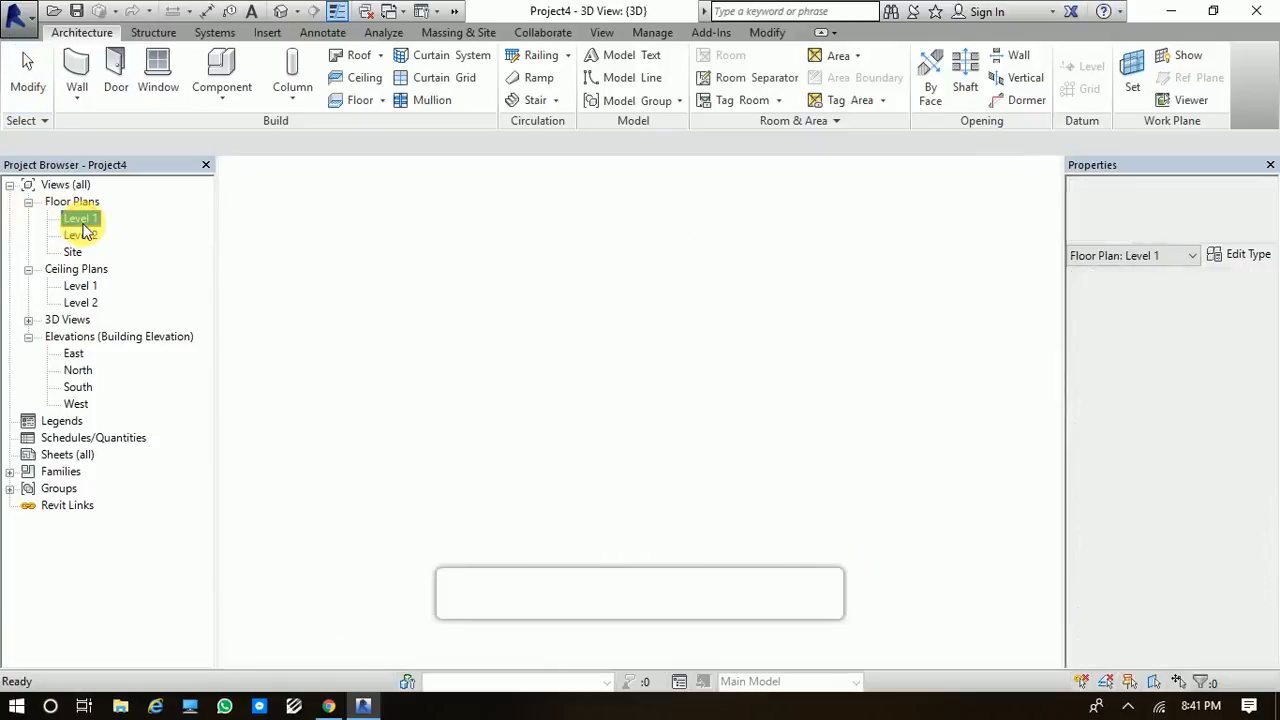
{"action": "middle_click_drag", "start_coordinate": [565, 386], "coordinate": [567, 444]}
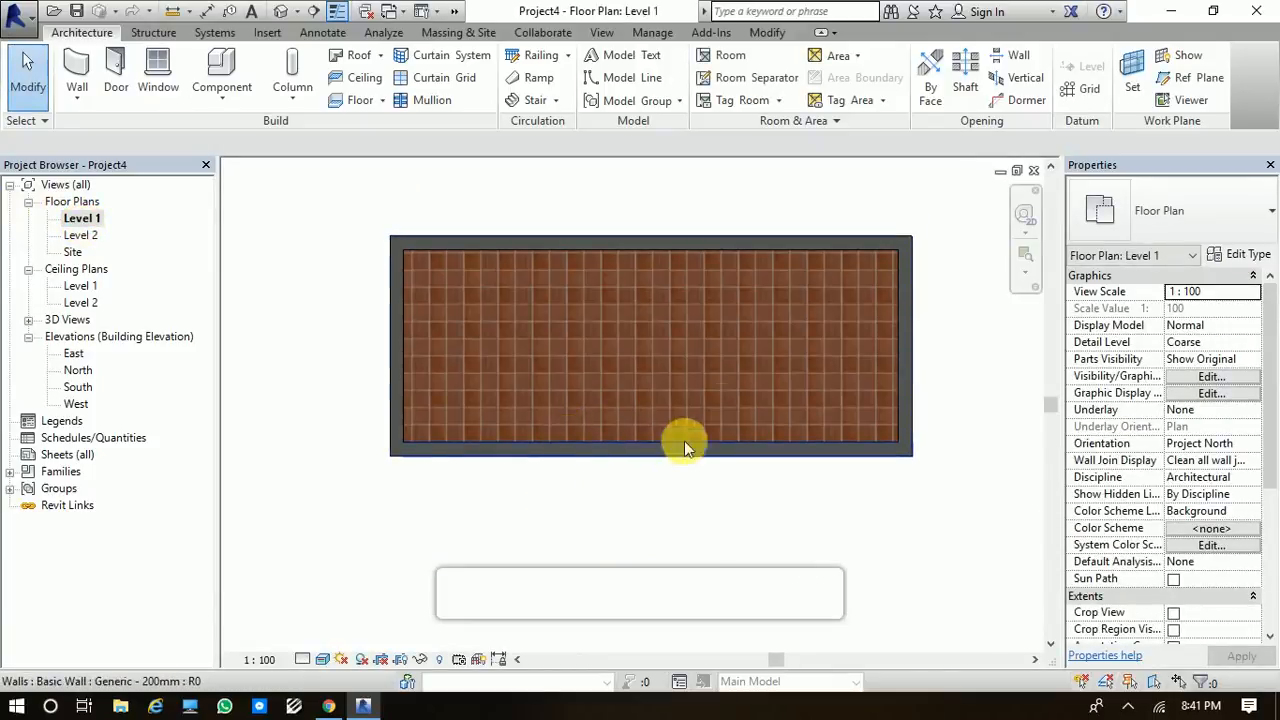
{"action": "middle_click_drag", "start_coordinate": [720, 418], "coordinate": [694, 469]}
Move the room's right wall to a distance of 2000 mm from the left wall
{"action": "left_click", "coordinate": [660, 297]}
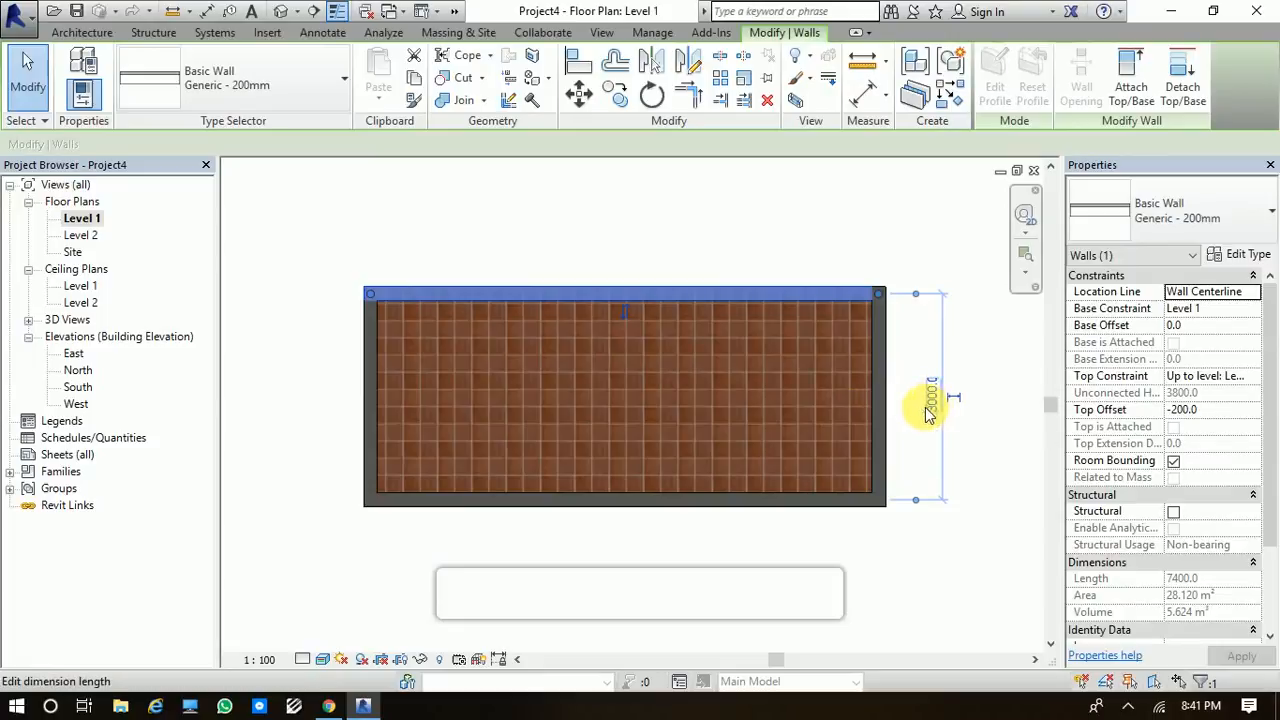
{"action": "left_click", "coordinate": [874, 398]}
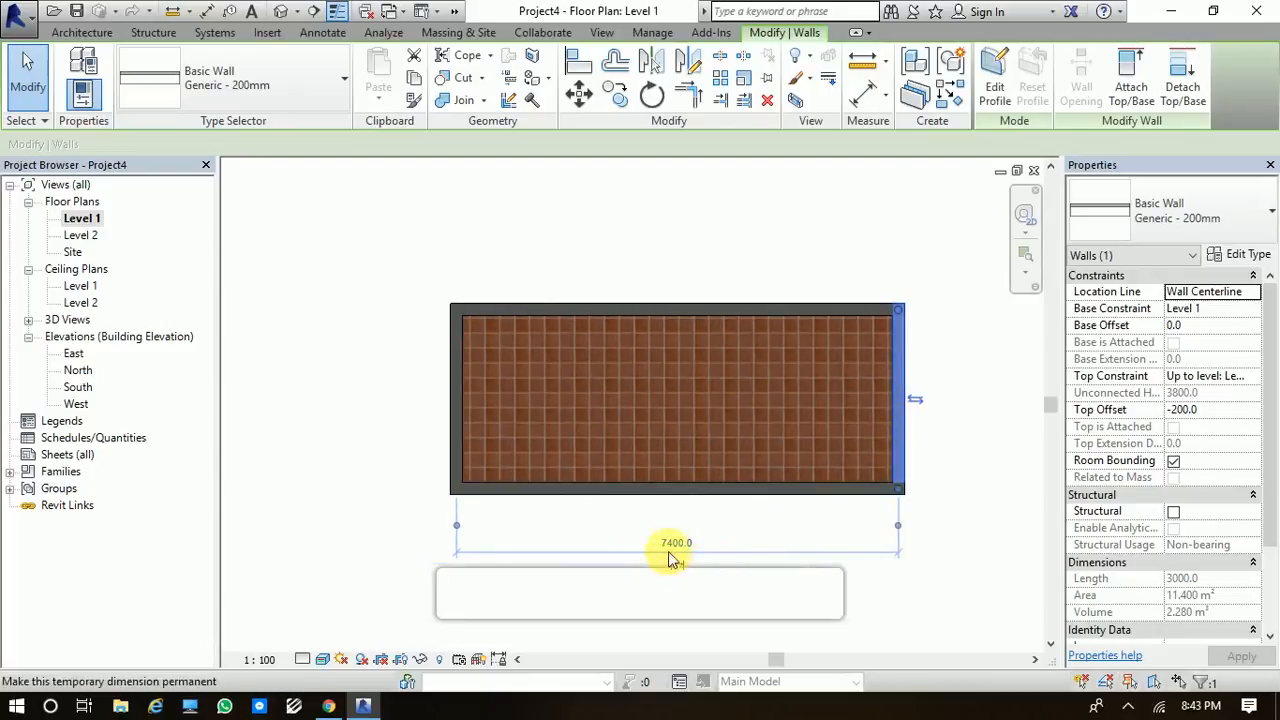
{"action": "left_click", "coordinate": [677, 543]}
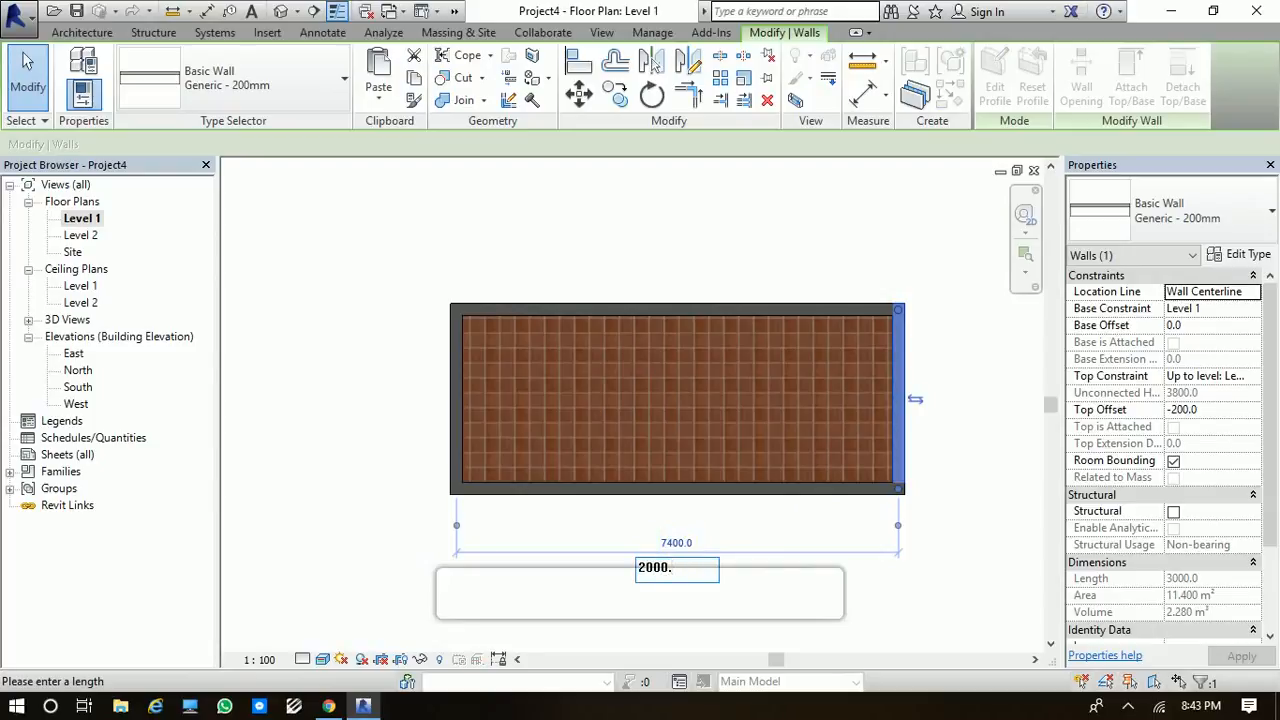
{"action": "type", "text": "2000"}
{"action": "key", "text": "Return"}
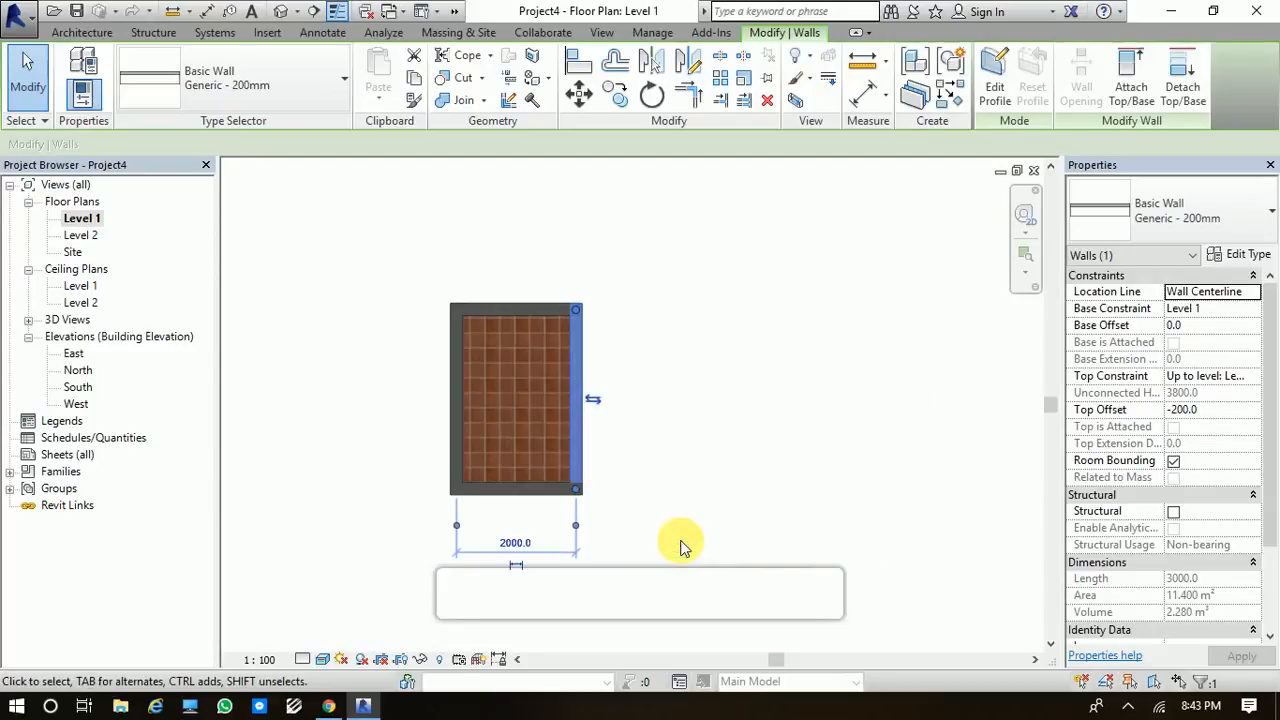
{"action": "left_click", "coordinate": [680, 487]}
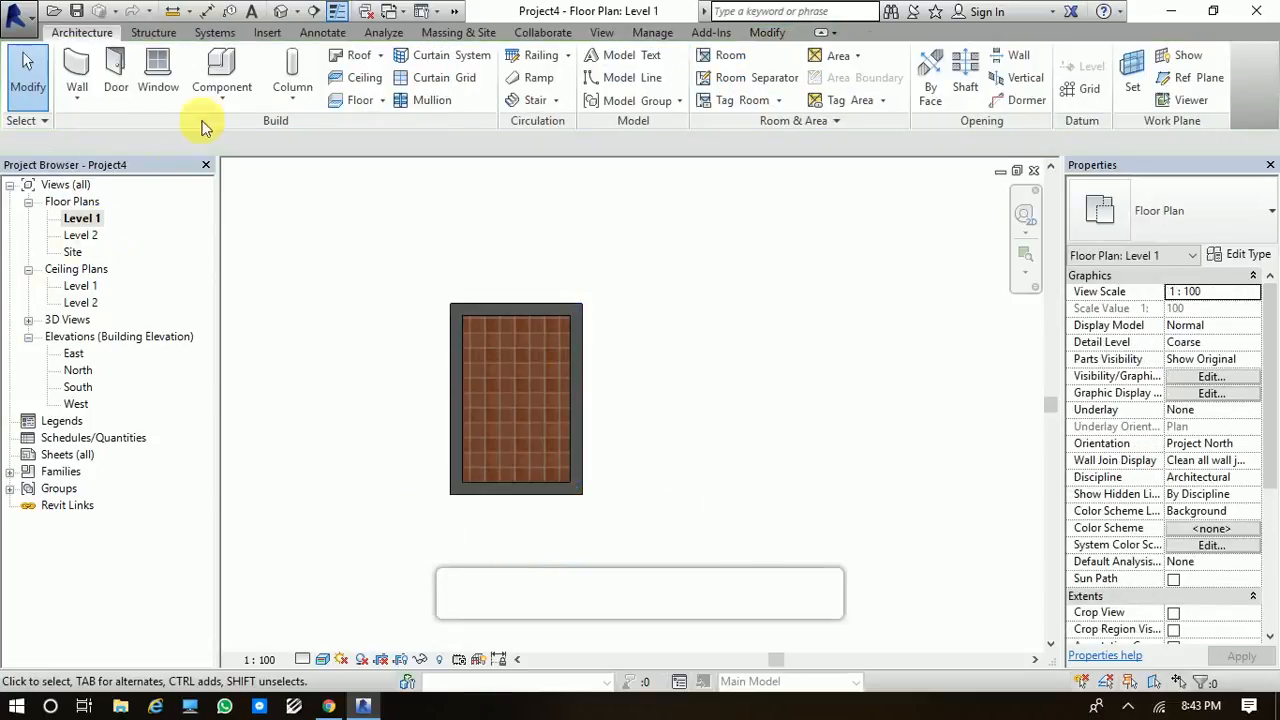
Place an M_Toilet-Domestic-3D component in the room's upper-left corner with its tank at the upper wall
{"action": "left_click", "coordinate": [222, 70]}
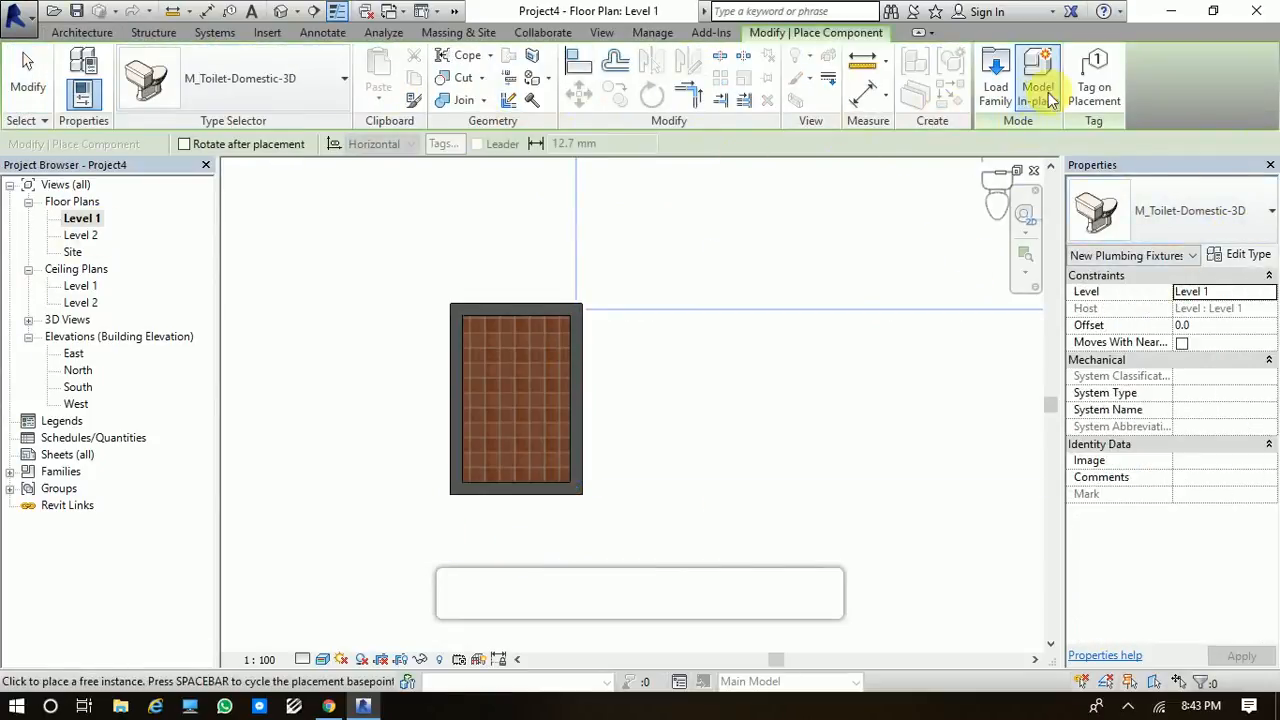
{"action": "left_click", "coordinate": [988, 95]}
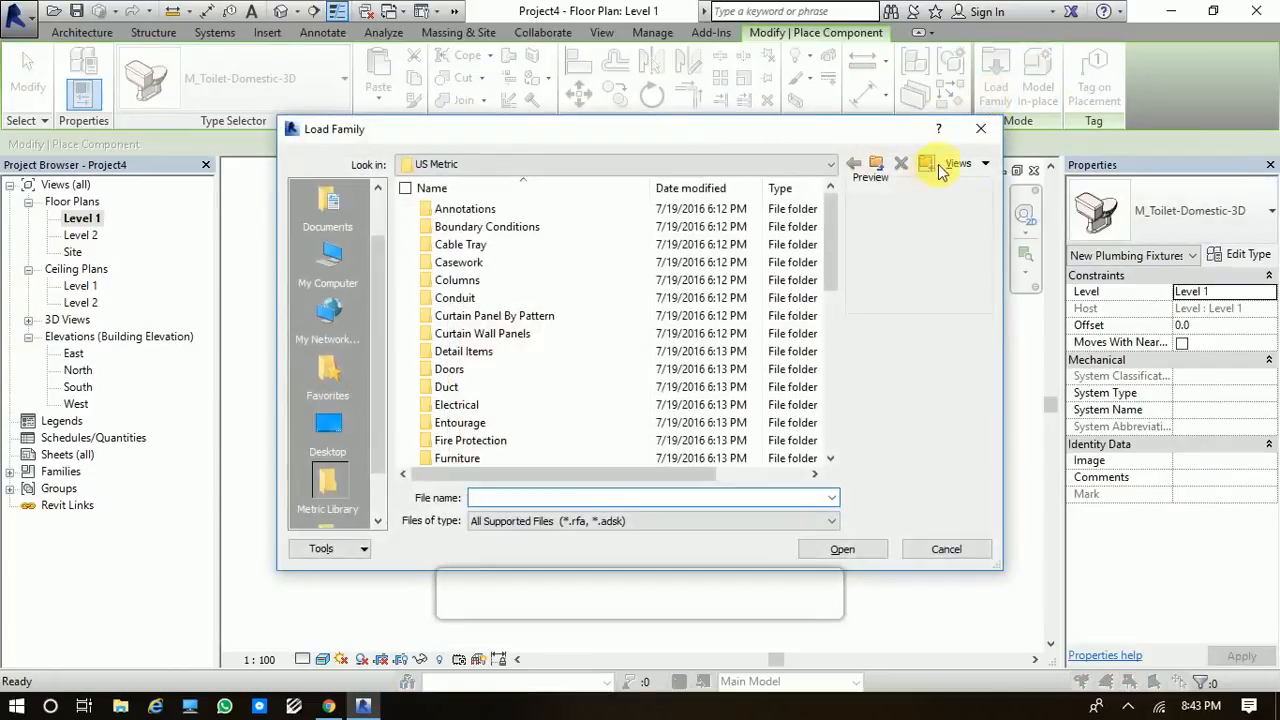
{"action": "left_click", "coordinate": [980, 134]}
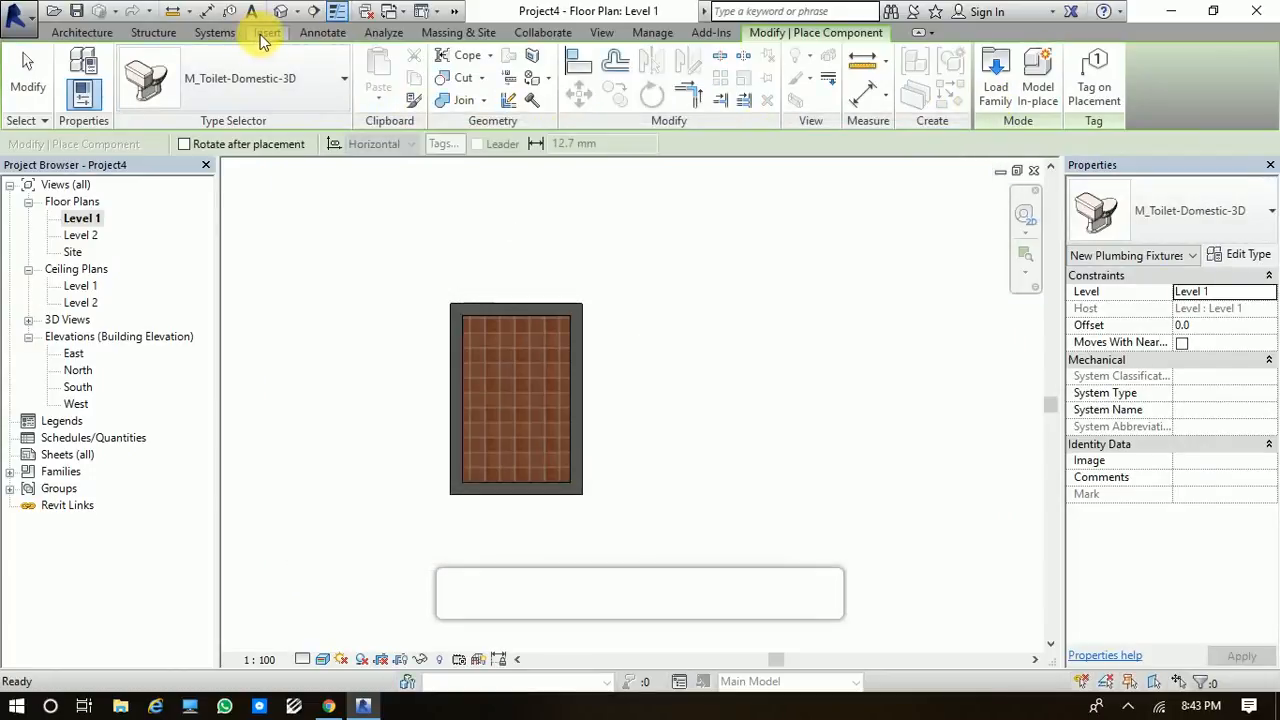
{"action": "left_click", "coordinate": [267, 33]}
{"action": "scroll", "coordinate": [459, 305], "scroll_direction": "up", "scroll_amount": 5}
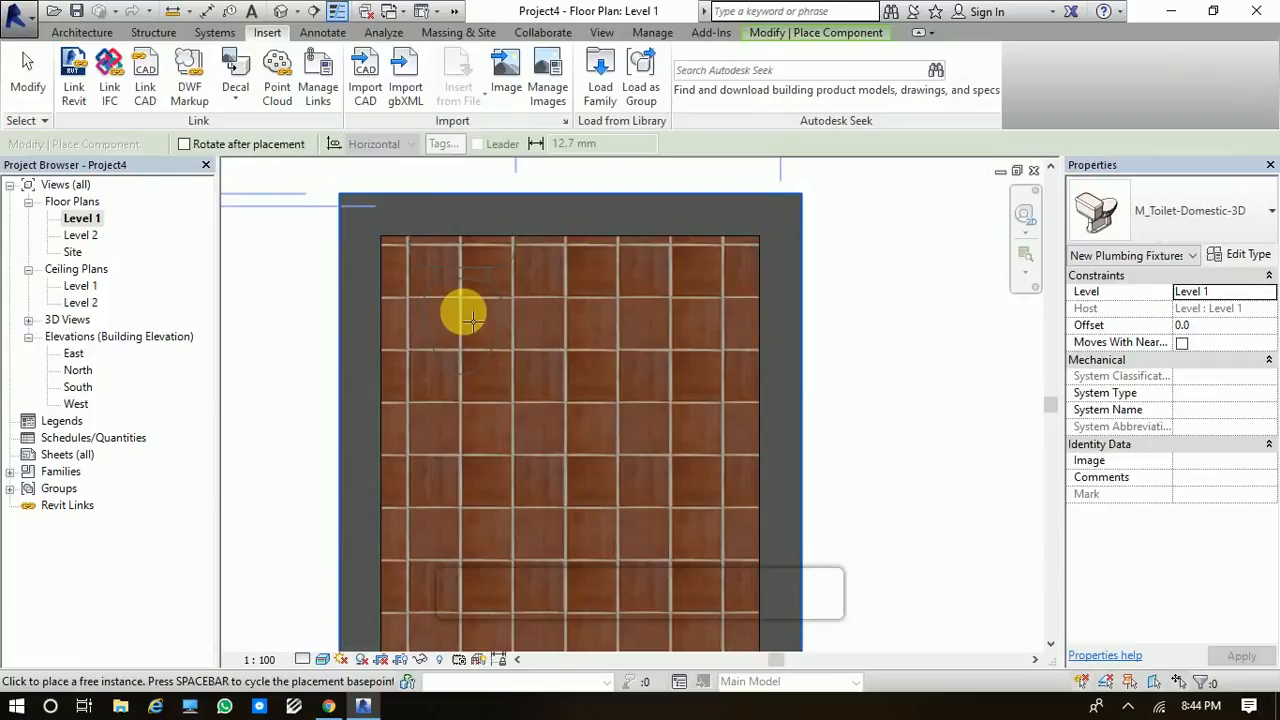
{"action": "scroll", "coordinate": [467, 325], "scroll_direction": "up", "scroll_amount": 2}
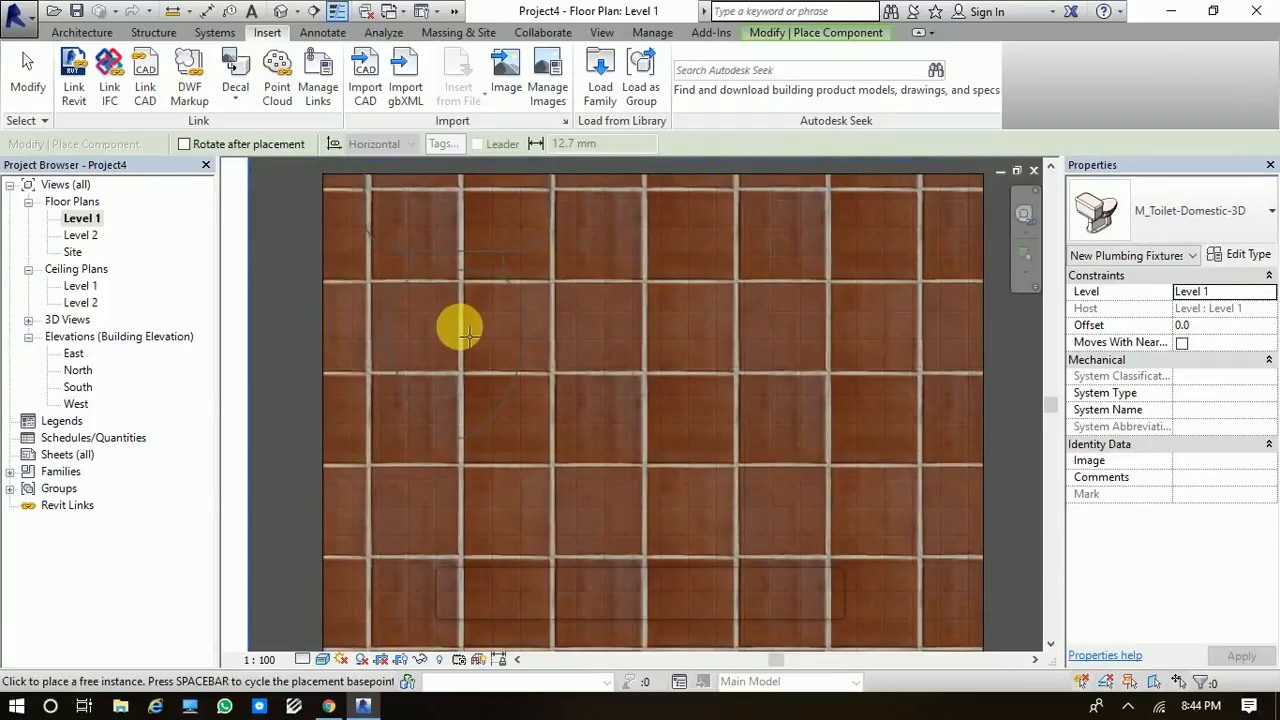
{"action": "scroll", "coordinate": [468, 336], "scroll_direction": "down", "scroll_amount": 1}
{"action": "left_click", "coordinate": [469, 327]}
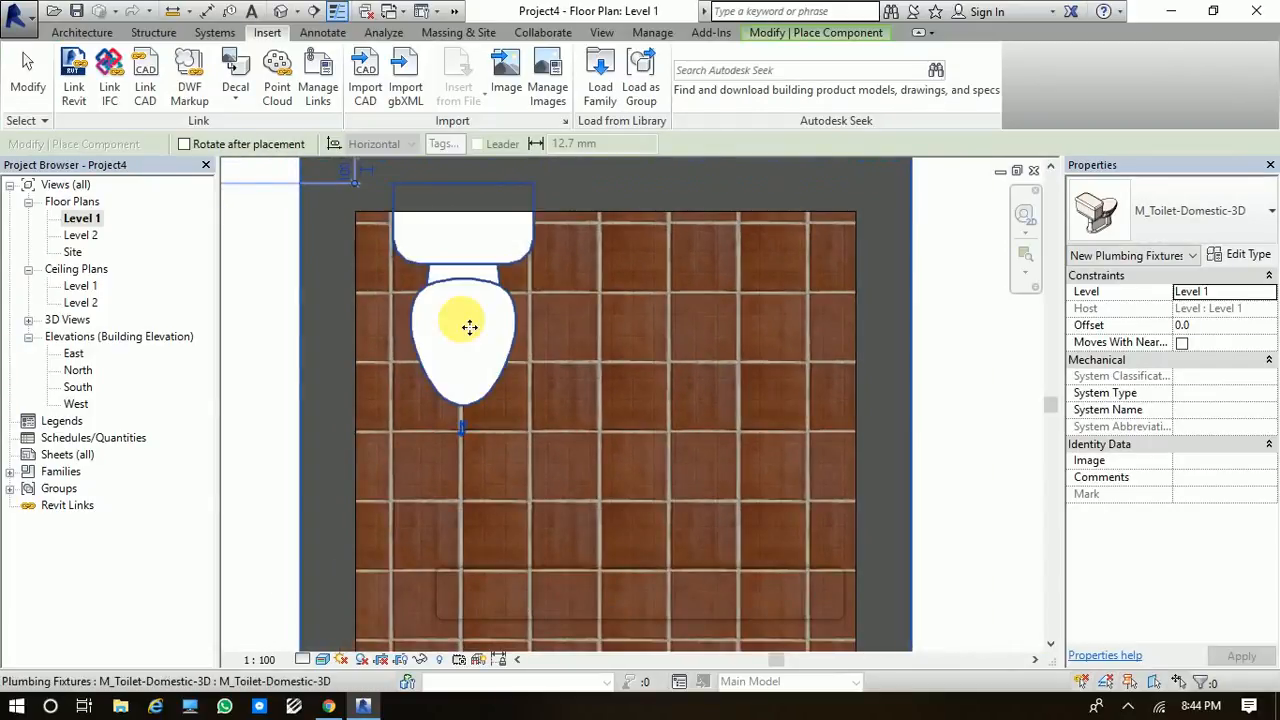
Switch the plan view to wireframe display and end the component placement
{"action": "key", "text": "w"}
{"action": "key", "text": "f"}
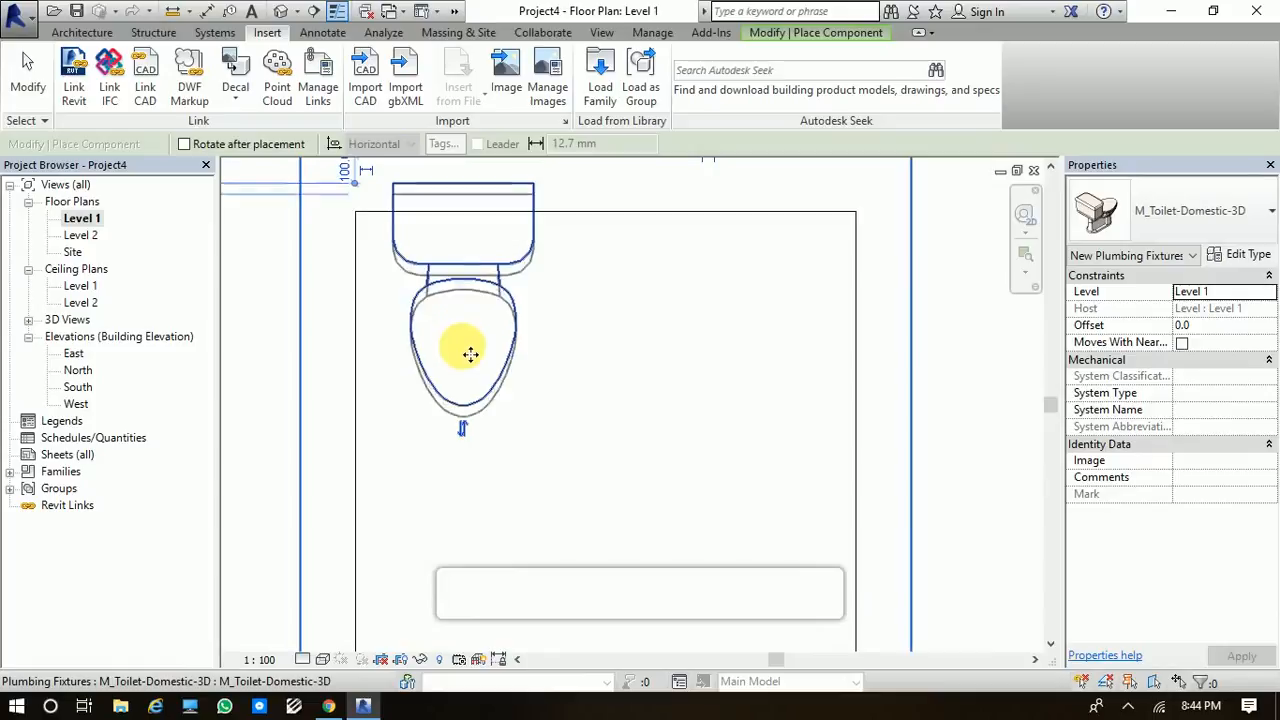
{"action": "scroll", "coordinate": [465, 360], "scroll_direction": "down", "scroll_amount": 3}
{"action": "key", "text": "Escape"}
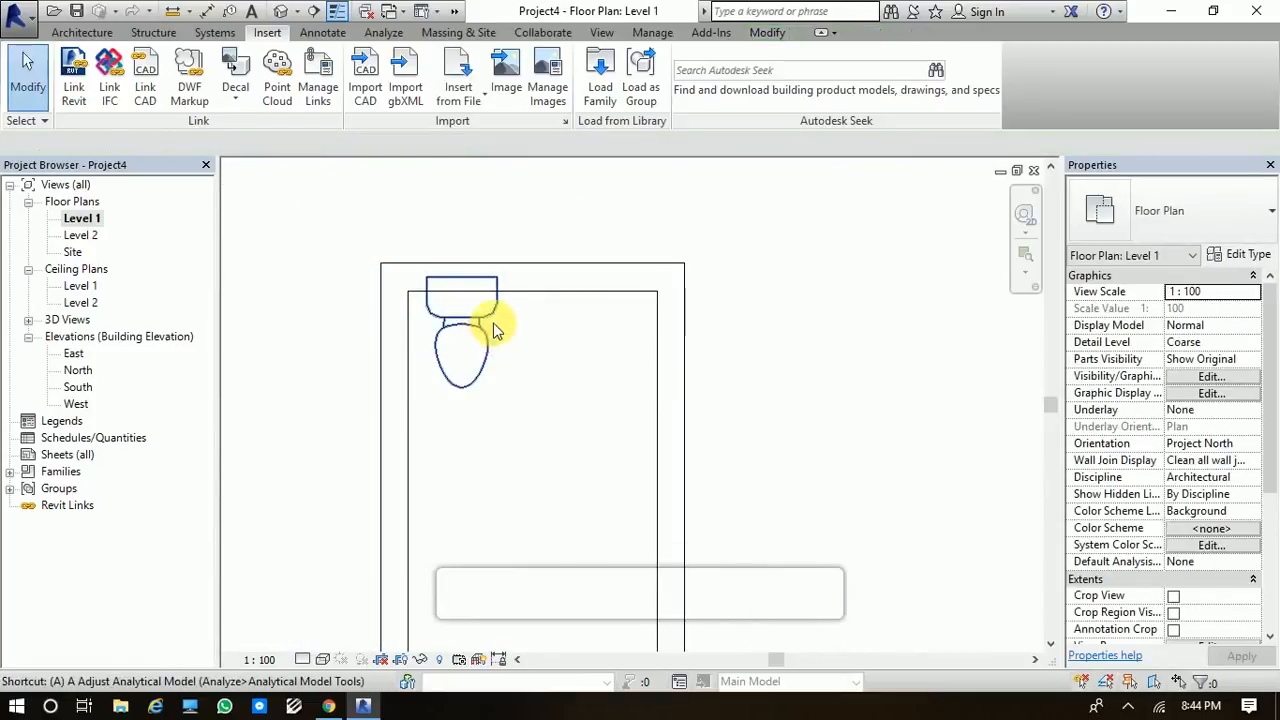
Align the back of the toilet tank with the inner face of the upper wall
{"action": "key", "text": "l"}
{"action": "left_click", "coordinate": [546, 291]}
{"action": "left_click", "coordinate": [487, 289]}
{"action": "scroll", "coordinate": [515, 370], "scroll_direction": "down", "scroll_amount": 3}
{"action": "key", "text": "Escape"}
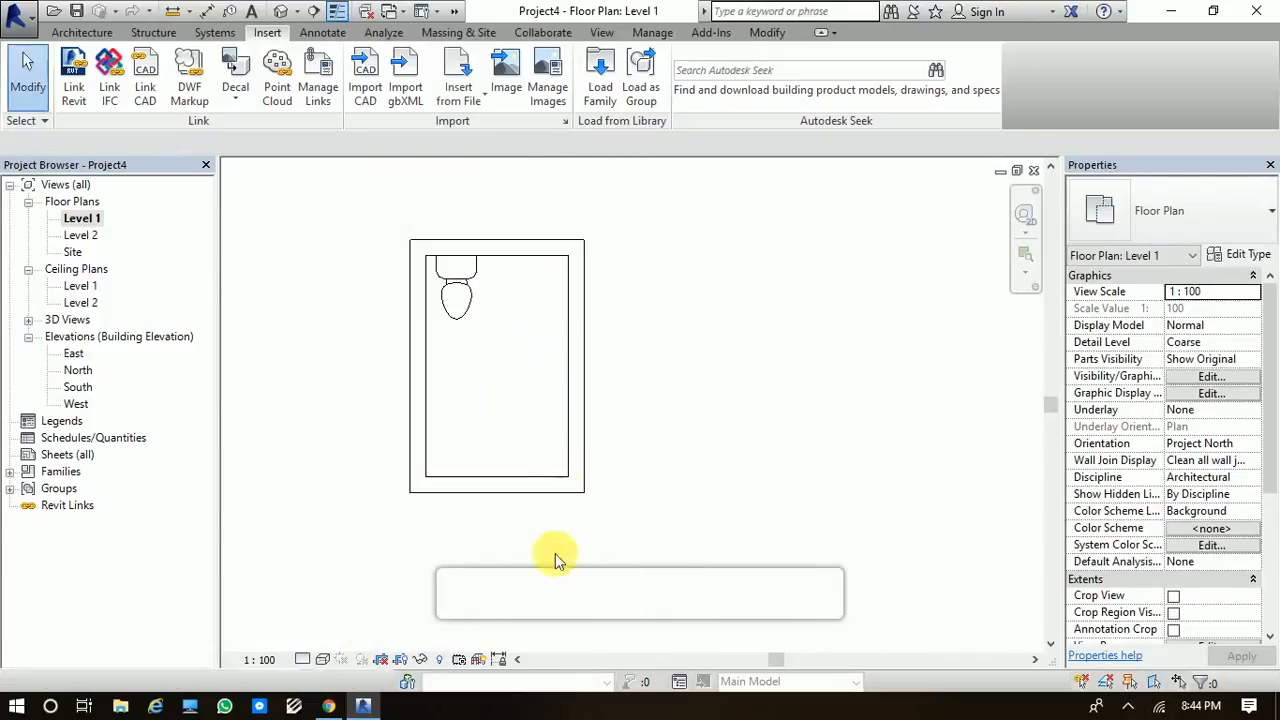
Start the Door command with the M_Single-Flush 0762 x 2032mm type
{"action": "left_click", "coordinate": [64, 34]}
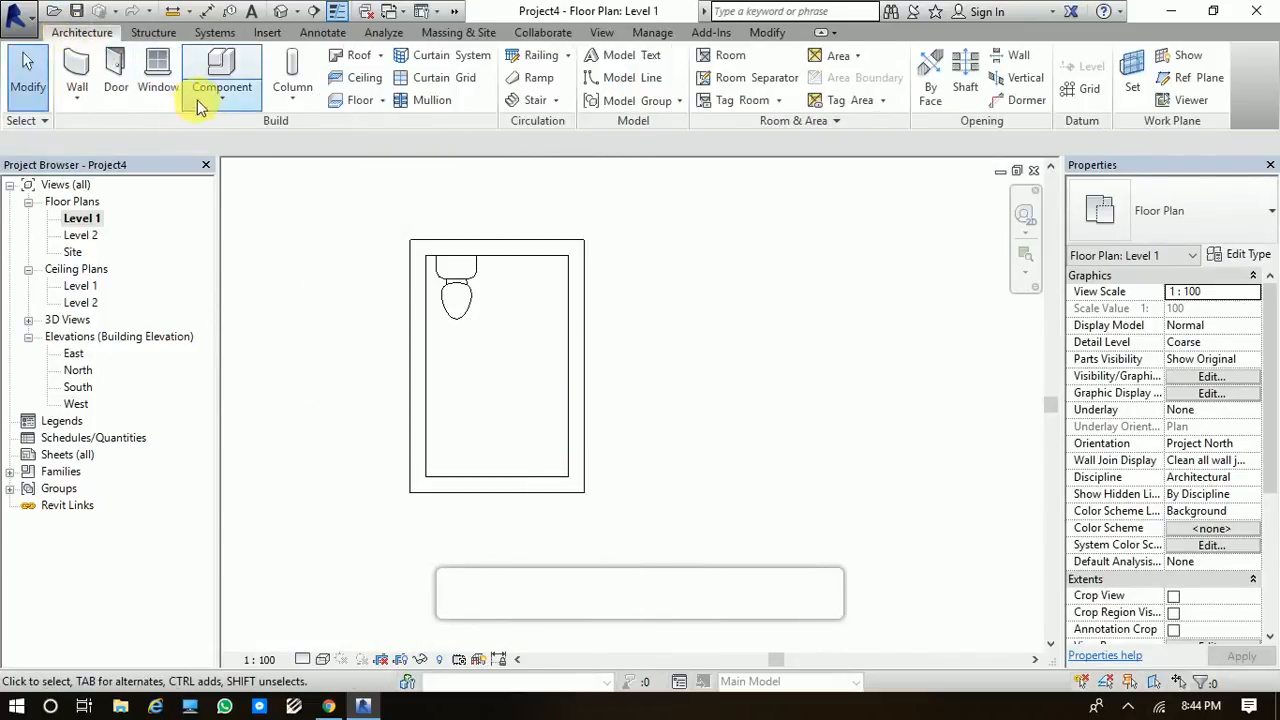
{"action": "left_click", "coordinate": [118, 90]}
{"action": "right_click", "coordinate": [228, 294]}
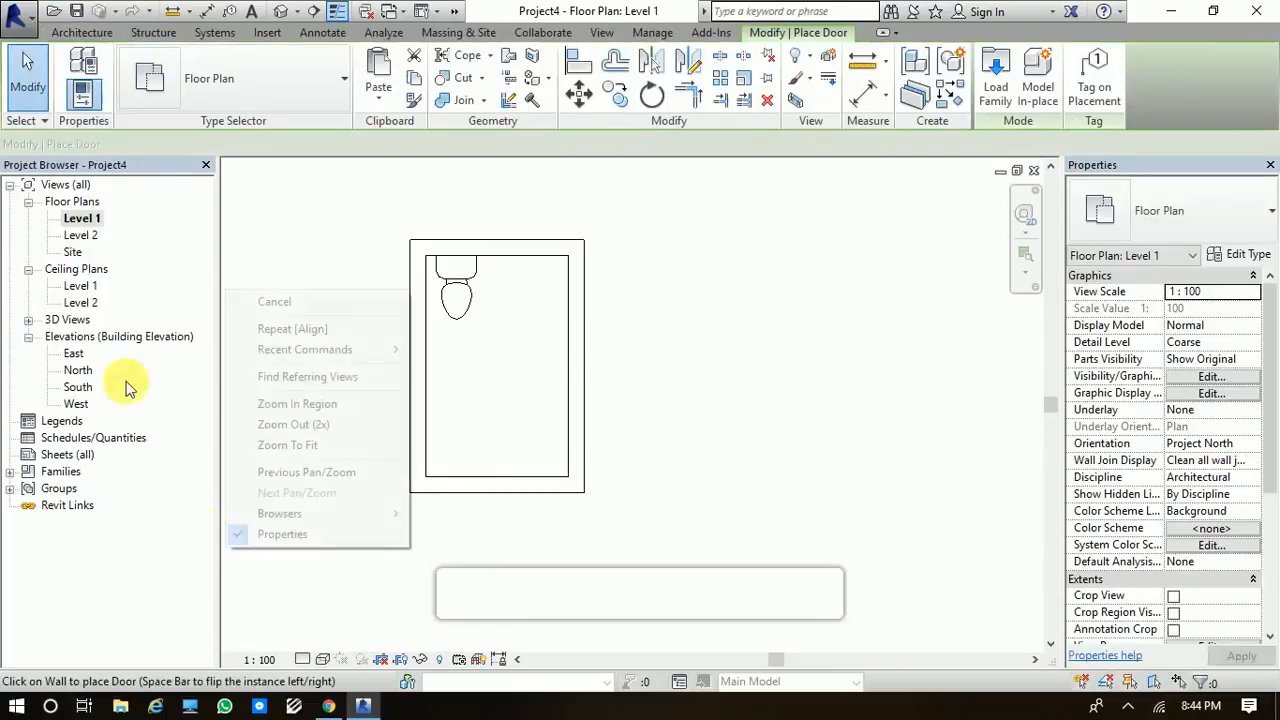
{"action": "left_click", "coordinate": [263, 229]}
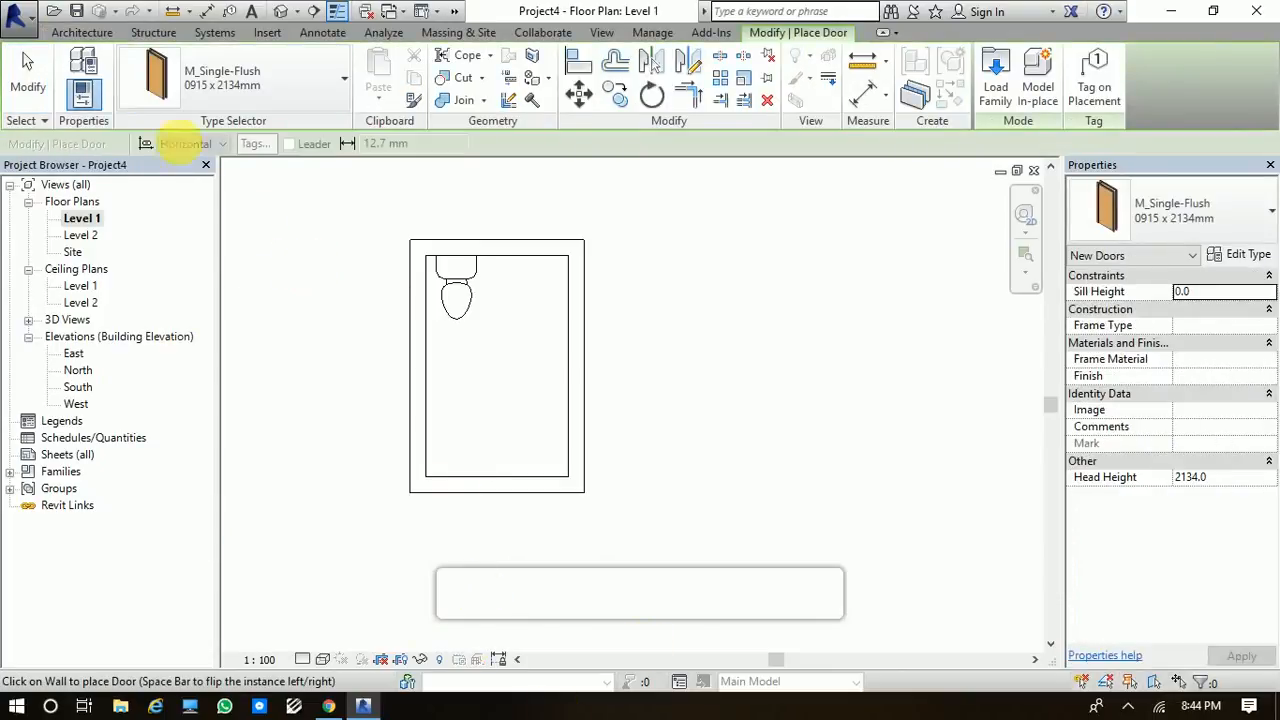
{"action": "left_click", "coordinate": [1190, 218]}
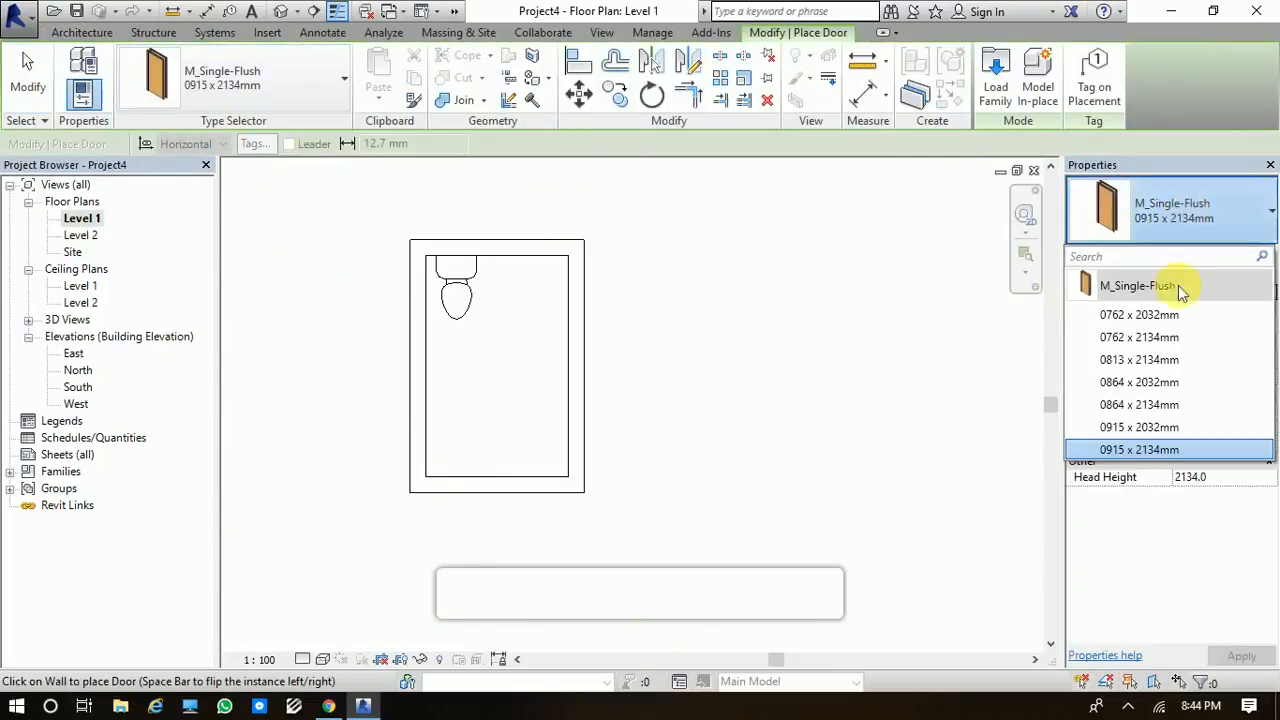
{"action": "left_click", "coordinate": [1180, 290]}
{"action": "left_click", "coordinate": [1176, 221]}
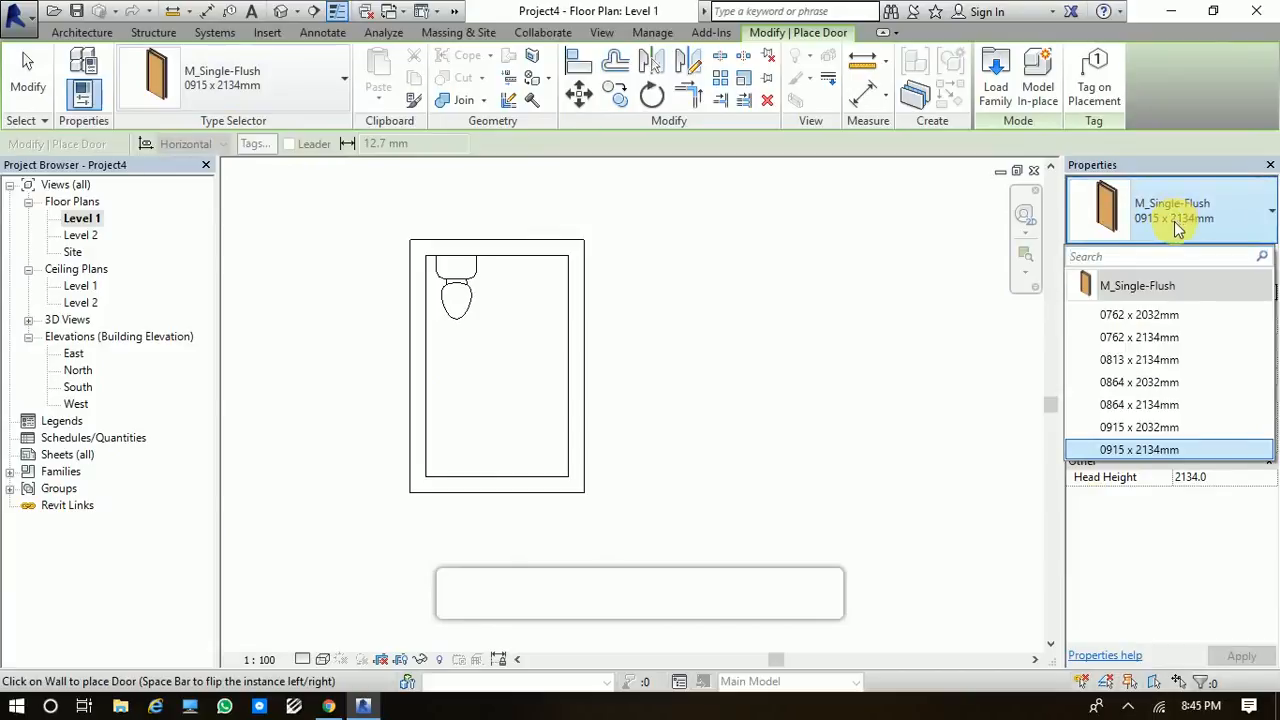
{"action": "left_click", "coordinate": [1140, 449]}
{"action": "scroll", "coordinate": [555, 498], "scroll_direction": "up", "scroll_amount": 1}
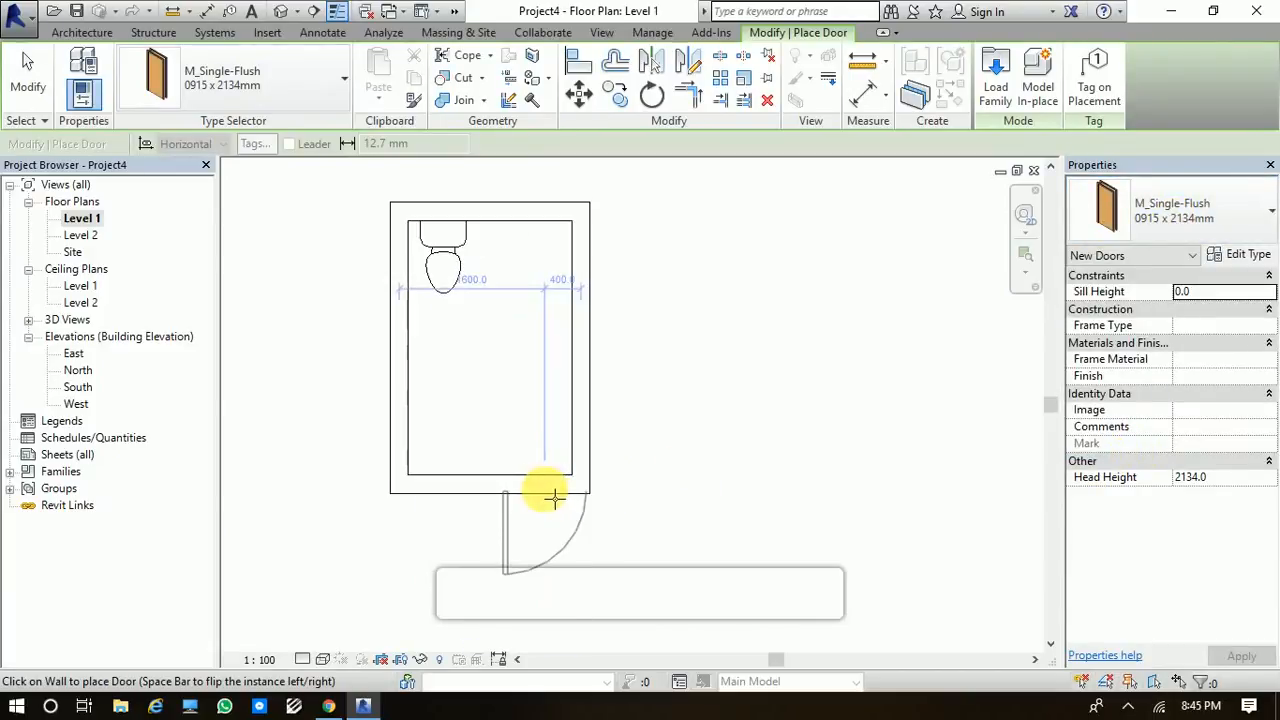
{"action": "left_click", "coordinate": [1200, 196]}
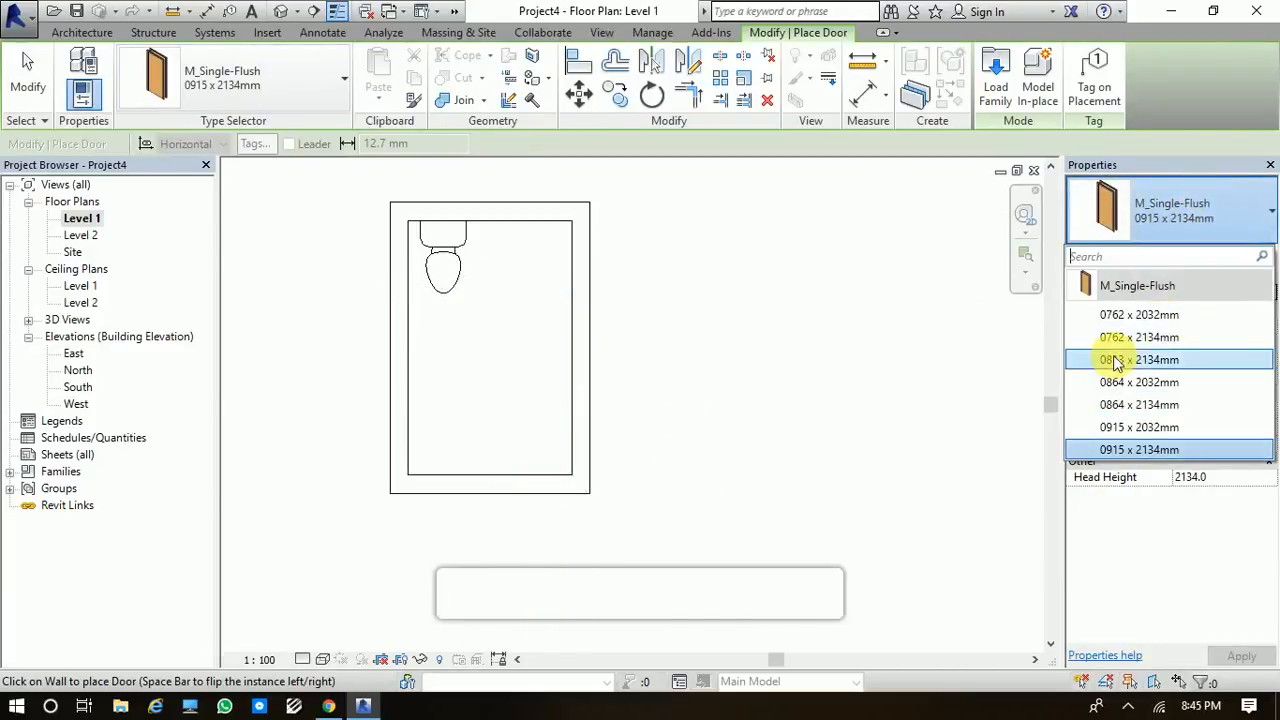
{"action": "left_click", "coordinate": [1214, 209]}
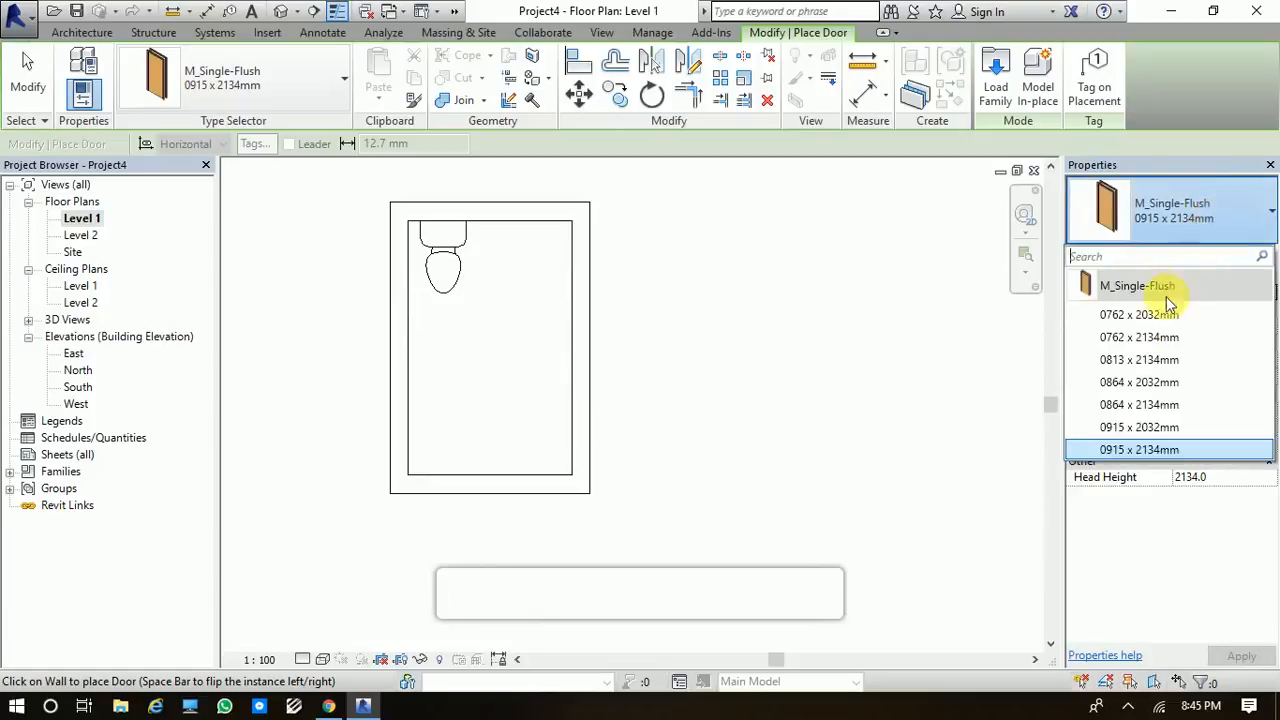
{"action": "left_click", "coordinate": [1140, 314]}
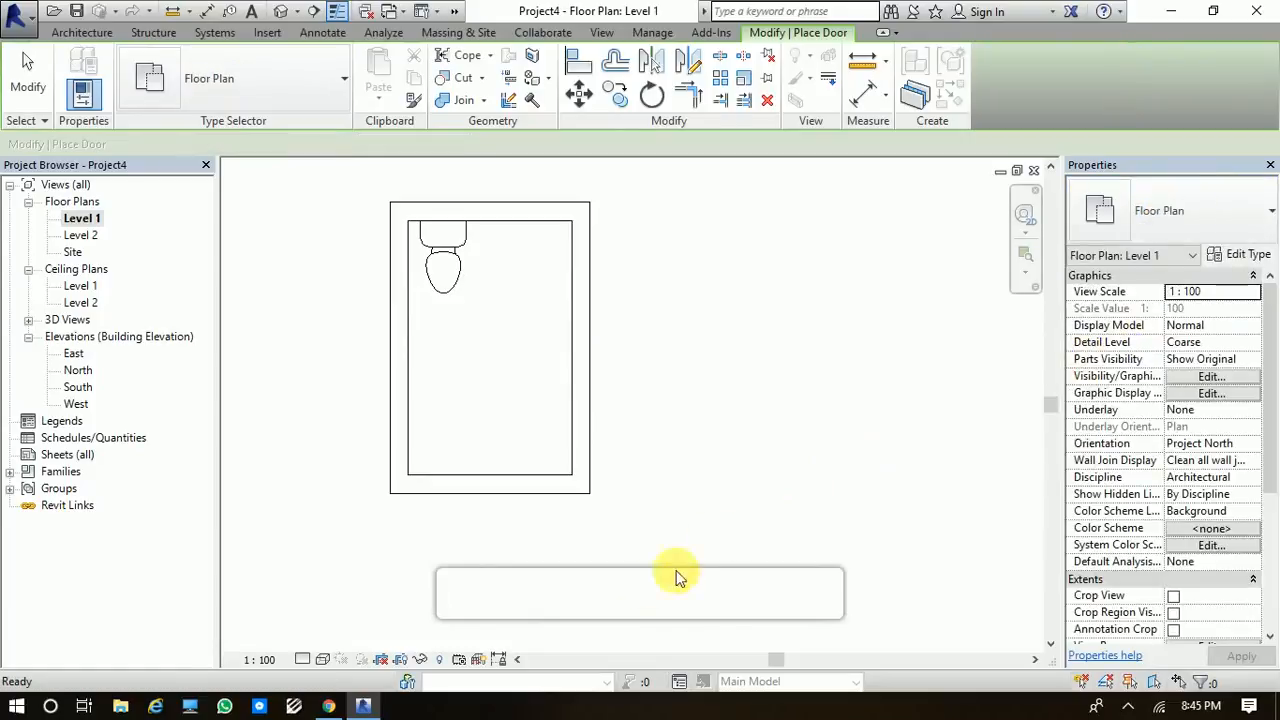
Place the door in the lower wall, swinging into the room, about 500 mm from the right wall and 1500 mm from the left wall
{"action": "left_click", "coordinate": [540, 480]}
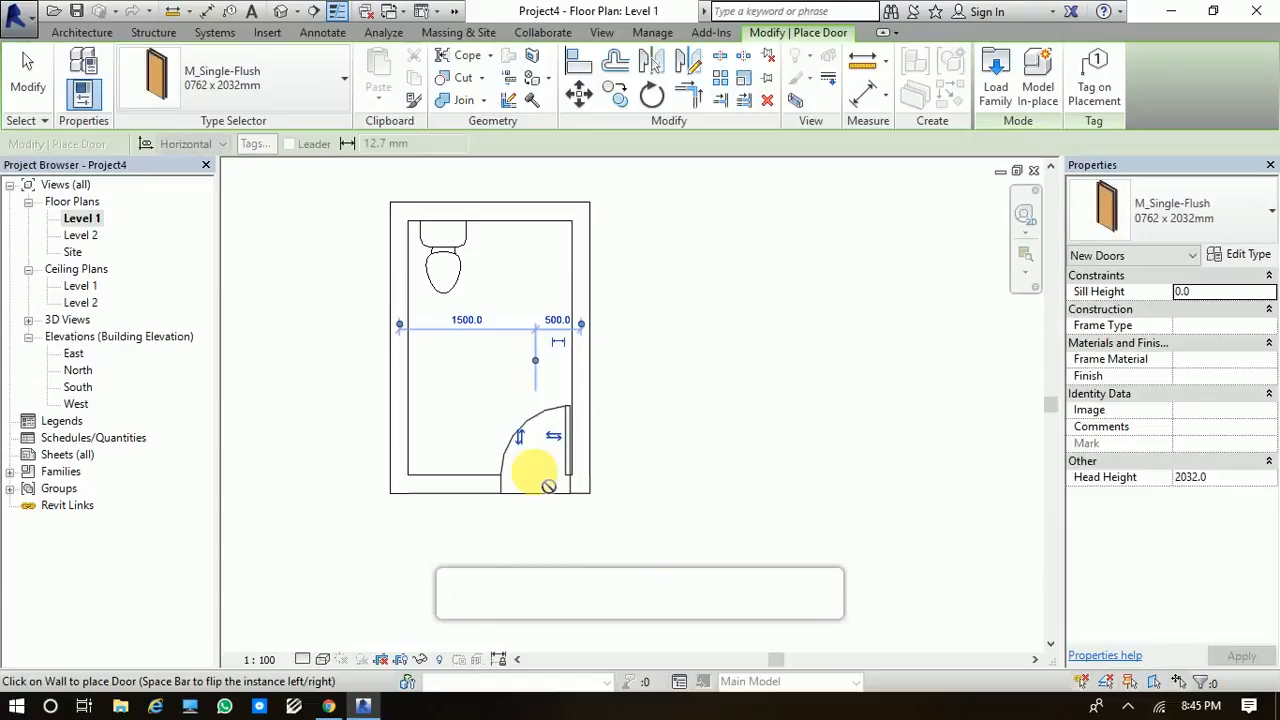
{"action": "middle_click_drag", "start_coordinate": [549, 490], "coordinate": [563, 500]}
{"action": "key", "text": "Escape"}
{"action": "key", "text": "Escape"}
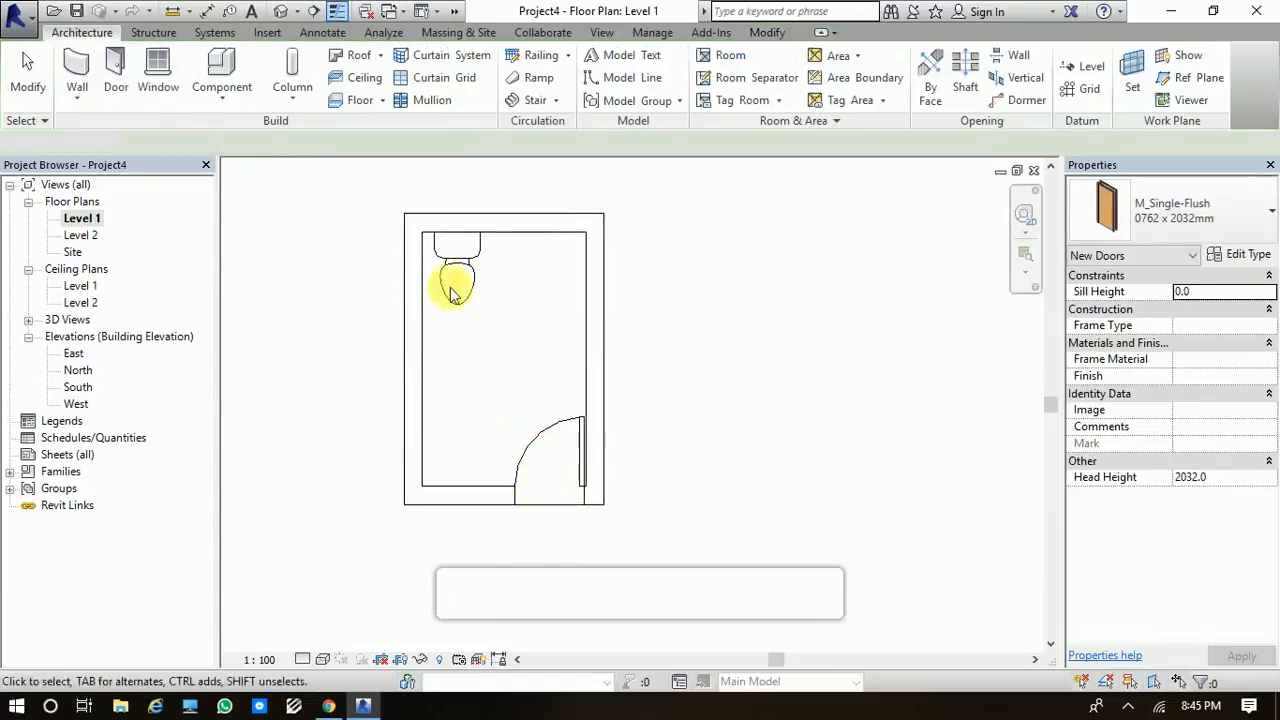
Start placing a component and look through the loaded component types for another bathroom fixture
{"action": "left_click", "coordinate": [235, 62]}
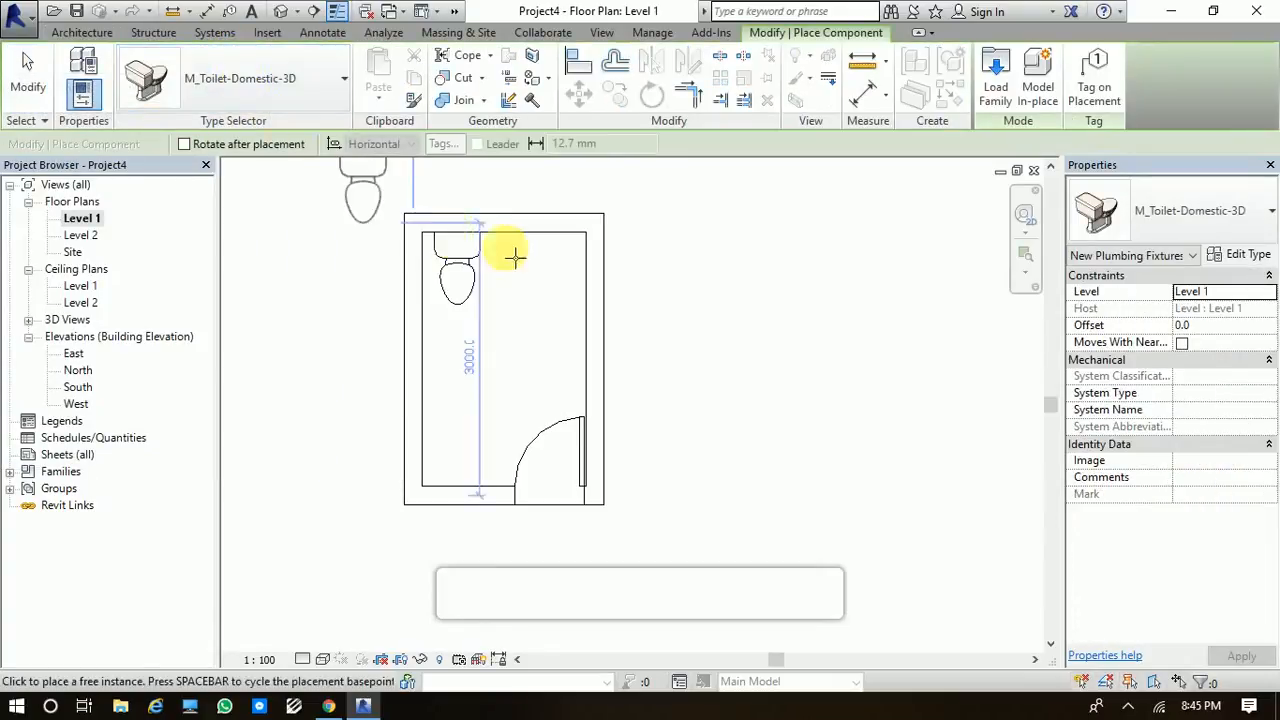
{"action": "left_click", "coordinate": [1192, 213]}
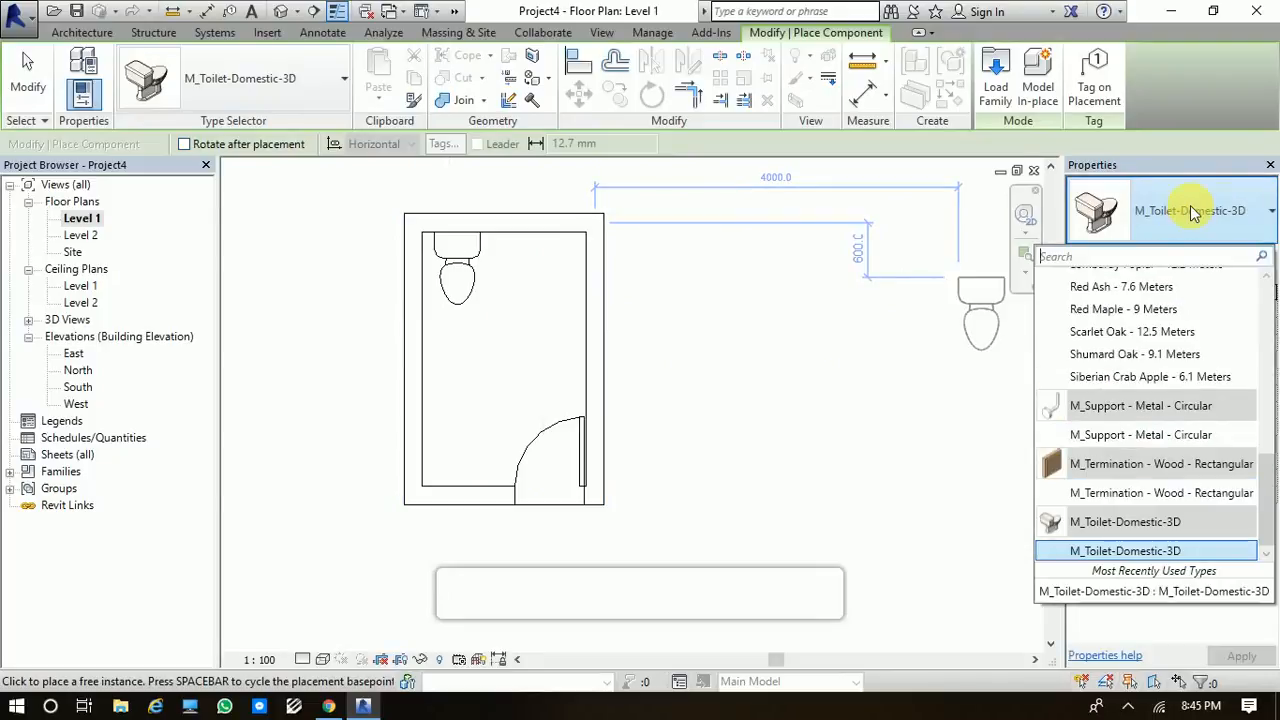
{"action": "left_click", "coordinate": [1187, 222]}
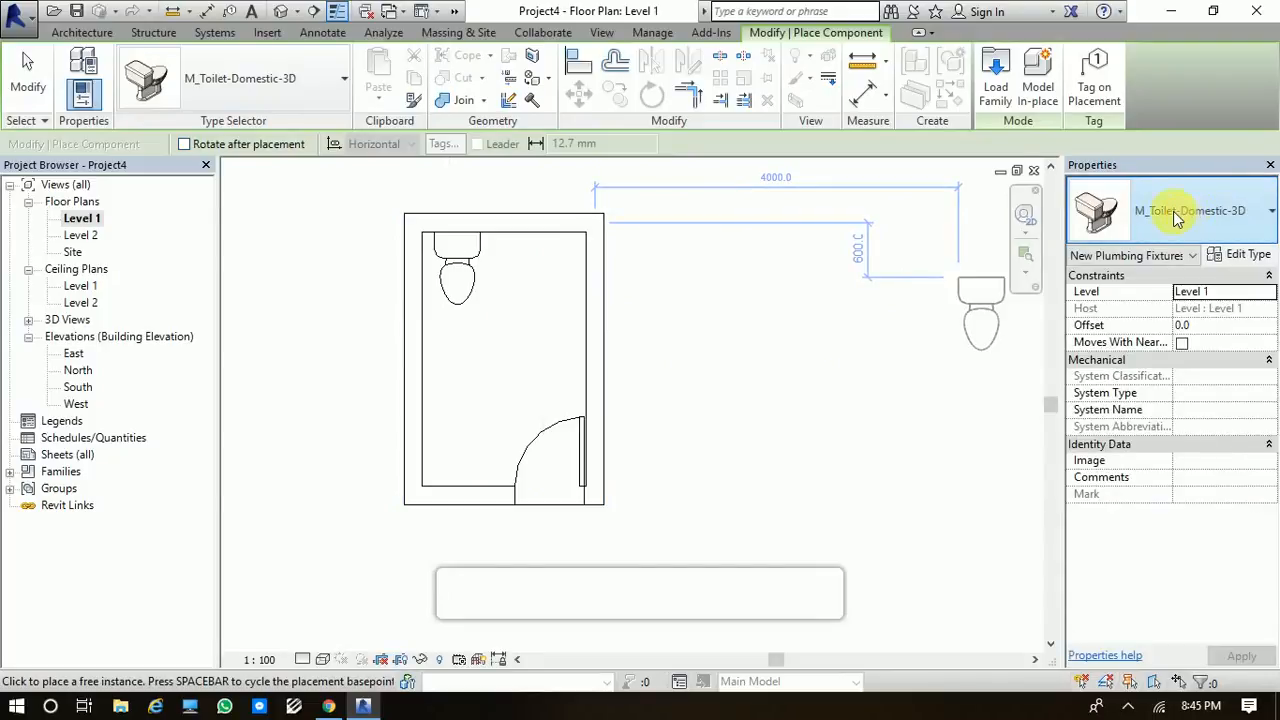
{"action": "left_click", "coordinate": [1175, 211]}
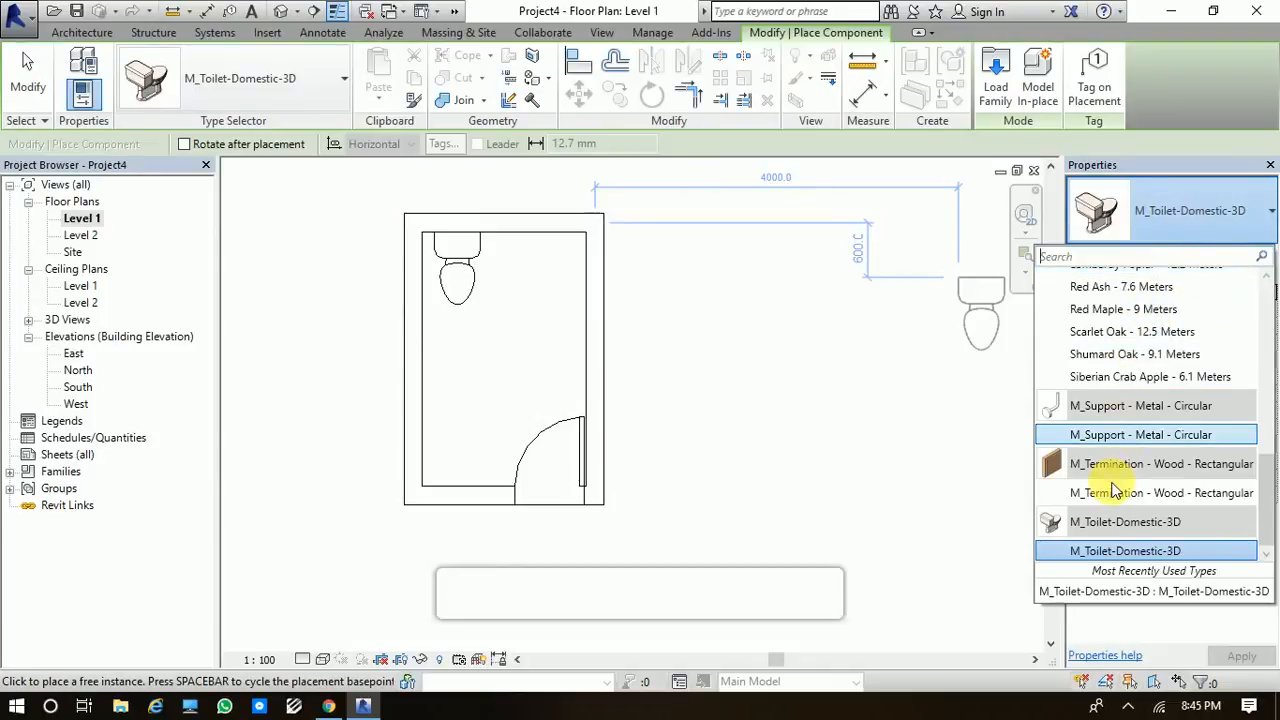
{"action": "scroll", "coordinate": [1120, 389], "scroll_direction": "up", "scroll_amount": 5}
{"action": "scroll", "coordinate": [1125, 390], "scroll_direction": "down", "scroll_amount": 4}
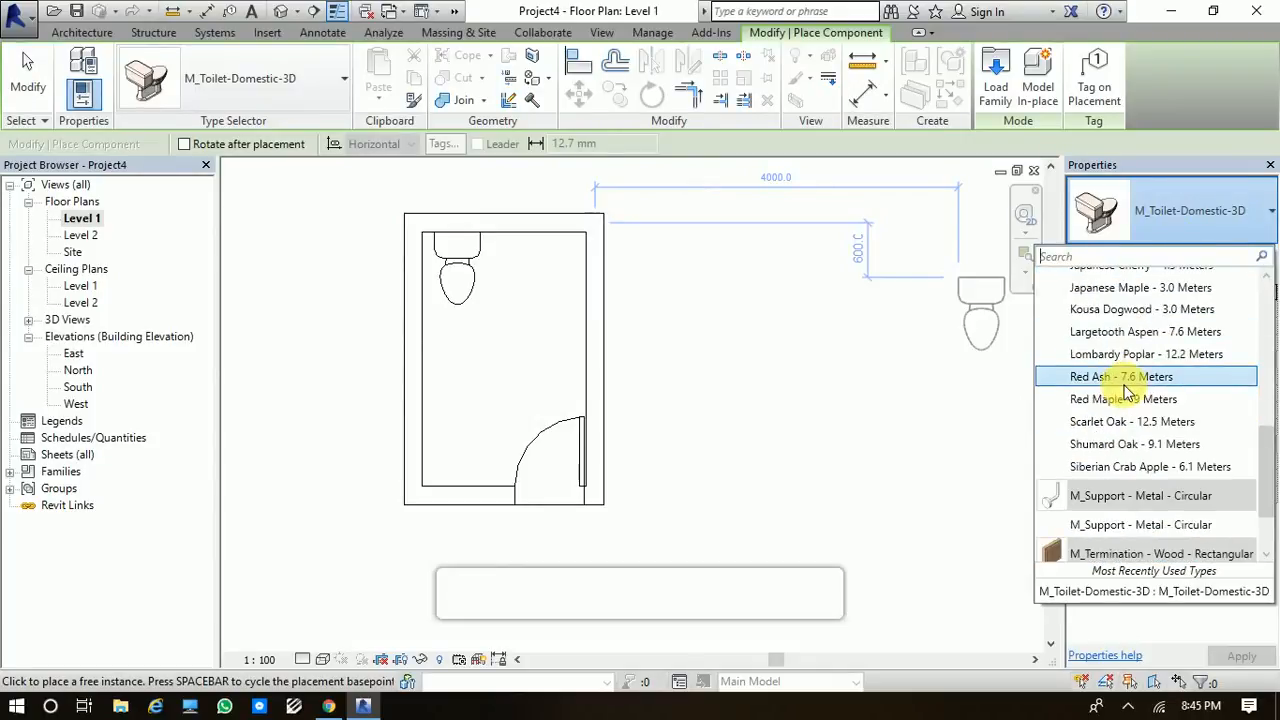
{"action": "left_click", "coordinate": [1151, 206]}
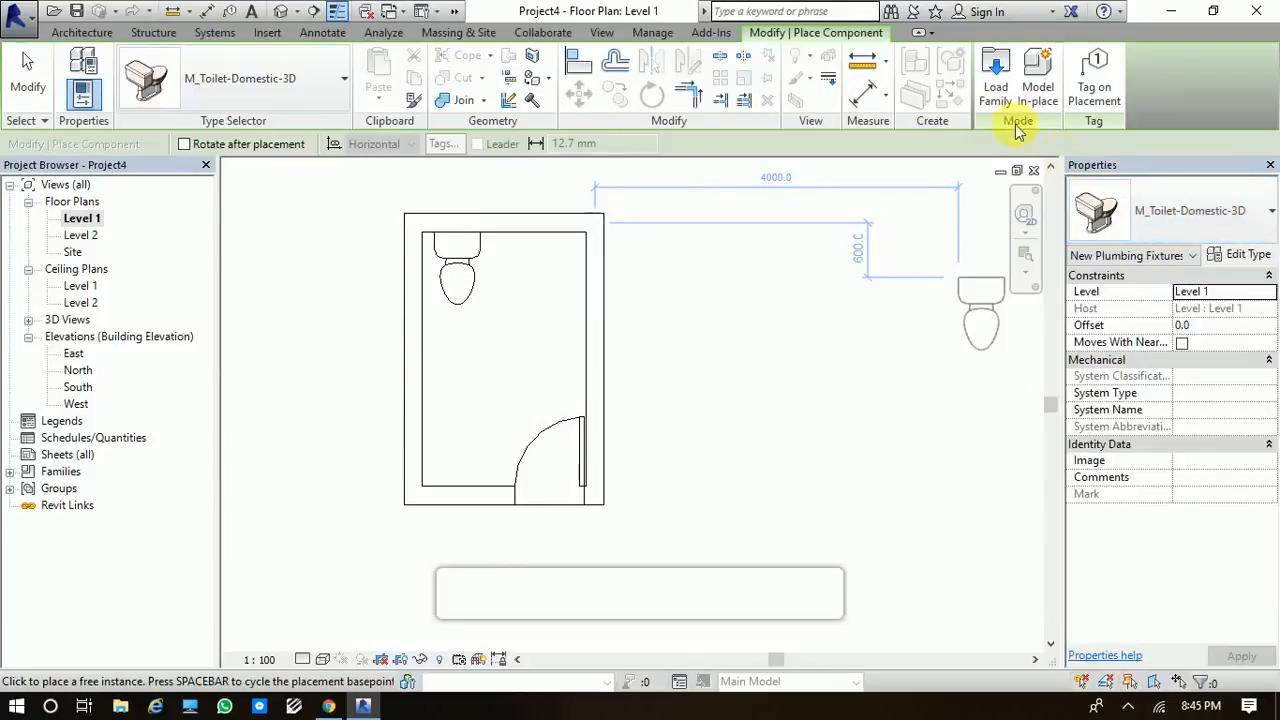
Browse the metric family library from Plumbing through Fixtures to the Bathtubs folder for loading a family
{"action": "left_click", "coordinate": [993, 80]}
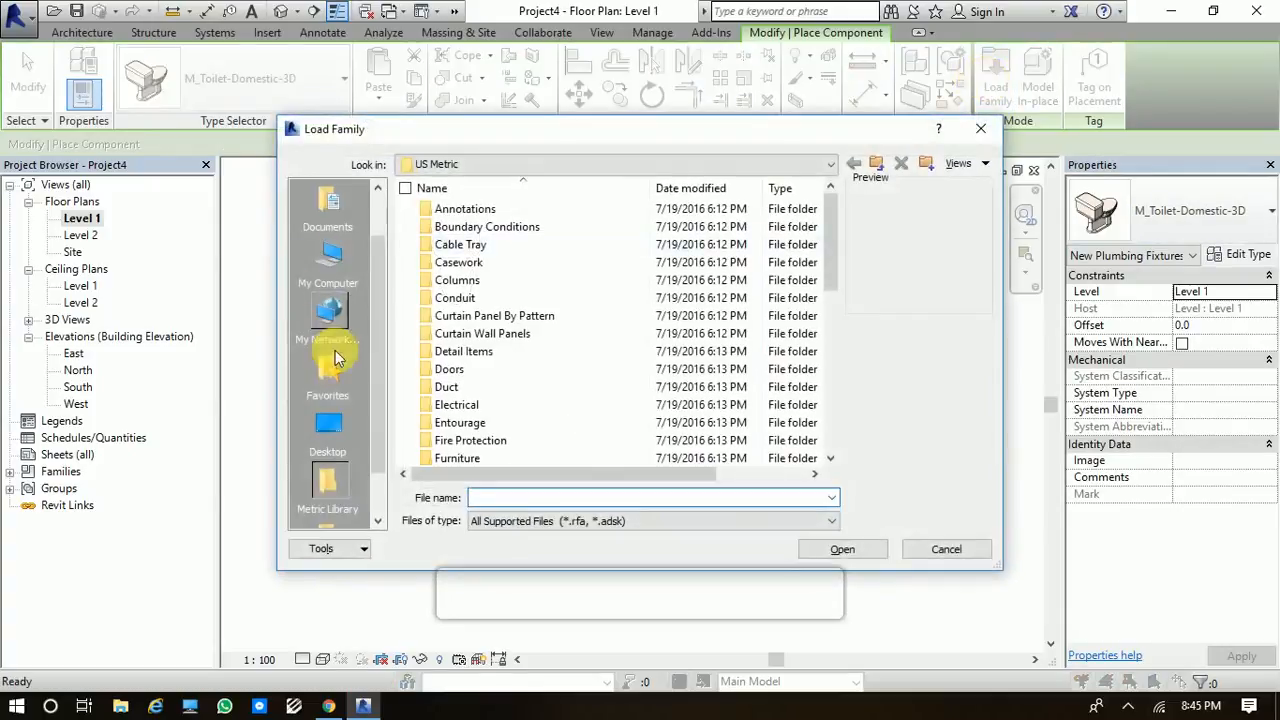
{"action": "scroll", "coordinate": [508, 286], "scroll_direction": "down", "scroll_amount": 7}
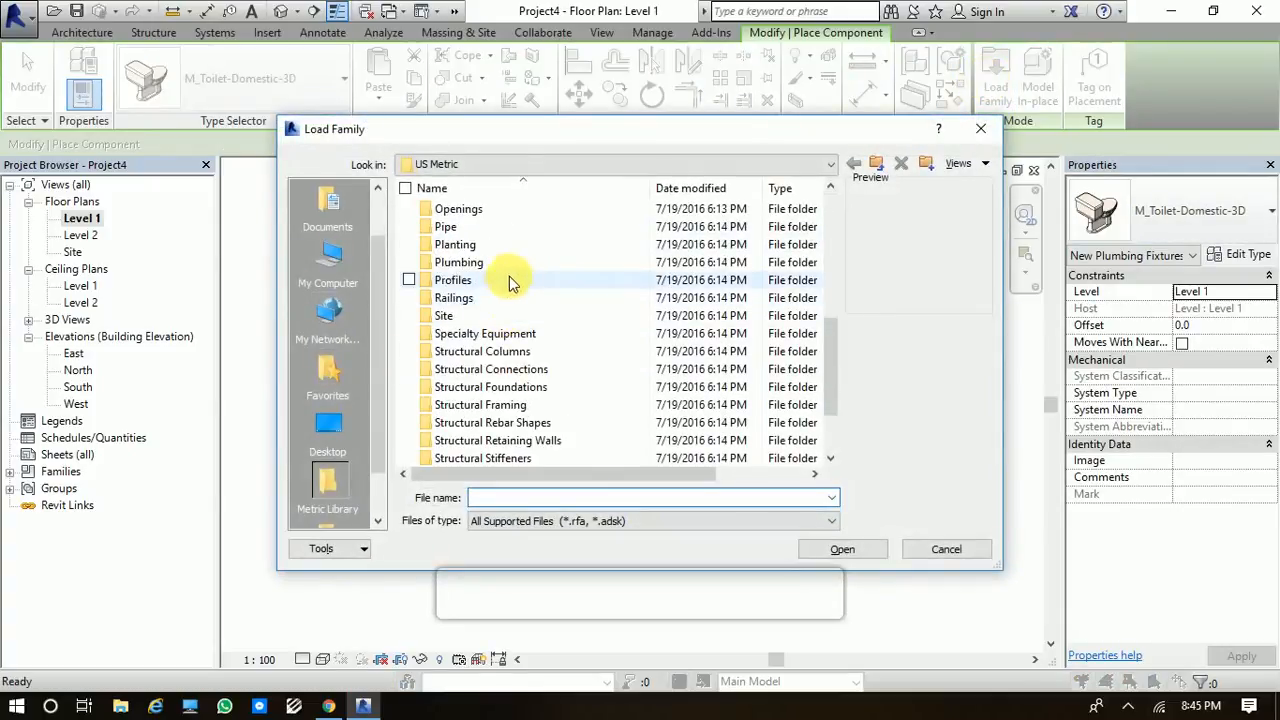
{"action": "double_click", "coordinate": [522, 263]}
{"action": "double_click", "coordinate": [536, 210]}
{"action": "double_click", "coordinate": [525, 228]}
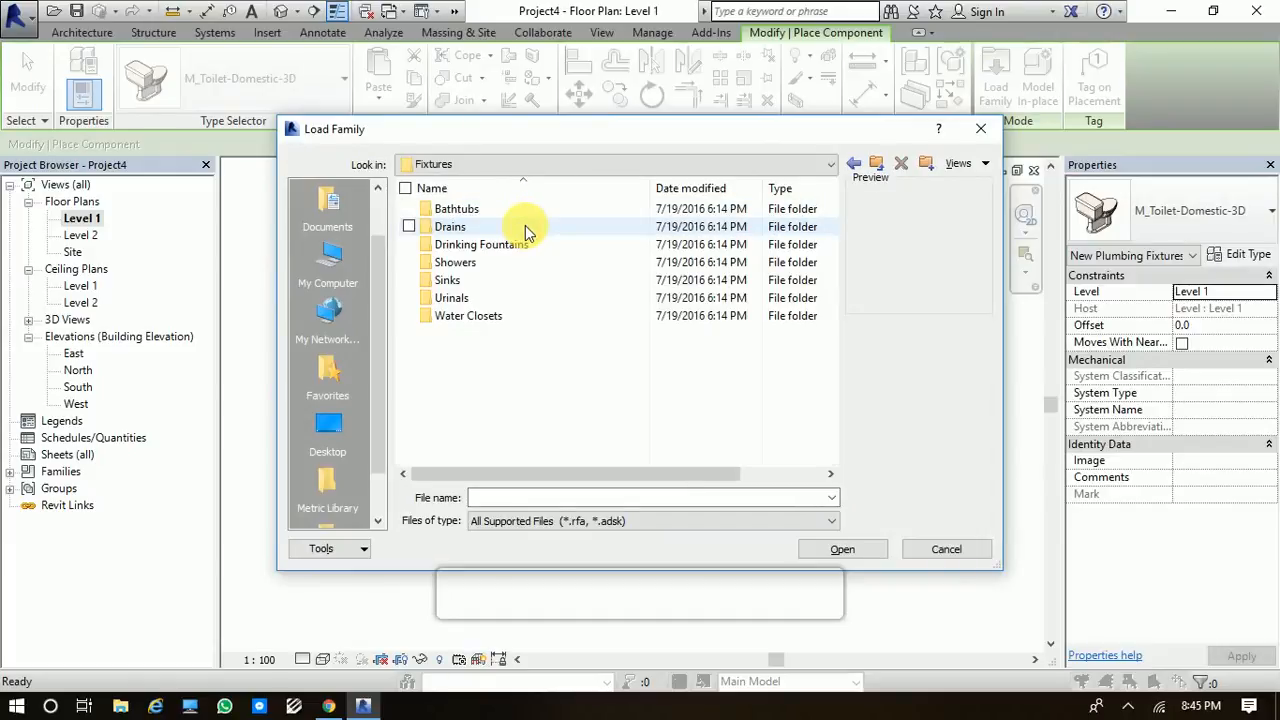
{"action": "double_click", "coordinate": [537, 211]}
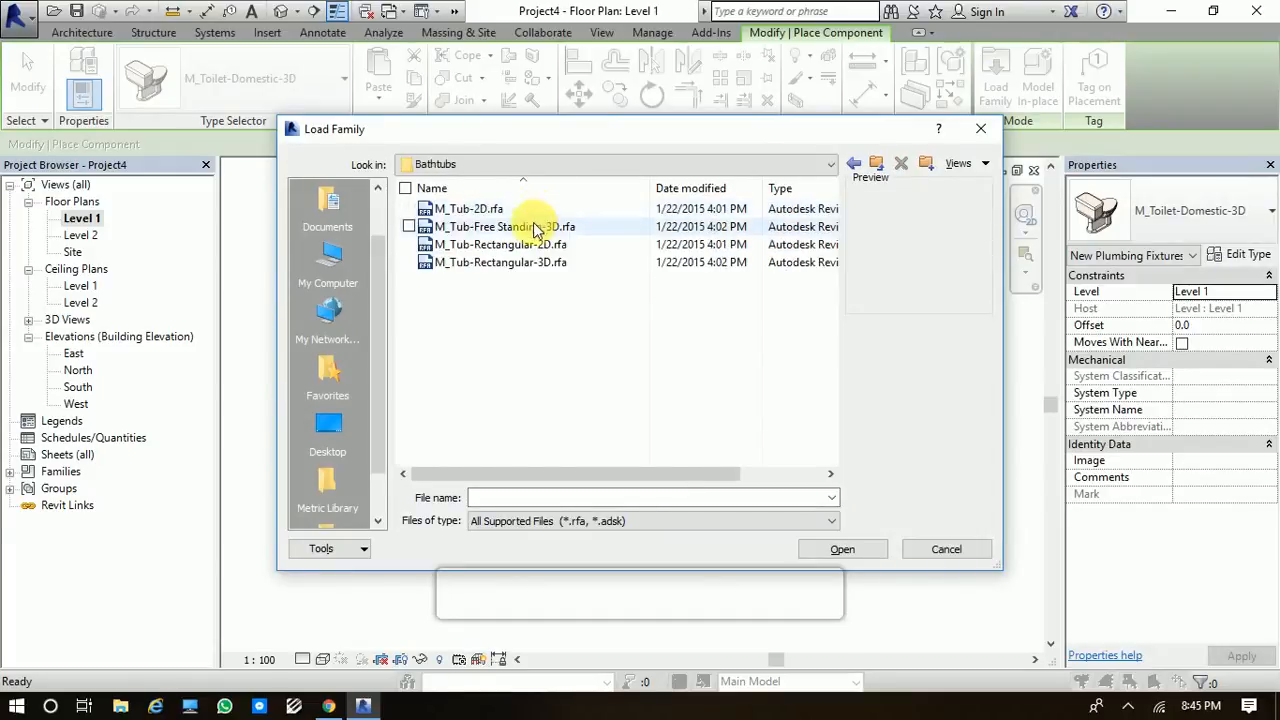
Compare the previews of the free-standing and rectangular tub families in the Bathtubs folder
{"action": "left_click", "coordinate": [535, 228]}
{"action": "left_click", "coordinate": [543, 245]}
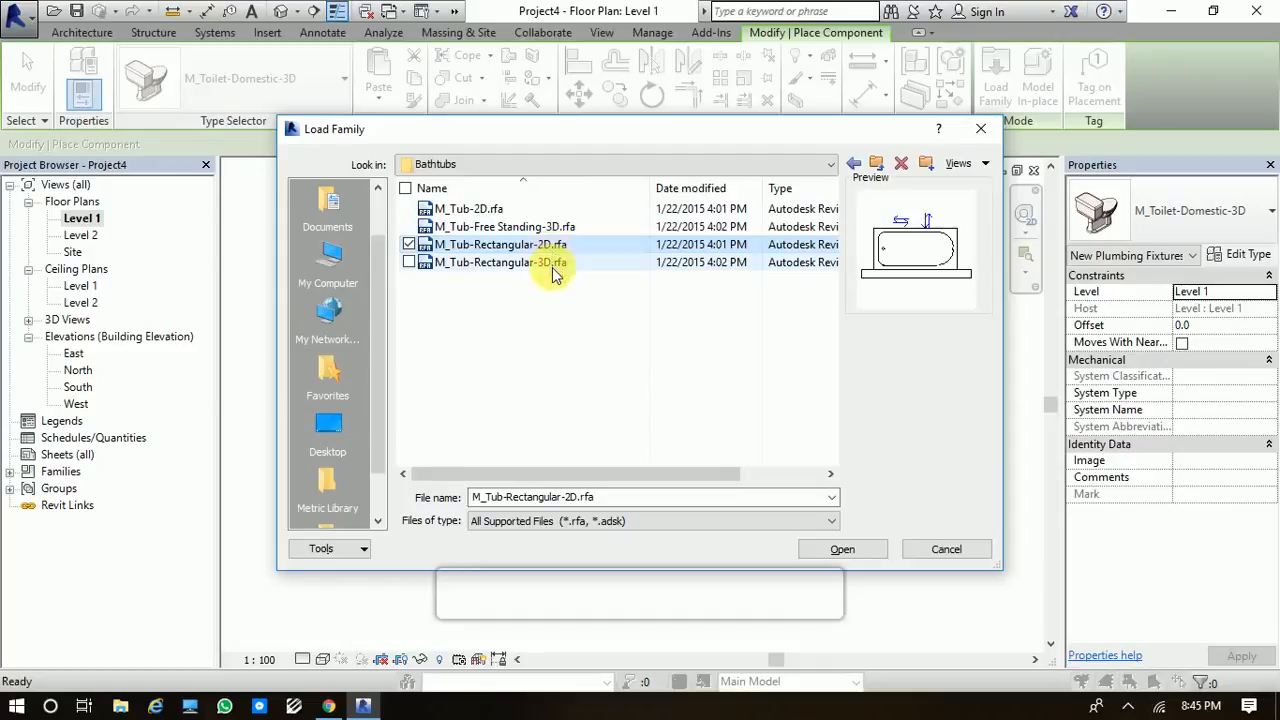
{"action": "left_click", "coordinate": [555, 265]}
{"action": "left_click", "coordinate": [582, 229]}
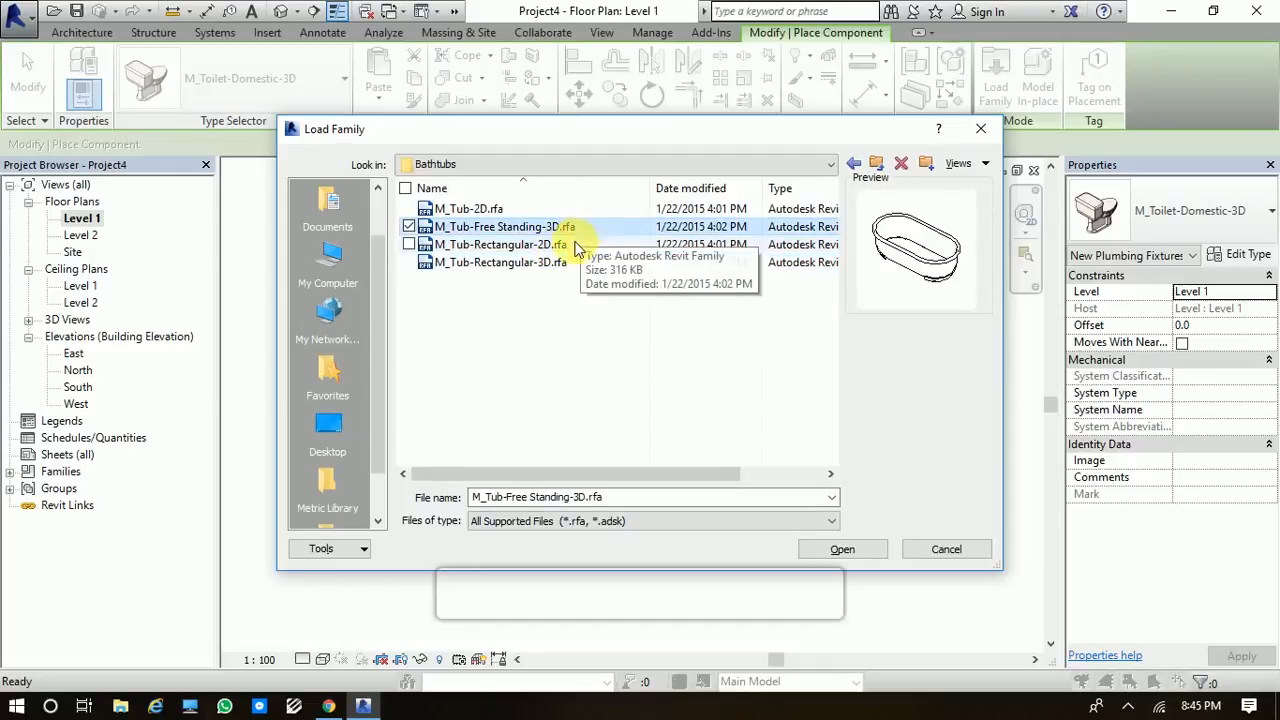
{"action": "left_click", "coordinate": [577, 246]}
{"action": "left_click", "coordinate": [588, 229]}
{"action": "left_click", "coordinate": [603, 211]}
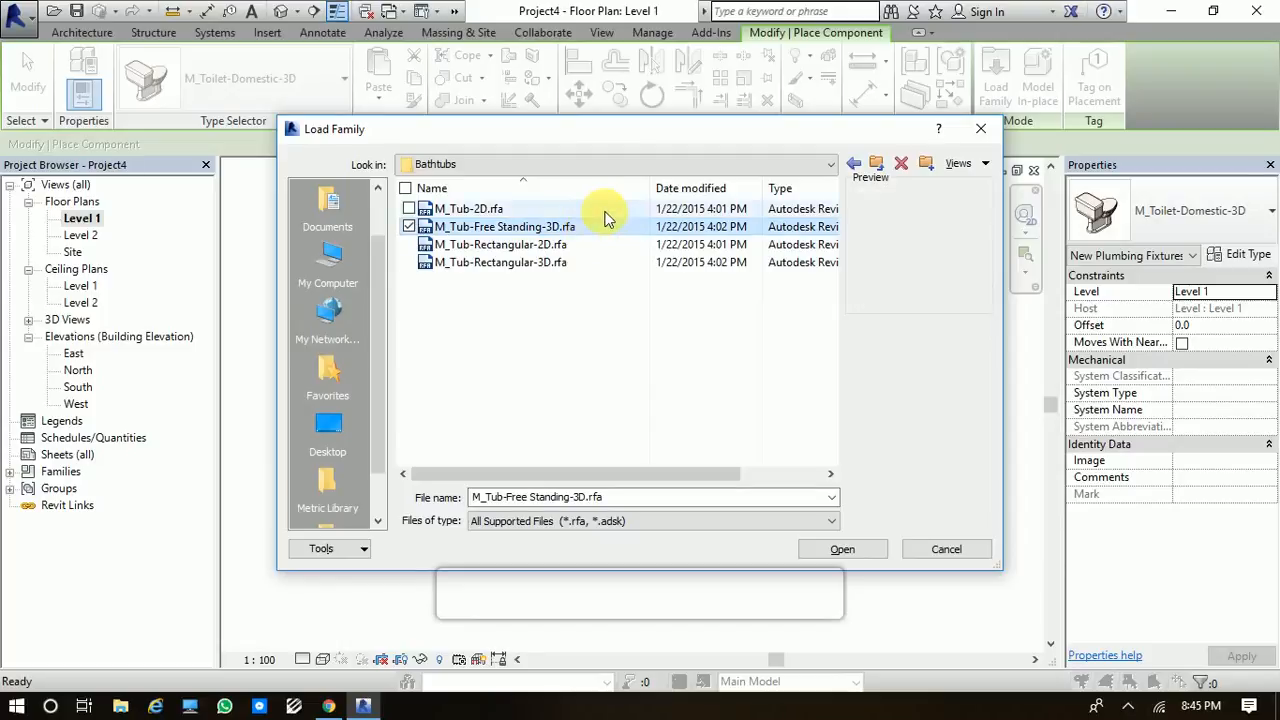
{"action": "left_click", "coordinate": [588, 229]}
{"action": "left_click", "coordinate": [582, 244]}
{"action": "left_click", "coordinate": [591, 230]}
{"action": "left_click", "coordinate": [574, 265]}
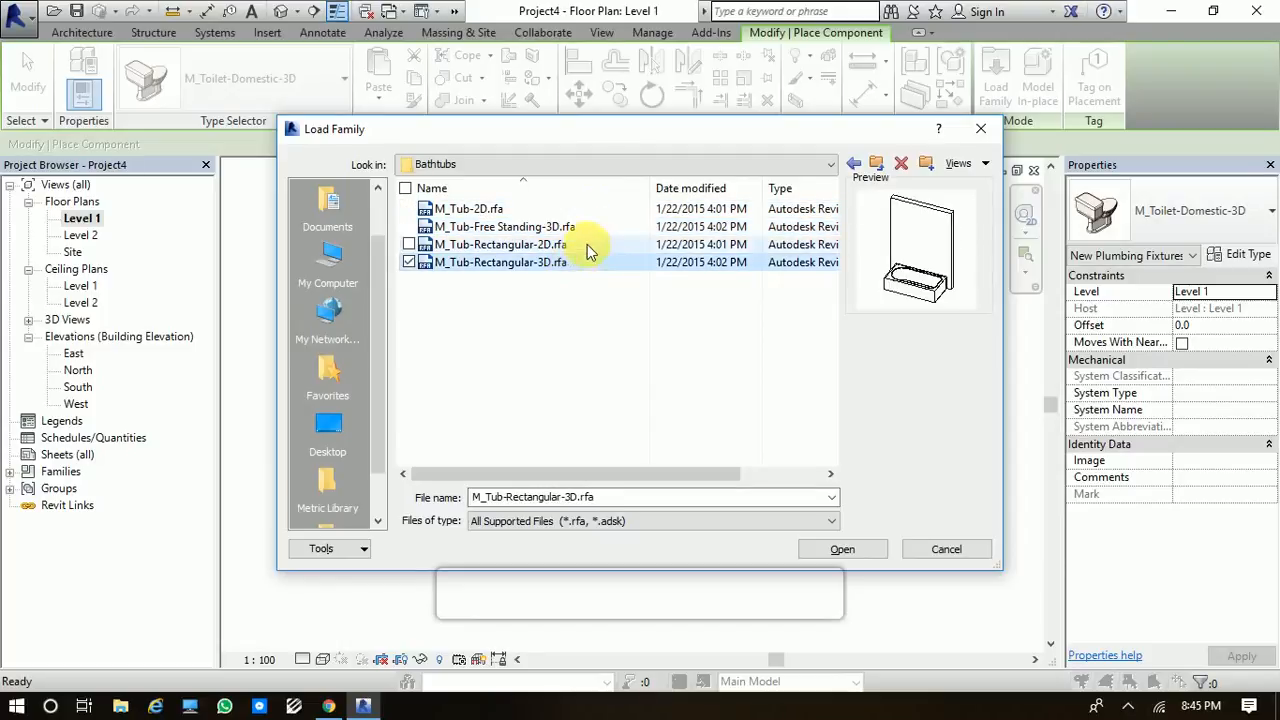
{"action": "left_click", "coordinate": [587, 244]}
{"action": "left_click", "coordinate": [590, 228]}
{"action": "left_click", "coordinate": [586, 245]}
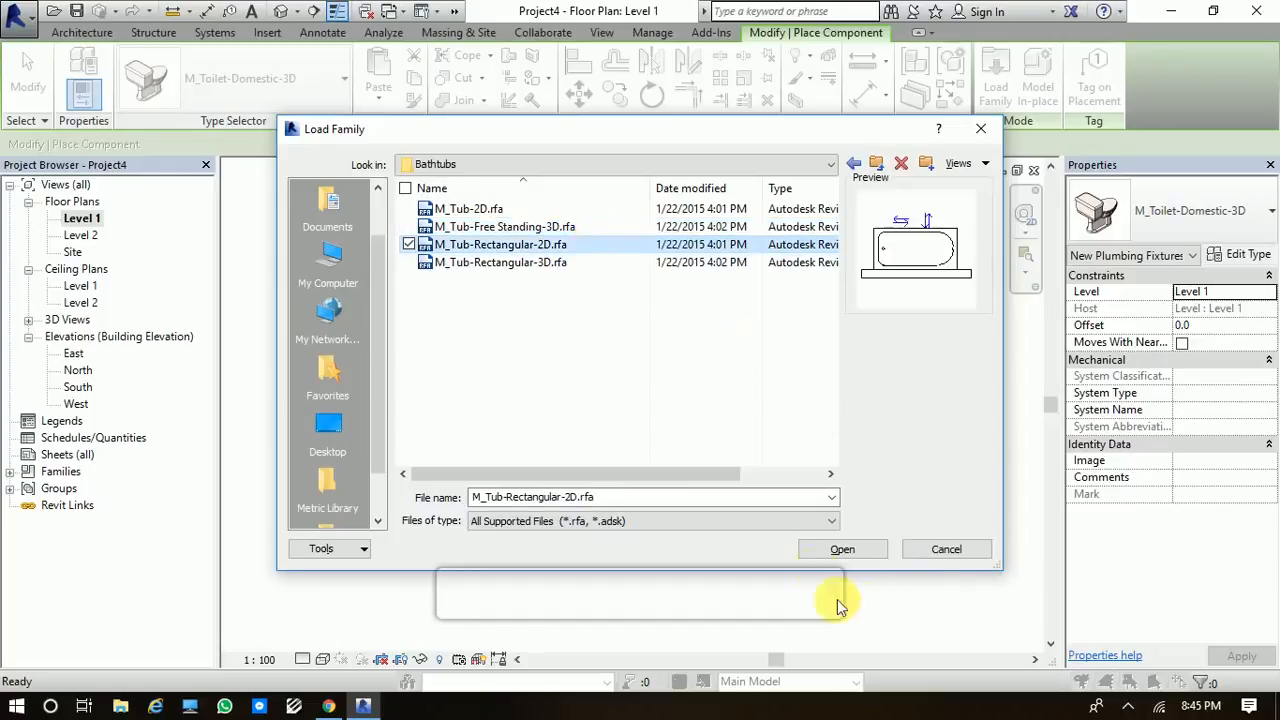
Load the M_Tub-Free Standing-3D family and place the 760 x 1525mm tub in the room's upper-right corner, lengthwise along the right wall
{"action": "left_click", "coordinate": [680, 230]}
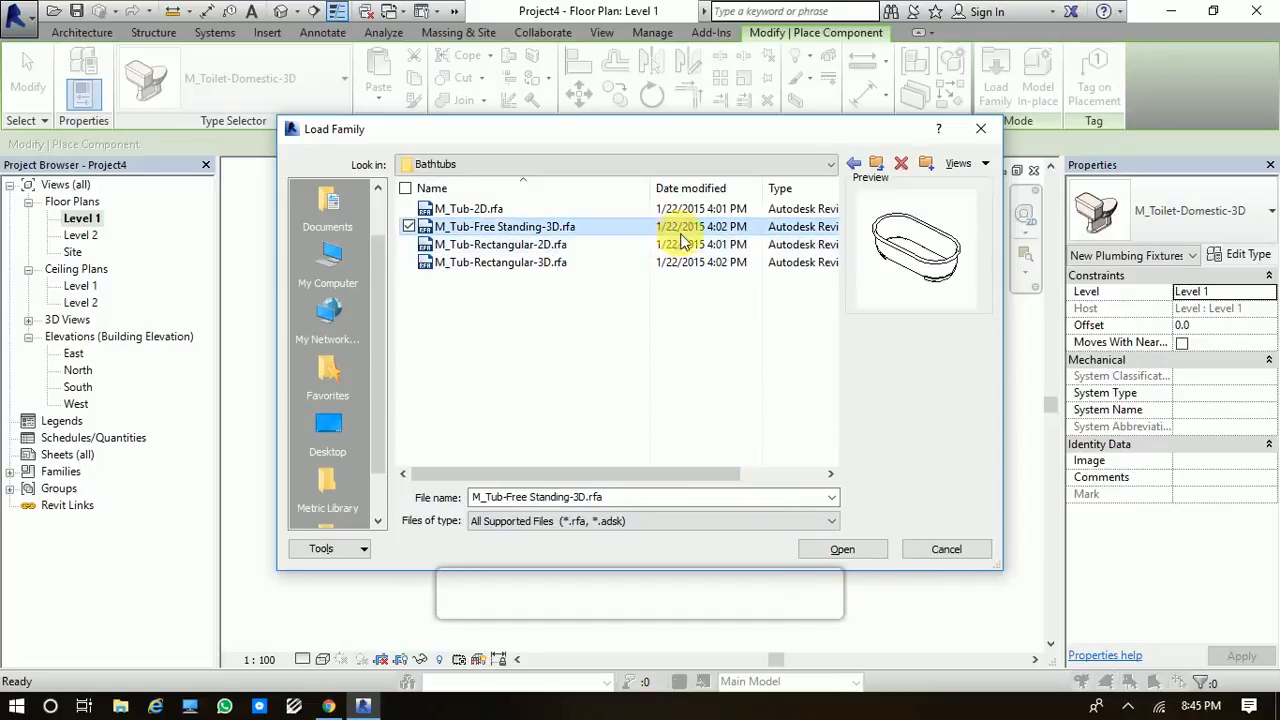
{"action": "left_click", "coordinate": [838, 551]}
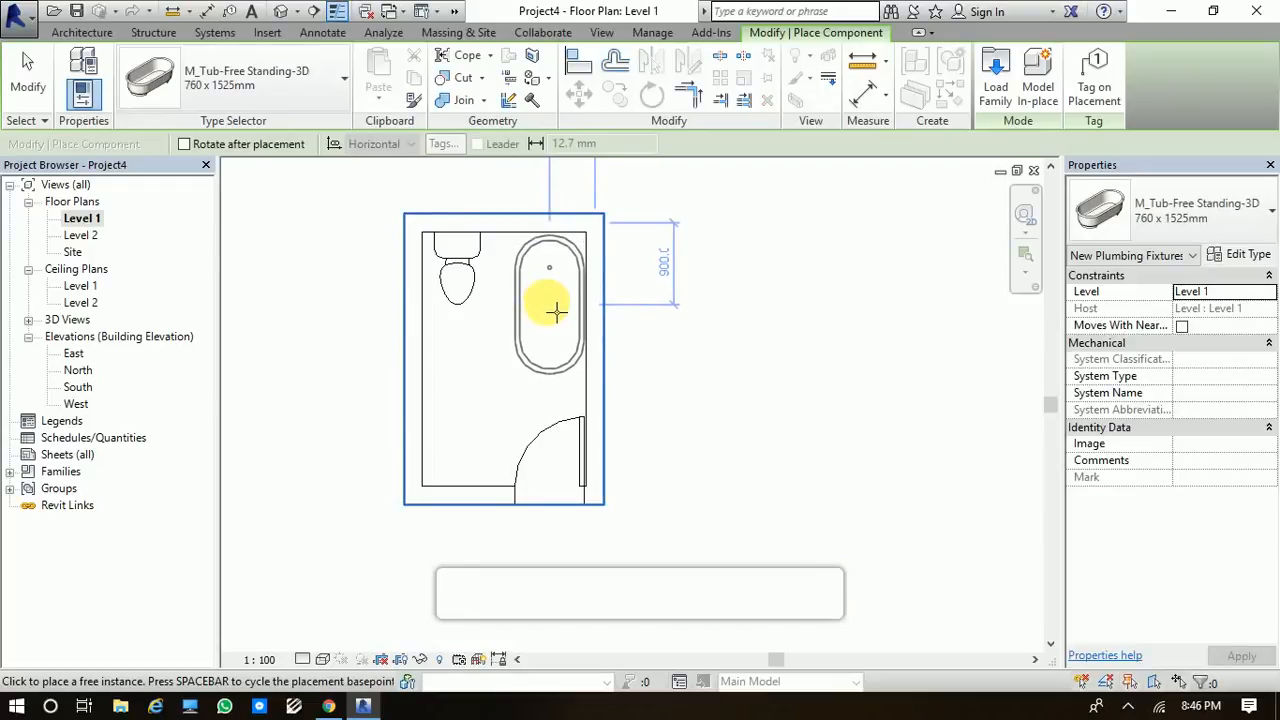
{"action": "left_click", "coordinate": [548, 300]}
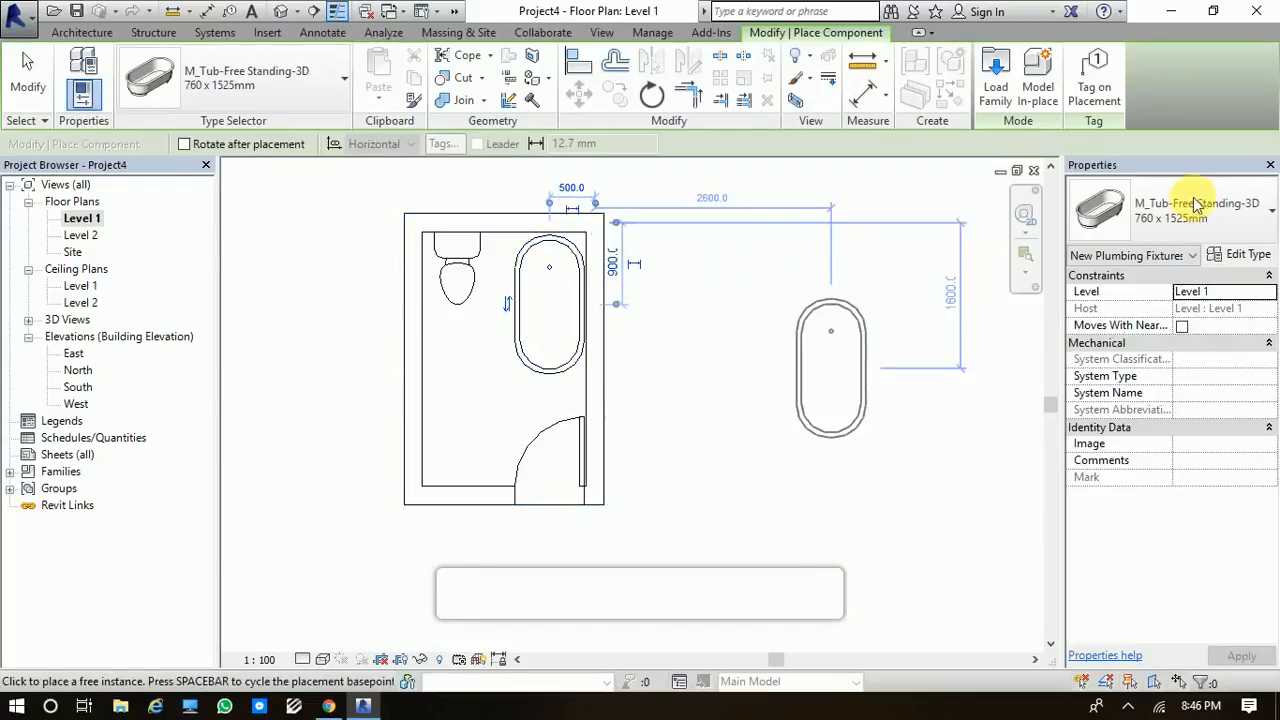
Browse the metric family library from Plumbing through Architectural and Fixtures to the Sinks folder for loading a family
{"action": "left_click", "coordinate": [990, 97]}
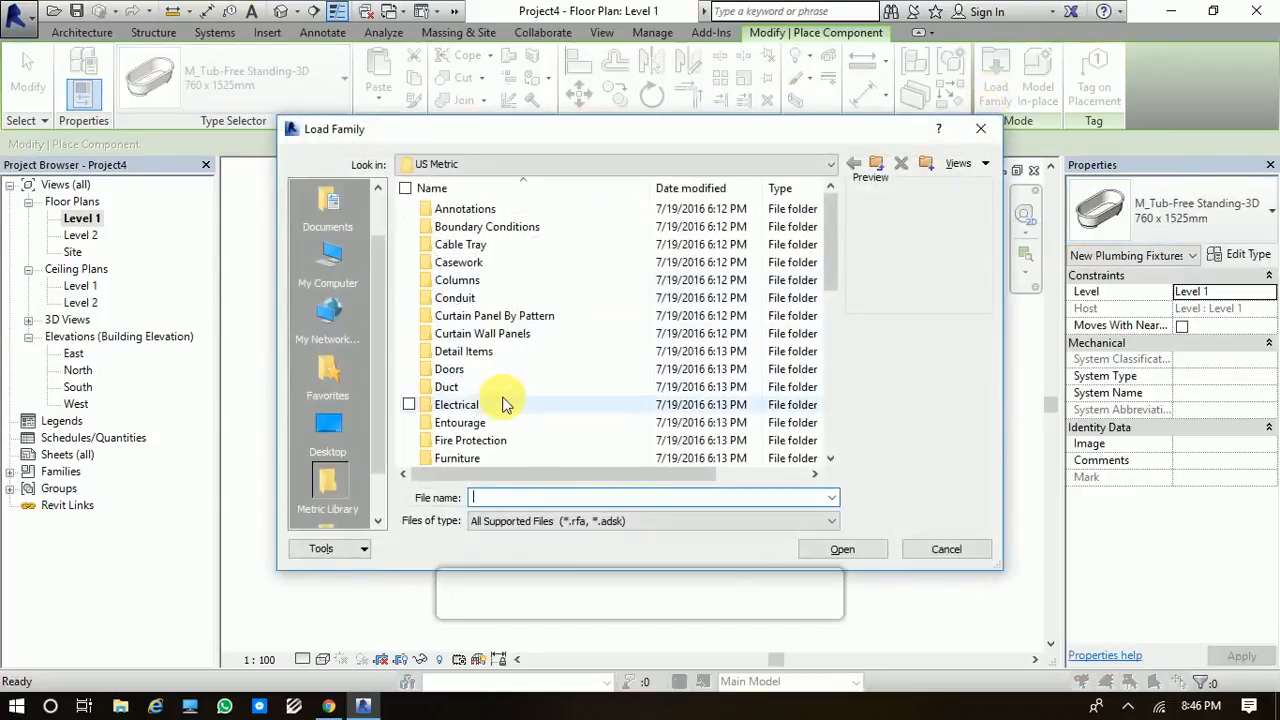
{"action": "scroll", "coordinate": [490, 430], "scroll_direction": "down", "scroll_amount": 4}
{"action": "double_click", "coordinate": [487, 369]}
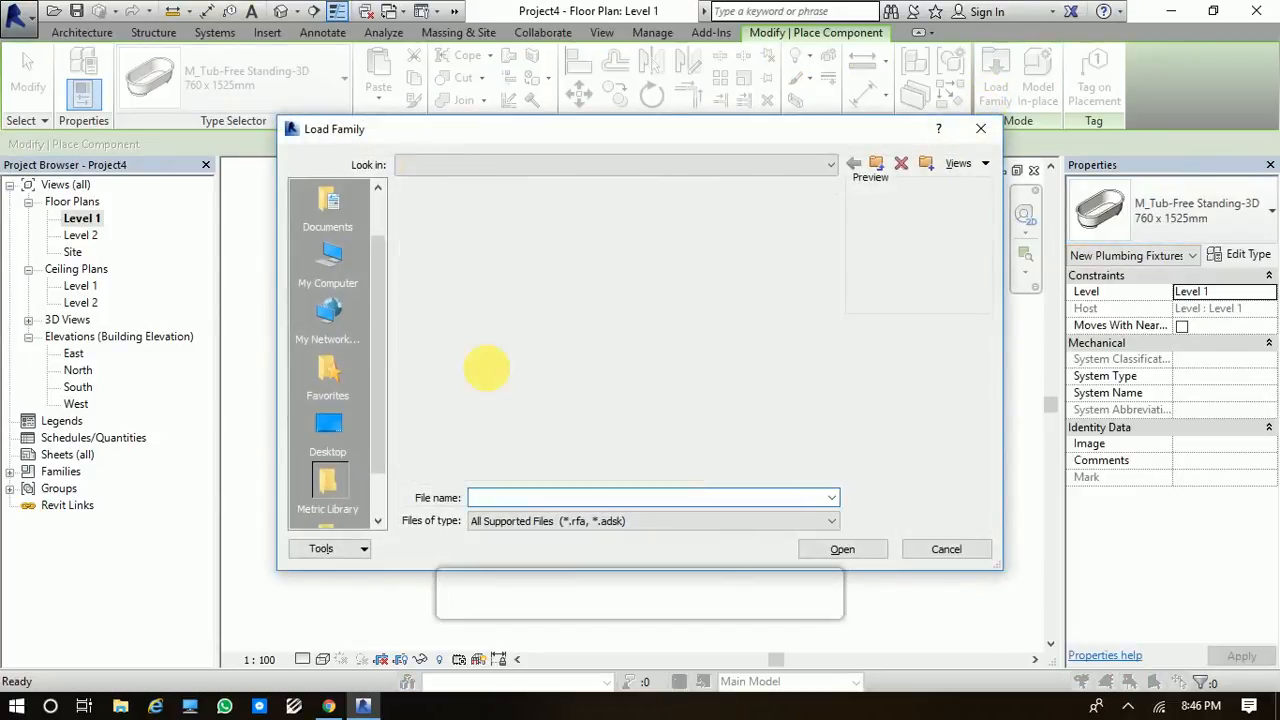
{"action": "double_click", "coordinate": [523, 212]}
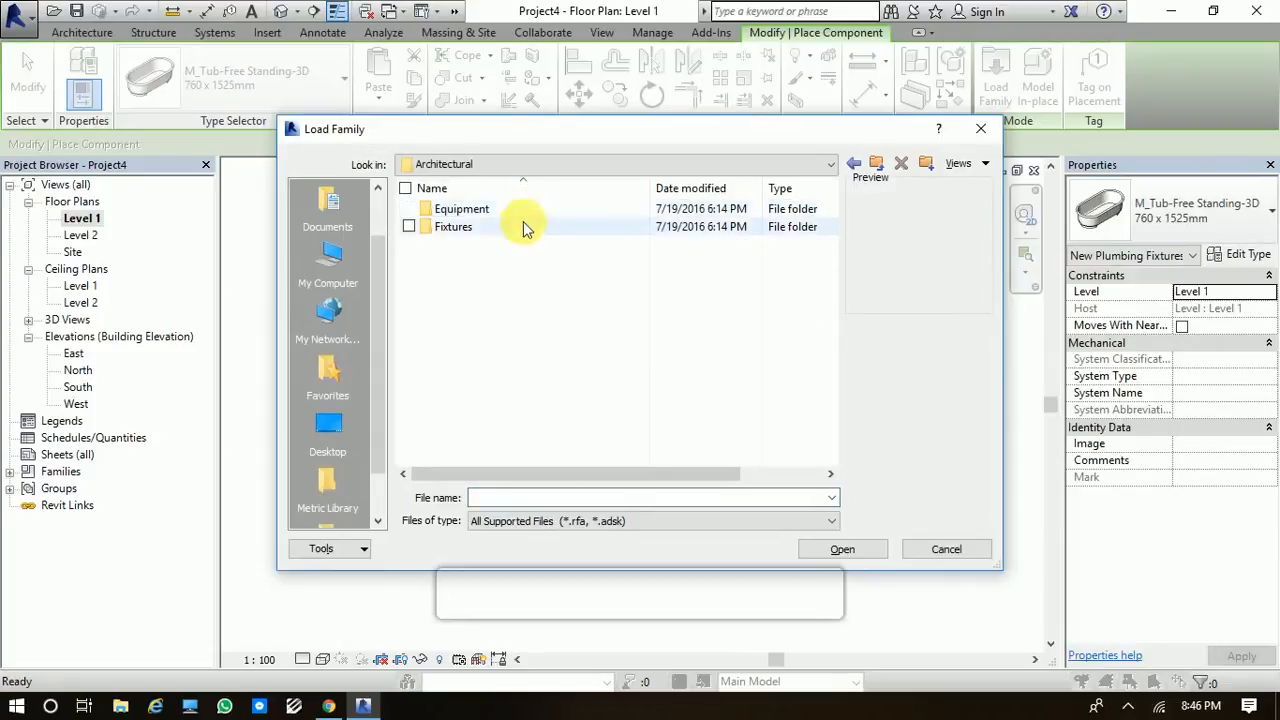
{"action": "double_click", "coordinate": [525, 228]}
{"action": "double_click", "coordinate": [577, 279]}
Compare the previews of the kitchen, vanity and 2D sink families in the Sinks folder
{"action": "left_click", "coordinate": [640, 214]}
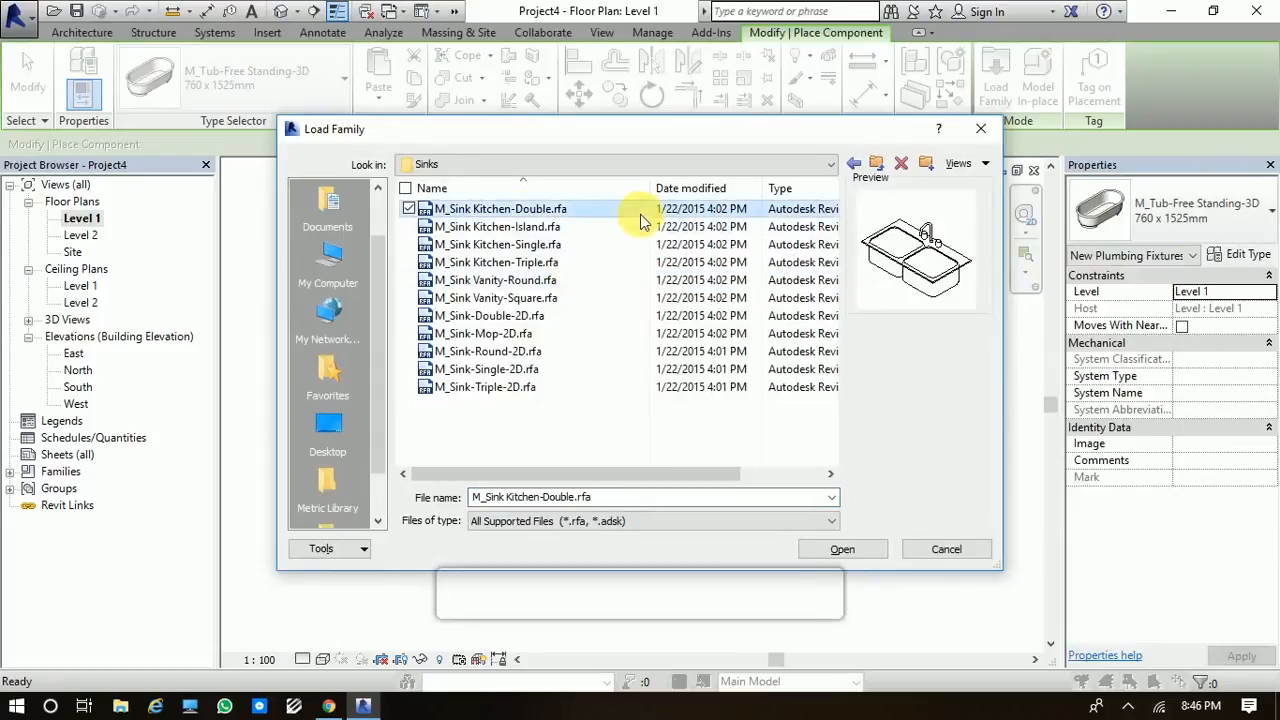
{"action": "left_click", "coordinate": [603, 265]}
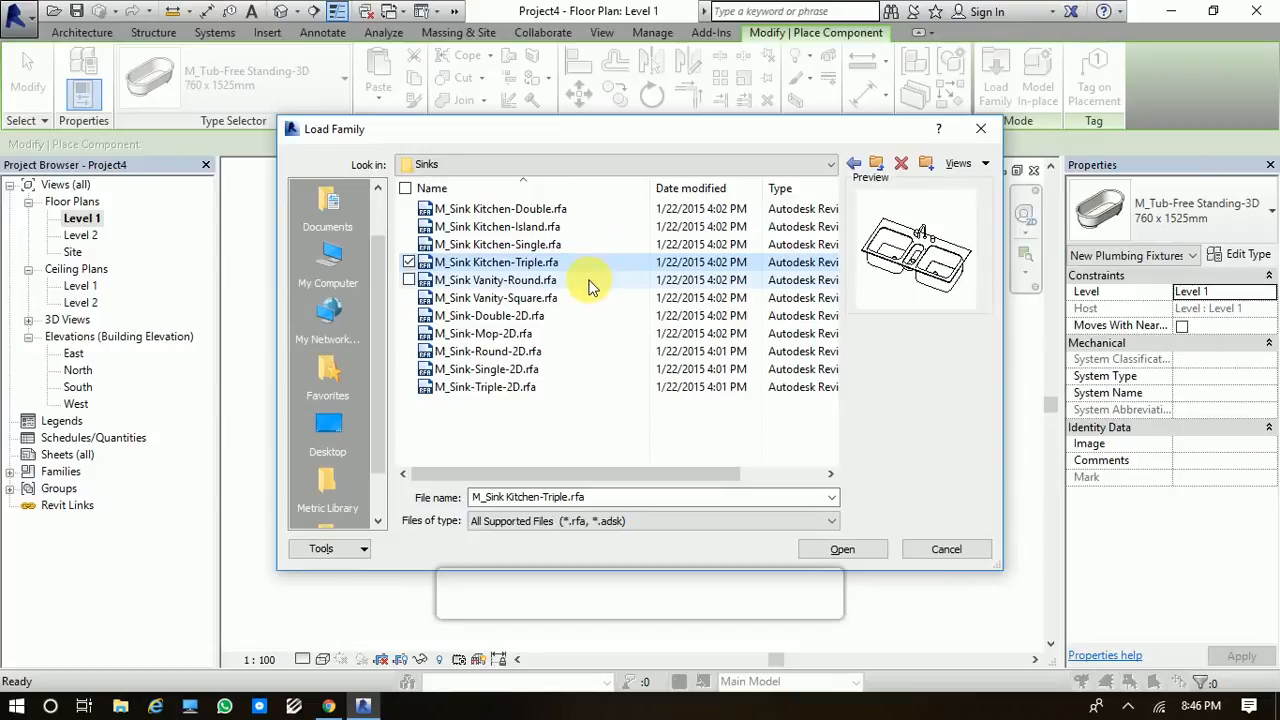
{"action": "left_click", "coordinate": [588, 282]}
{"action": "left_click", "coordinate": [580, 297]}
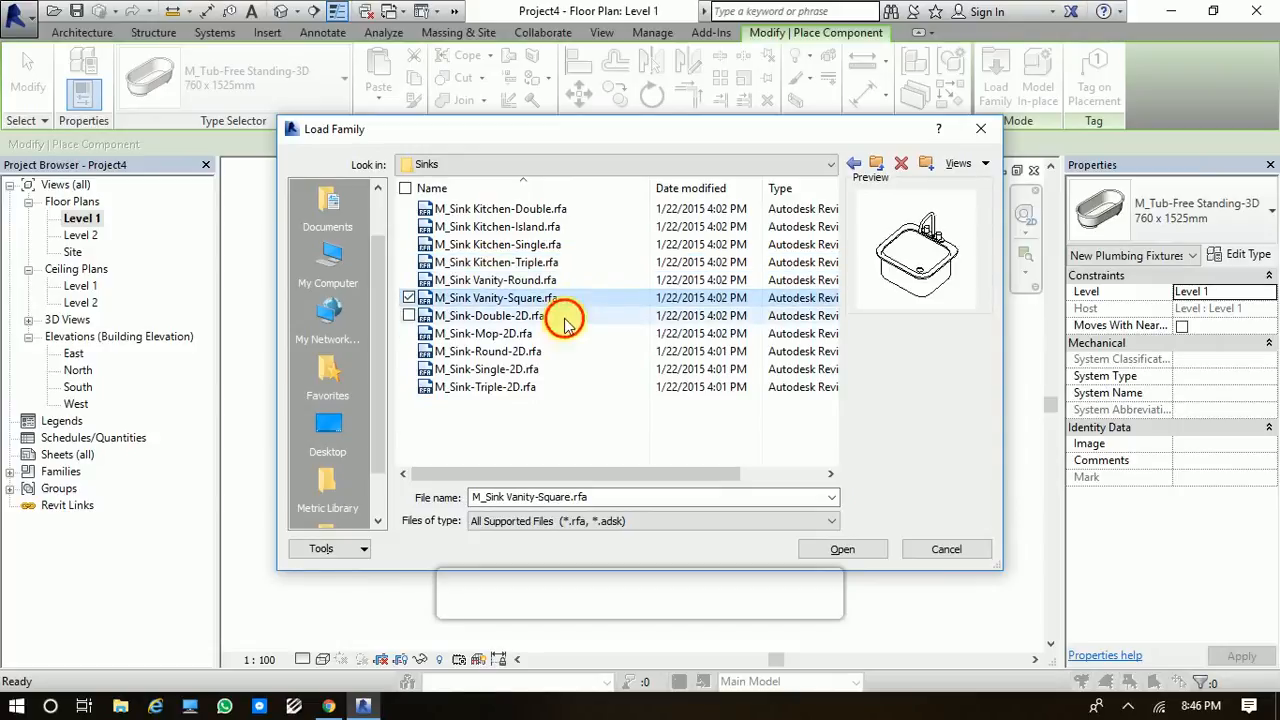
{"action": "left_click", "coordinate": [563, 317]}
{"action": "left_click", "coordinate": [539, 336]}
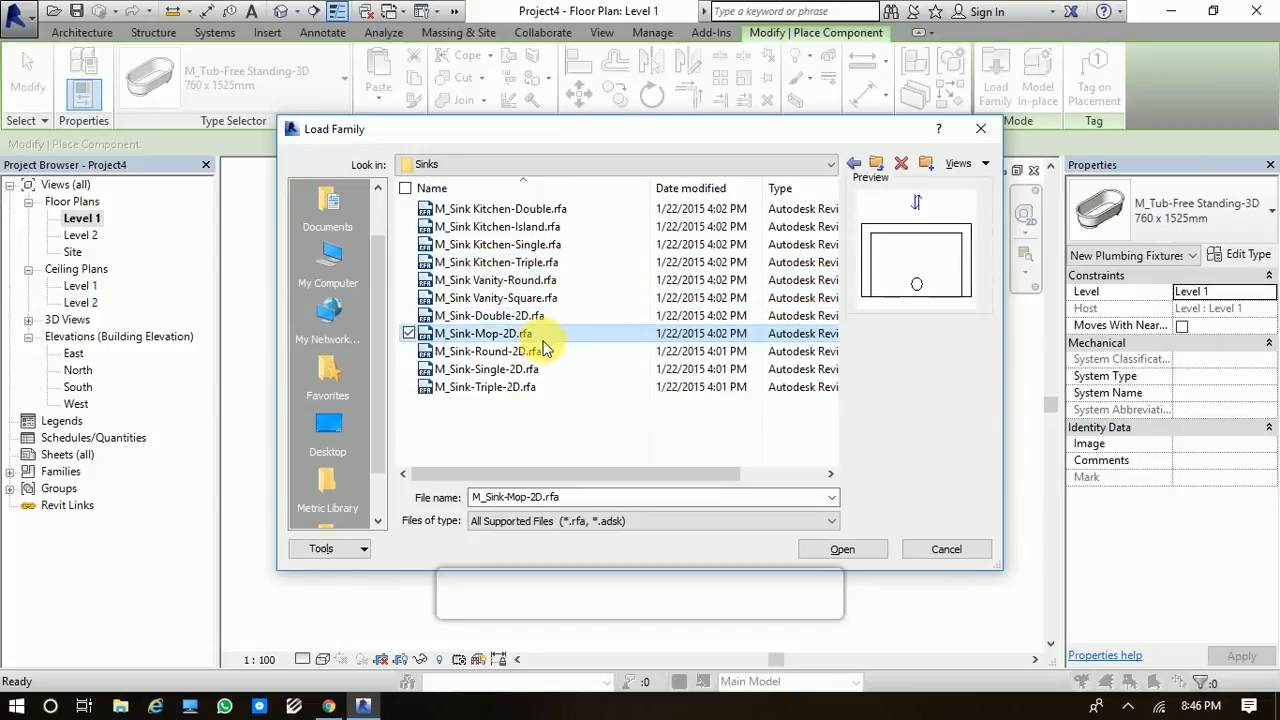
{"action": "left_click", "coordinate": [542, 350]}
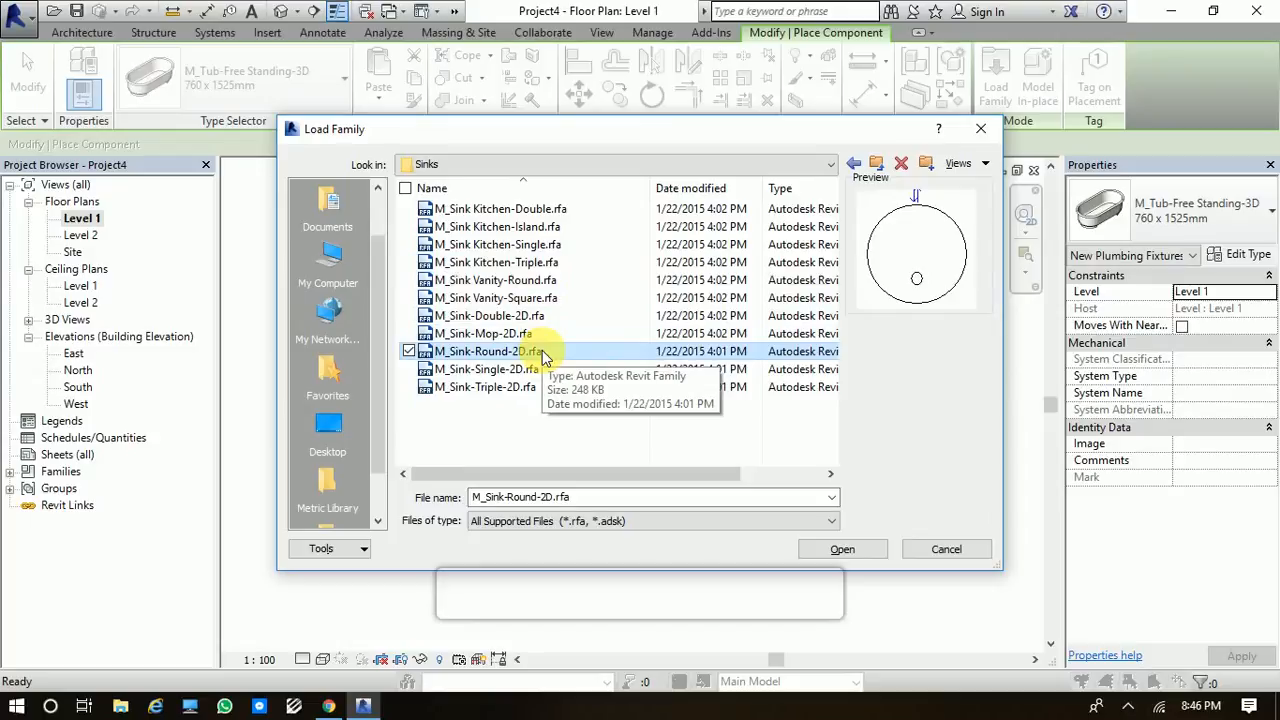
{"action": "left_click", "coordinate": [533, 367]}
{"action": "left_click", "coordinate": [549, 336]}
{"action": "left_click", "coordinate": [569, 315]}
{"action": "left_click", "coordinate": [579, 300]}
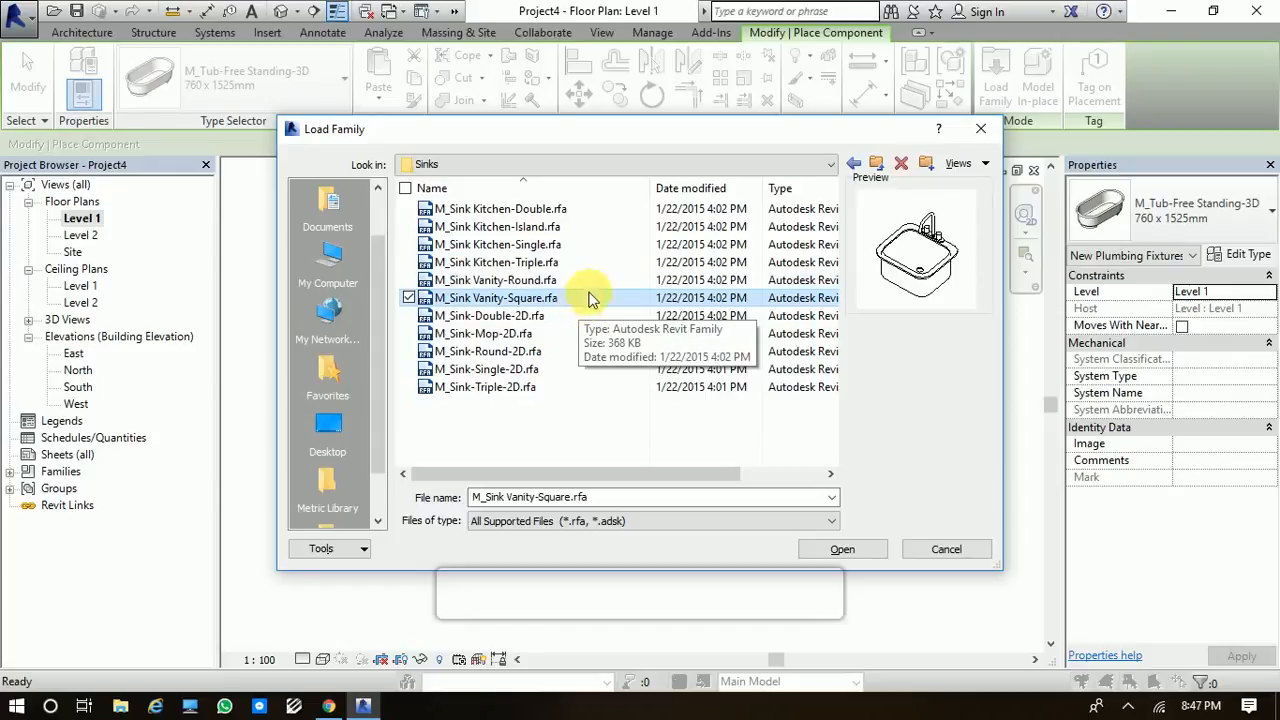
Load the M_Sink Vanity-Round family and place the 482 x 482mm sink against the left wall, about 2080 mm below the upper wall
{"action": "left_click", "coordinate": [594, 284]}
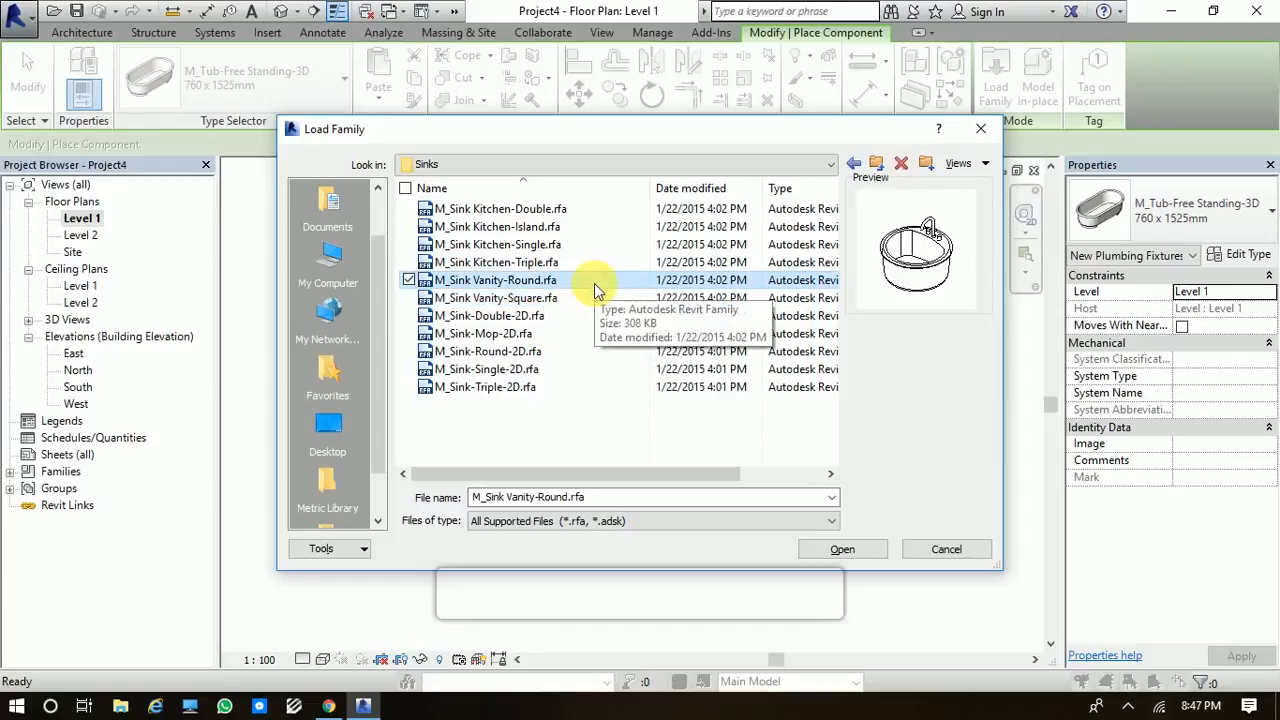
{"action": "left_click", "coordinate": [848, 551]}
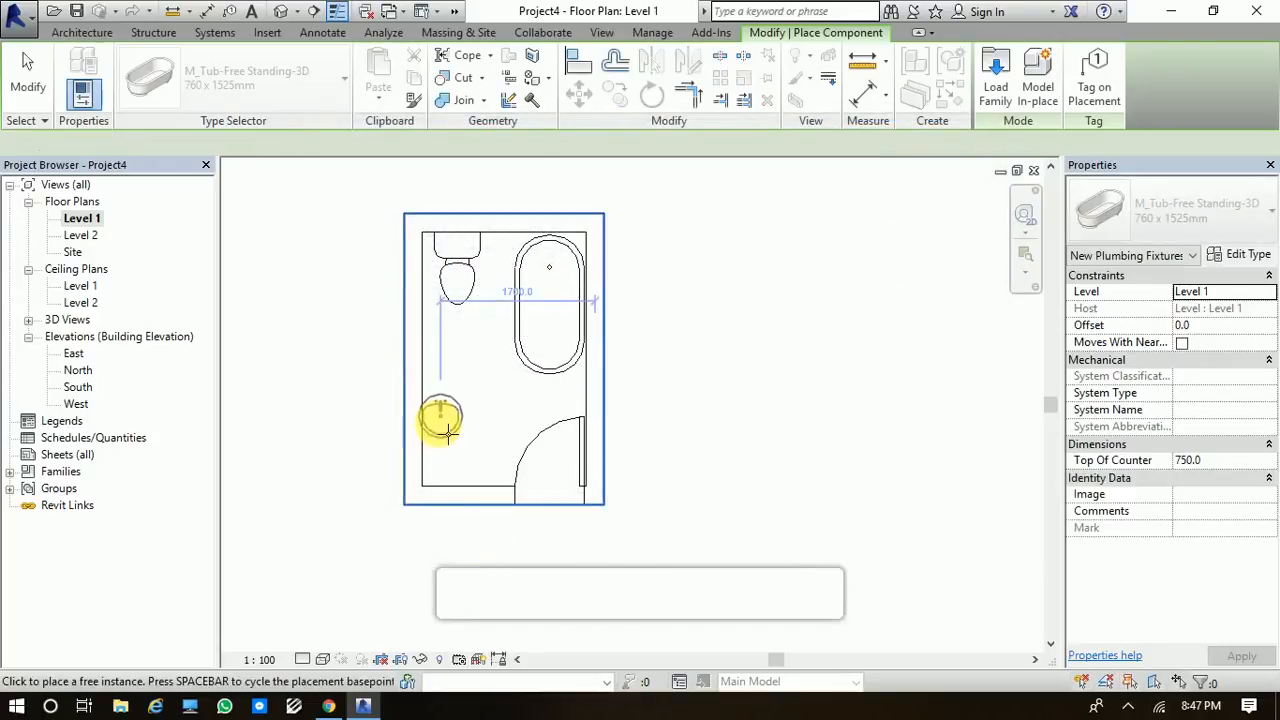
{"action": "scroll", "coordinate": [453, 432], "scroll_direction": "up", "scroll_amount": 3}
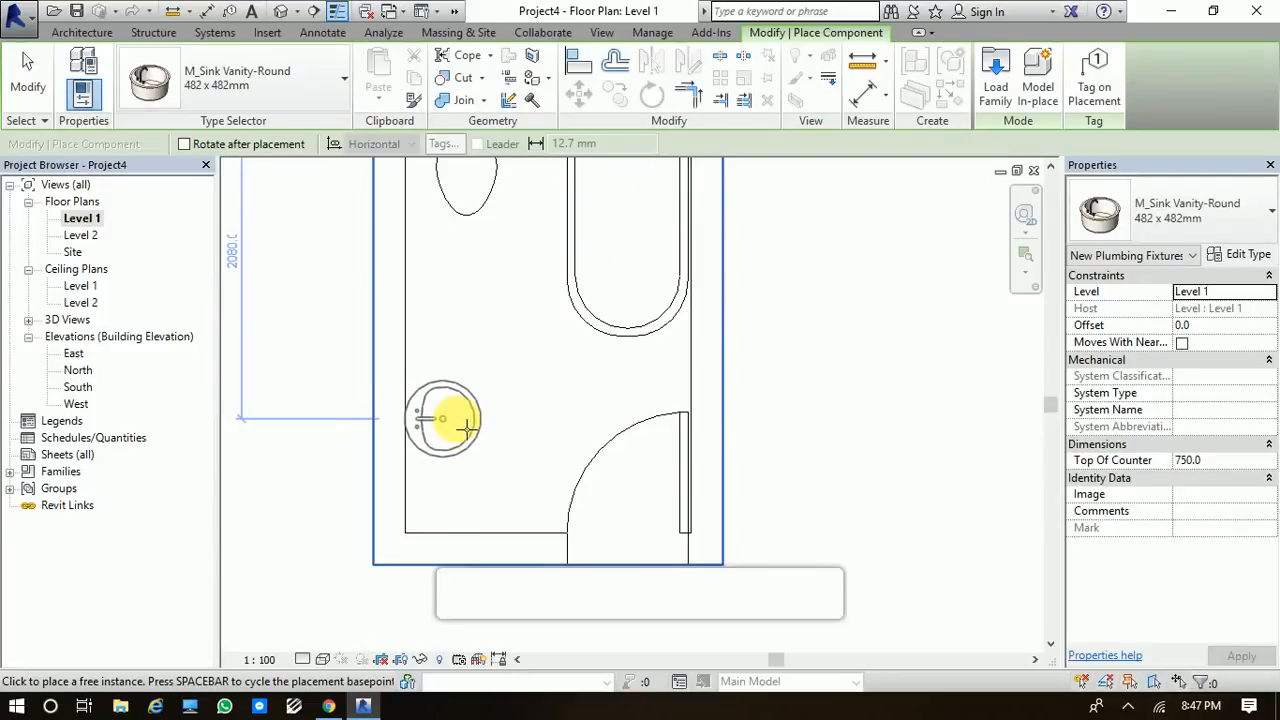
{"action": "left_click", "coordinate": [466, 428]}
{"action": "scroll", "coordinate": [466, 428], "scroll_direction": "down", "scroll_amount": 2}
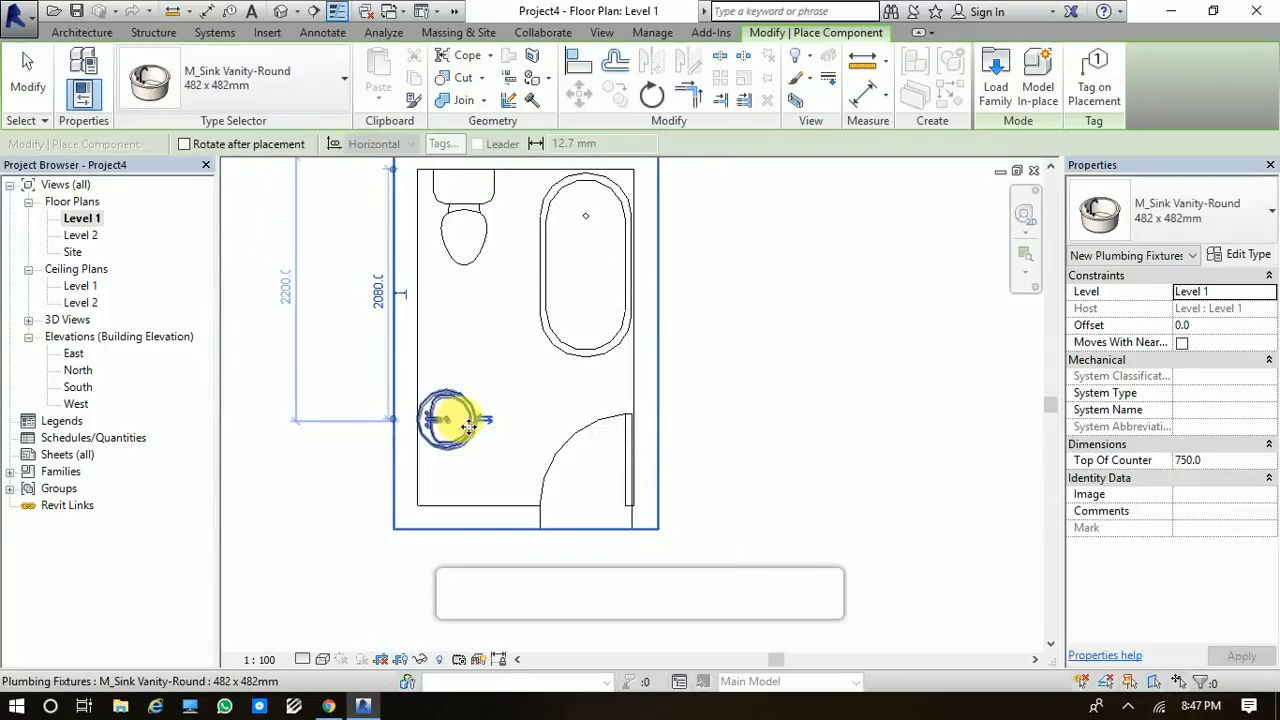
{"action": "key", "text": "Escape"}
{"action": "key", "text": "Escape"}
Move the sink down along the left wall to about 2380 mm from the upper wall
{"action": "left_click", "coordinate": [463, 418]}
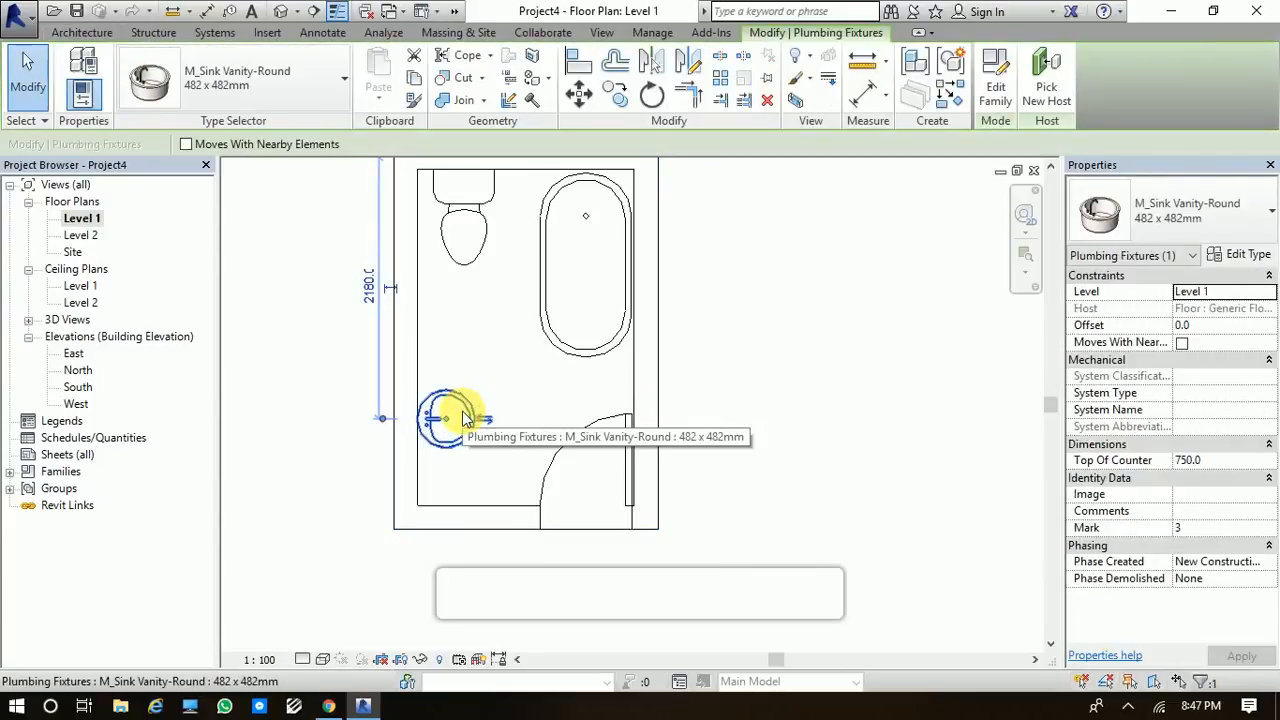
{"action": "left_click_drag", "start_coordinate": [463, 418], "coordinate": [470, 421]}
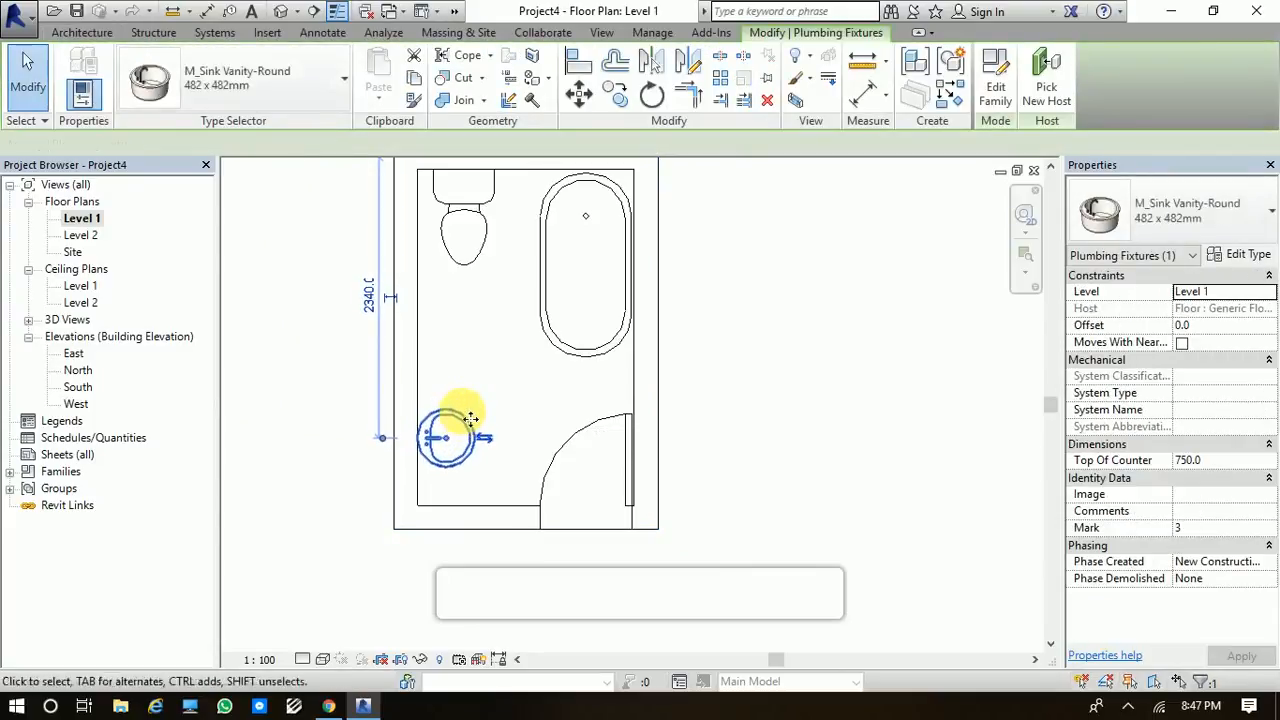
{"action": "left_click", "coordinate": [714, 380]}
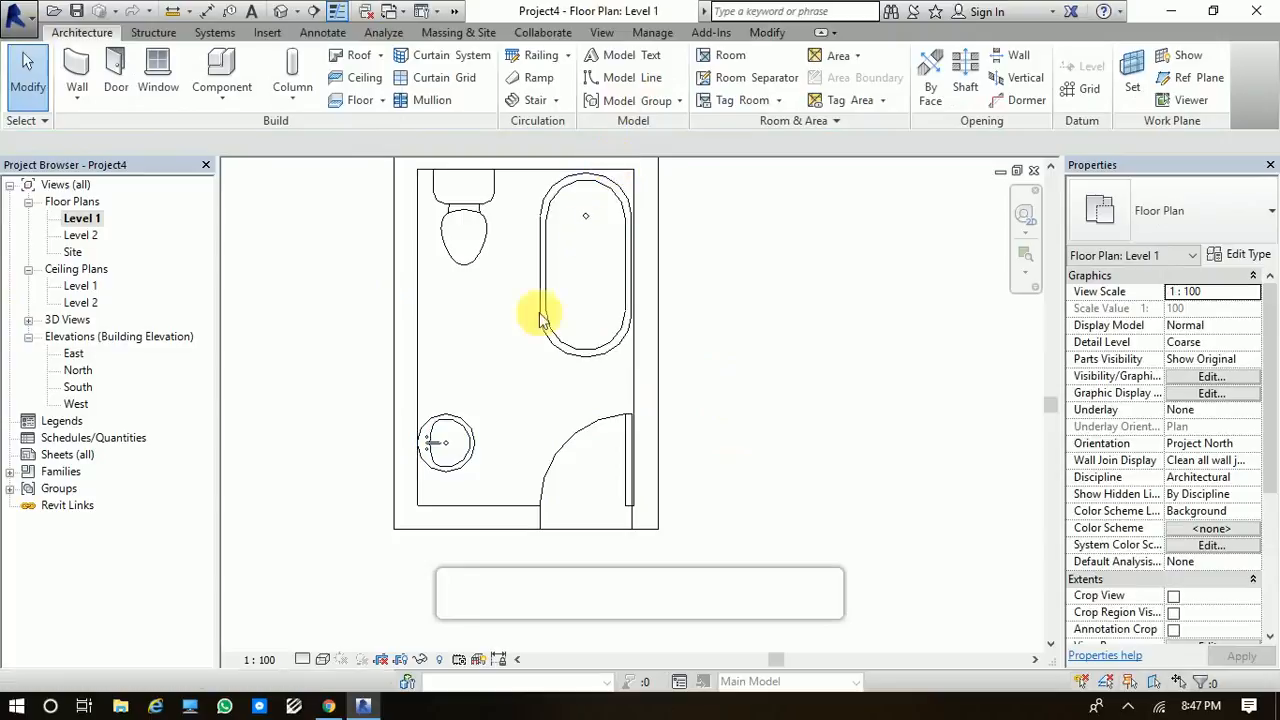
Move the sink up along the left wall to about 1700 mm from the upper wall
{"action": "scroll", "coordinate": [586, 260], "scroll_direction": "down", "scroll_amount": 1}
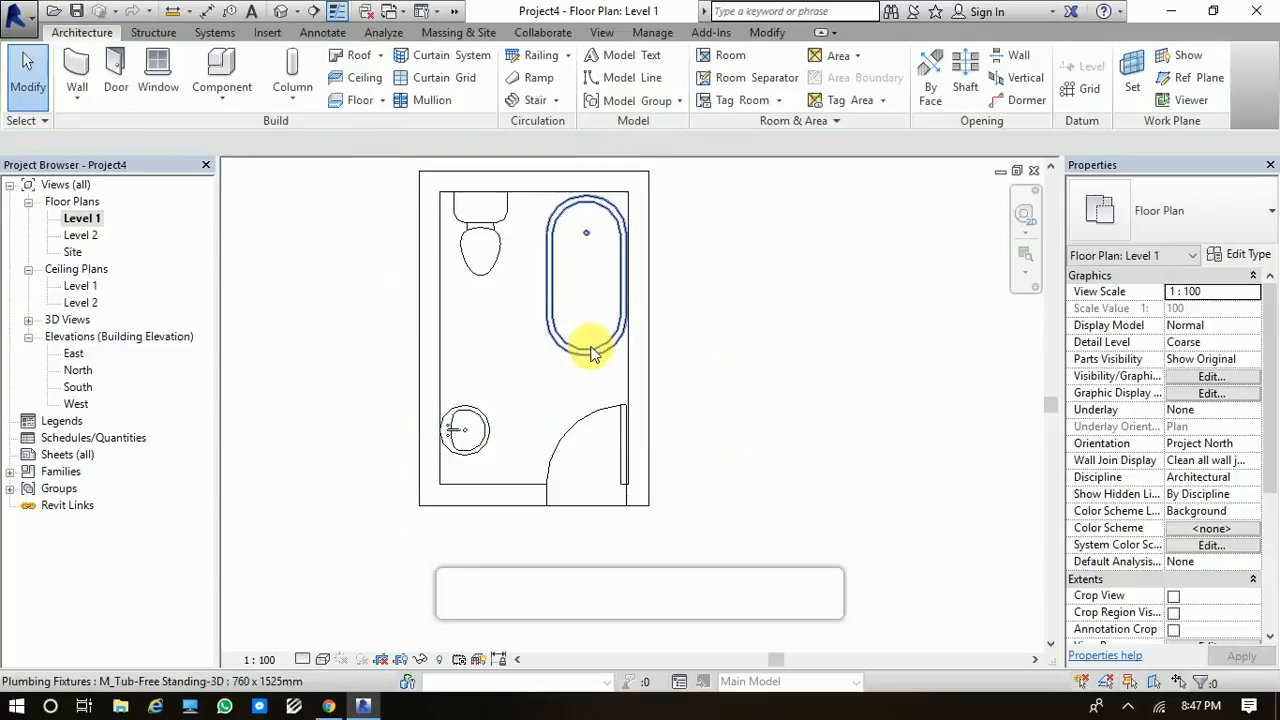
{"action": "left_click", "coordinate": [472, 425]}
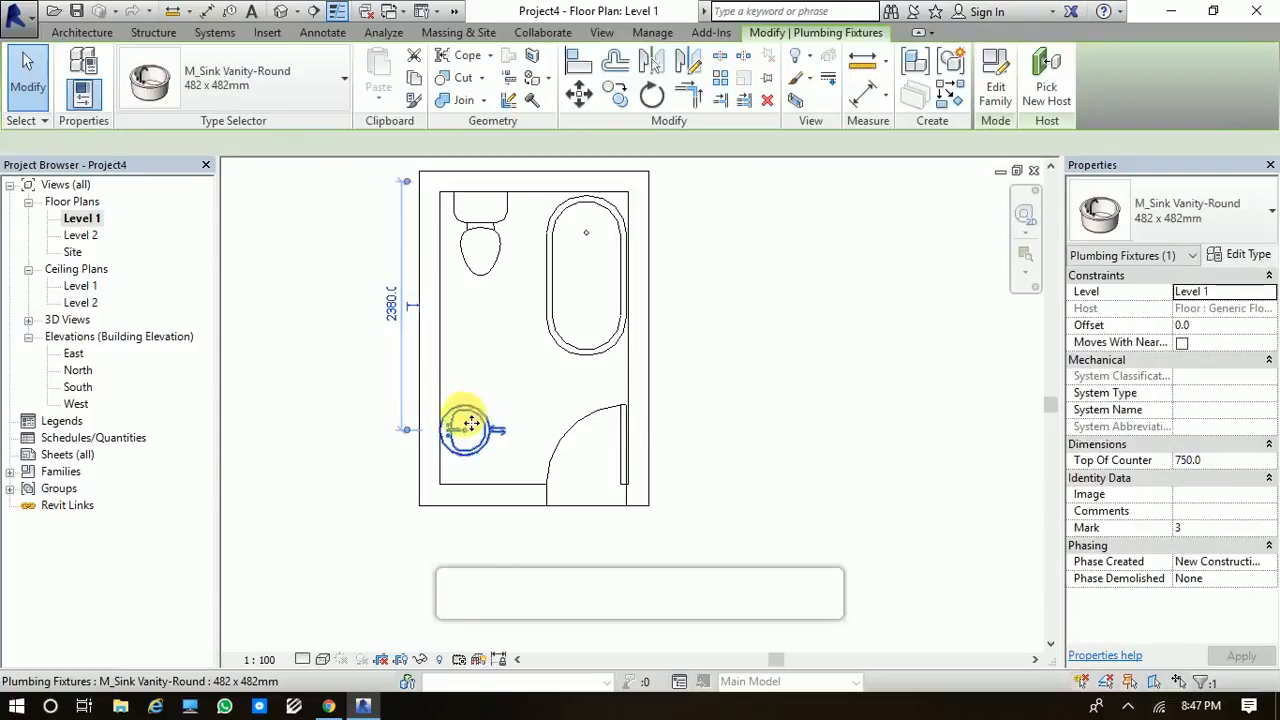
{"action": "left_click_drag", "start_coordinate": [472, 413], "coordinate": [474, 352]}
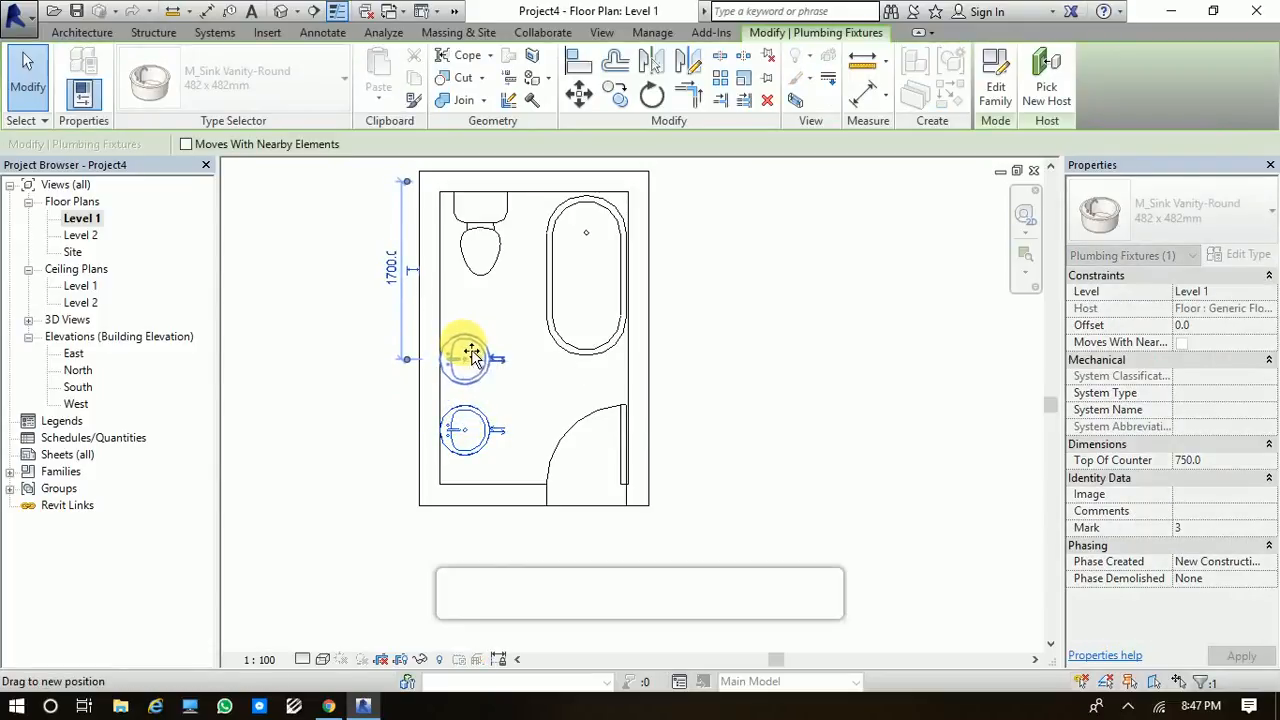
{"action": "left_click_drag", "start_coordinate": [472, 355], "coordinate": [474, 357]}
{"action": "left_click", "coordinate": [771, 377]}
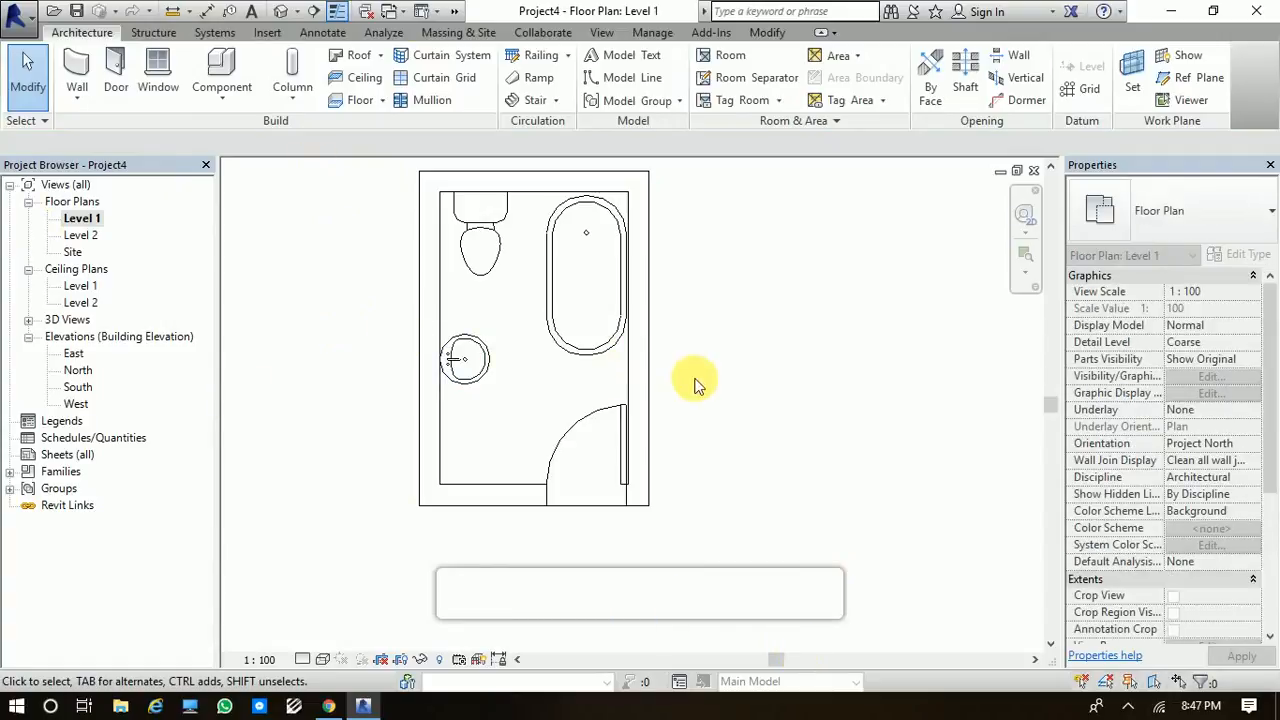
Set the round vanity sink's offset from Level 1 to 500 mm
{"action": "scroll", "coordinate": [697, 385], "scroll_direction": "down", "scroll_amount": 2}
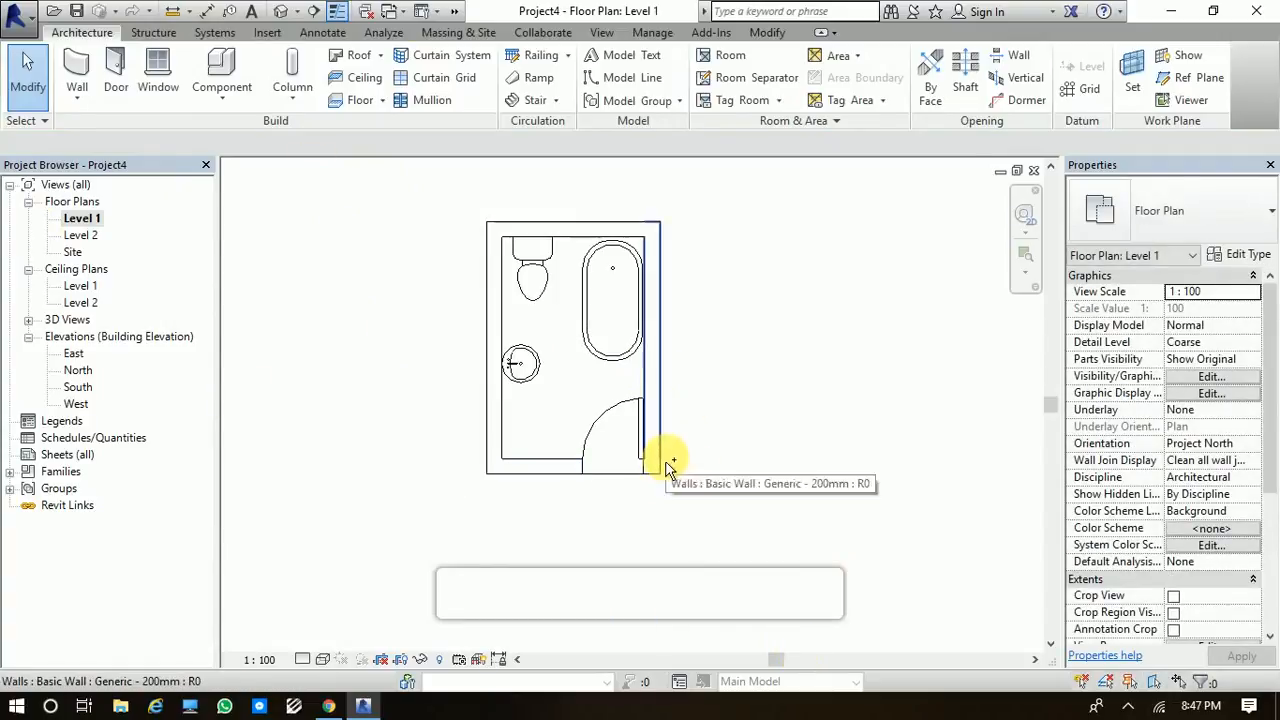
{"action": "scroll", "coordinate": [666, 457], "scroll_direction": "up", "scroll_amount": 1}
{"action": "left_click", "coordinate": [464, 412]}
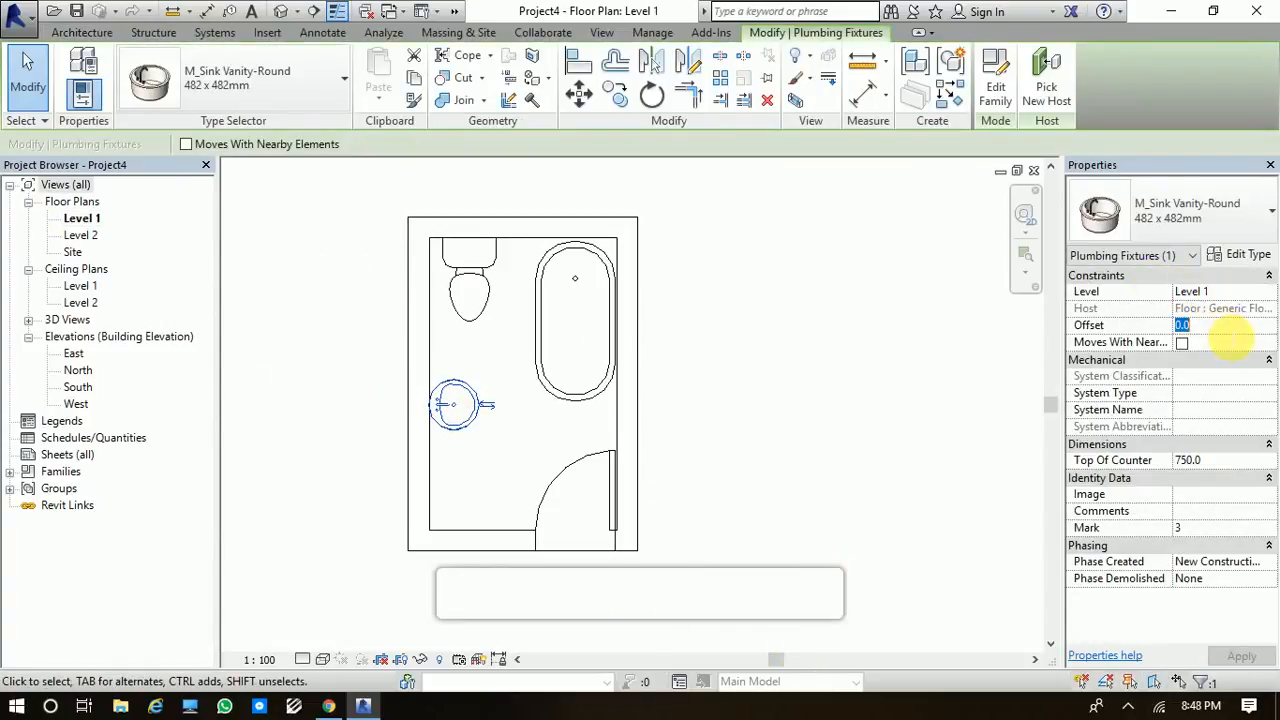
{"action": "type", "text": "00.0"}
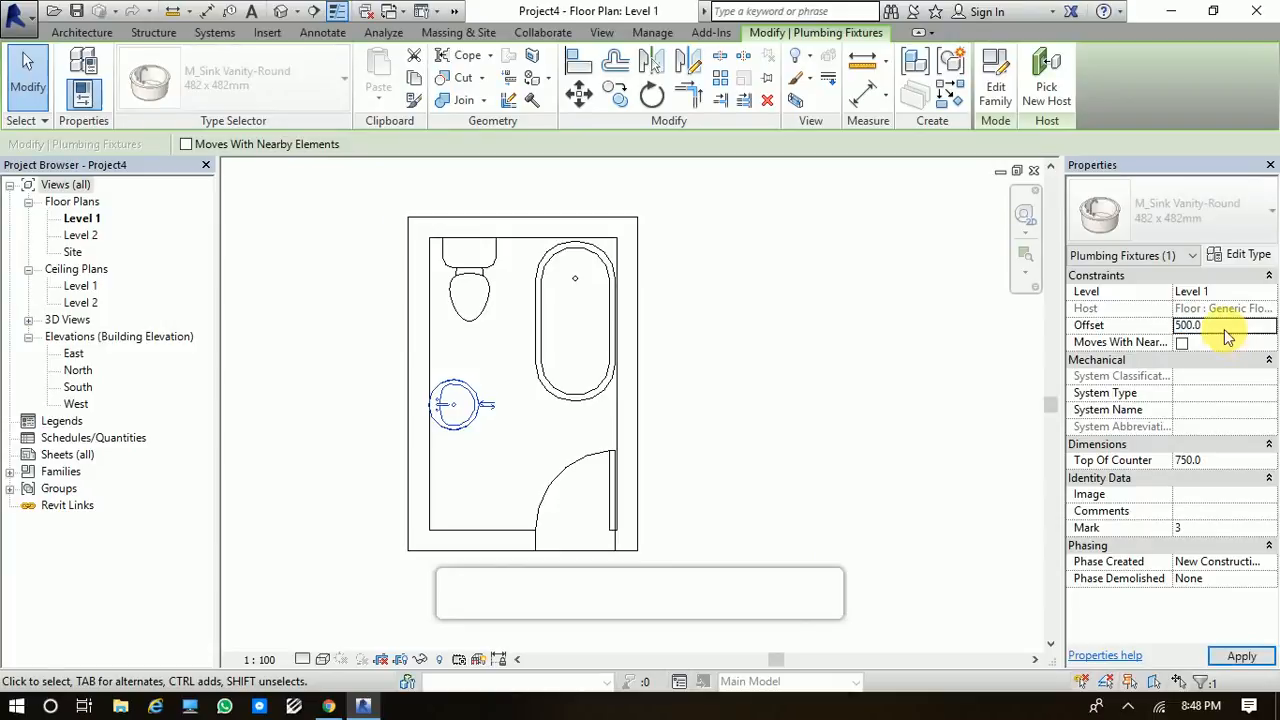
{"action": "left_click", "coordinate": [1240, 657]}
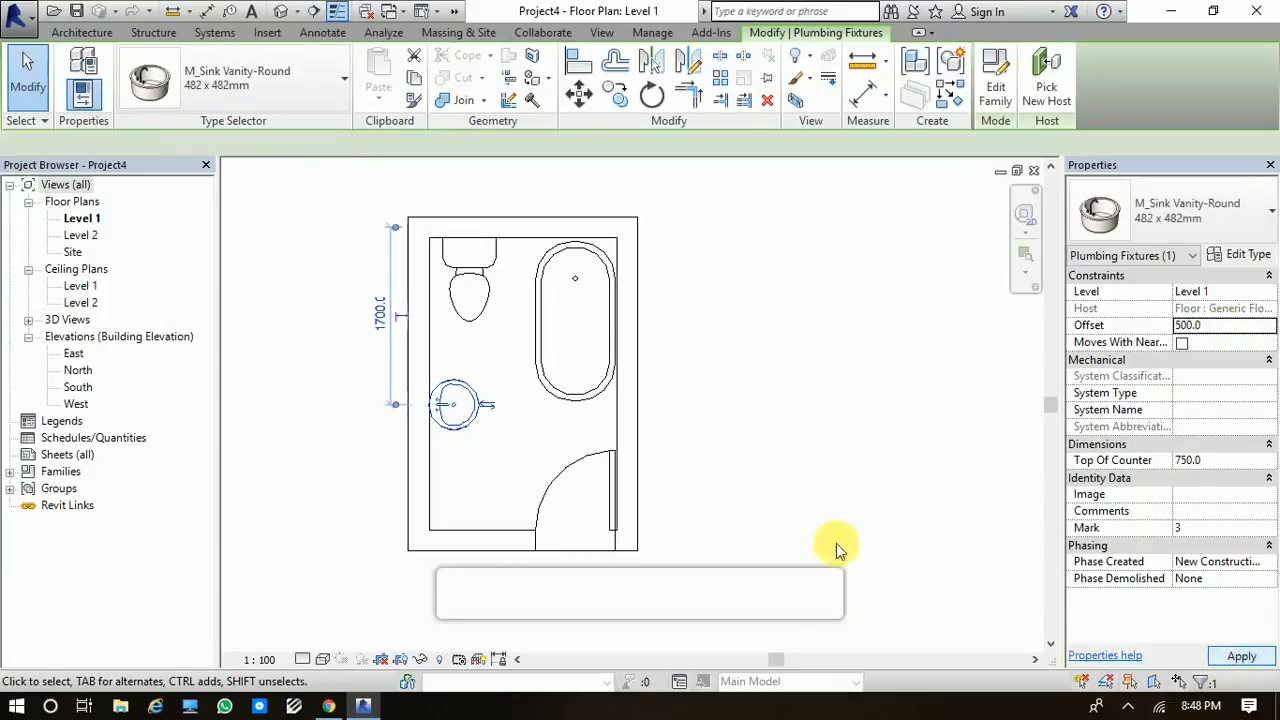
{"action": "left_click", "coordinate": [775, 425]}
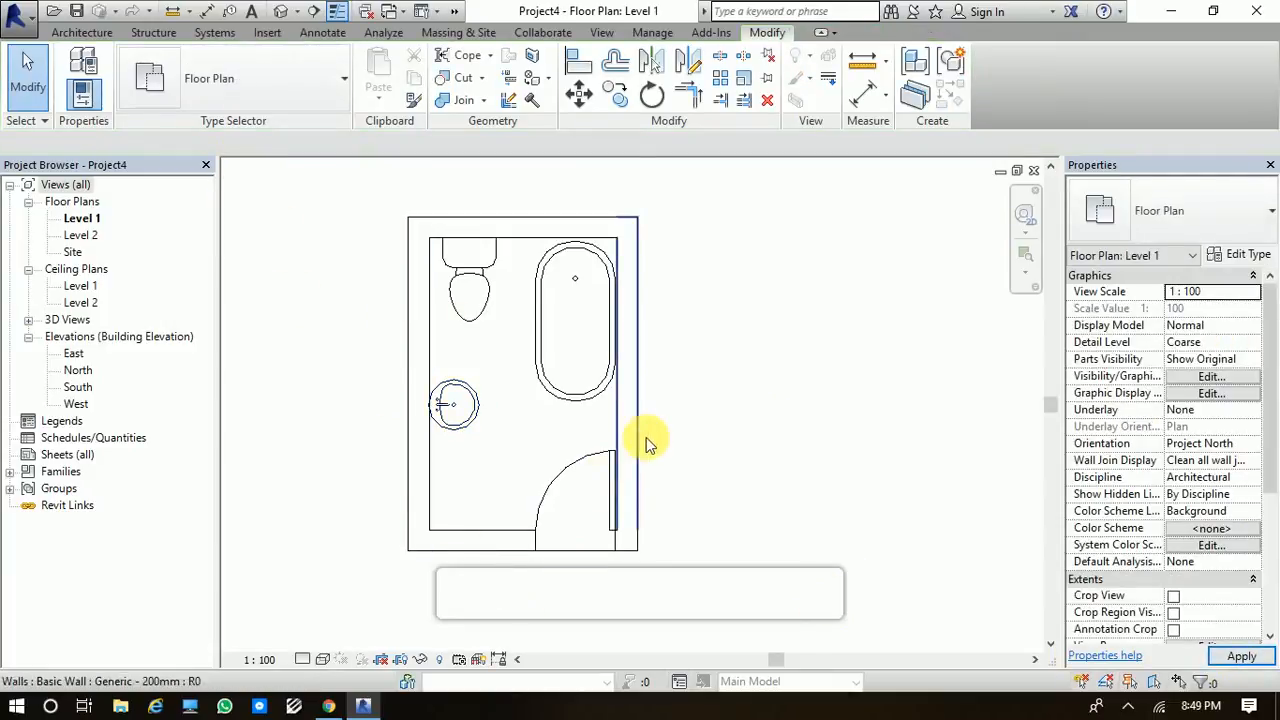
Set the Level 1 floor plan's visual style to Realistic and deselect the camera
{"action": "left_click", "coordinate": [323, 663]}
{"action": "left_click", "coordinate": [360, 634]}
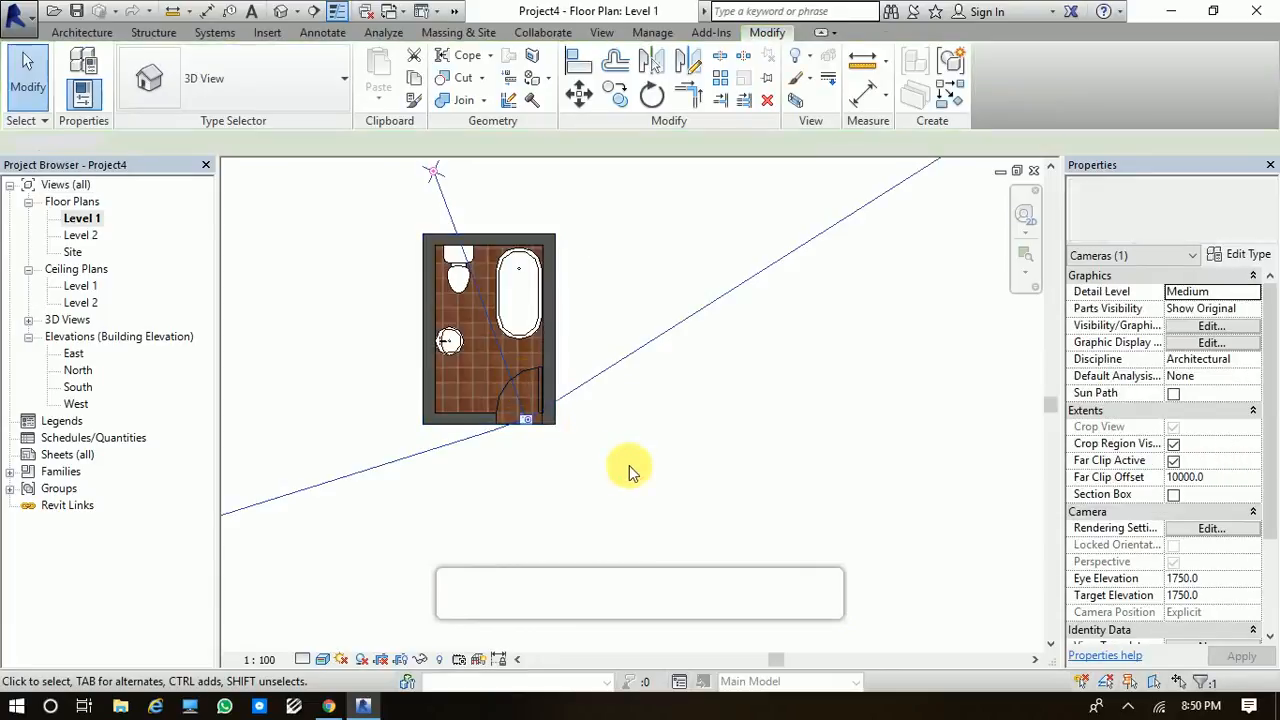
{"action": "key", "text": "Escape"}
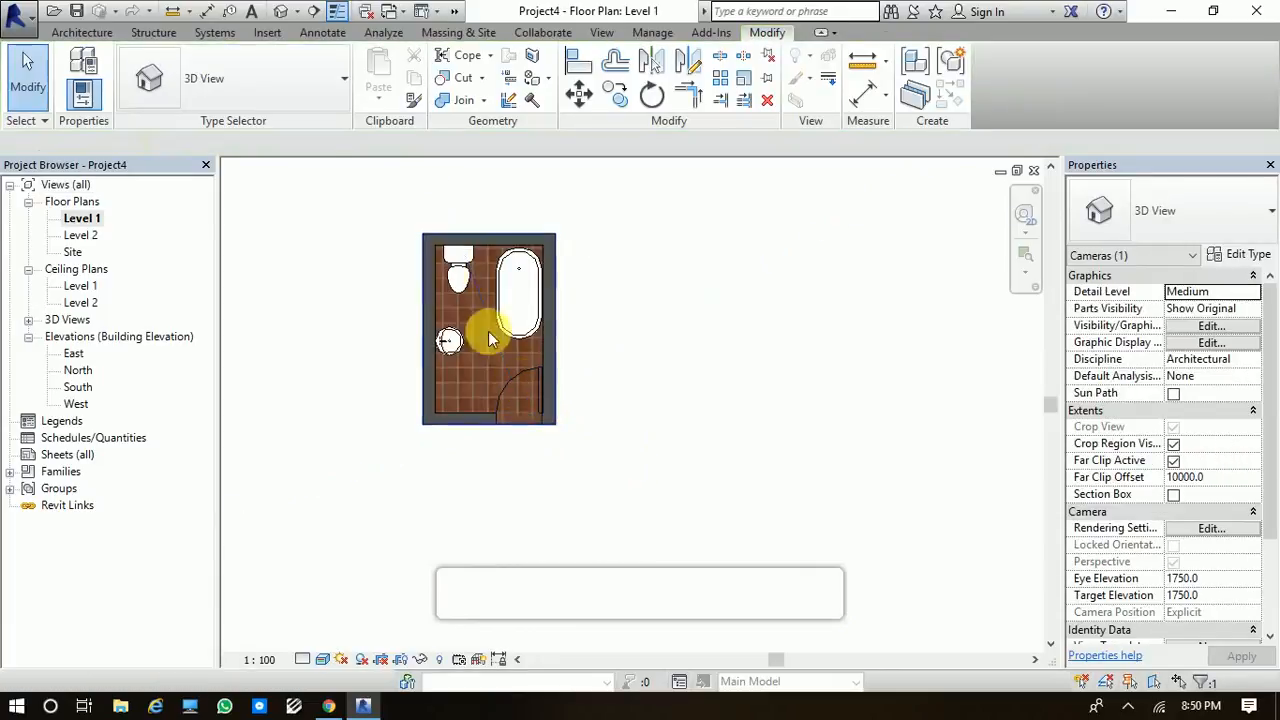
Create a 3D camera view from the door corner, aimed diagonally past the toilet corner of the bathroom
{"action": "key", "text": "Escape"}
{"action": "left_click", "coordinate": [297, 12]}
{"action": "left_click", "coordinate": [260, 56]}
{"action": "left_click", "coordinate": [524, 399]}
{"action": "middle_click_drag", "start_coordinate": [457, 288], "coordinate": [456, 404]}
{"action": "scroll", "coordinate": [456, 404], "scroll_direction": "down", "scroll_amount": 2}
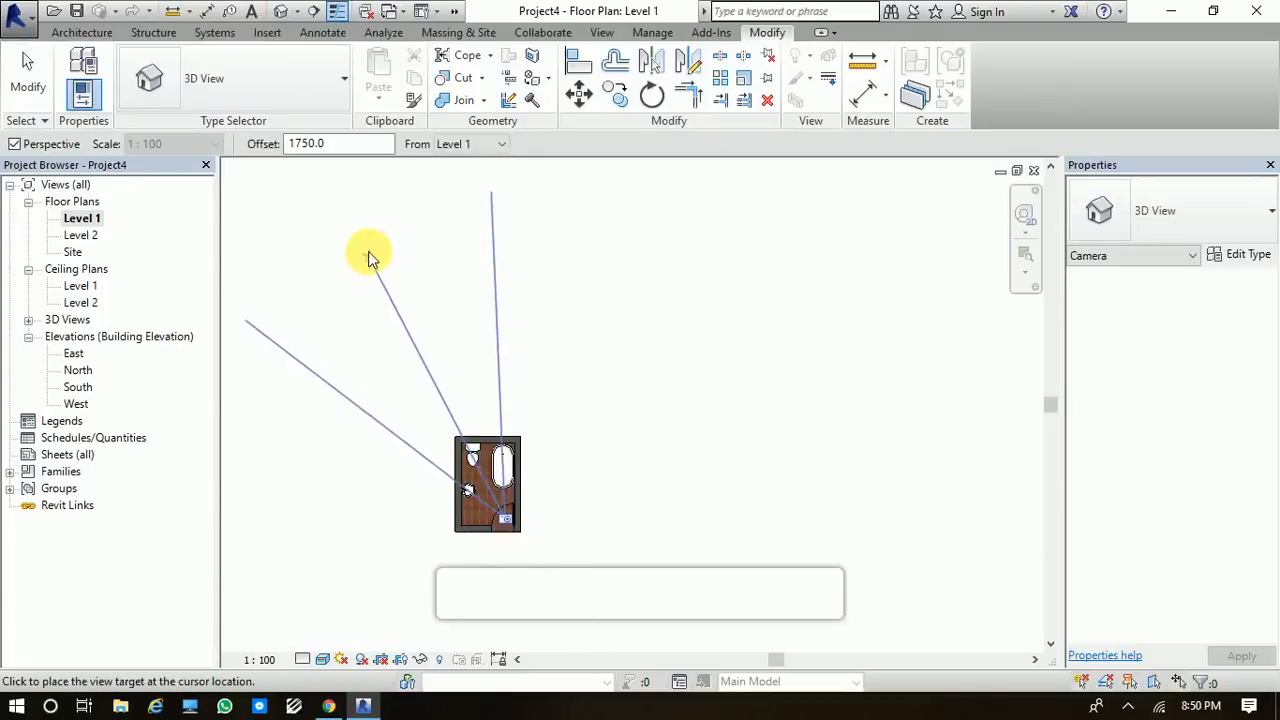
{"action": "left_click", "coordinate": [366, 245]}
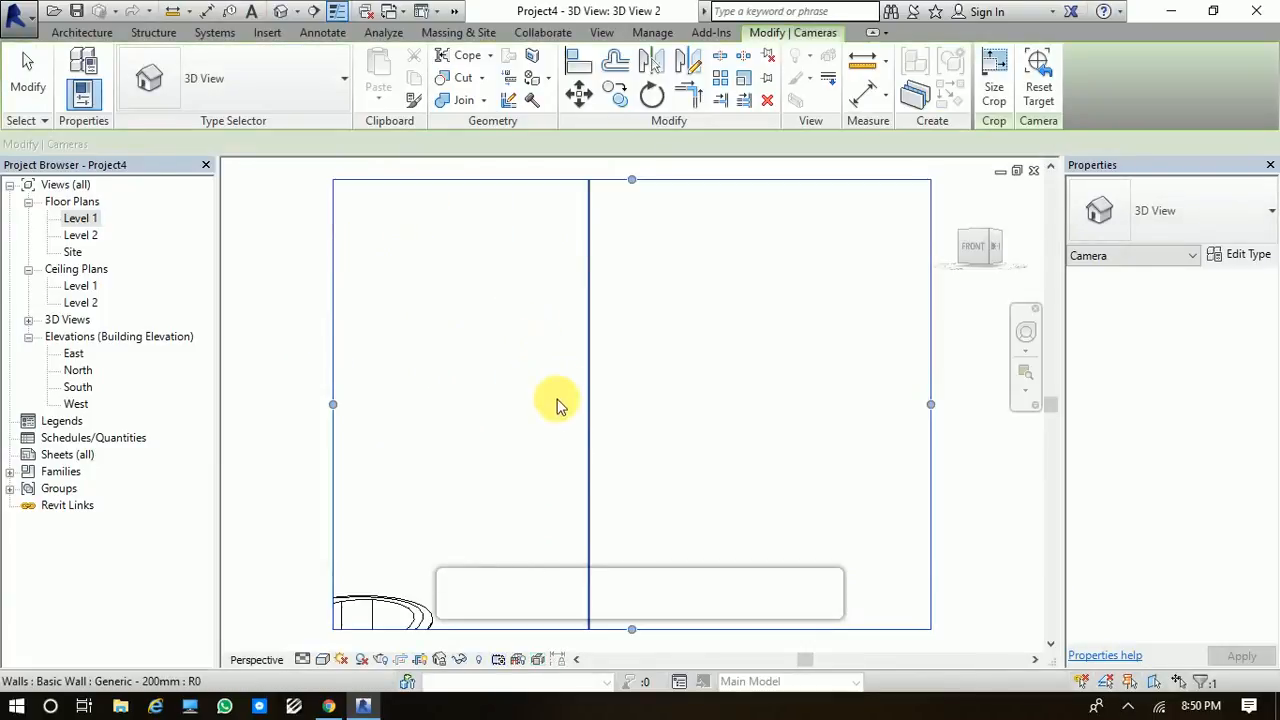
Set the round vanity sink's offset from Level 1 to 300 mm and inspect it in the camera view
{"action": "left_click", "coordinate": [540, 310]}
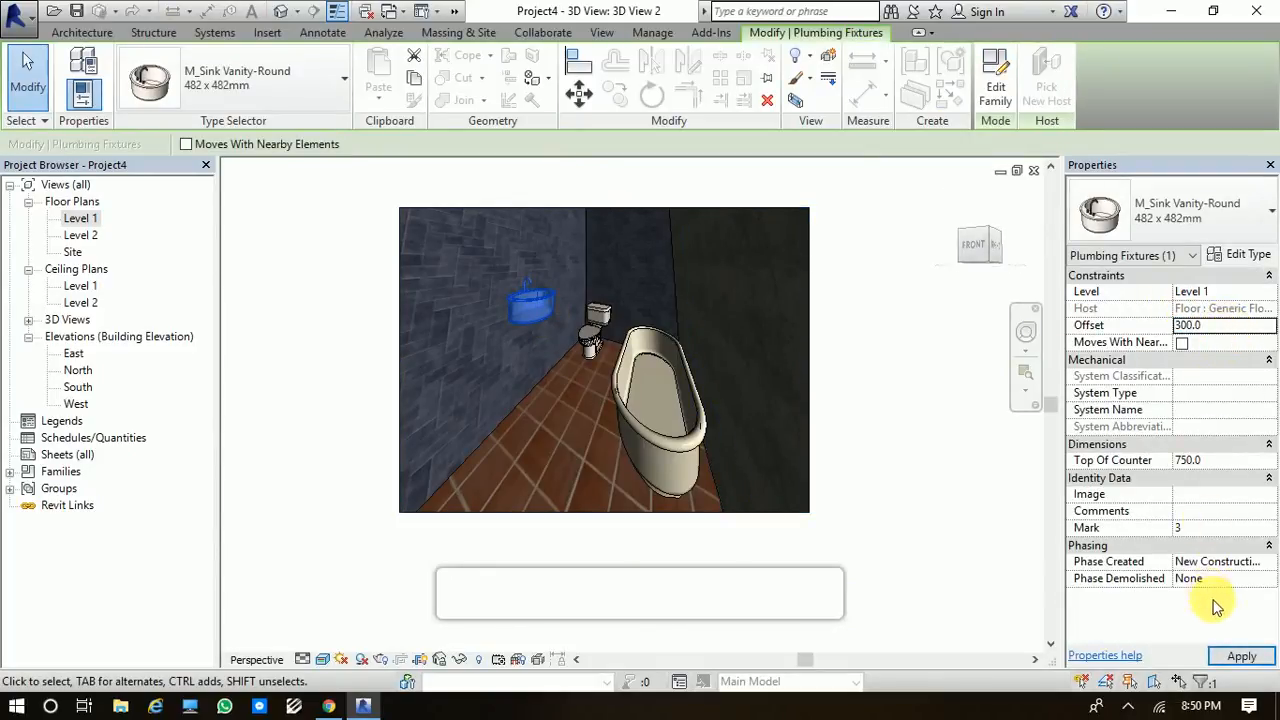
{"action": "left_click", "coordinate": [1238, 657]}
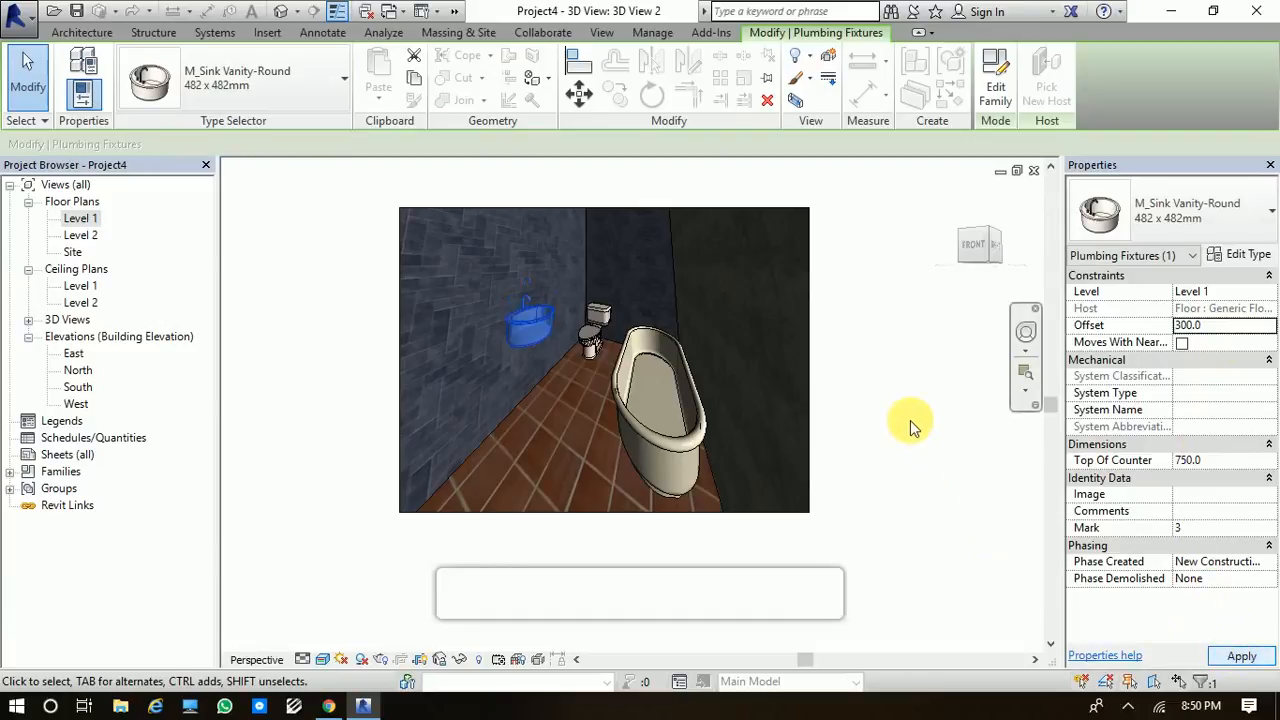
{"action": "left_click", "coordinate": [893, 421]}
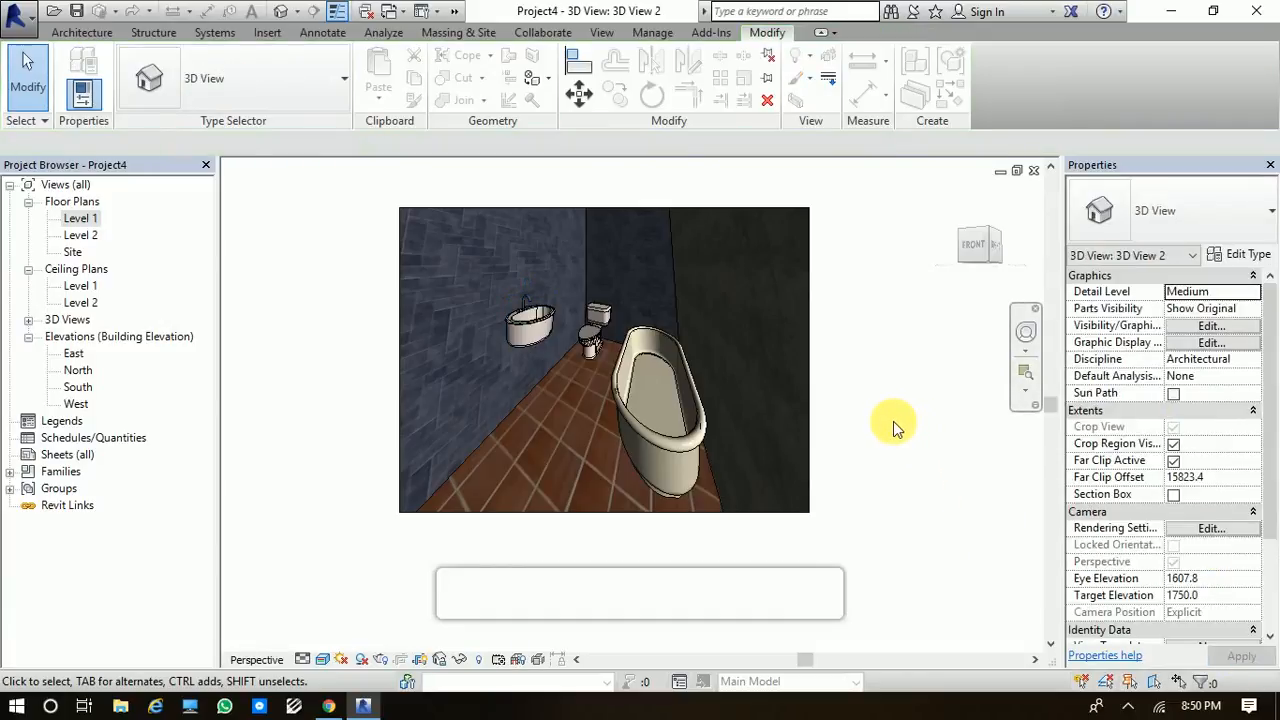
{"action": "middle_click_drag", "start_coordinate": [651, 486], "coordinate": [620, 445], "text": "shift"}
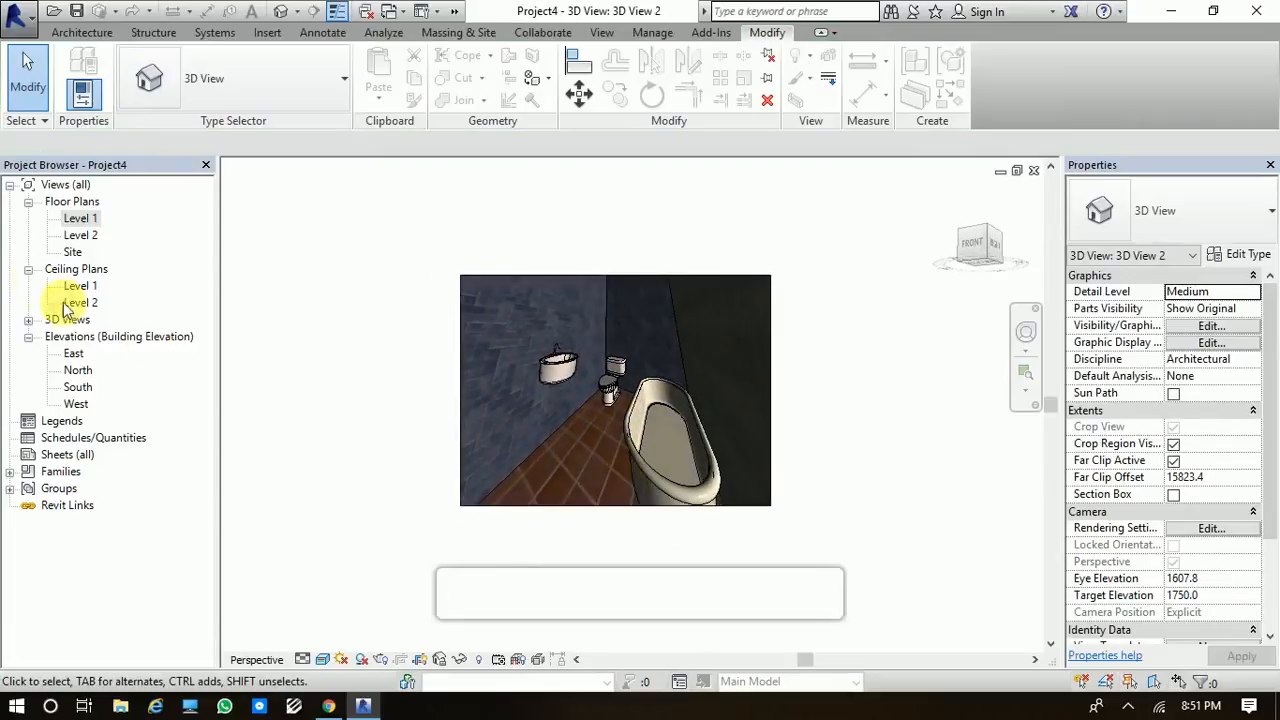
Add an automatic 600 x 1200mm grid compound ceiling to the bathroom in the Level 1 floor plan
{"action": "double_click", "coordinate": [80, 218]}
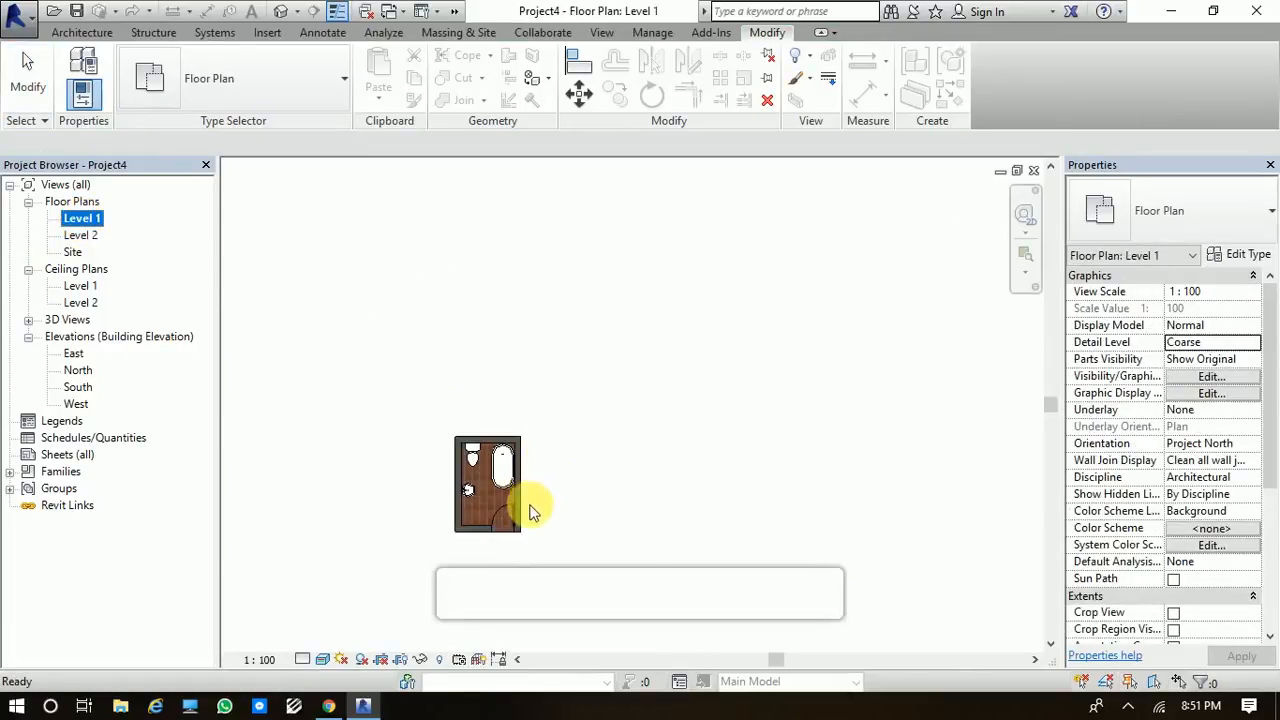
{"action": "scroll", "coordinate": [529, 505], "scroll_direction": "up", "scroll_amount": 3}
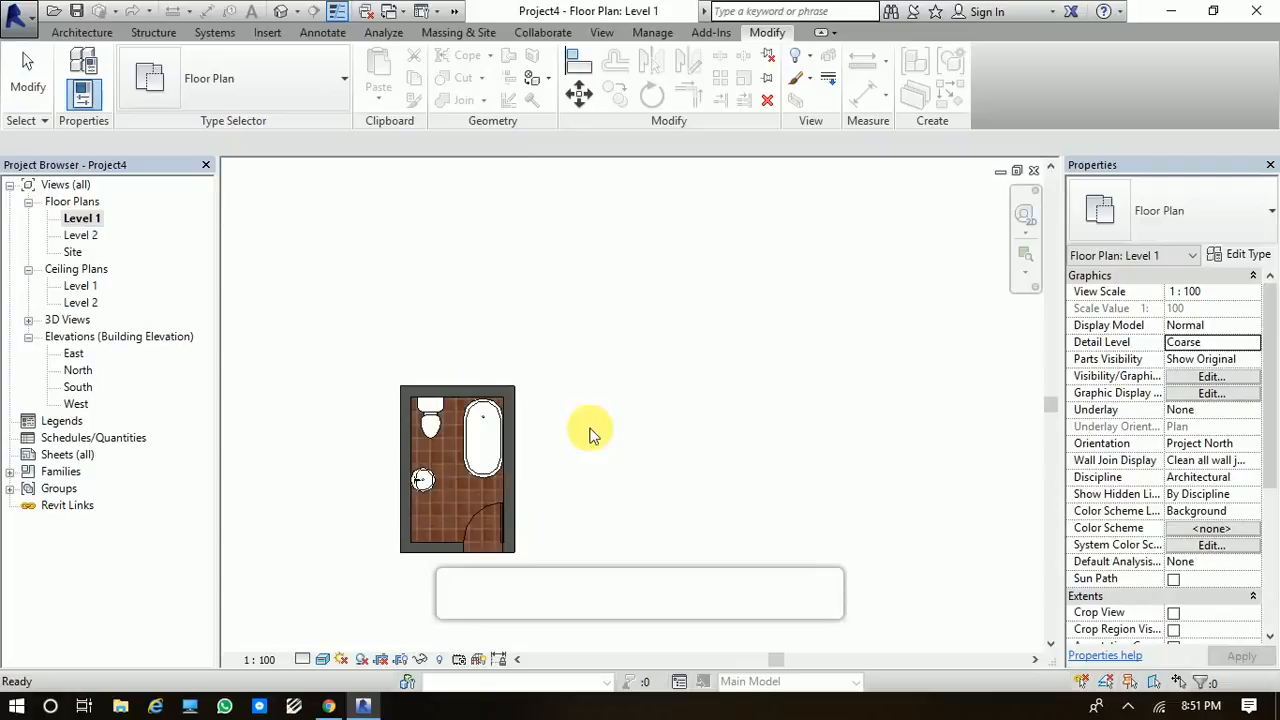
{"action": "left_click", "coordinate": [100, 34]}
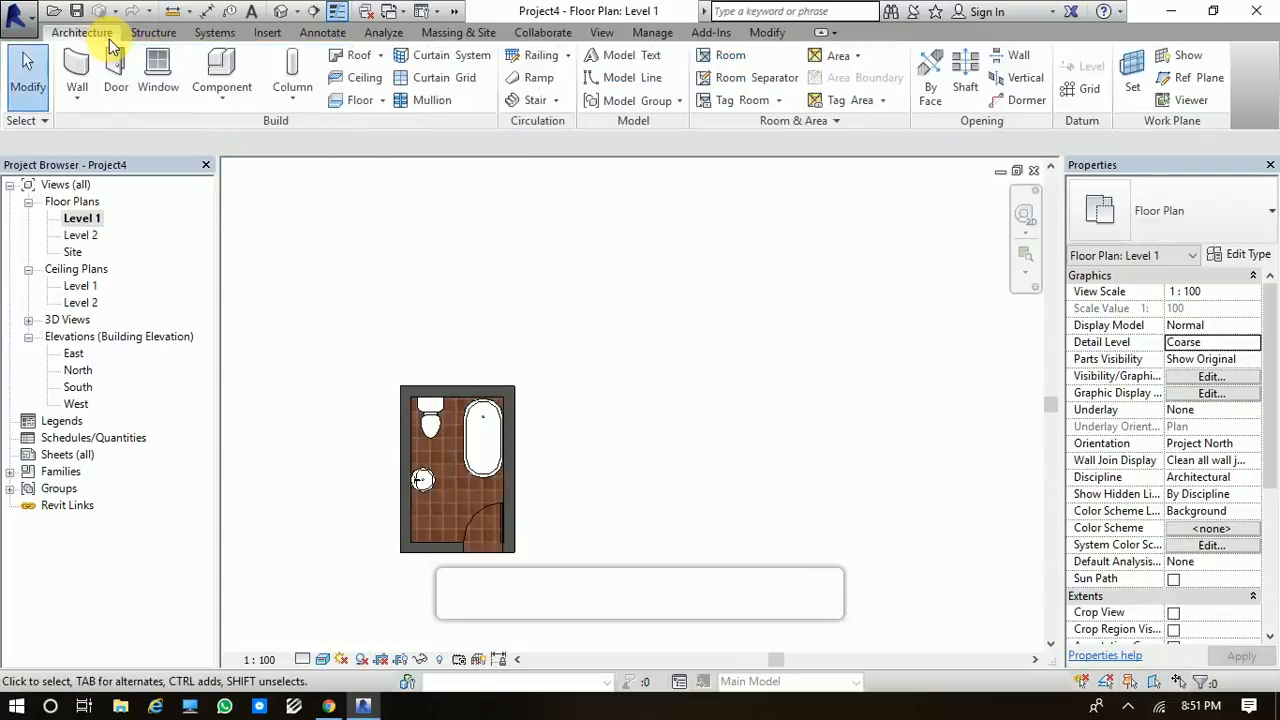
{"action": "left_click", "coordinate": [360, 80]}
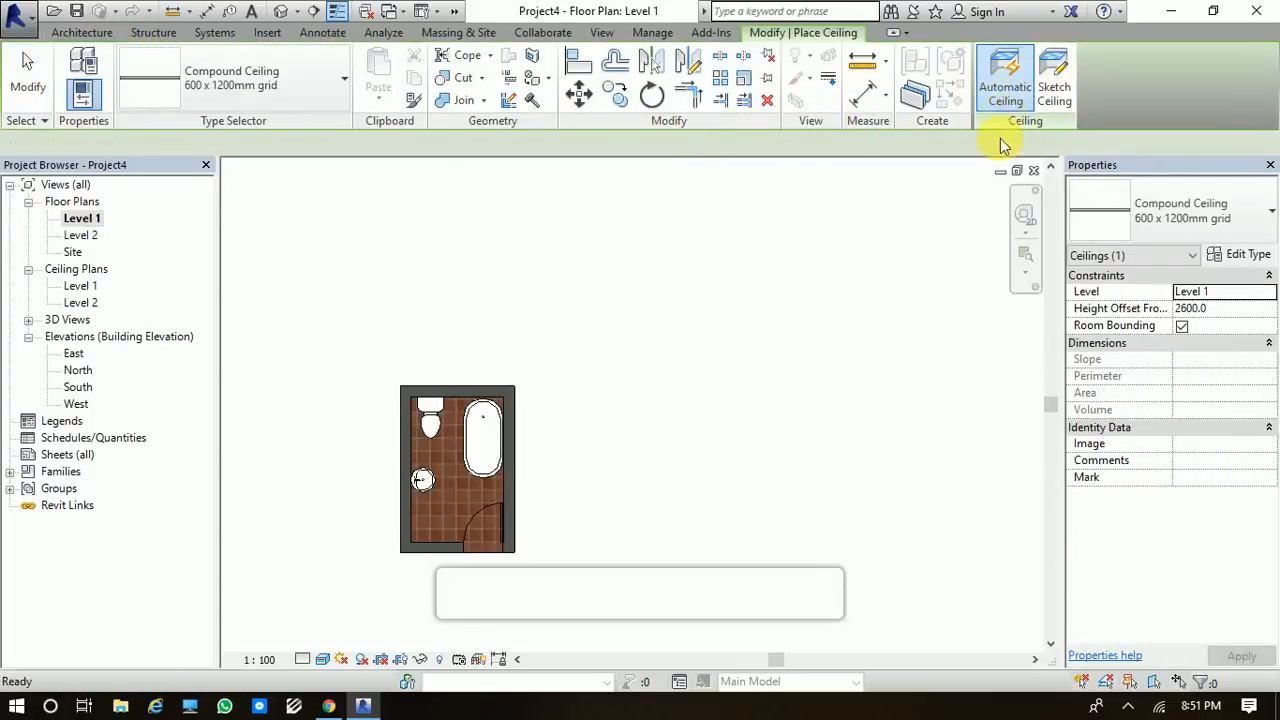
{"action": "left_click", "coordinate": [425, 420]}
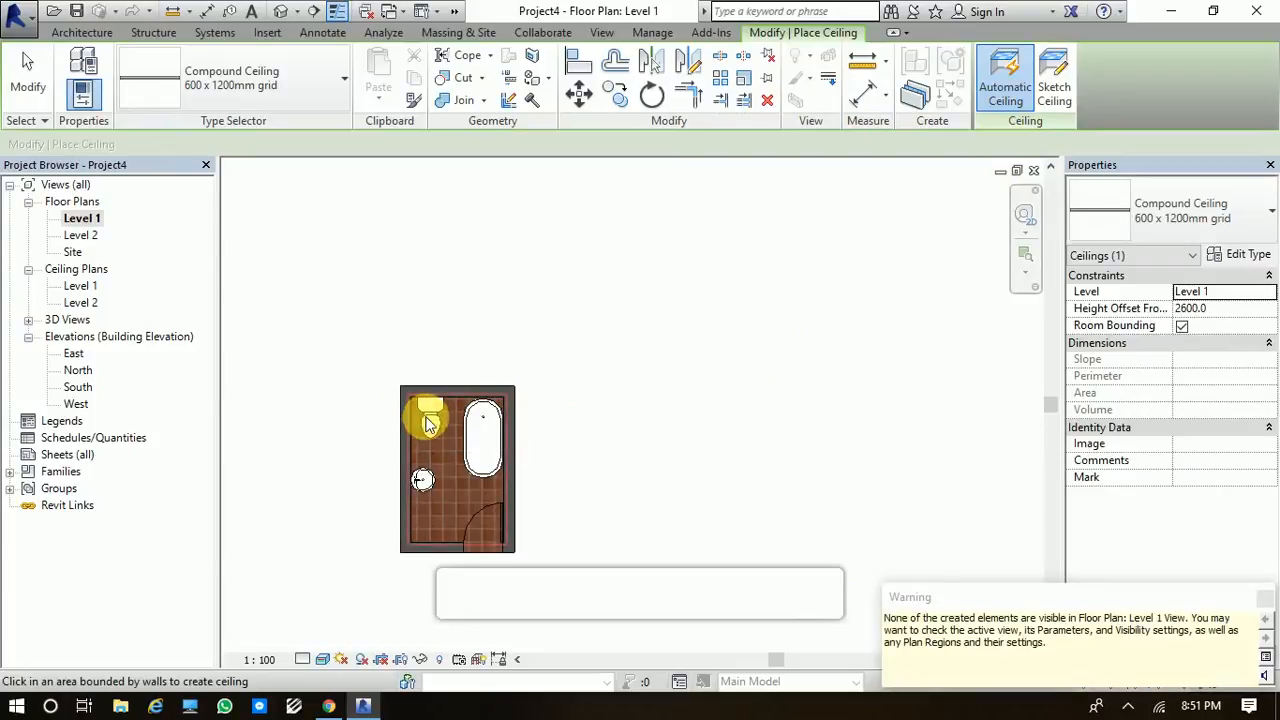
Open the layer structure of the bathroom ceiling's type from the Level 1 ceiling plan
{"action": "double_click", "coordinate": [80, 286]}
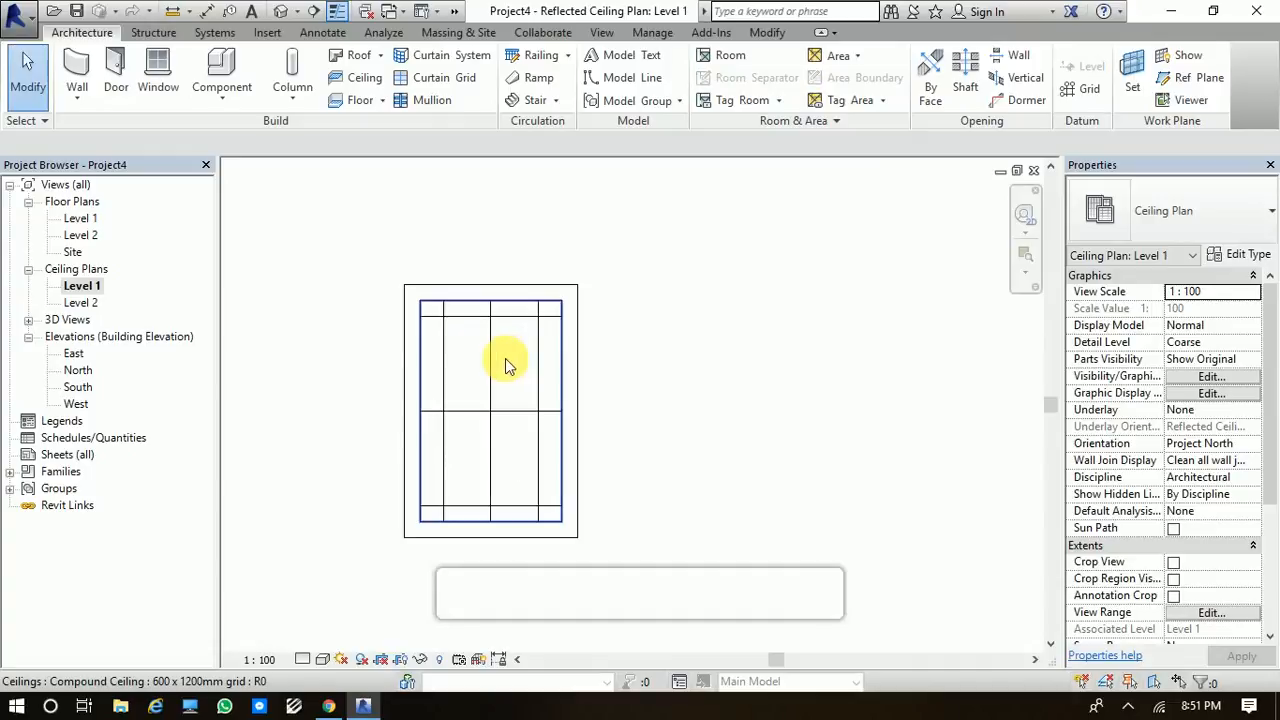
{"action": "left_click", "coordinate": [505, 362]}
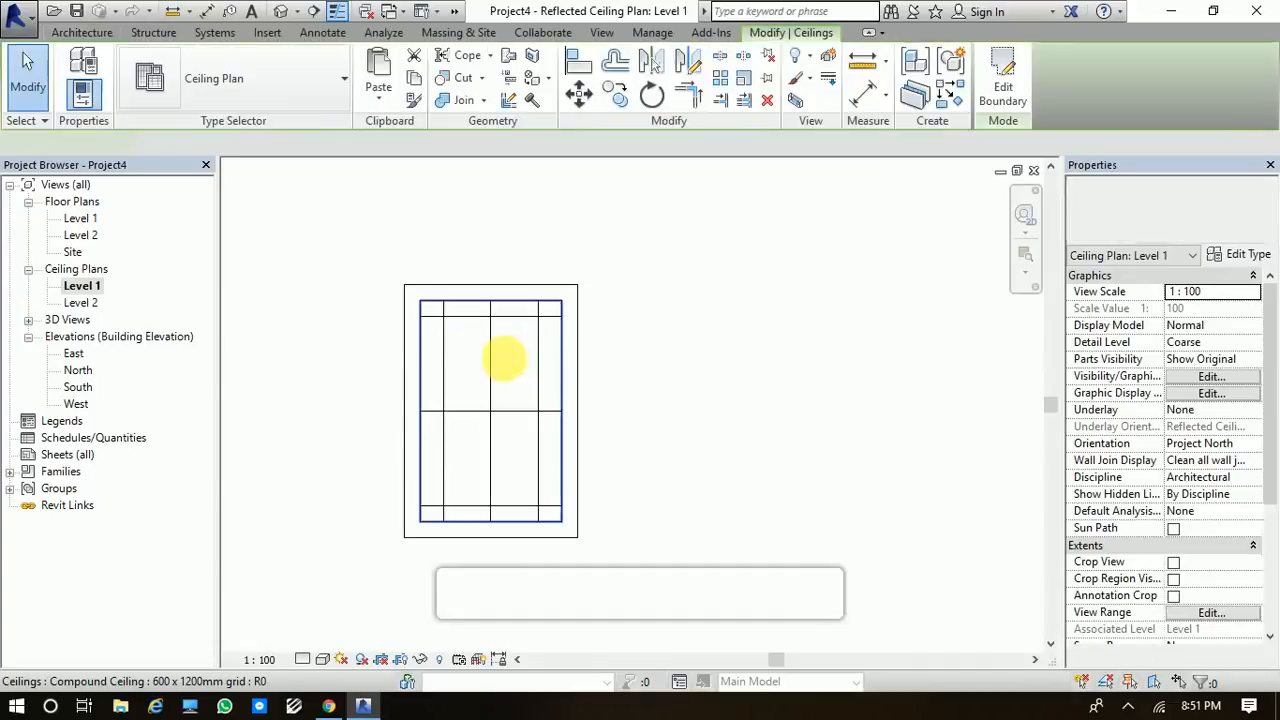
{"action": "left_click", "coordinate": [1248, 257]}
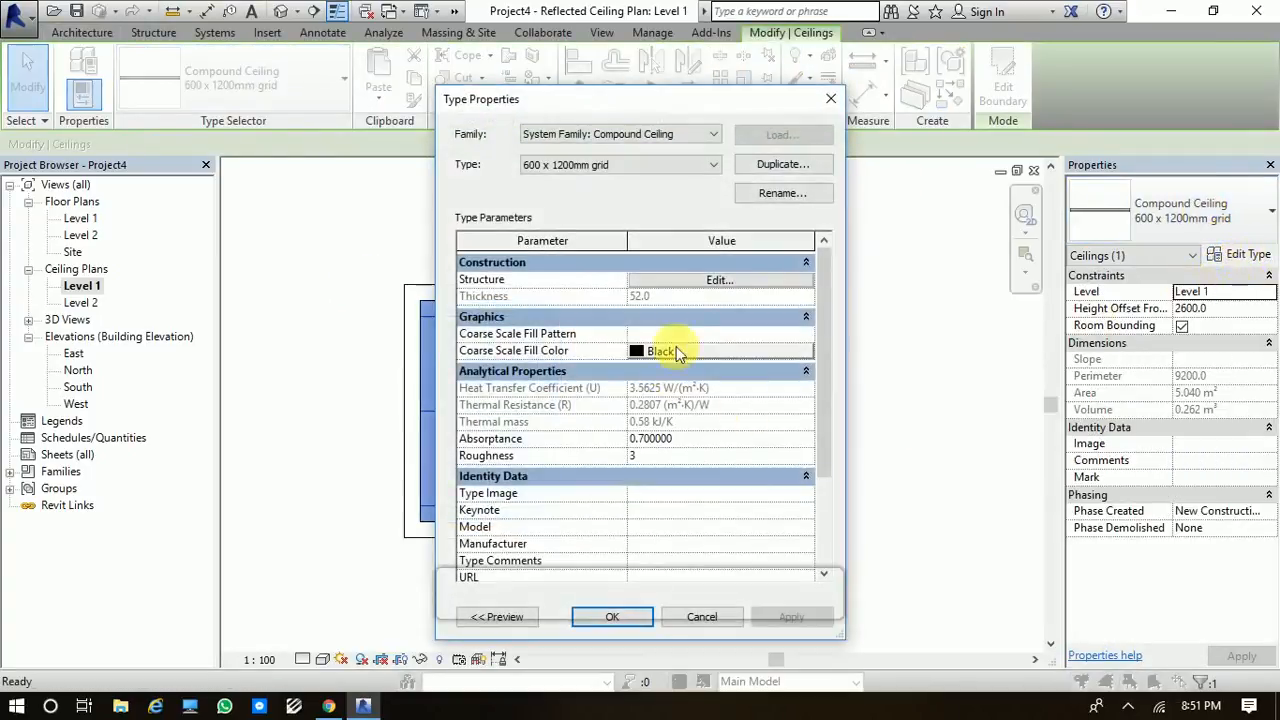
{"action": "left_click", "coordinate": [718, 281]}
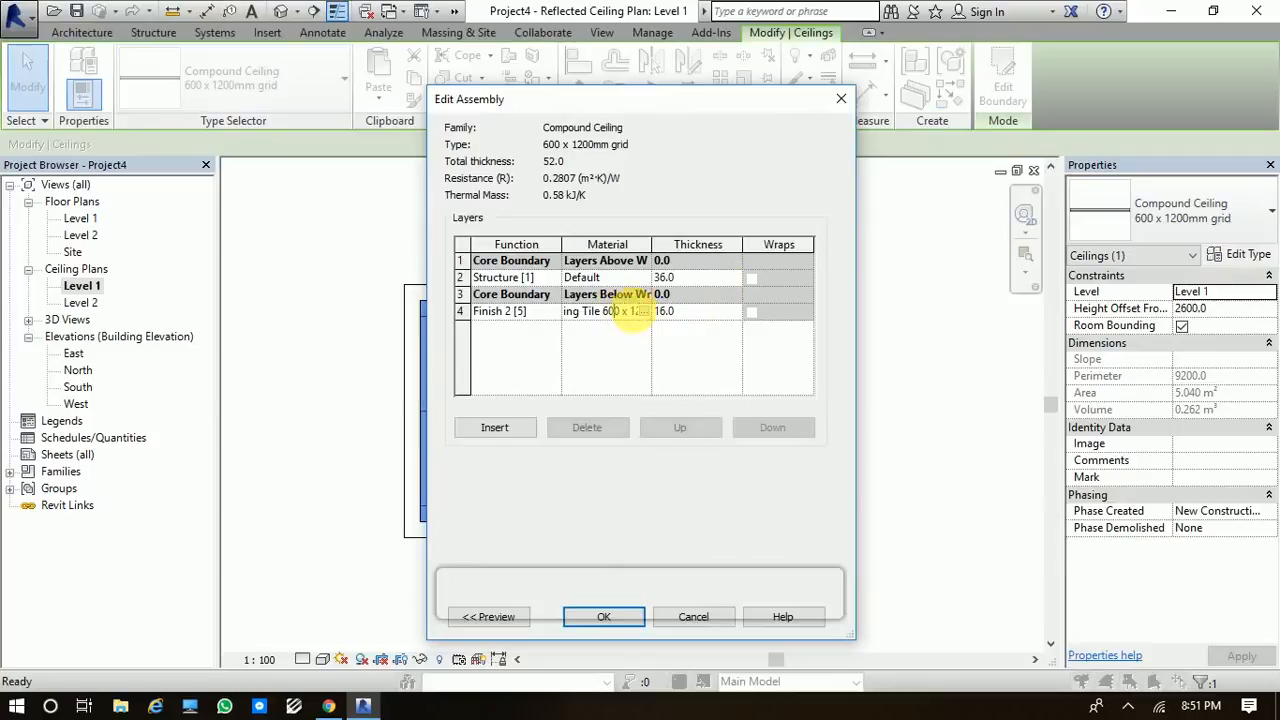
Assign Gypsum Wall Board (1) to the ceiling's Finish 2 [5] layer and accept the type changes
{"action": "left_click", "coordinate": [640, 314]}
{"action": "left_click", "coordinate": [645, 312]}
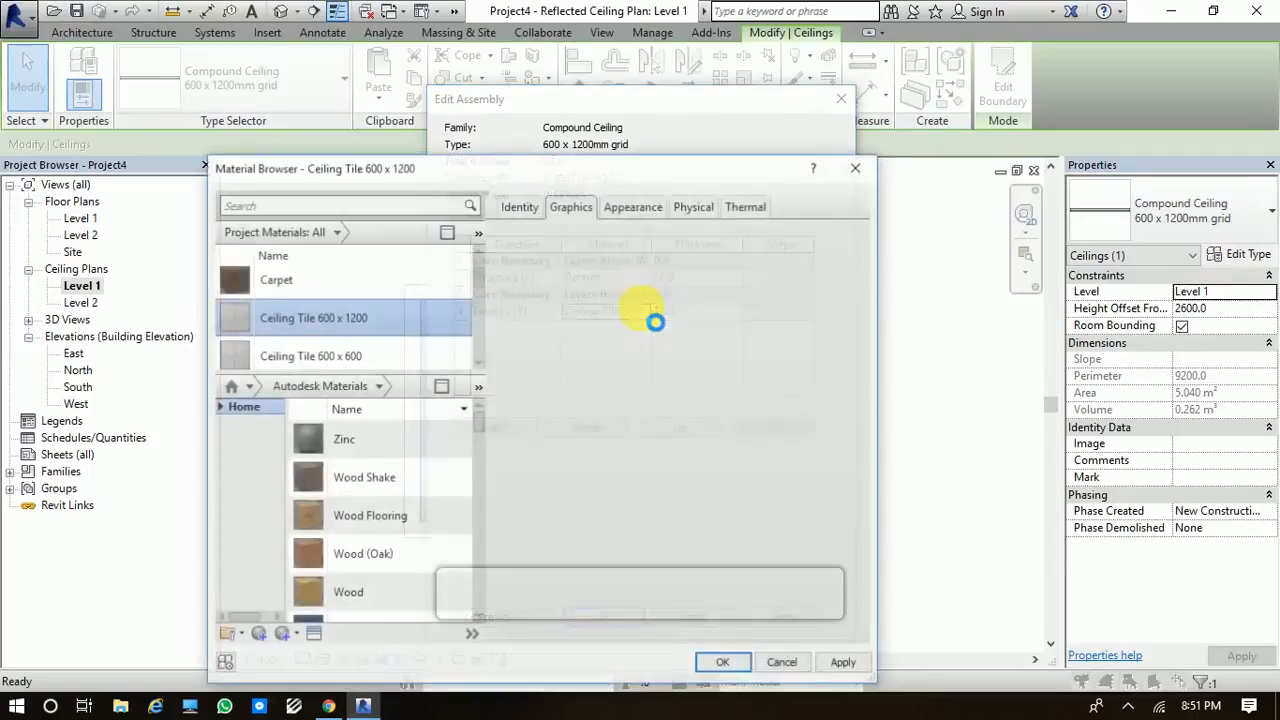
{"action": "scroll", "coordinate": [314, 318], "scroll_direction": "down", "scroll_amount": 8}
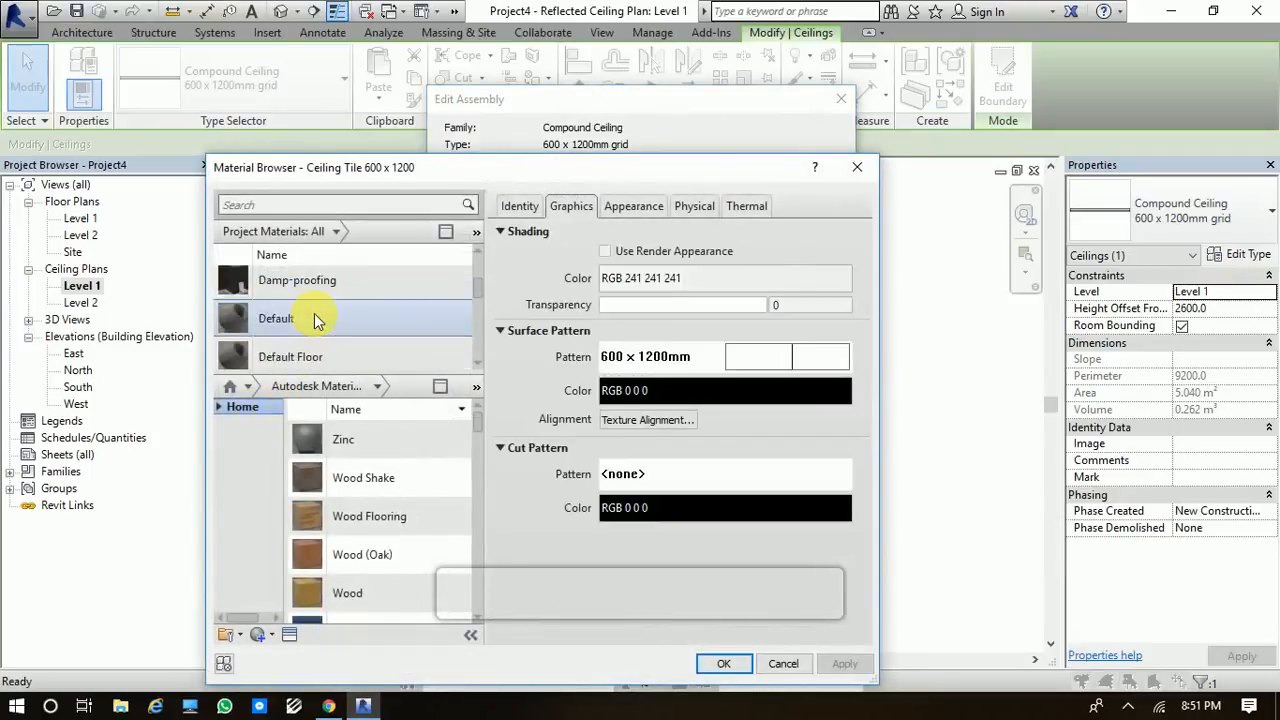
{"action": "scroll", "coordinate": [314, 313], "scroll_direction": "down", "scroll_amount": 5}
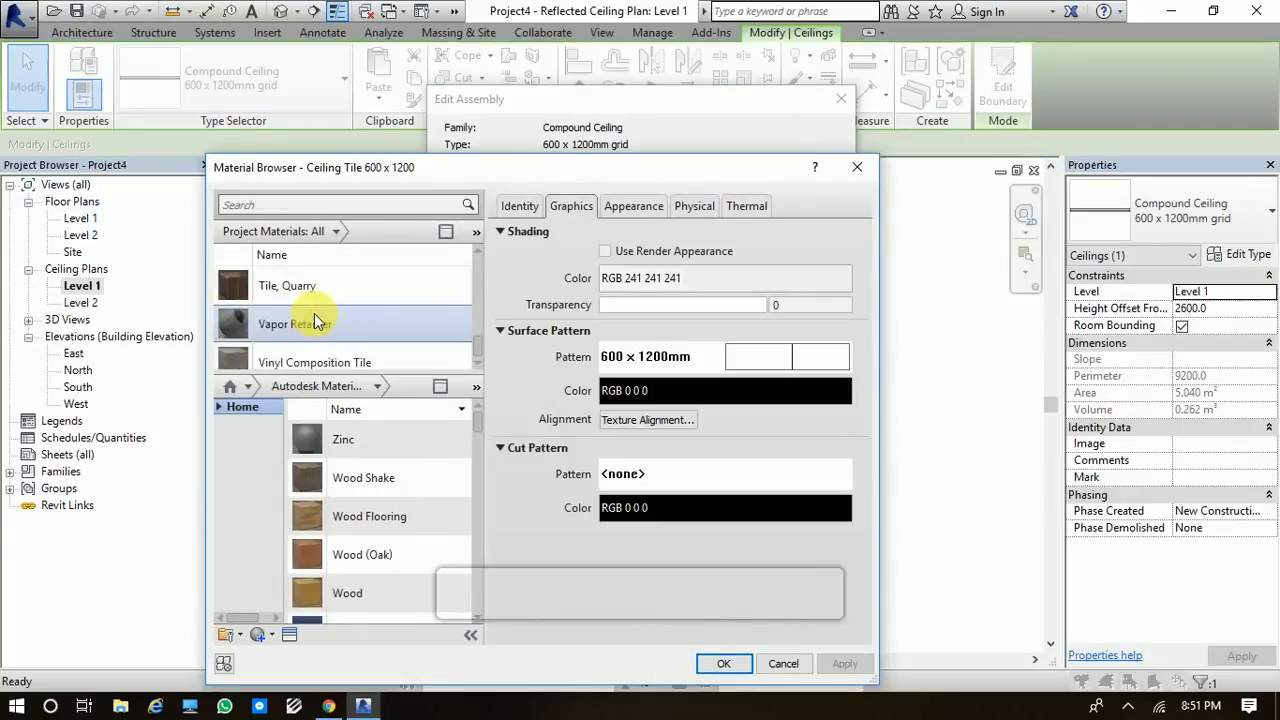
{"action": "scroll", "coordinate": [353, 284], "scroll_direction": "up", "scroll_amount": 3}
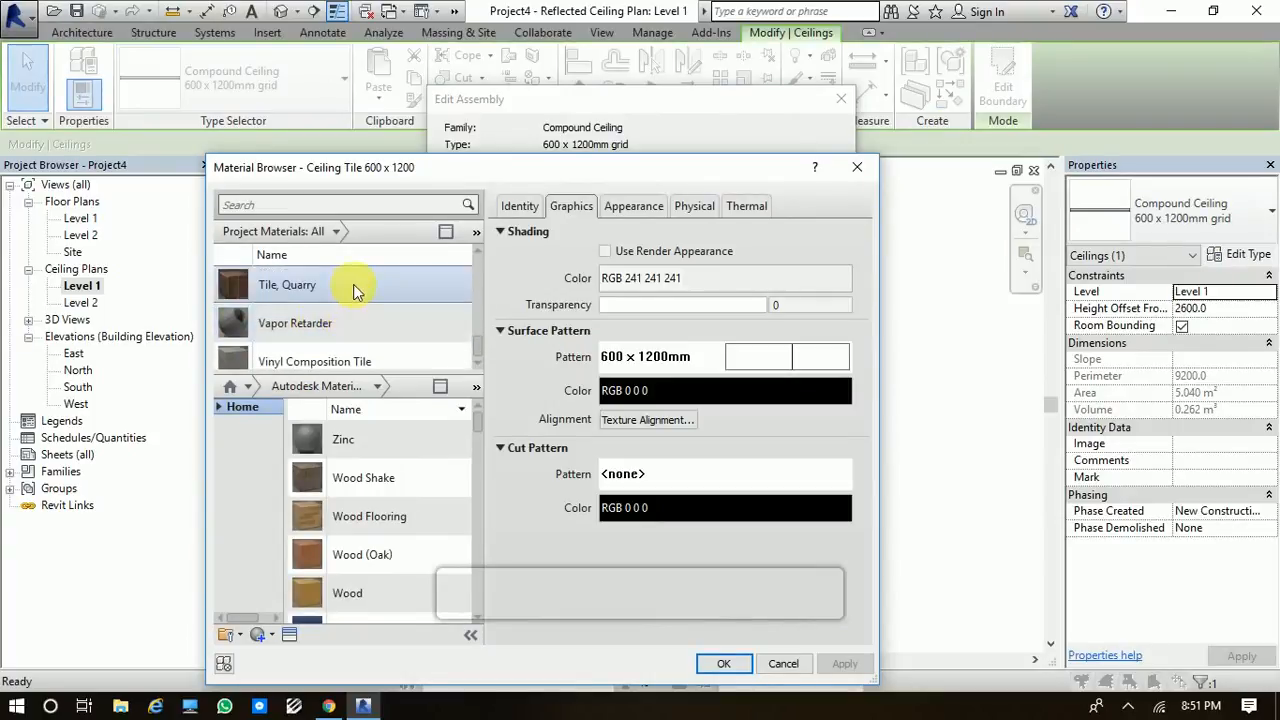
{"action": "scroll", "coordinate": [353, 290], "scroll_direction": "up", "scroll_amount": 8}
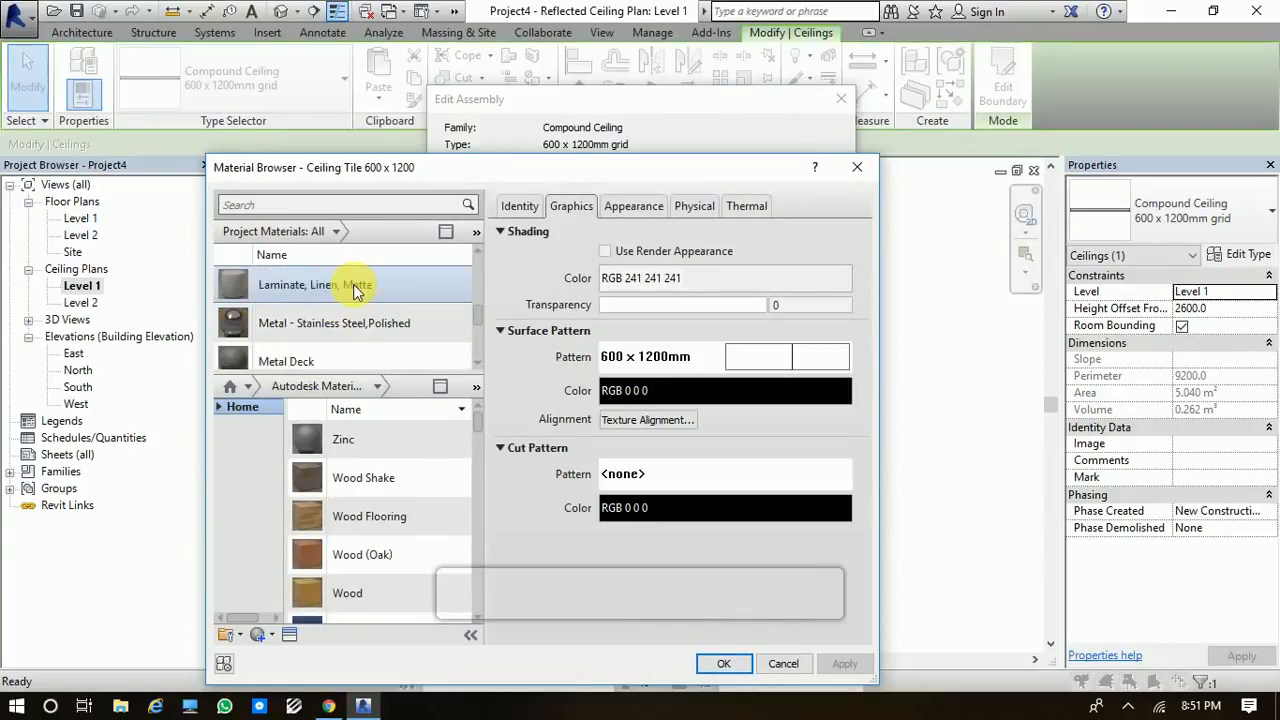
{"action": "scroll", "coordinate": [353, 284], "scroll_direction": "up", "scroll_amount": 3}
{"action": "scroll", "coordinate": [353, 284], "scroll_direction": "down", "scroll_amount": 6}
{"action": "scroll", "coordinate": [353, 284], "scroll_direction": "down", "scroll_amount": 2}
{"action": "scroll", "coordinate": [353, 290], "scroll_direction": "up", "scroll_amount": 4}
{"action": "scroll", "coordinate": [350, 330], "scroll_direction": "down", "scroll_amount": 4}
{"action": "left_click", "coordinate": [350, 340]}
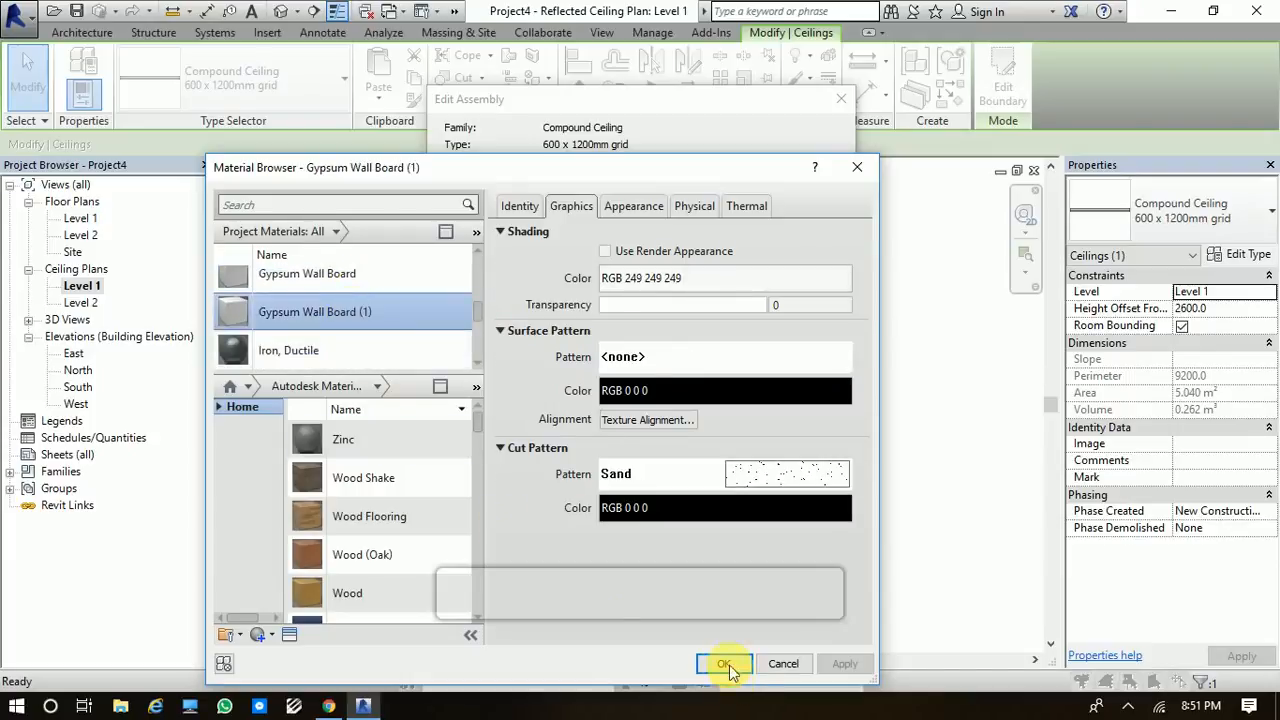
{"action": "left_click", "coordinate": [723, 663]}
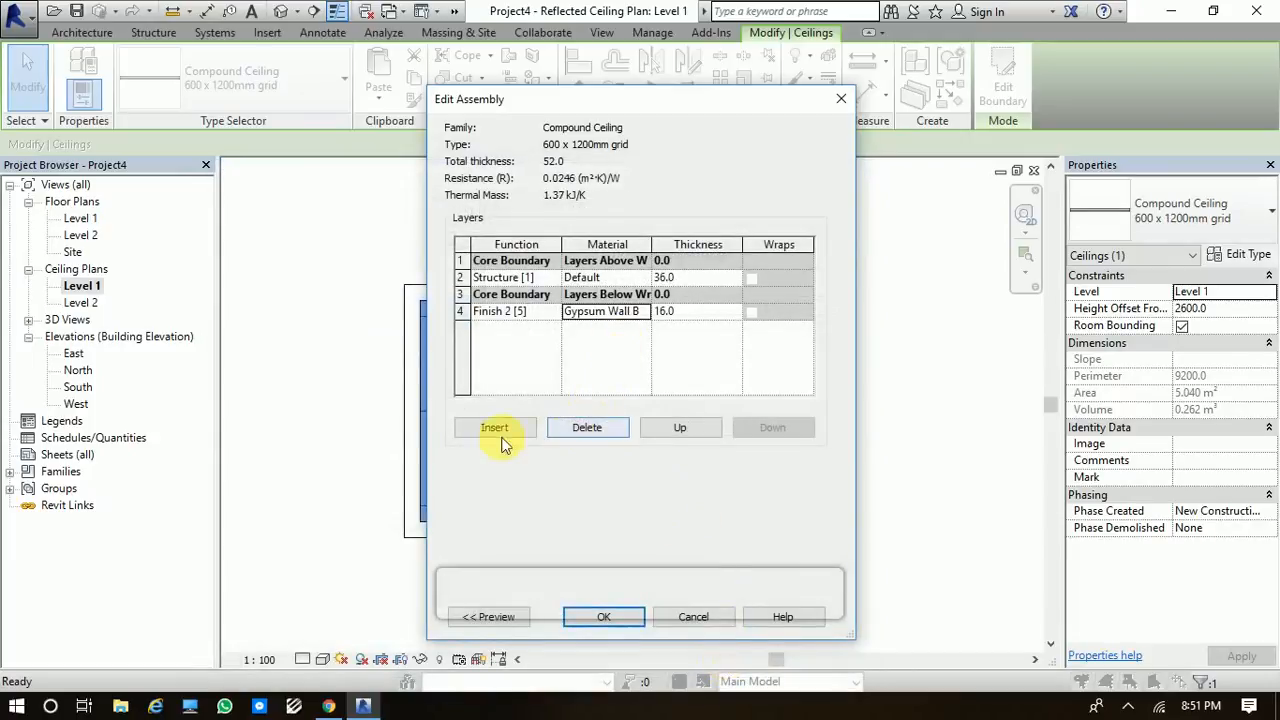
{"action": "left_click", "coordinate": [604, 616]}
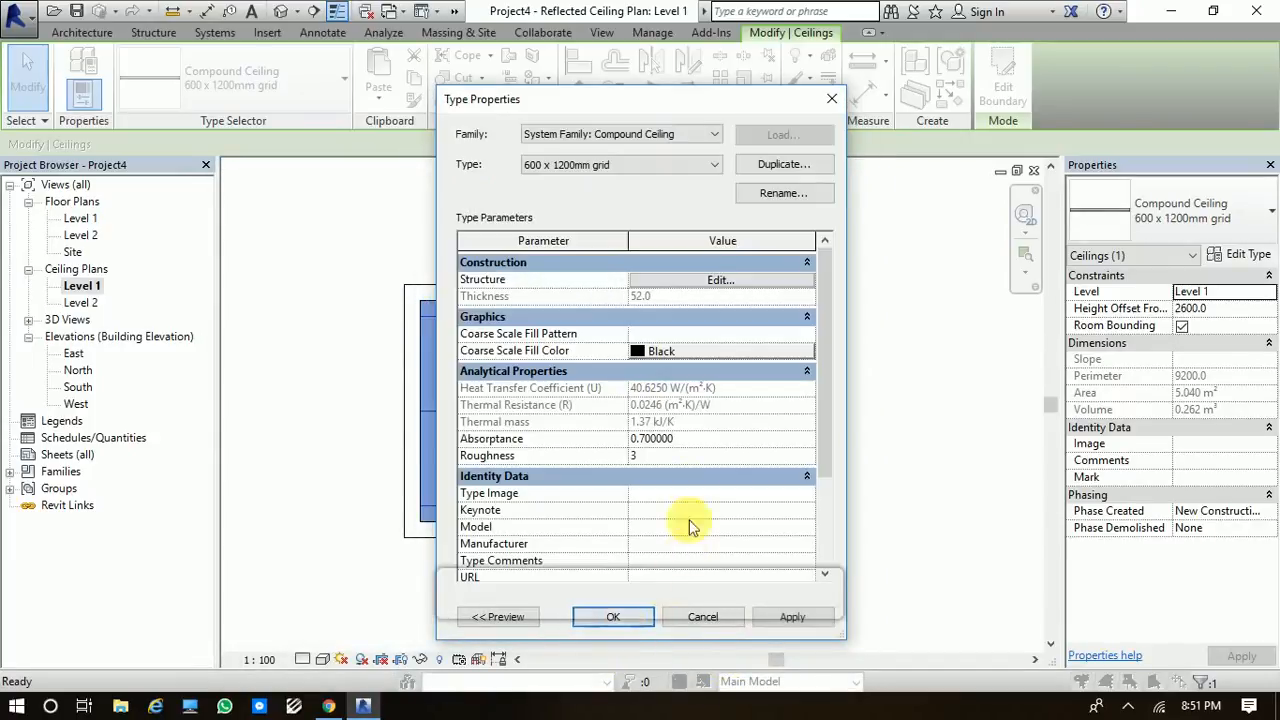
{"action": "left_click", "coordinate": [614, 617]}
Deselect the ceiling and set the Level 1 ceiling plan's visual style to Realistic
{"action": "left_click", "coordinate": [656, 394]}
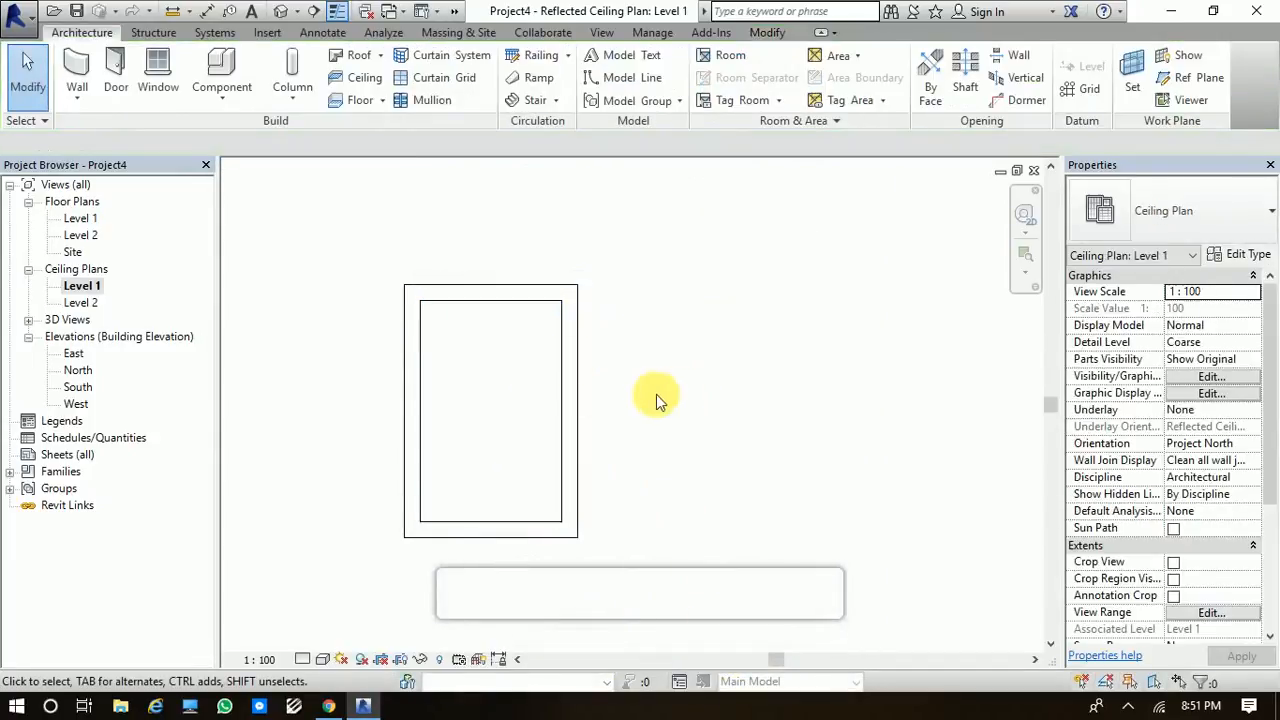
{"action": "left_click", "coordinate": [326, 662]}
{"action": "left_click", "coordinate": [360, 622]}
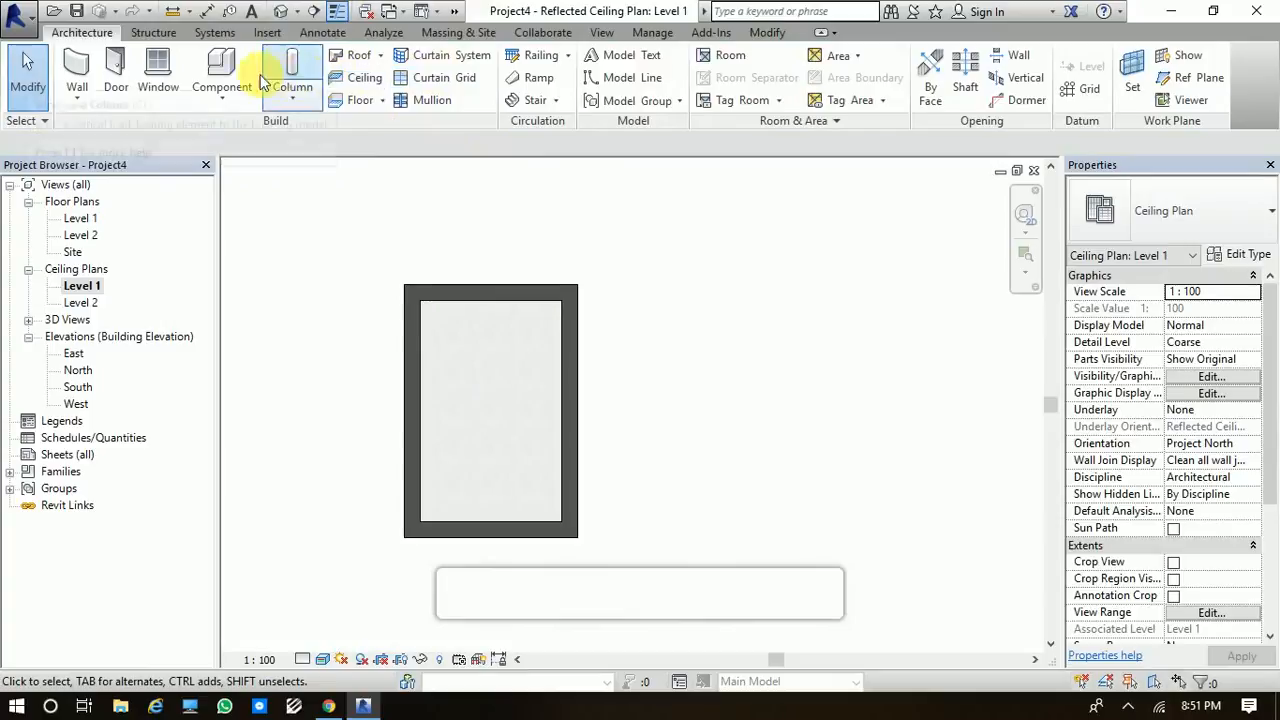
Start placing a component and load the M_Ceiling Light - Linear Box family from the Lighting, Architectural, Internal folder
{"action": "left_click", "coordinate": [228, 75]}
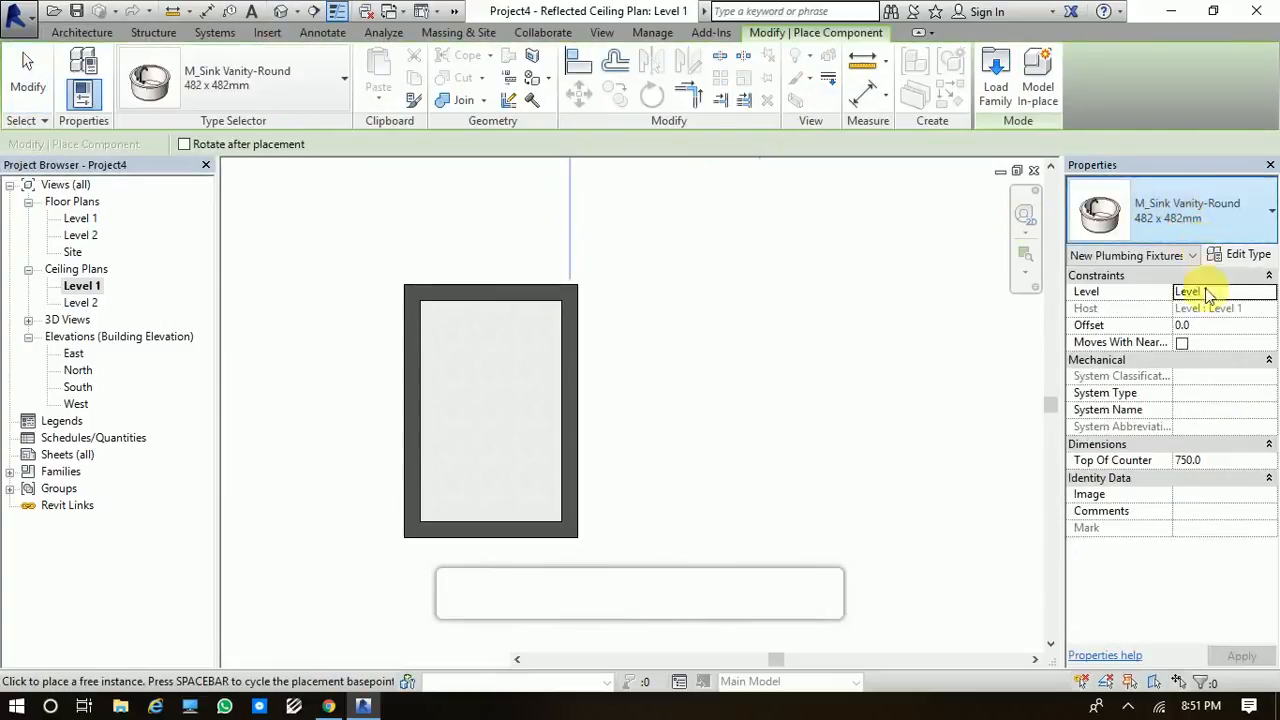
{"action": "left_click", "coordinate": [1102, 210]}
{"action": "scroll", "coordinate": [1097, 420], "scroll_direction": "down", "scroll_amount": 1}
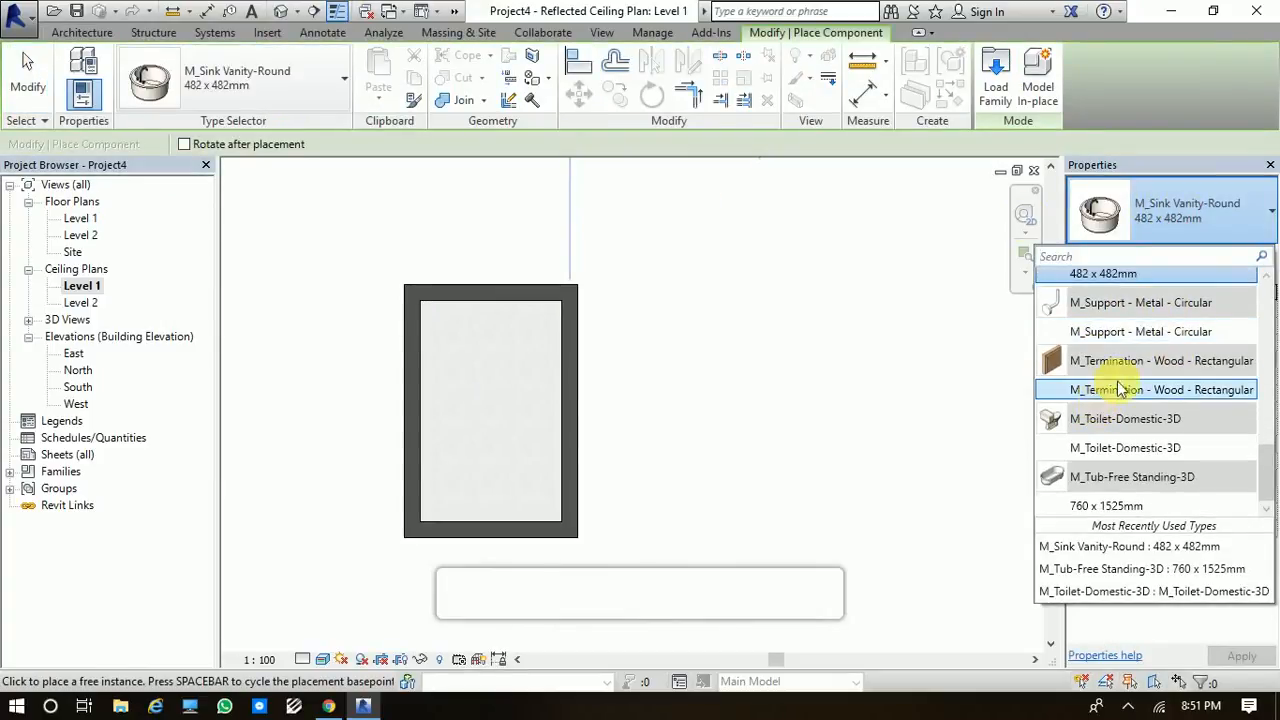
{"action": "scroll", "coordinate": [1120, 395], "scroll_direction": "up", "scroll_amount": 6}
{"action": "scroll", "coordinate": [1138, 375], "scroll_direction": "up", "scroll_amount": 3}
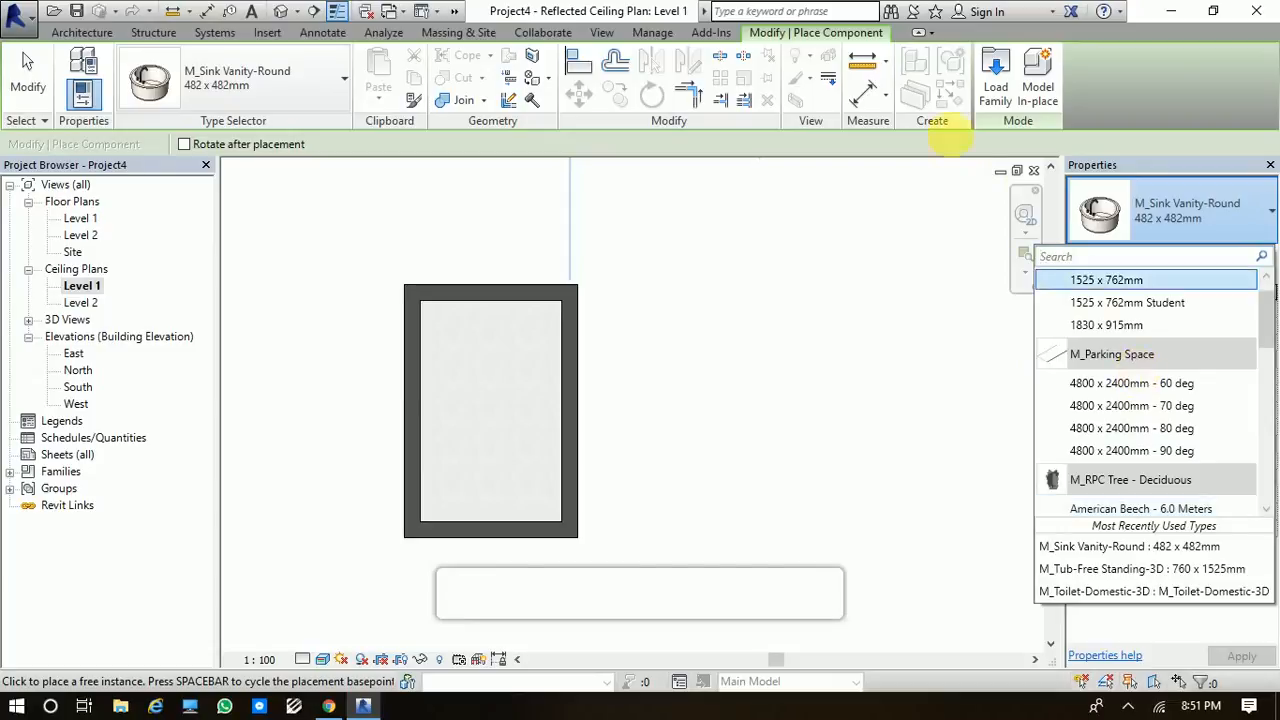
{"action": "left_click", "coordinate": [997, 88]}
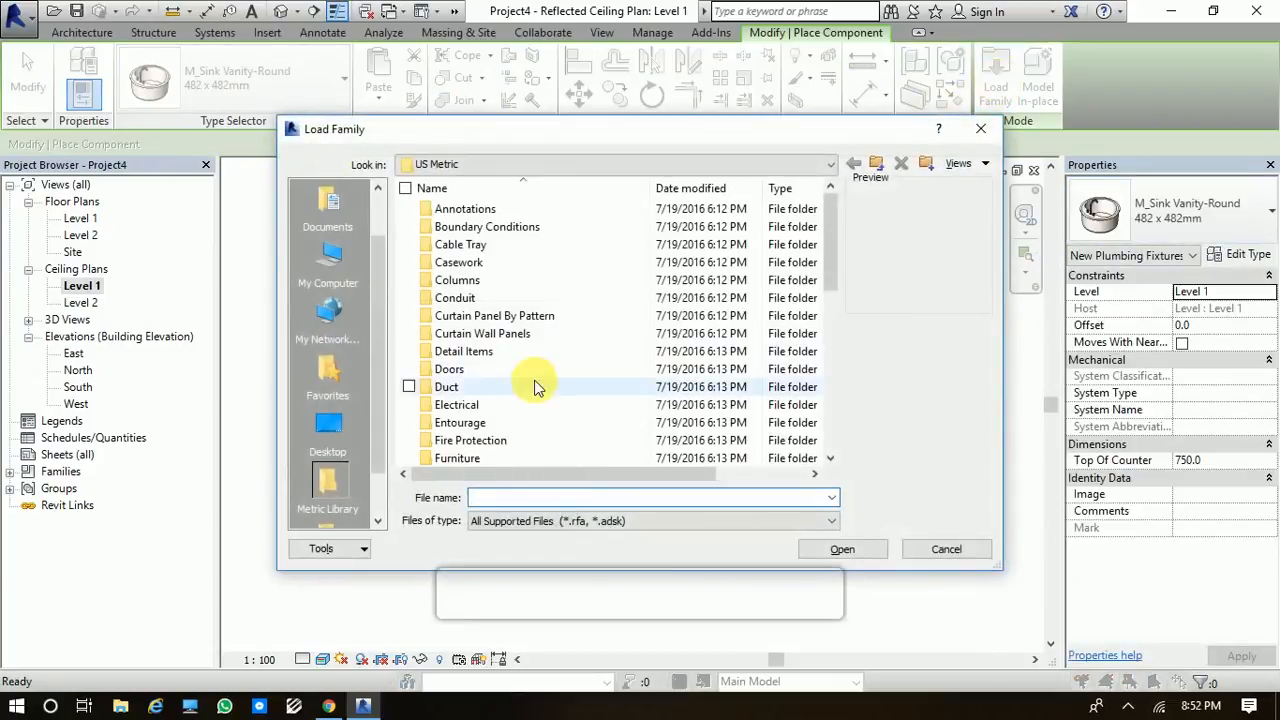
{"action": "scroll", "coordinate": [520, 385], "scroll_direction": "down", "scroll_amount": 6}
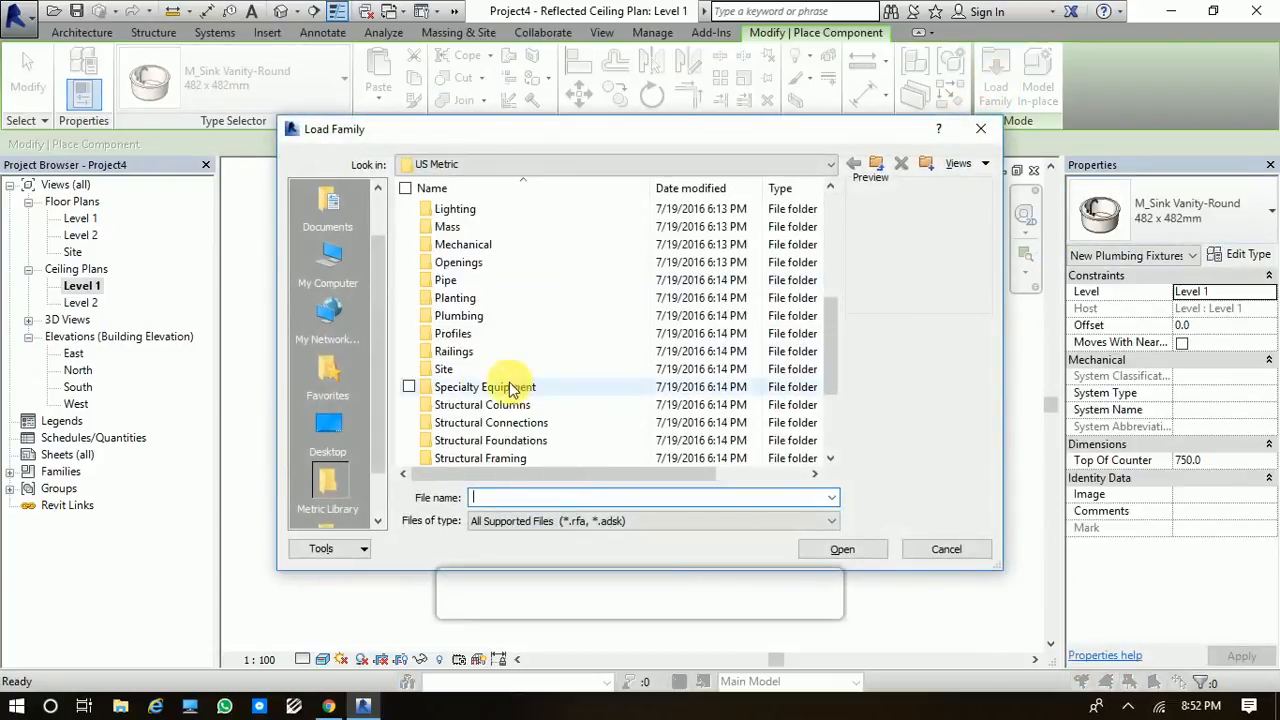
{"action": "double_click", "coordinate": [522, 209]}
{"action": "double_click", "coordinate": [523, 211]}
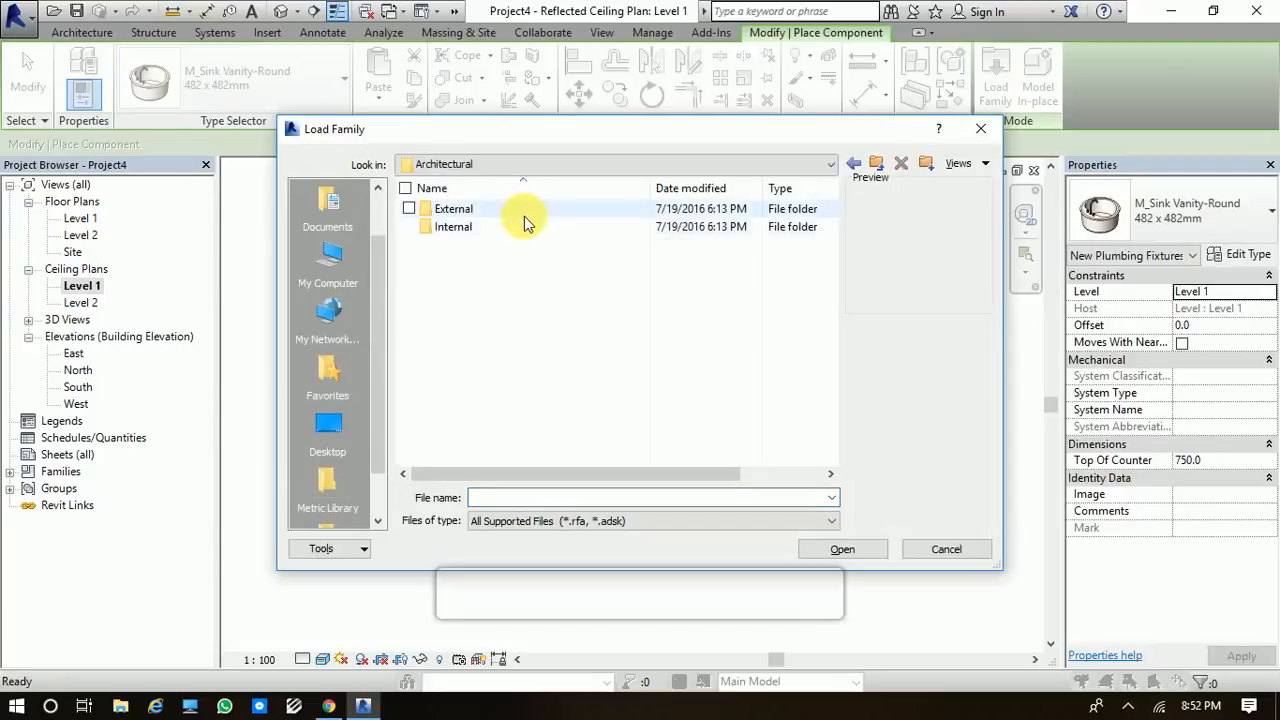
{"action": "left_click", "coordinate": [520, 228]}
{"action": "double_click", "coordinate": [520, 228]}
Load M_Downlight - Recessed Can and place one in the ceiling's upper-right corner, about 400 mm from the right wall and 500 mm from the upper wall
{"action": "left_click", "coordinate": [565, 210]}
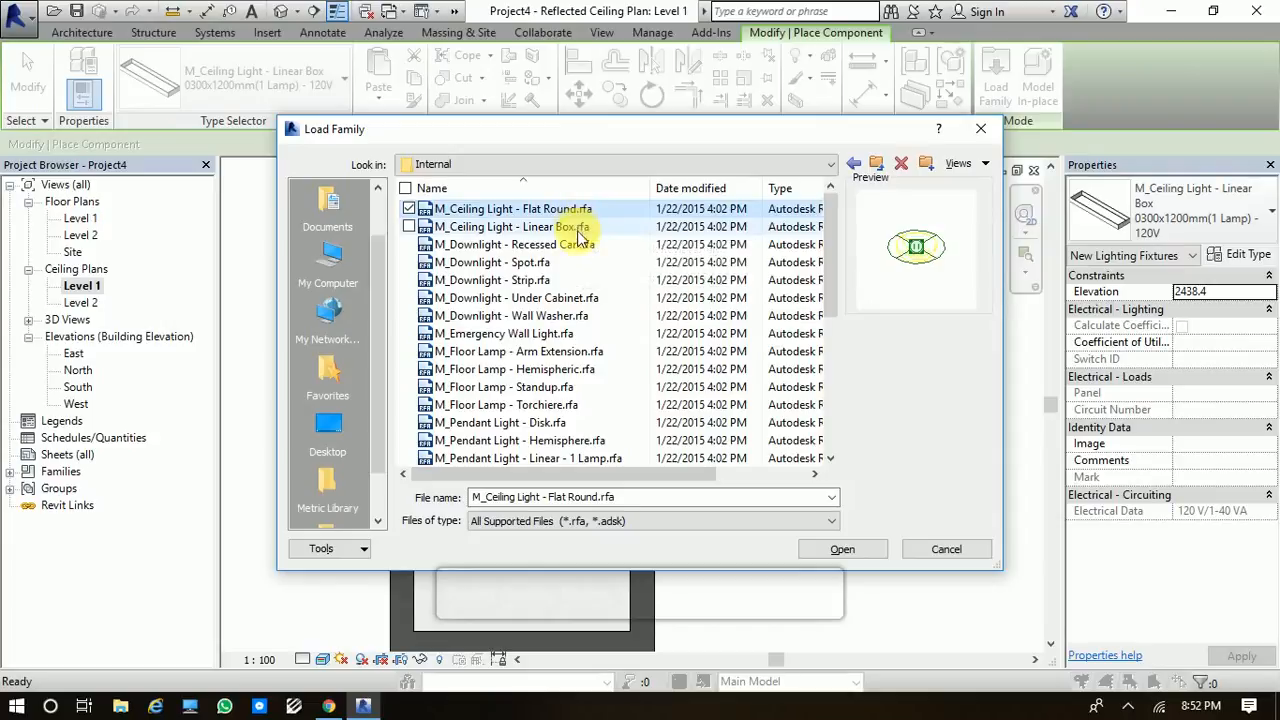
{"action": "left_click", "coordinate": [585, 248]}
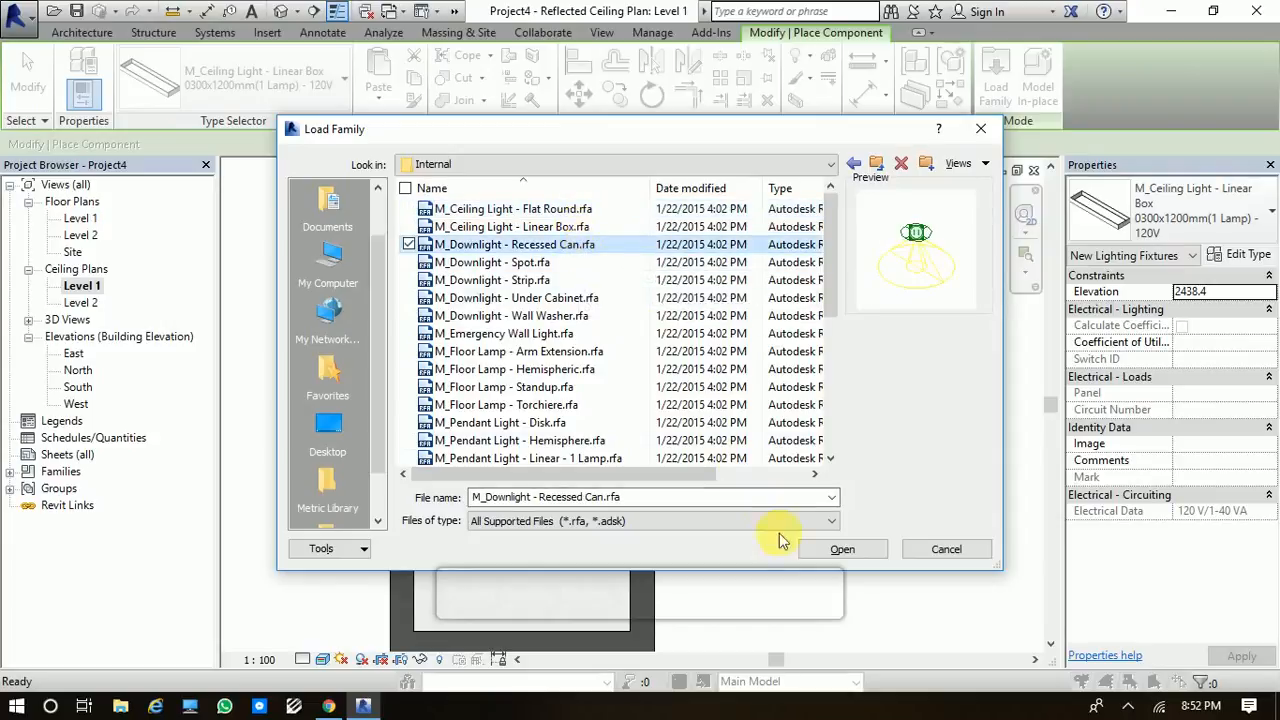
{"action": "left_click", "coordinate": [843, 553]}
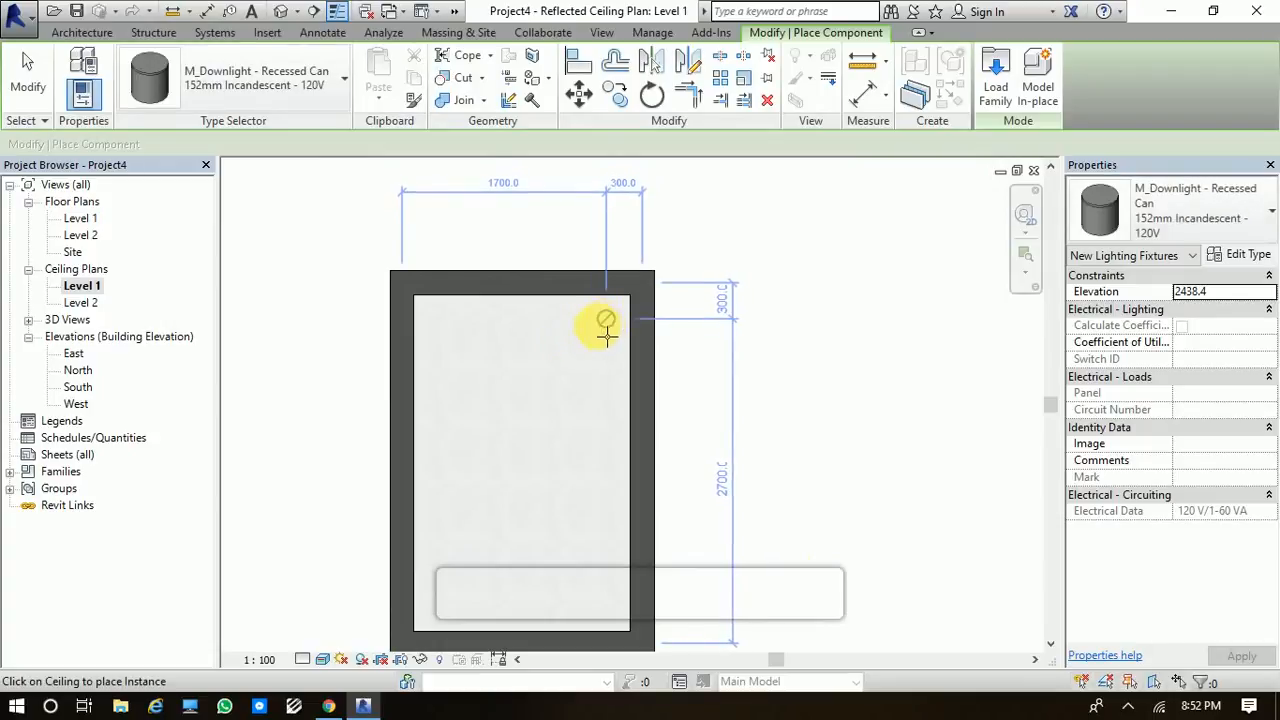
{"action": "left_click", "coordinate": [605, 346]}
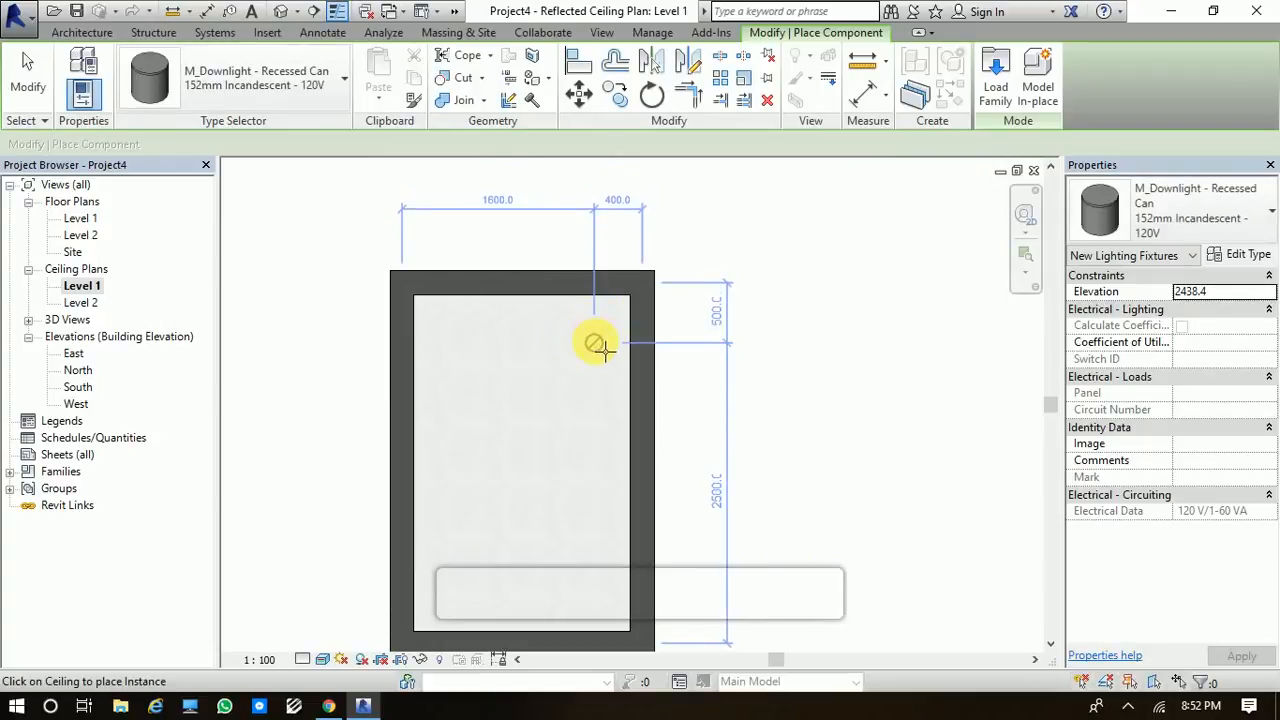
Place six recessed can downlights in two columns, 400 mm from the side walls, with rows 500 mm from each end wall and at mid-length
{"action": "left_click", "coordinate": [594, 342]}
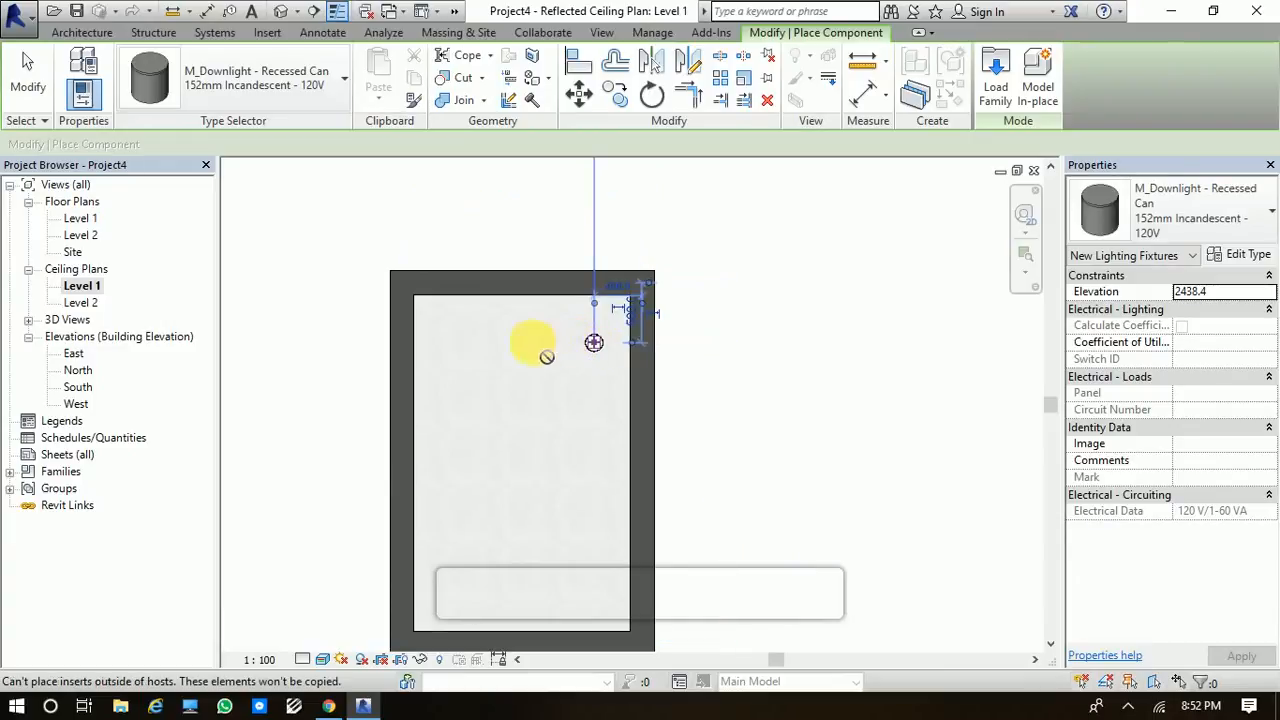
{"action": "left_click", "coordinate": [451, 344]}
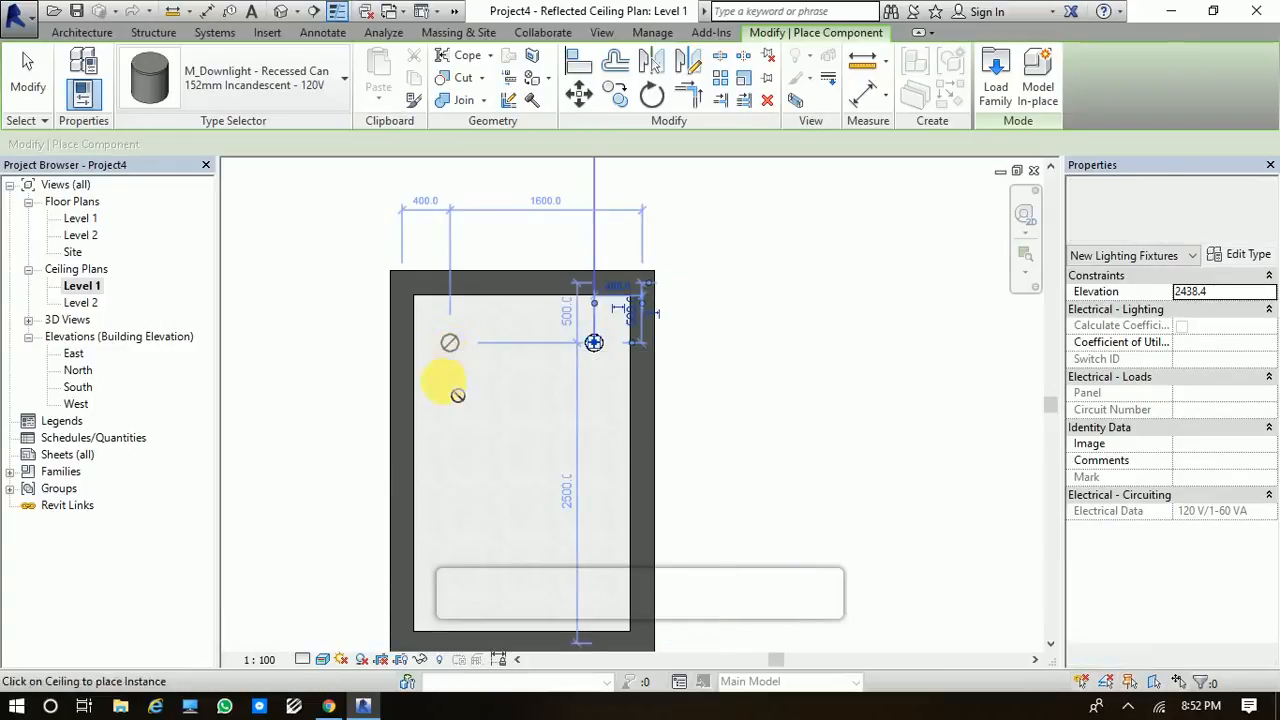
{"action": "middle_click_drag", "start_coordinate": [450, 552], "coordinate": [463, 408]}
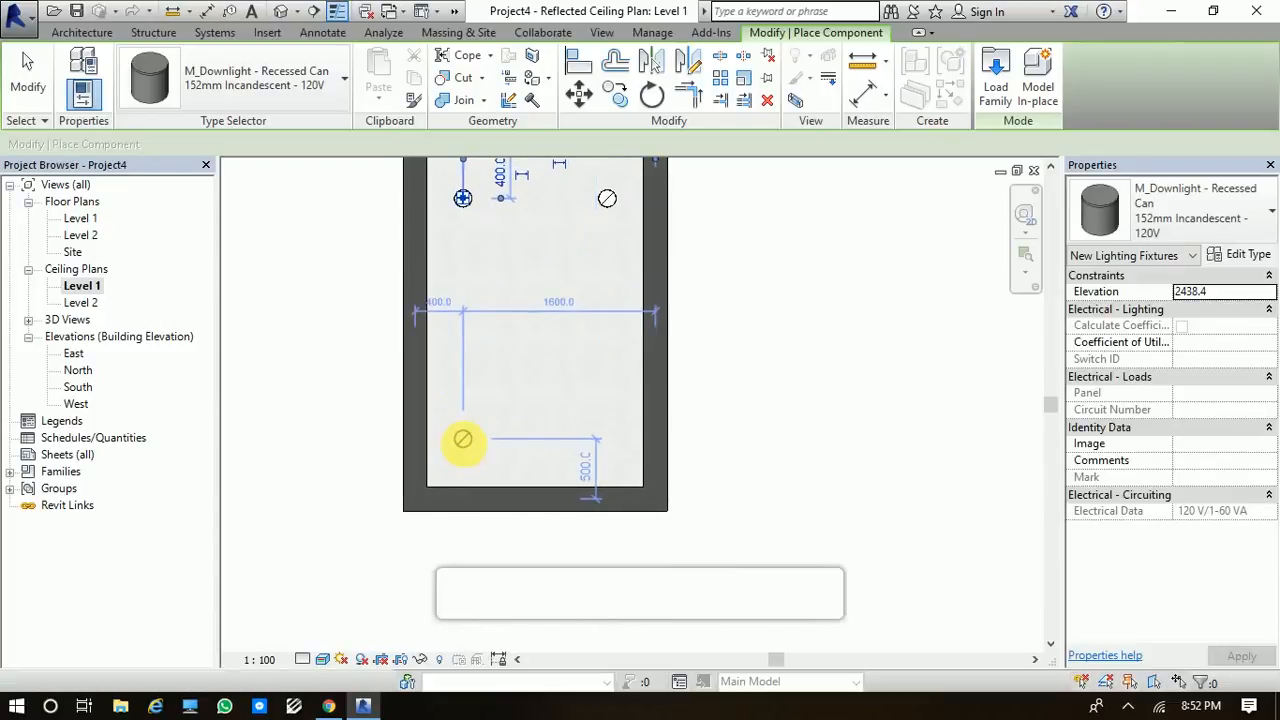
{"action": "left_click", "coordinate": [598, 440]}
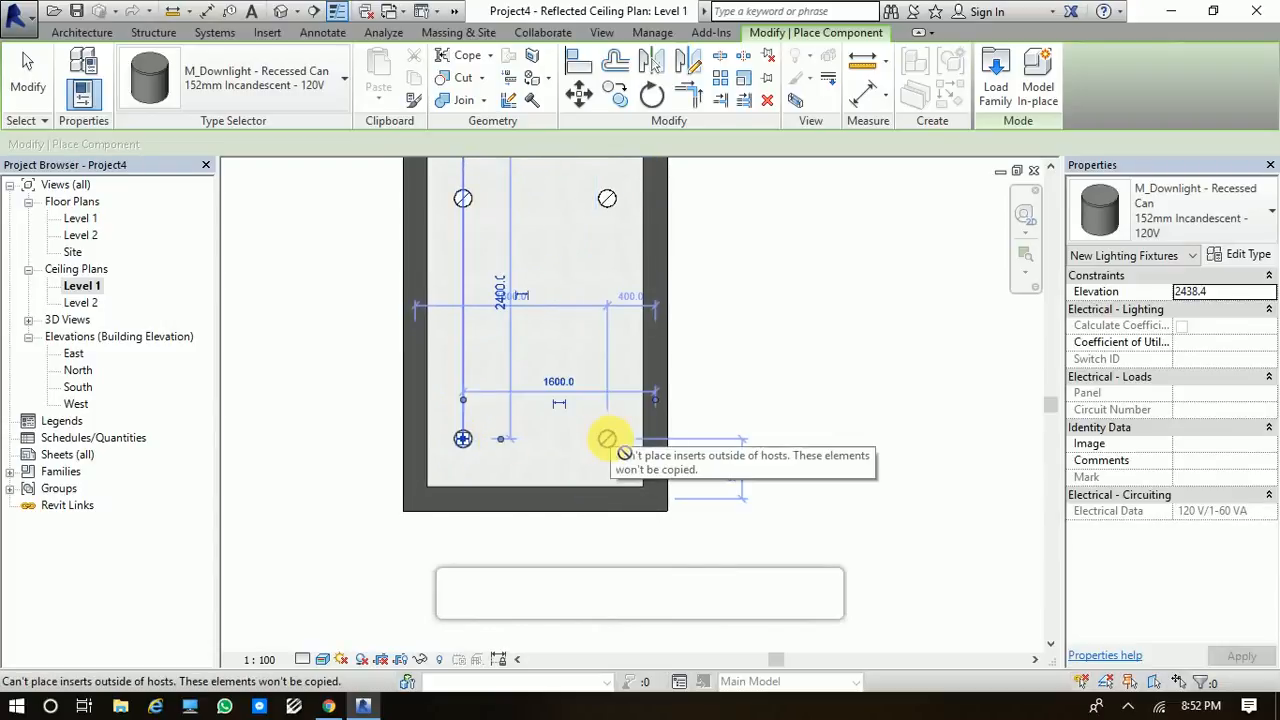
{"action": "left_click", "coordinate": [607, 438]}
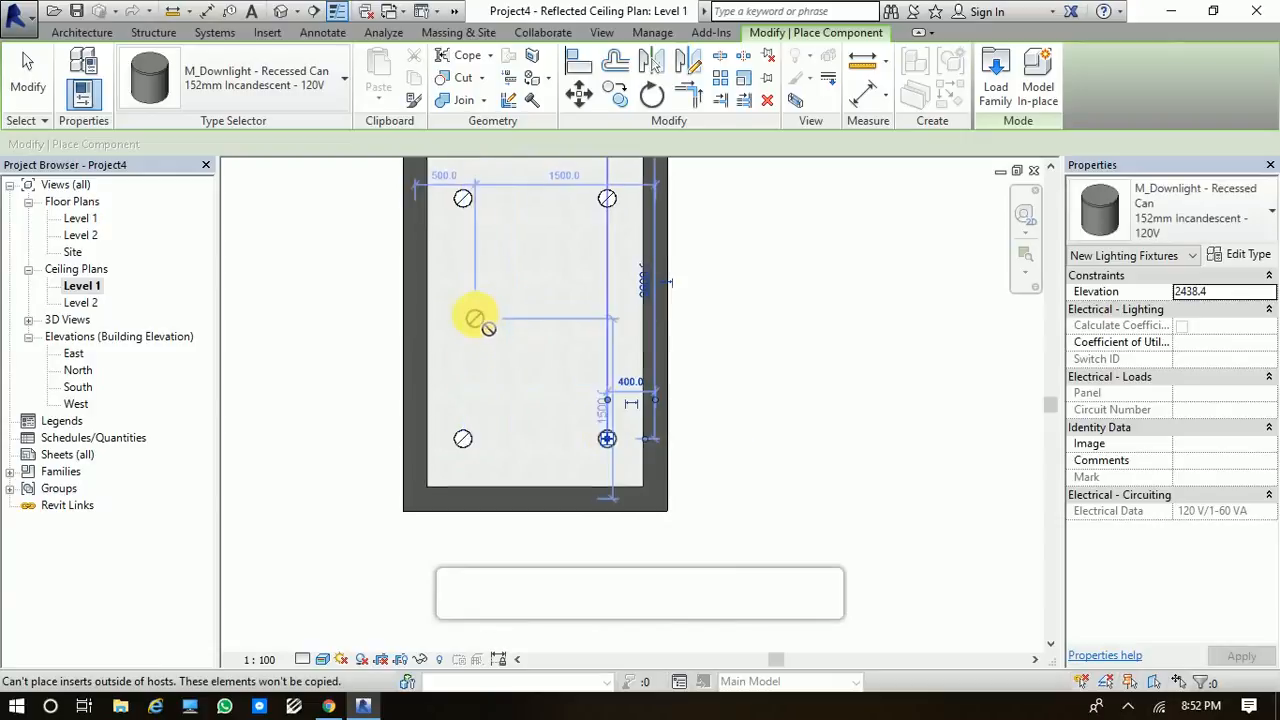
{"action": "left_click", "coordinate": [463, 318]}
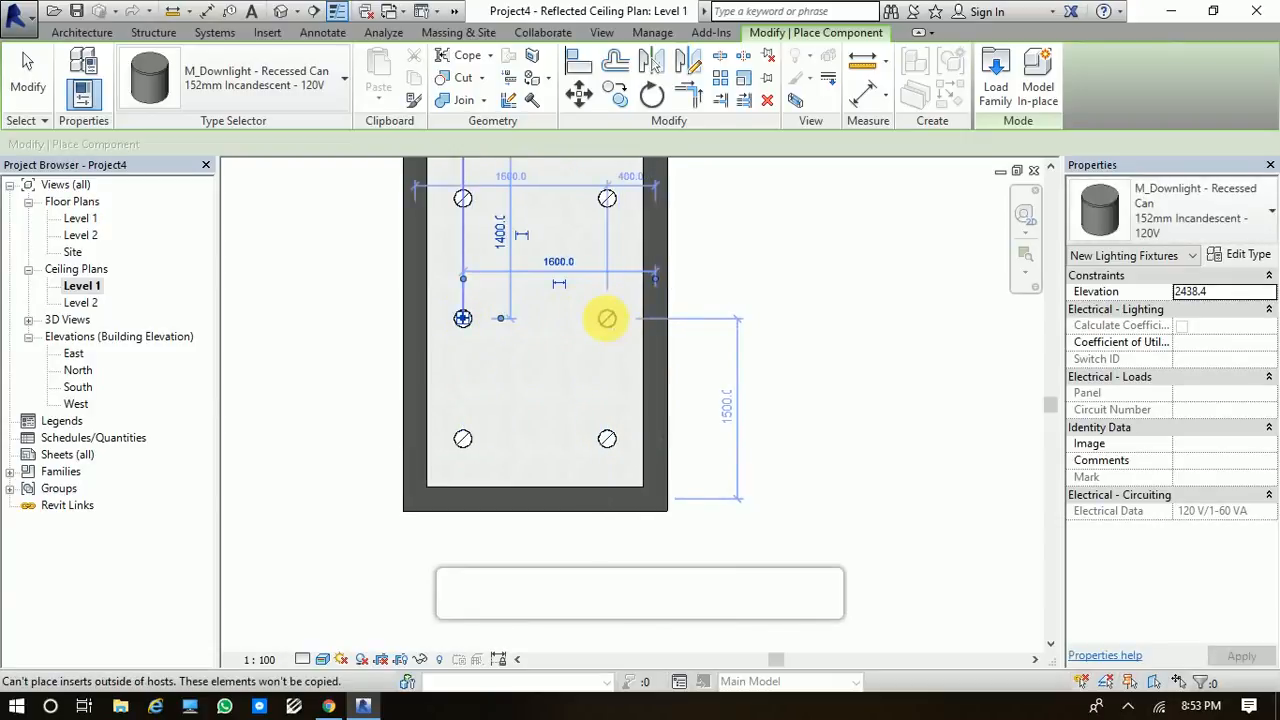
{"action": "left_click", "coordinate": [690, 338]}
{"action": "scroll", "coordinate": [697, 350], "scroll_direction": "down", "scroll_amount": 2}
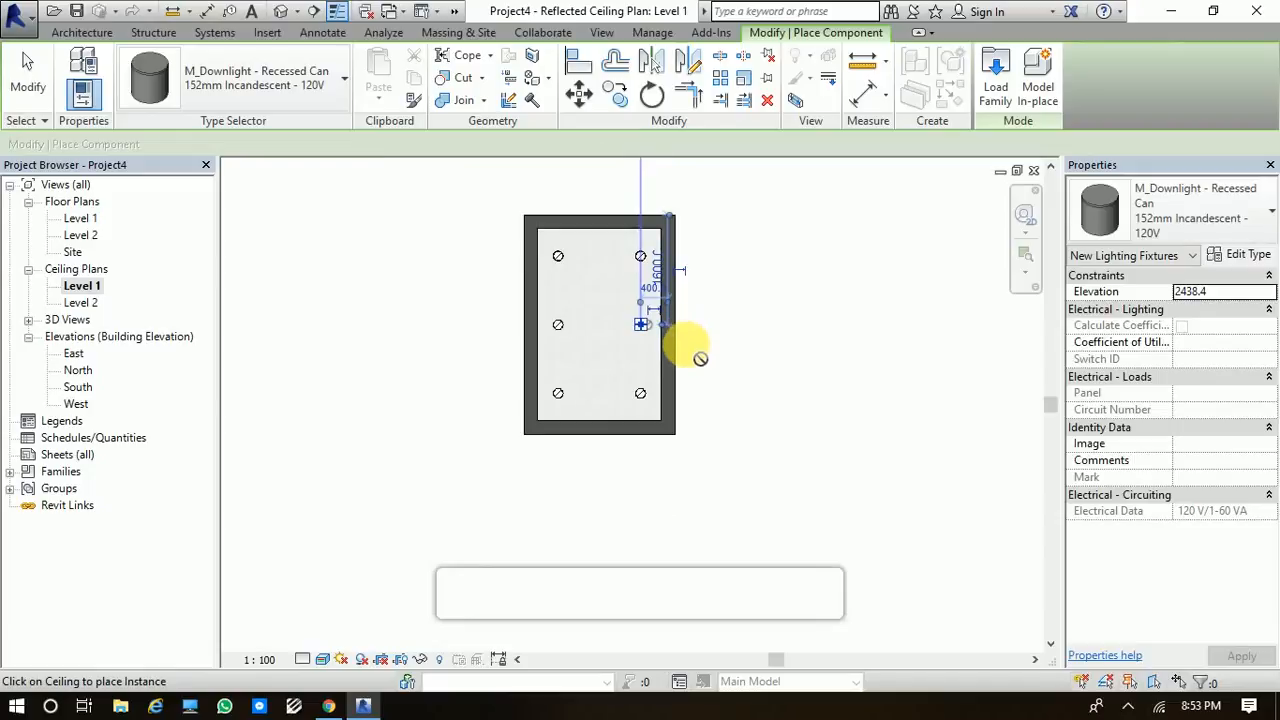
{"action": "left_click", "coordinate": [25, 80]}
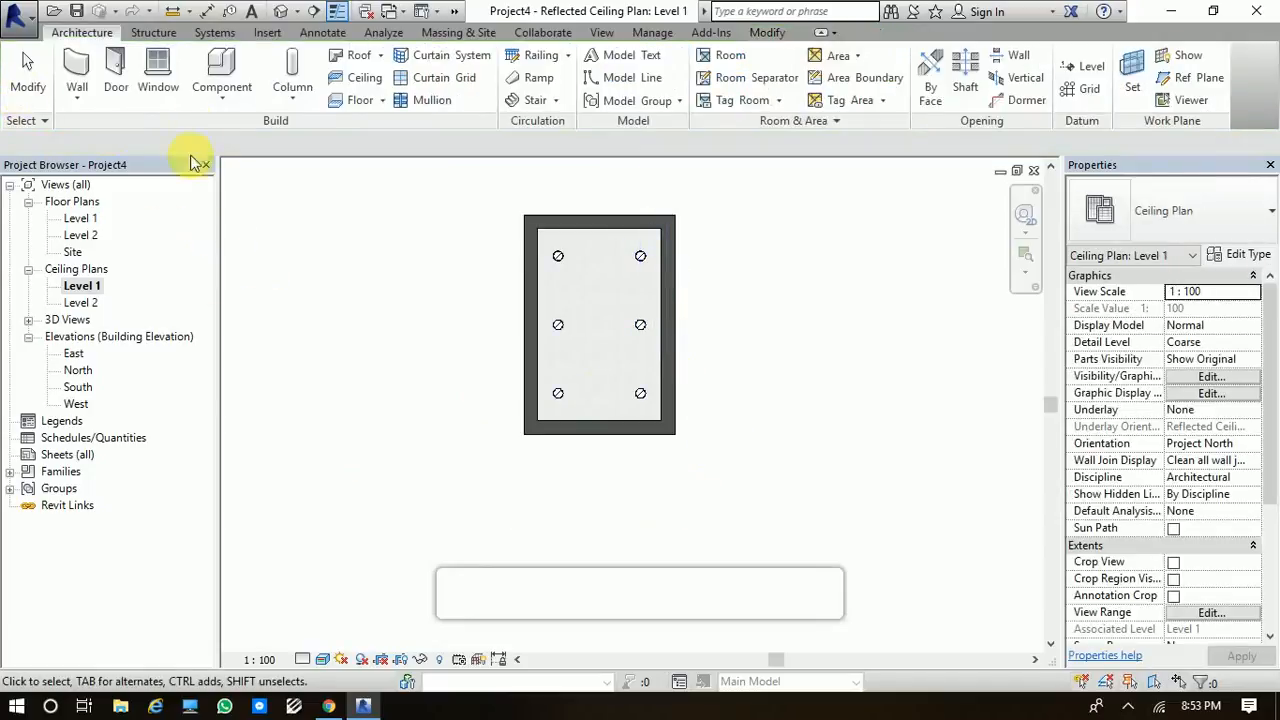
Open the default 3D view and select the near wall to examine the downlights and fixtures inside the bathroom
{"action": "left_click", "coordinate": [279, 14]}
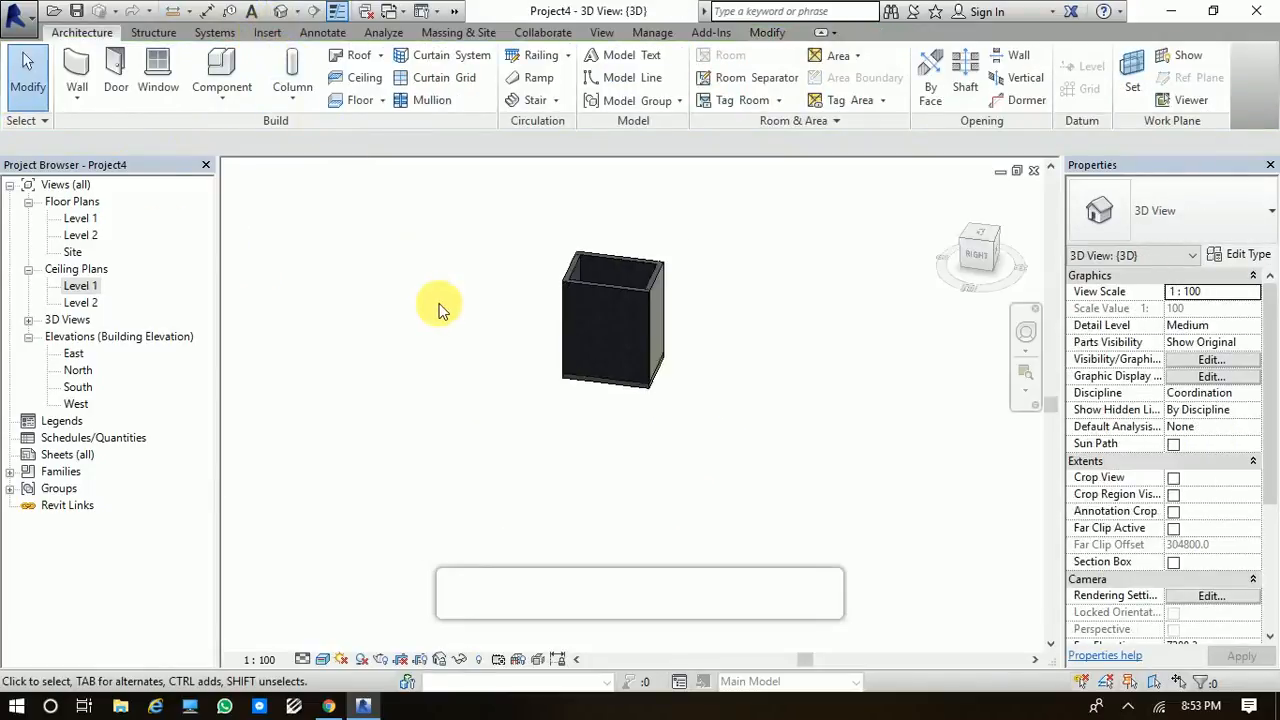
{"action": "scroll", "coordinate": [620, 310], "scroll_direction": "up", "scroll_amount": 3}
{"action": "left_click", "coordinate": [582, 264]}
{"action": "middle_click_drag", "start_coordinate": [582, 264], "coordinate": [580, 363]}
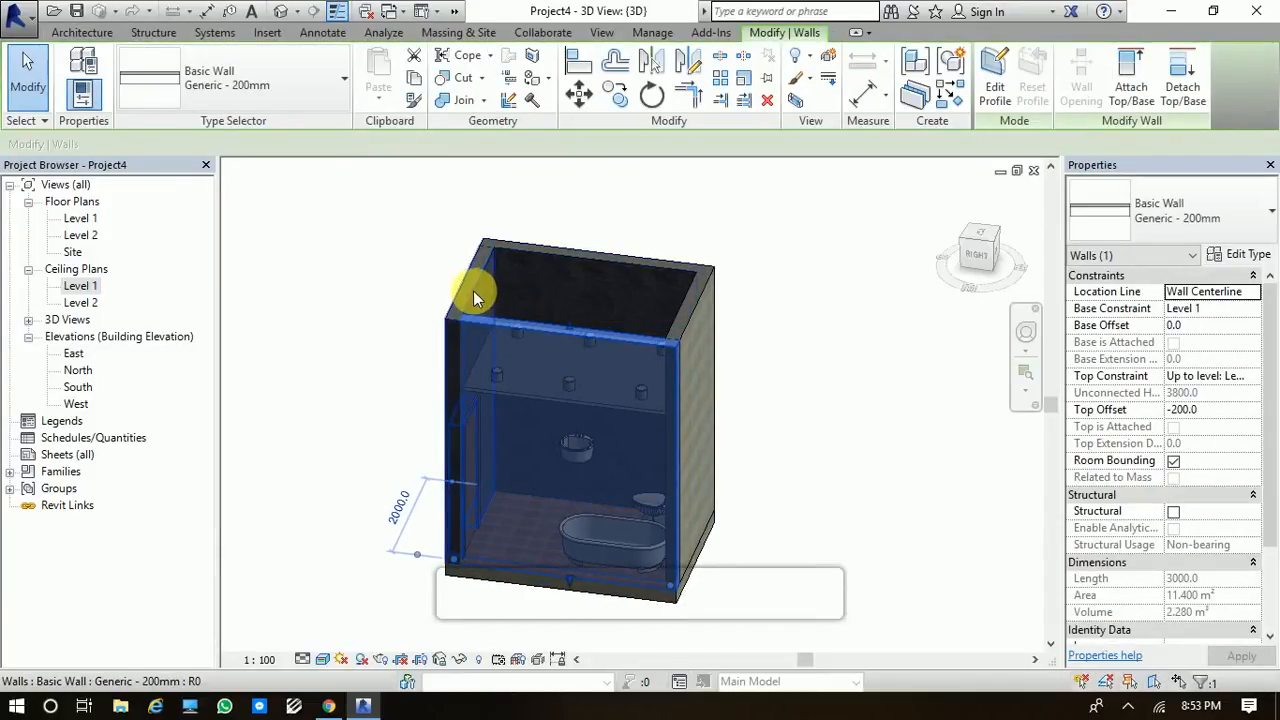
{"action": "middle_click_drag", "start_coordinate": [480, 508], "coordinate": [466, 343]}
Create a rectangular Generic Floor - 400mm on Level 2 along the outer wall edges without attaching the walls, and return to the Level 1 floor plan
{"action": "double_click", "coordinate": [82, 302]}
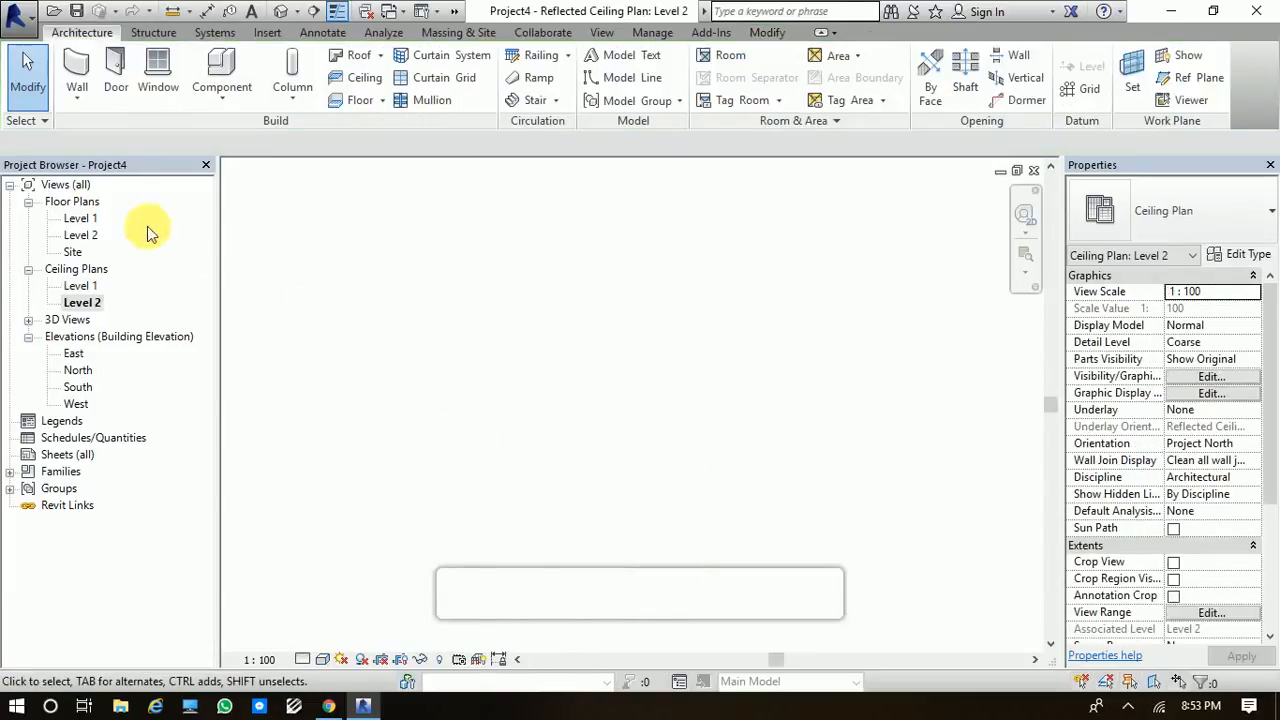
{"action": "double_click", "coordinate": [80, 235]}
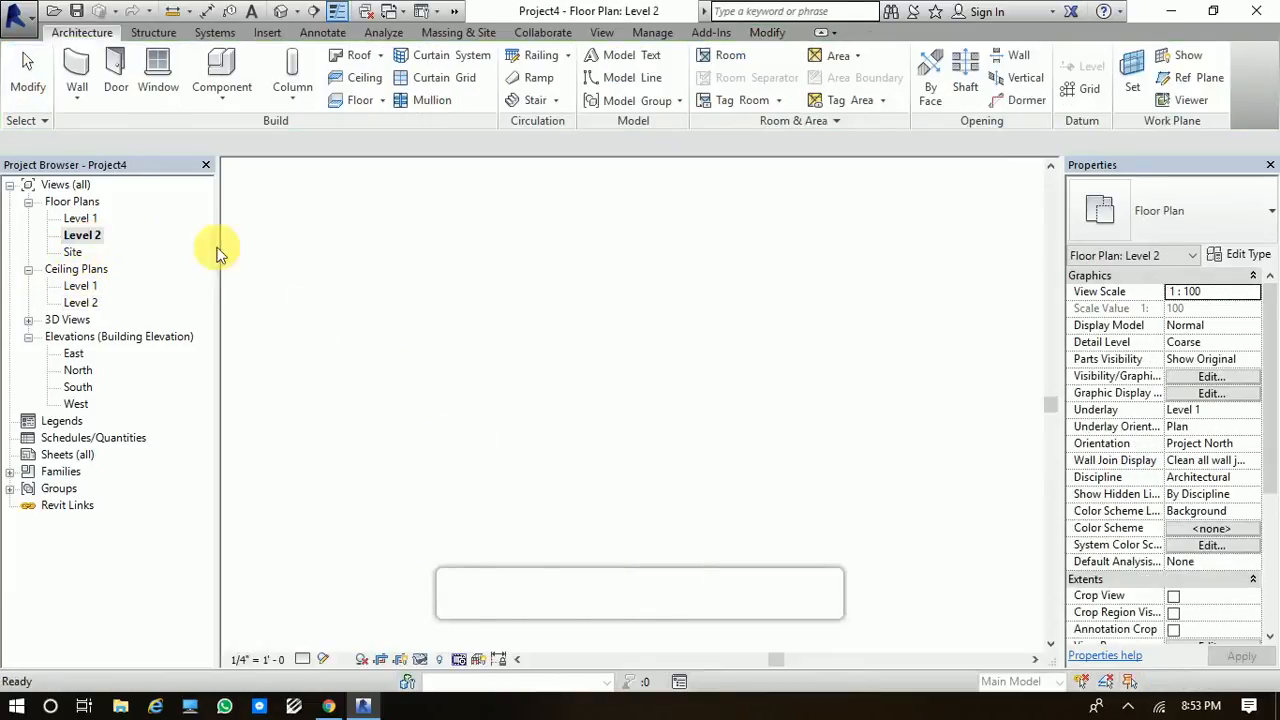
{"action": "left_click", "coordinate": [343, 101]}
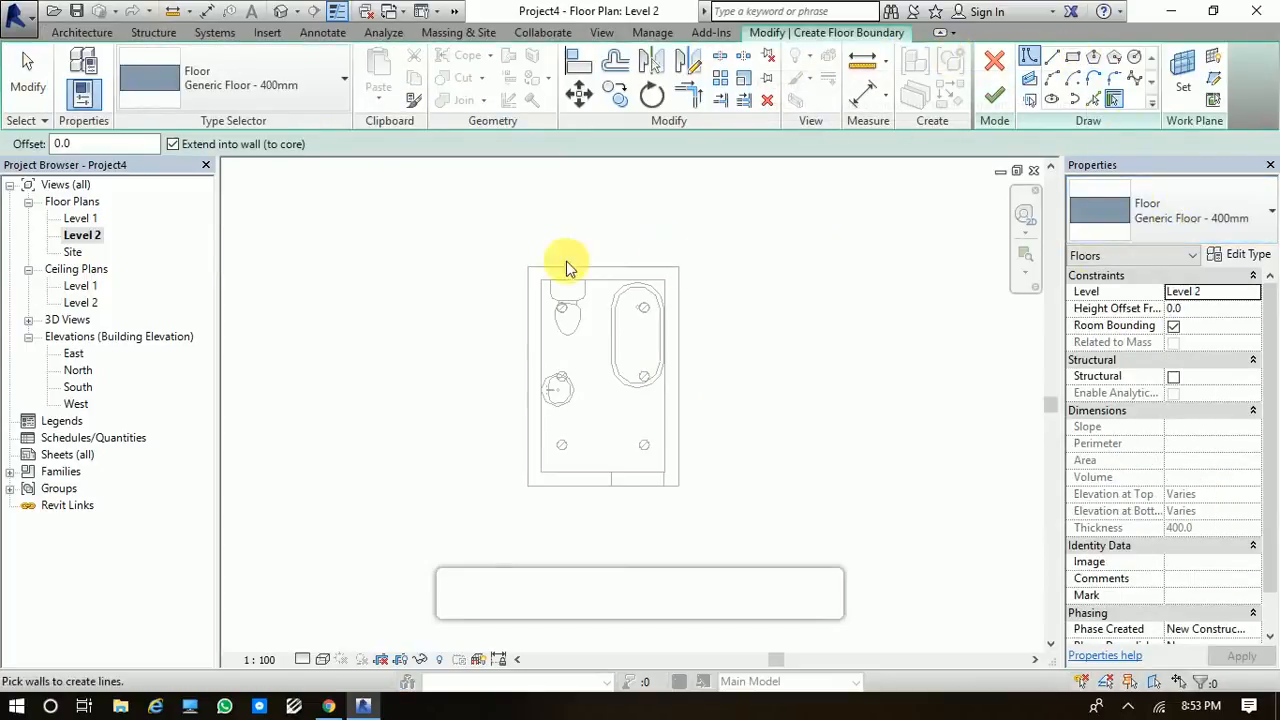
{"action": "left_click", "coordinate": [1072, 57]}
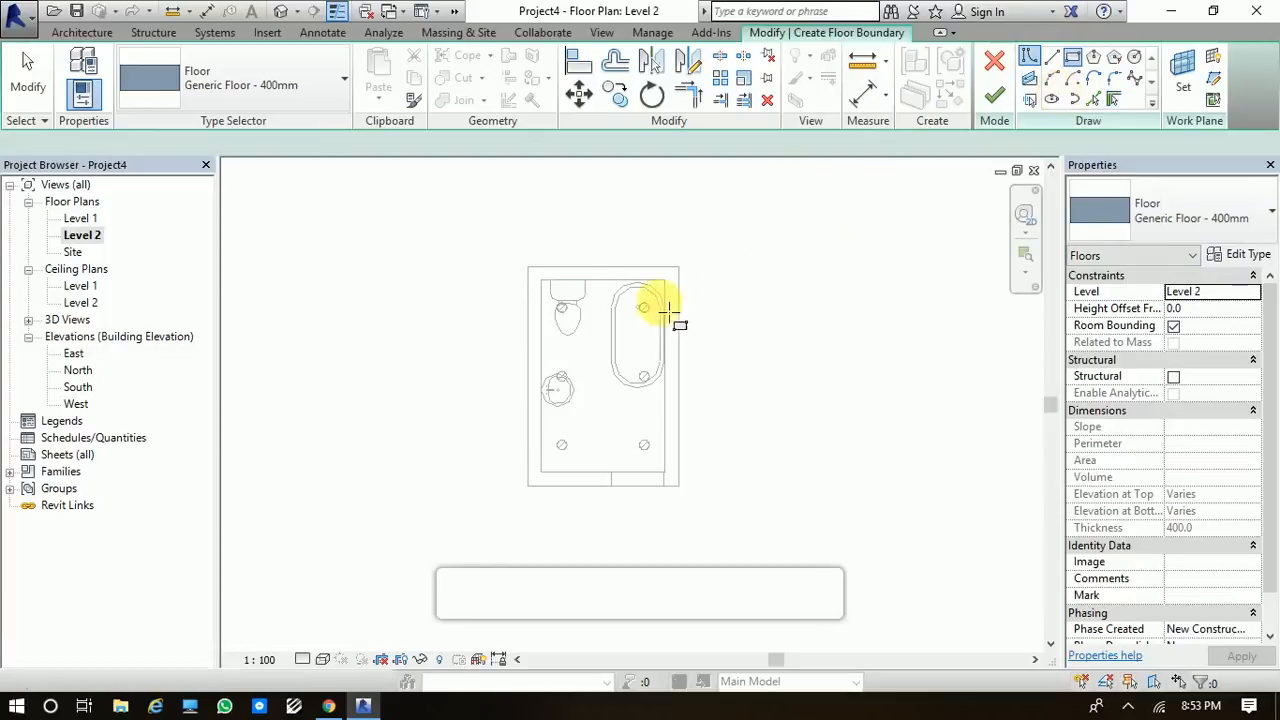
{"action": "left_click", "coordinate": [528, 267]}
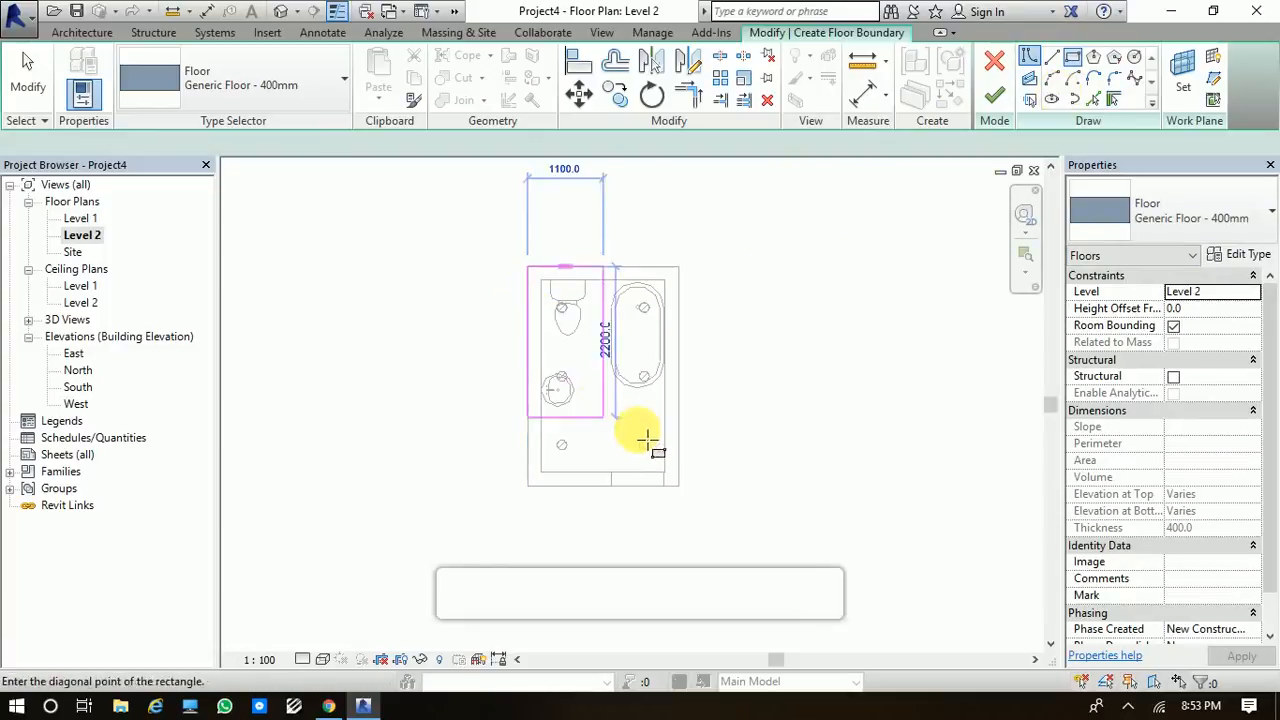
{"action": "left_click", "coordinate": [679, 486]}
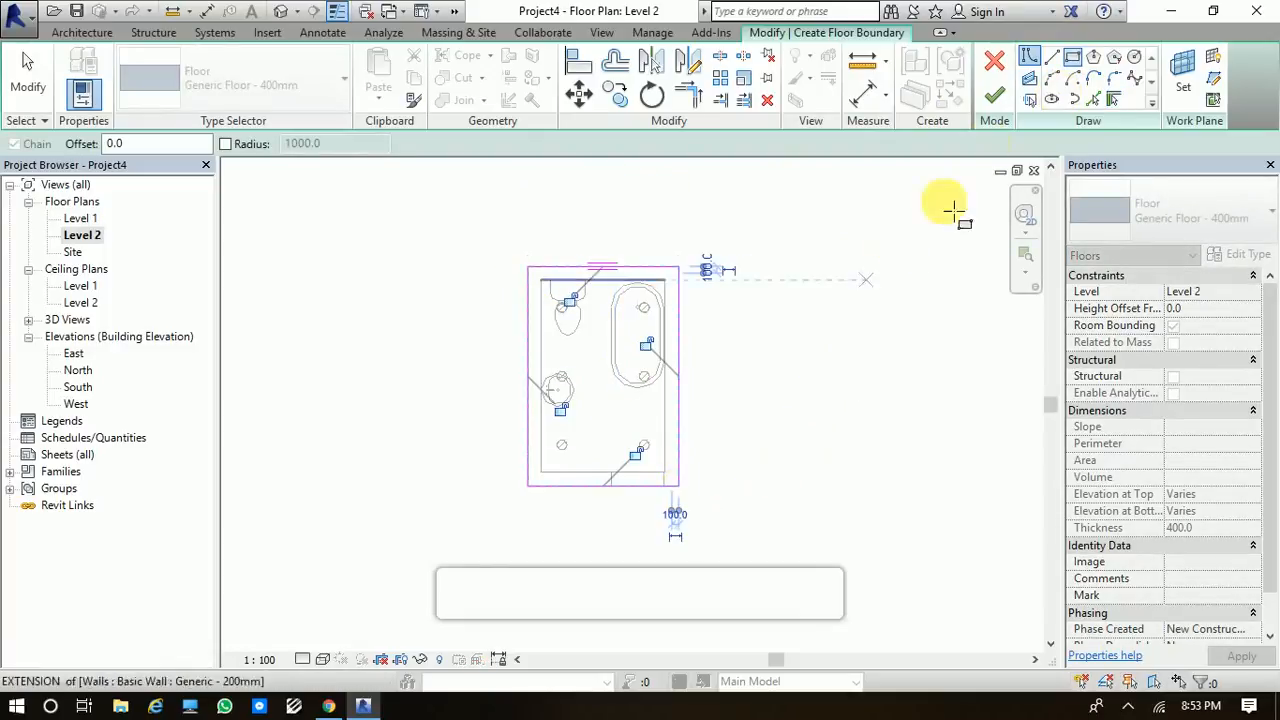
{"action": "left_click", "coordinate": [997, 100]}
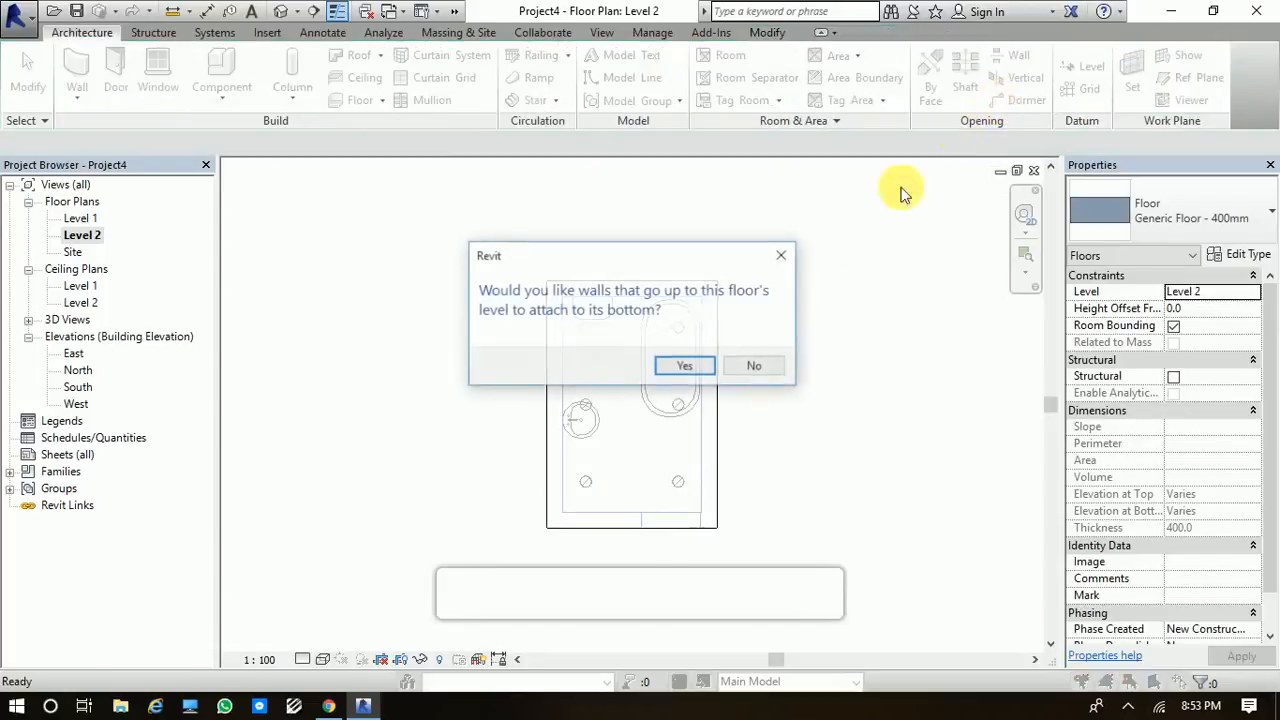
{"action": "left_click", "coordinate": [750, 364]}
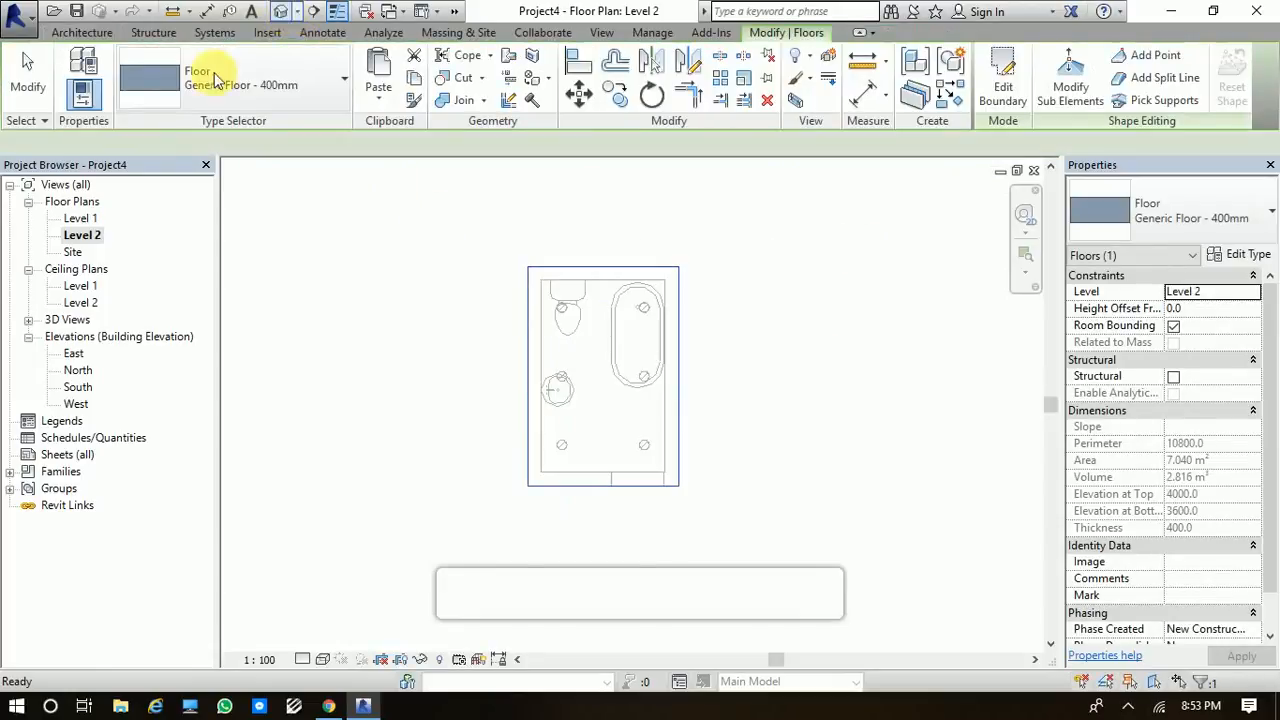
{"action": "double_click", "coordinate": [80, 218]}
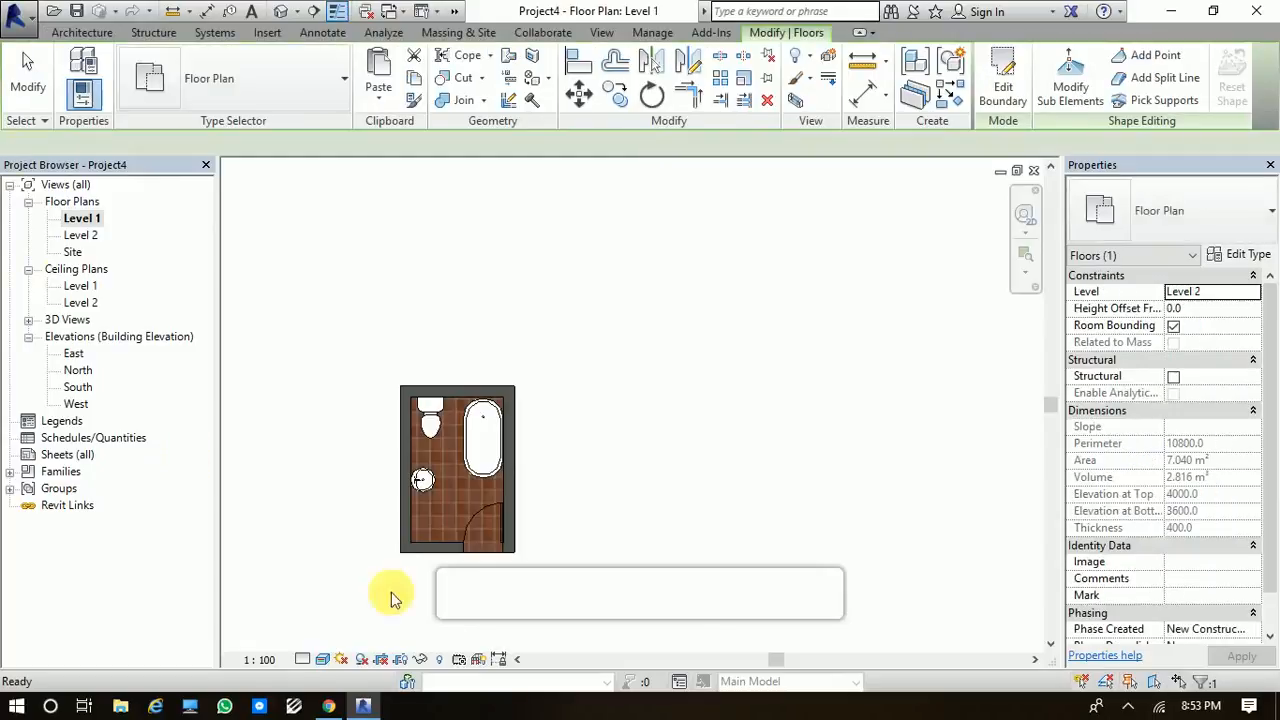
{"action": "key", "text": "w"}
{"action": "key", "text": "n"}
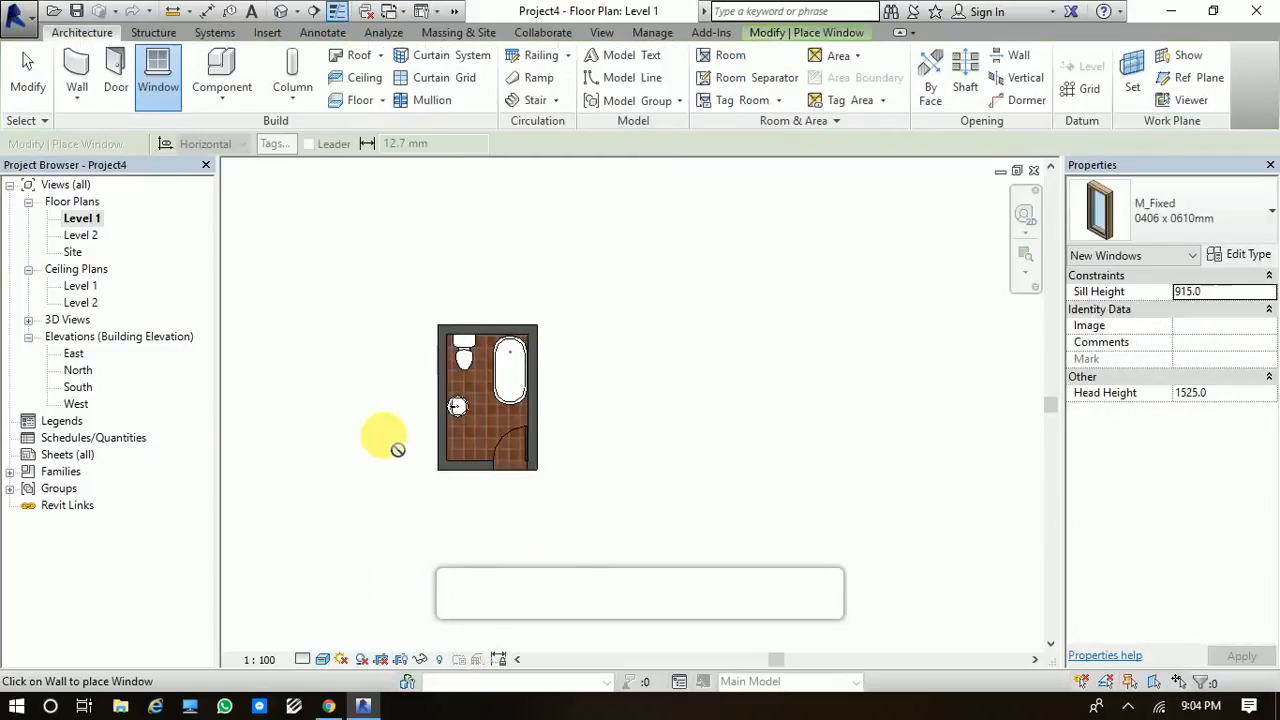
{"action": "key", "text": "Escape"}
{"action": "key", "text": "Escape"}
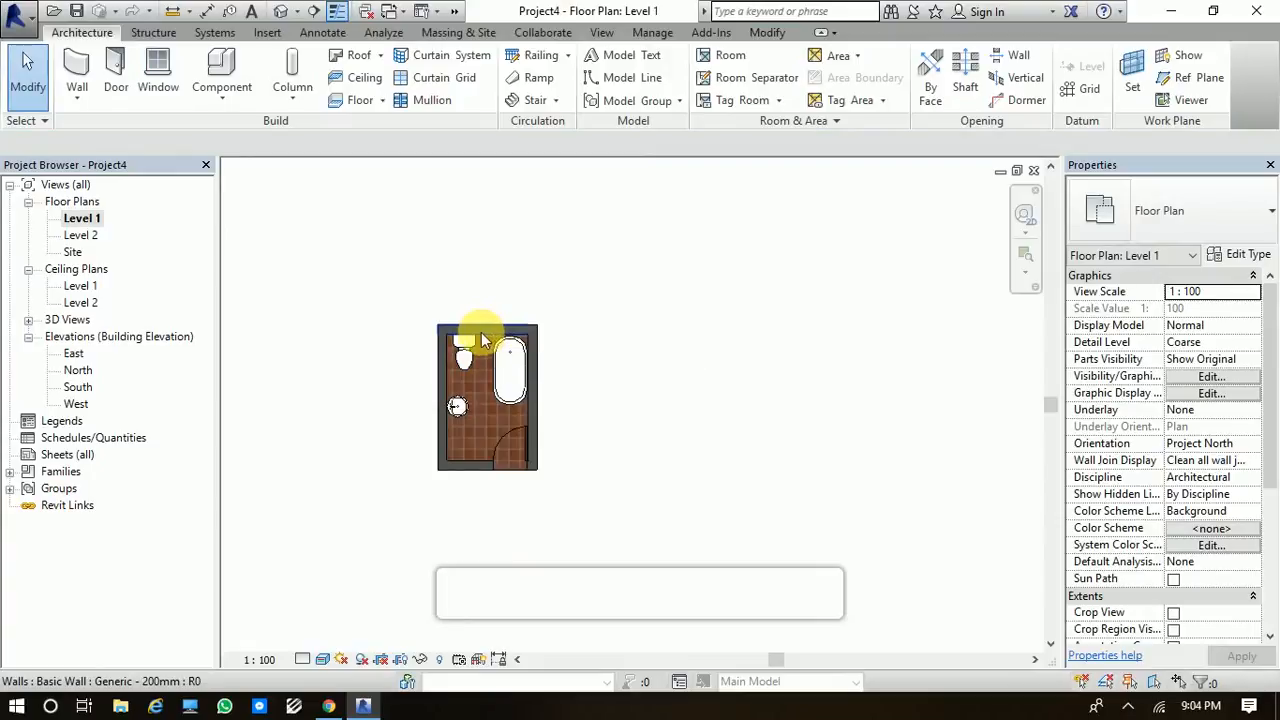
Start placing an M_Fixed 0406 x 0610mm window and set its type's Default Sill Height to 1500
{"action": "left_click", "coordinate": [158, 72]}
{"action": "left_click", "coordinate": [1160, 206]}
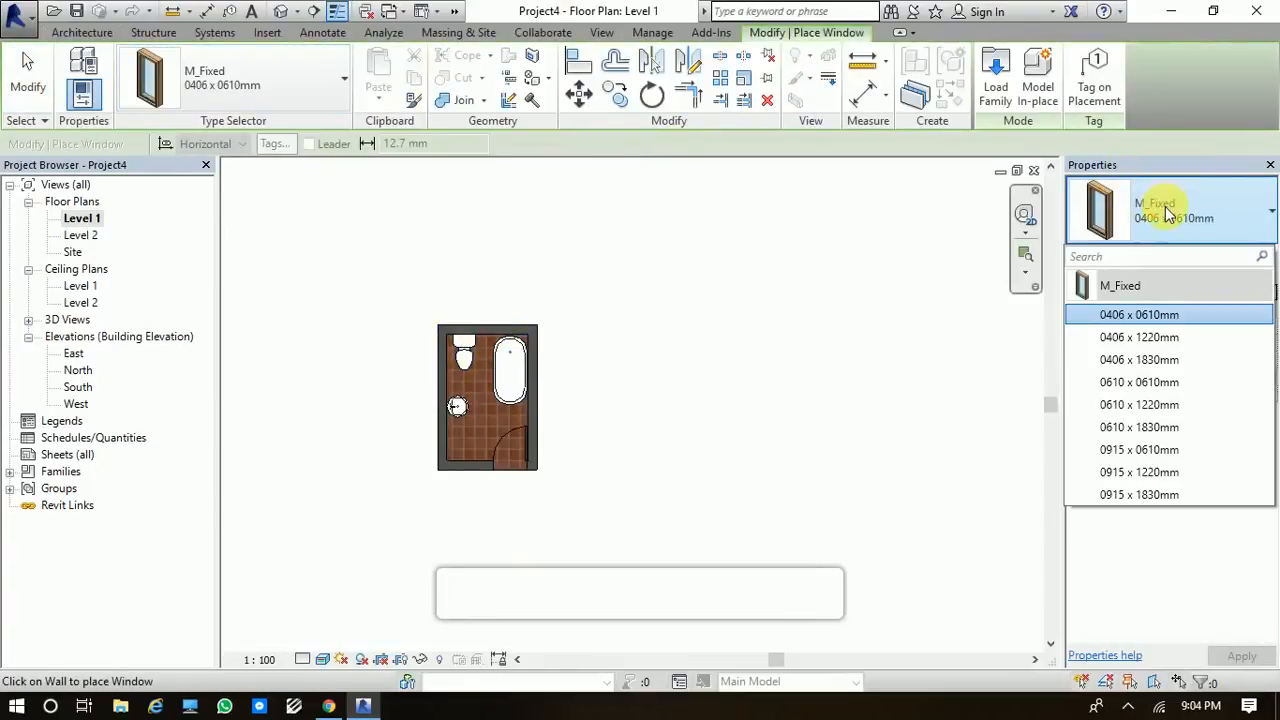
{"action": "left_click", "coordinate": [1205, 240]}
{"action": "left_click", "coordinate": [1236, 253]}
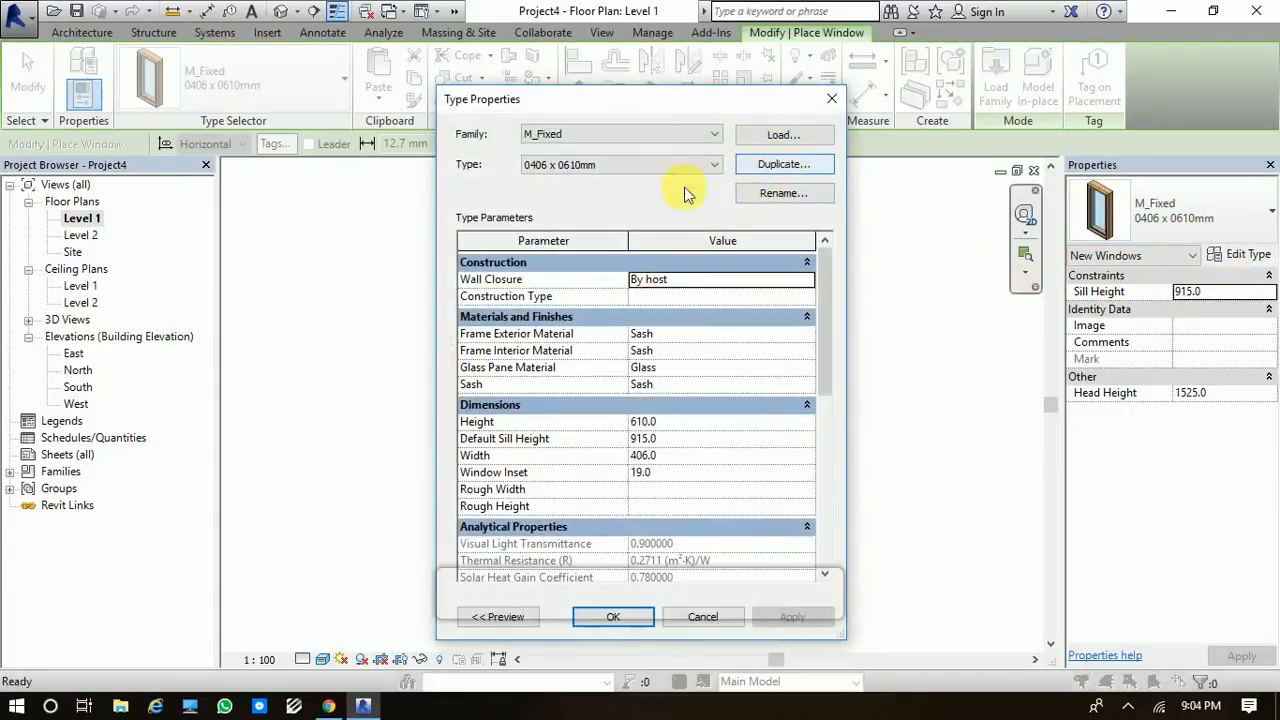
{"action": "left_click", "coordinate": [691, 427]}
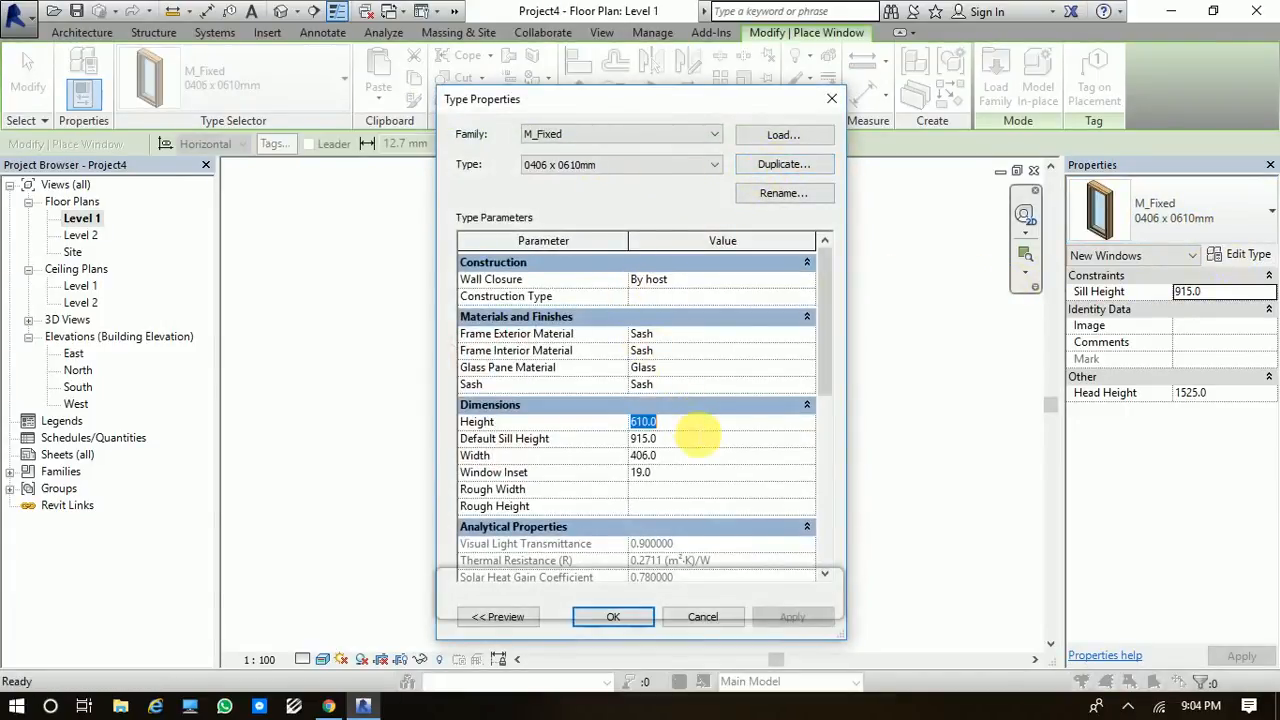
{"action": "left_click", "coordinate": [693, 444]}
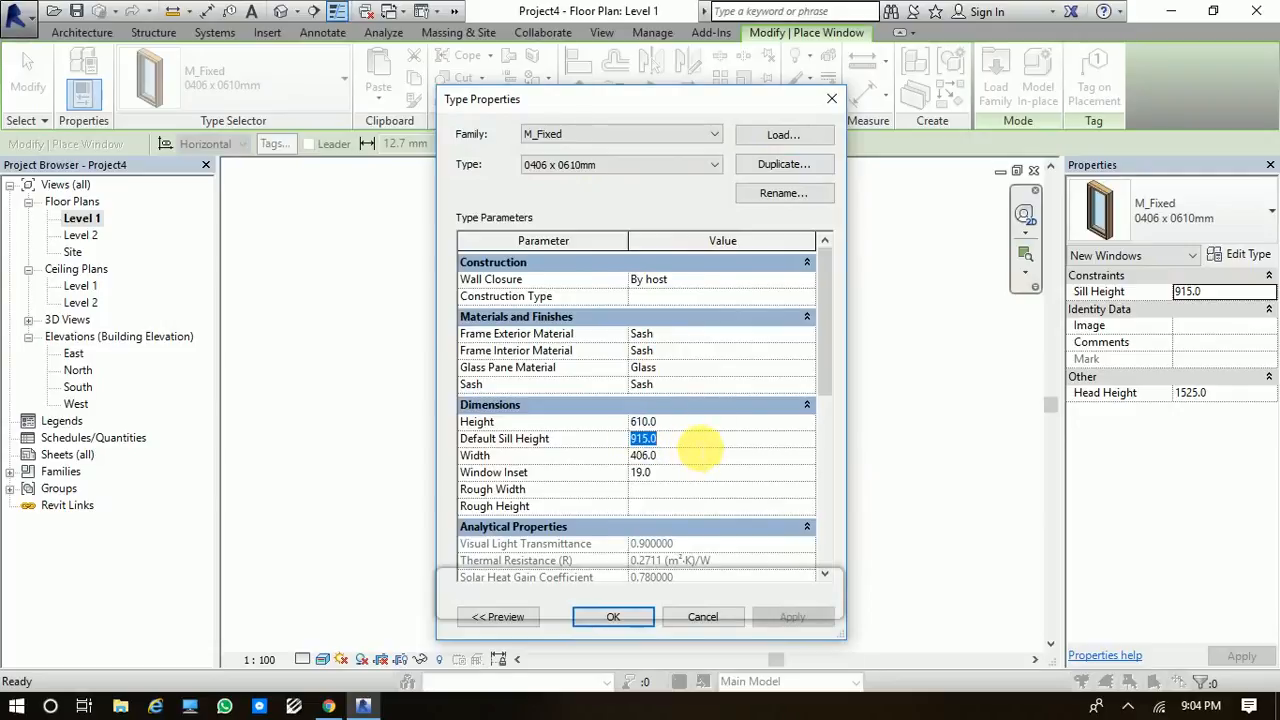
{"action": "type", "text": "15"}
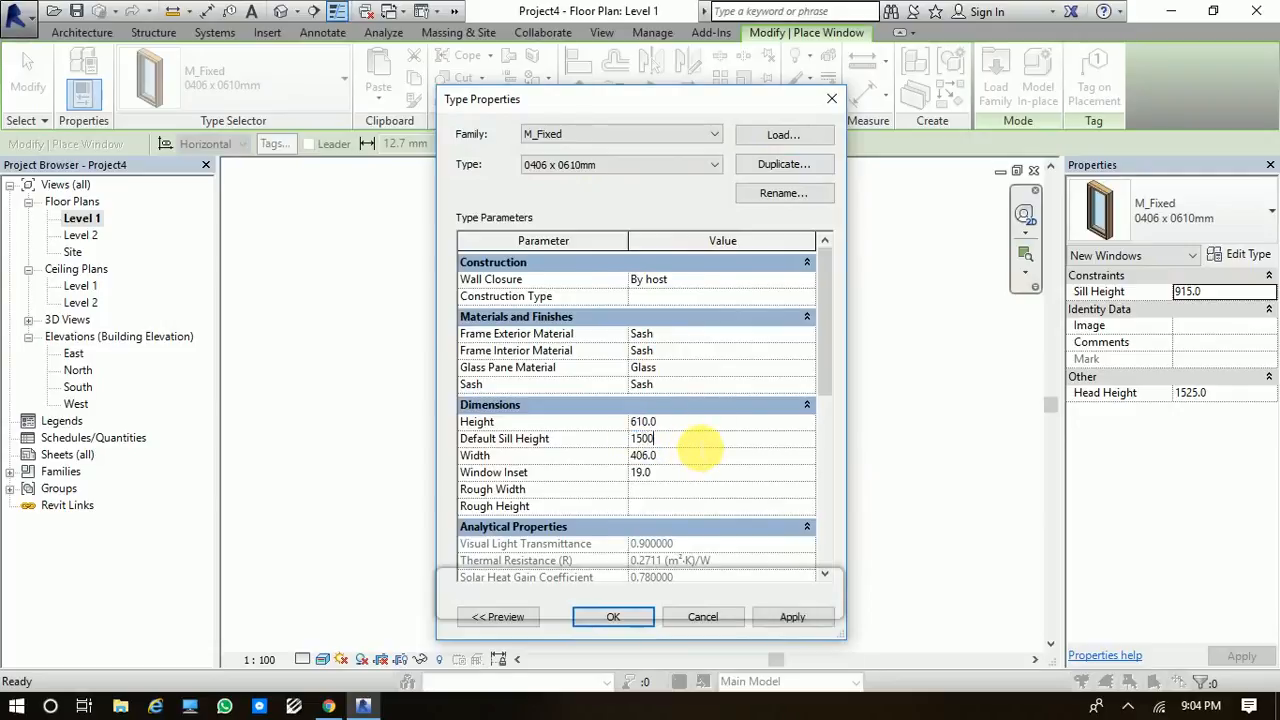
{"action": "type", "text": "00"}
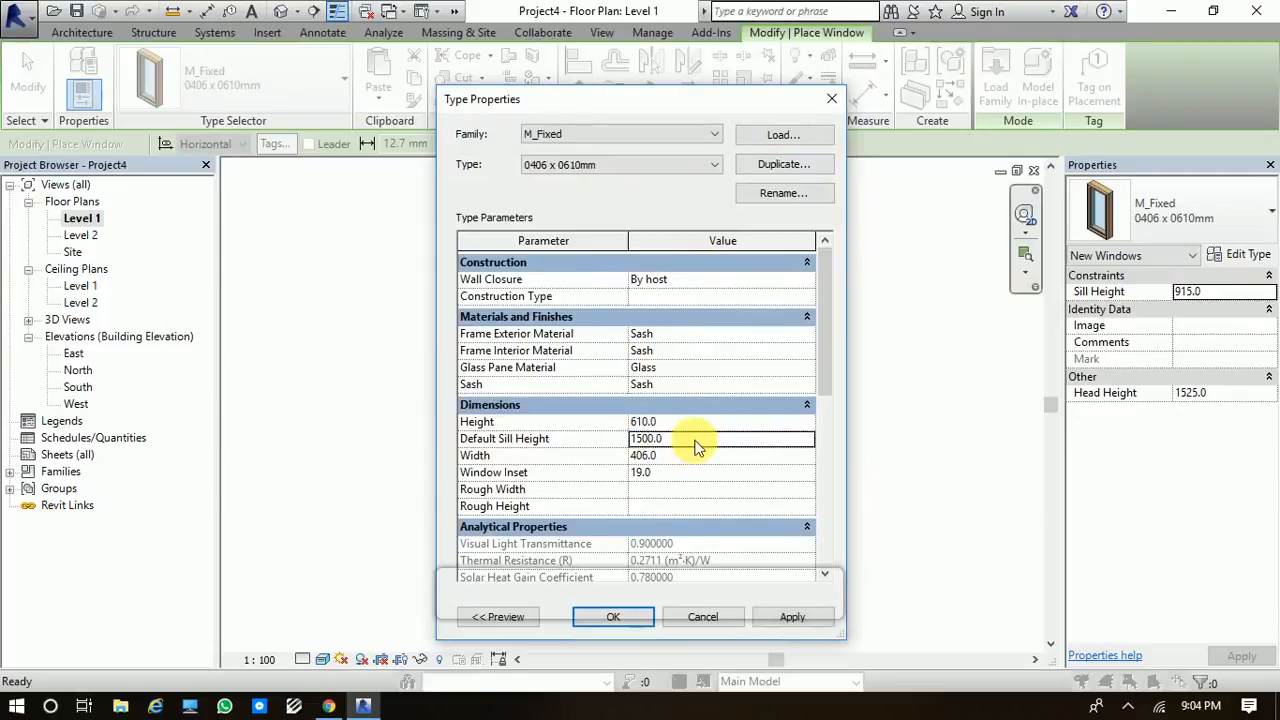
{"action": "left_click", "coordinate": [592, 614]}
Place the window midway along the upper wall between the toilet and bathtub, deleting the instance that causes the cutting error
{"action": "scroll", "coordinate": [485, 335], "scroll_direction": "up", "scroll_amount": 4}
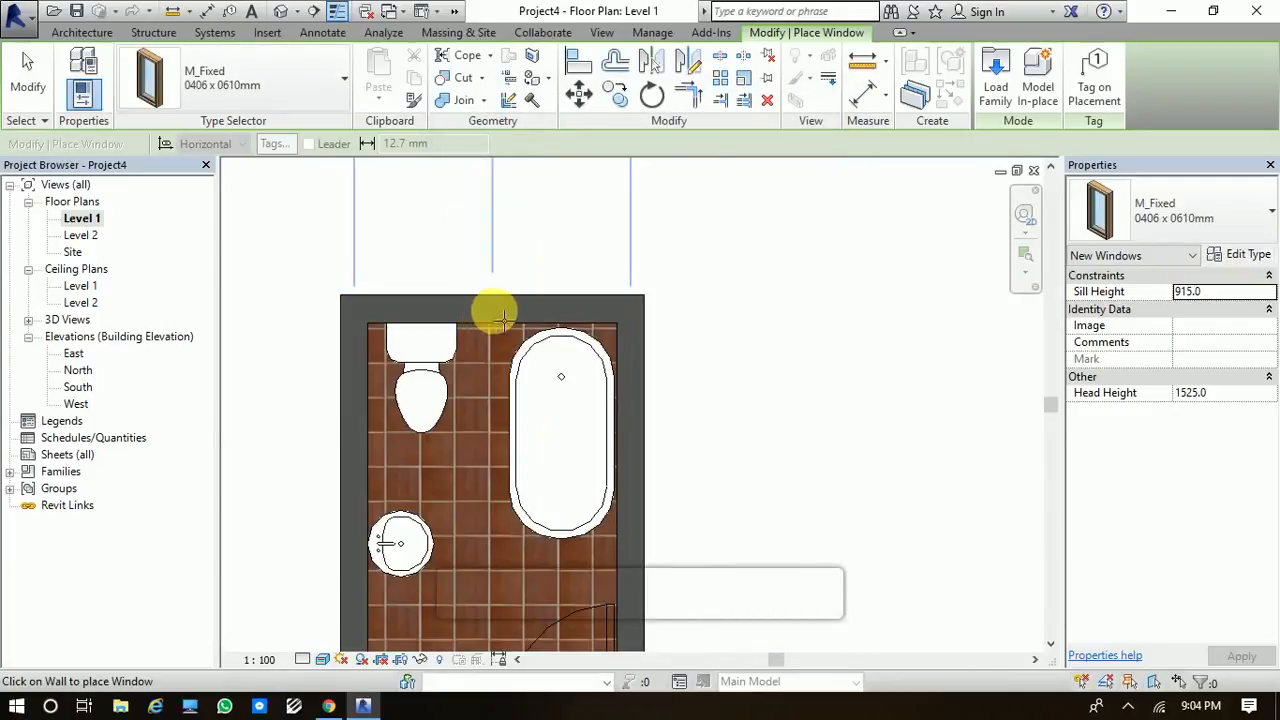
{"action": "left_click", "coordinate": [495, 294]}
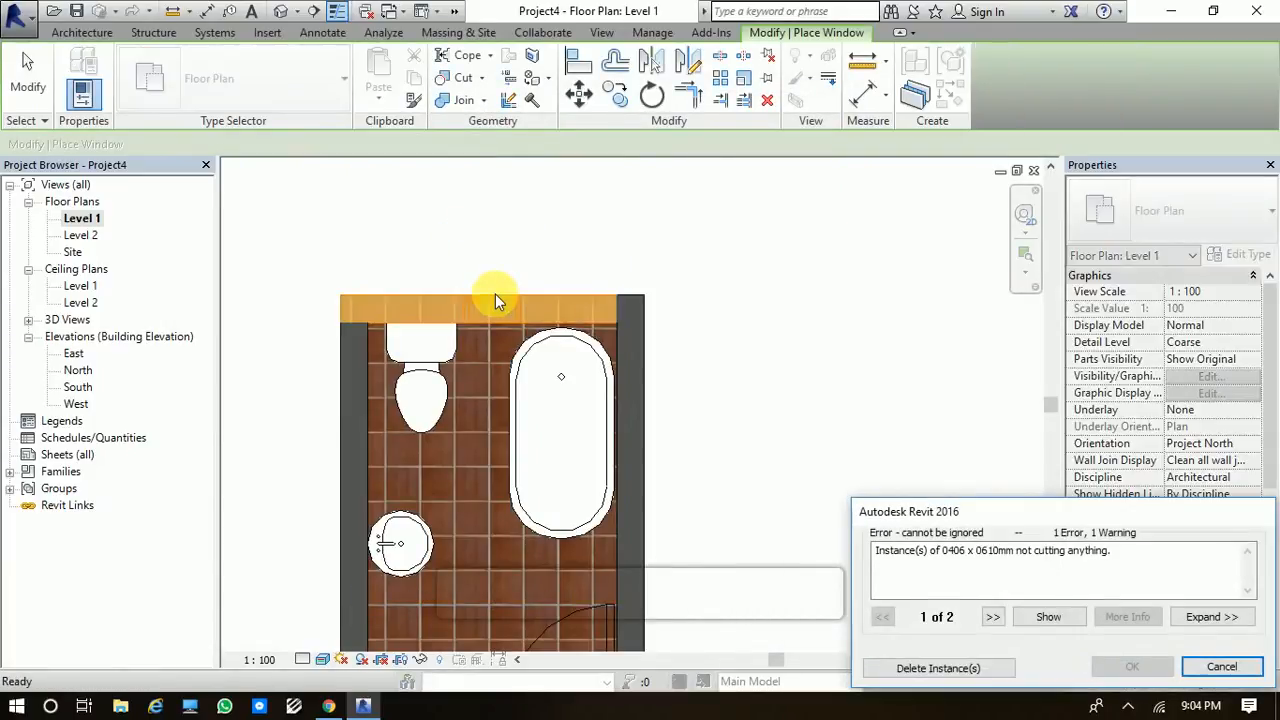
{"action": "left_click", "coordinate": [980, 668]}
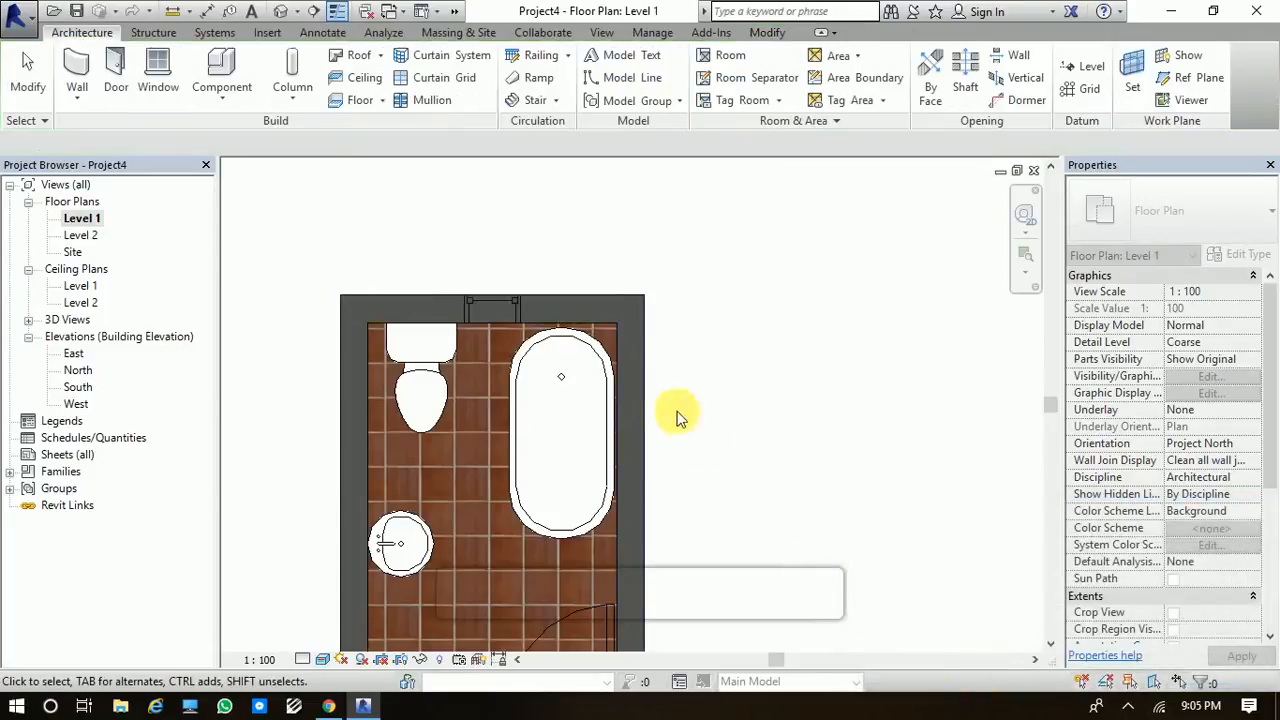
{"action": "key", "text": "Escape"}
{"action": "scroll", "coordinate": [498, 318], "scroll_direction": "down", "scroll_amount": 2}
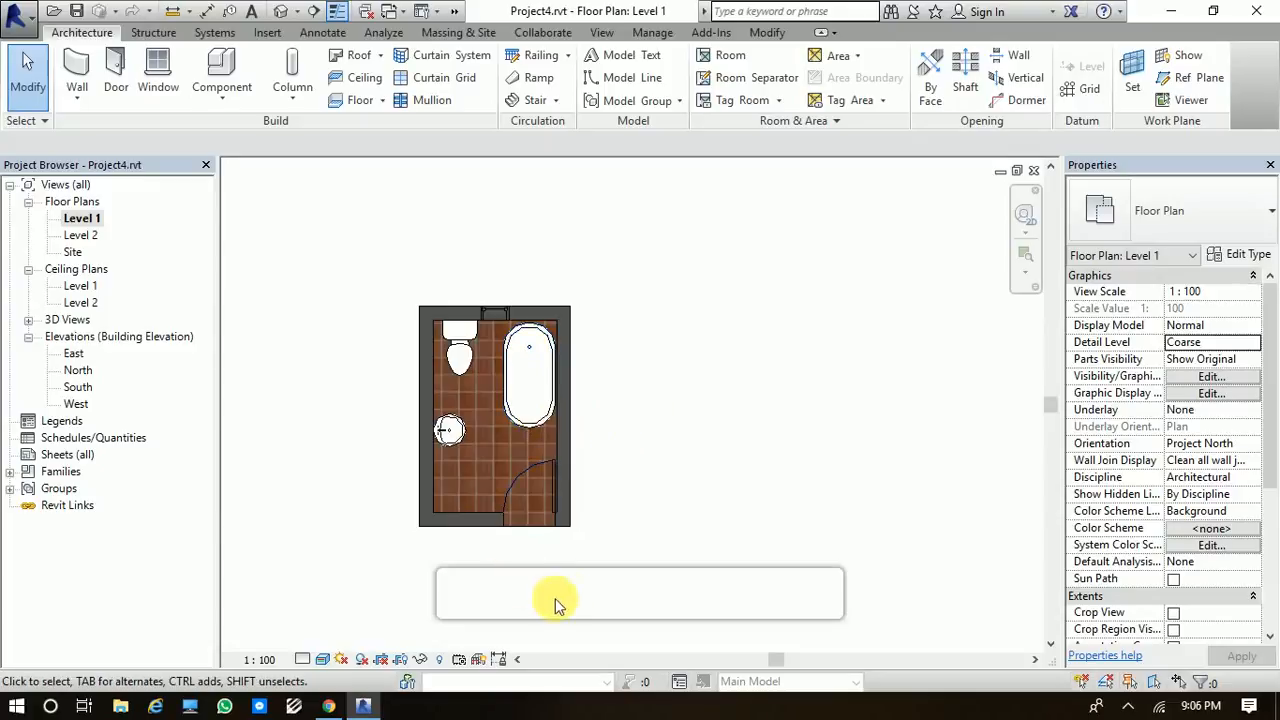
Create a perspective camera view from the doorway, aimed past the toilet beyond the upper wall
{"action": "left_click", "coordinate": [300, 12]}
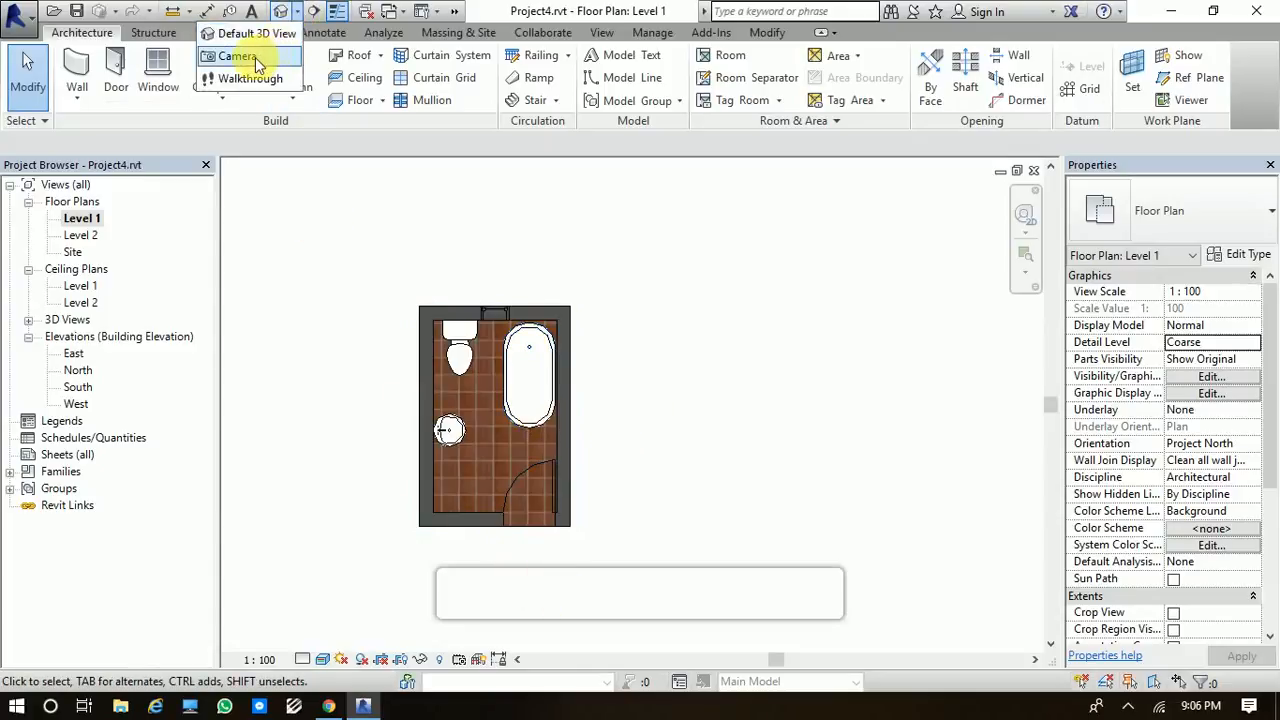
{"action": "left_click", "coordinate": [255, 55]}
{"action": "left_click", "coordinate": [534, 501]}
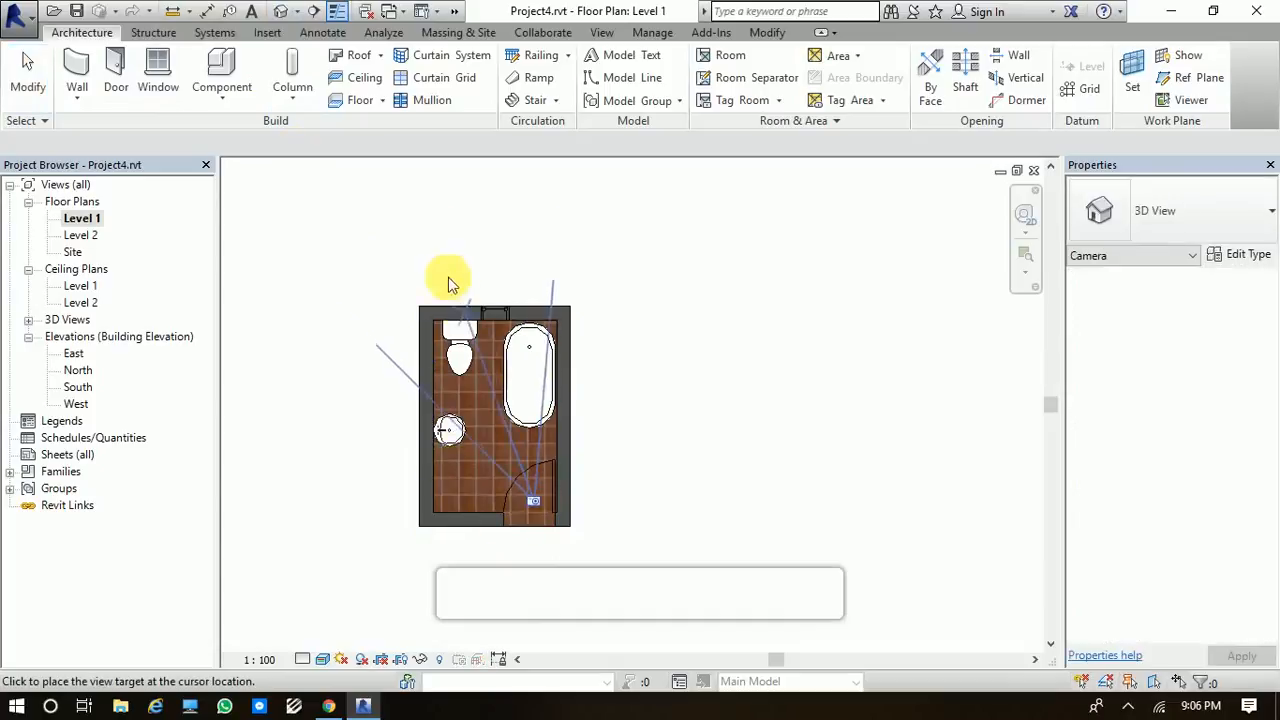
{"action": "left_click", "coordinate": [404, 176]}
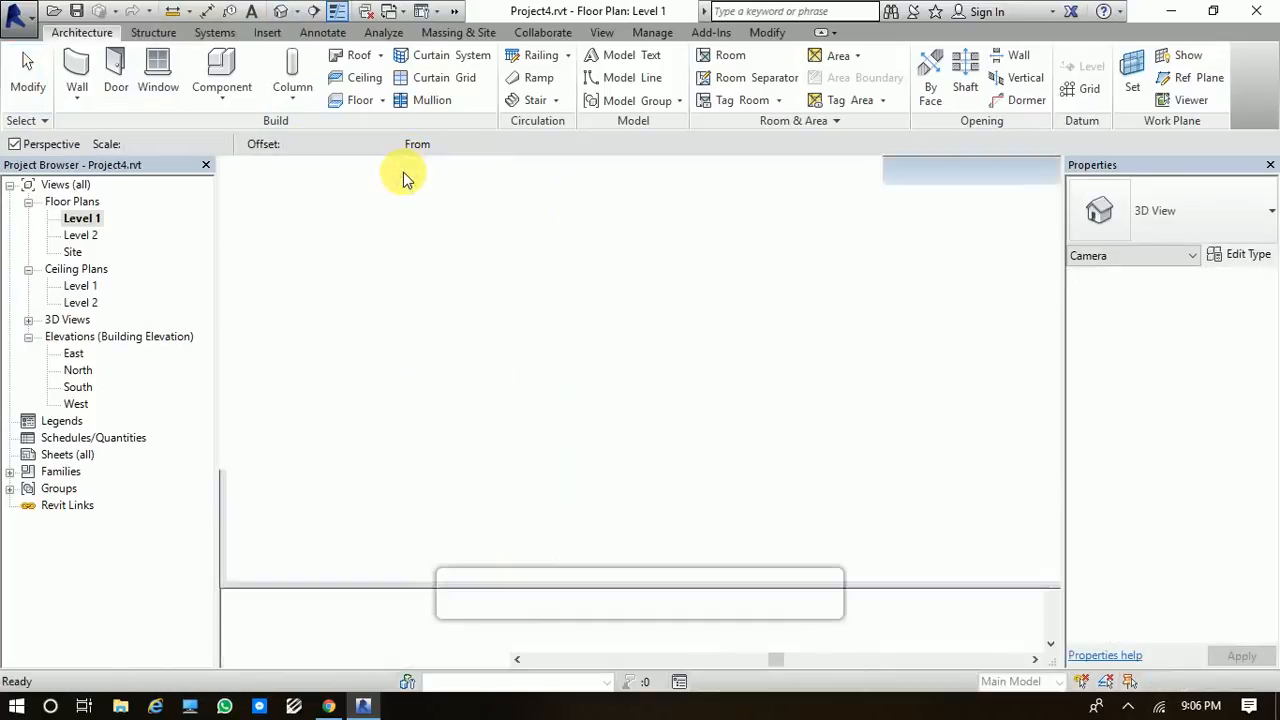
{"action": "scroll", "coordinate": [460, 270], "scroll_direction": "down", "scroll_amount": 3}
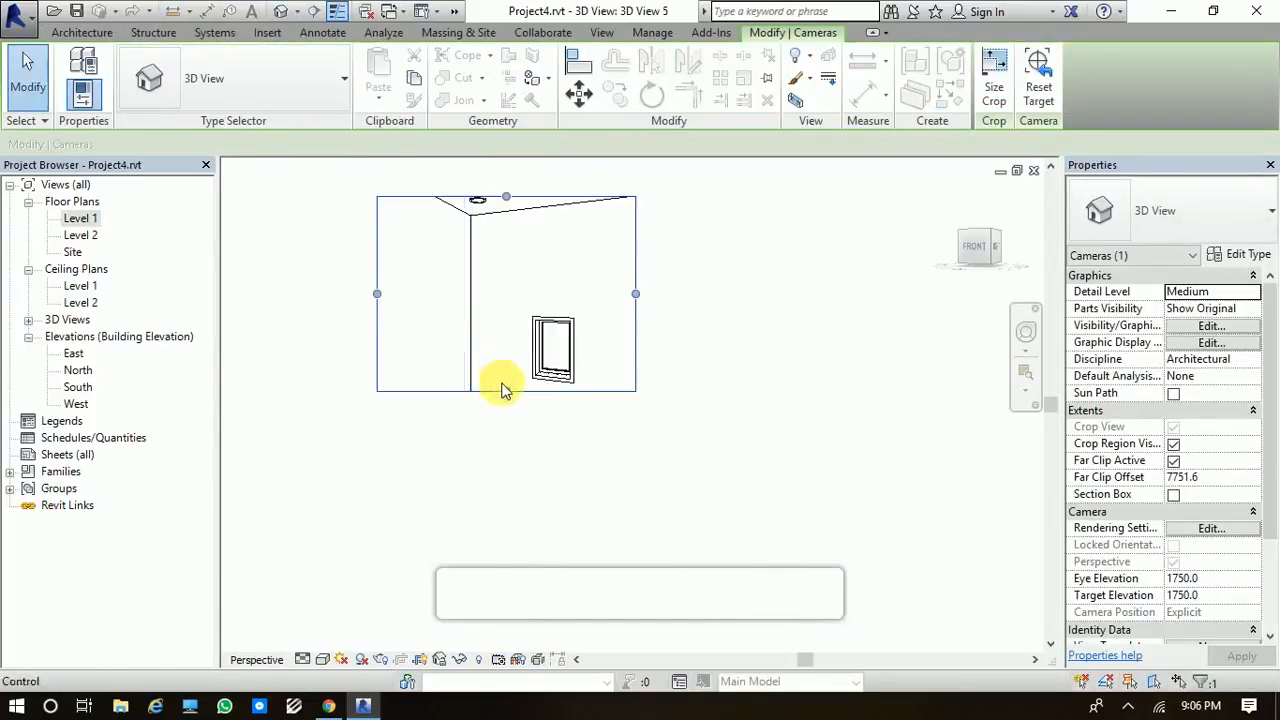
Enlarge the camera view's crop region on all four sides to take in the sink, toilet, bathtub and ceiling downlights
{"action": "left_click_drag", "start_coordinate": [506, 391], "coordinate": [523, 602]}
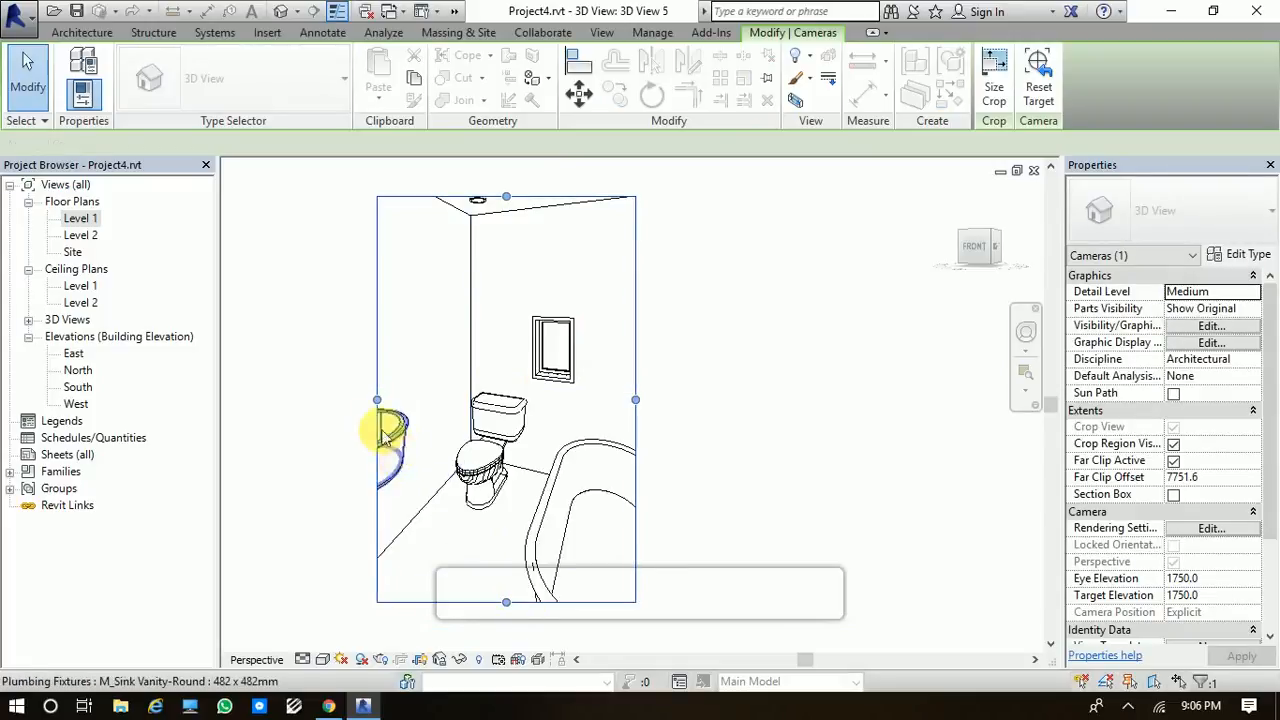
{"action": "left_click_drag", "start_coordinate": [376, 399], "coordinate": [338, 401]}
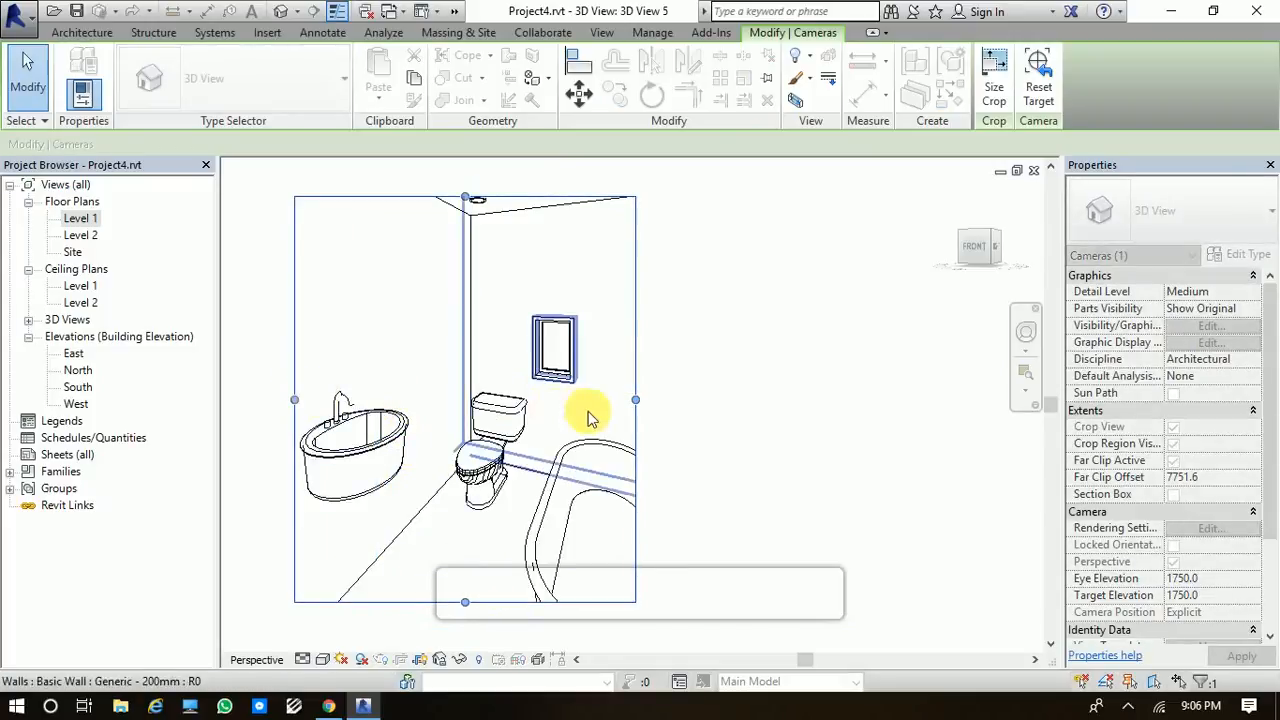
{"action": "left_click_drag", "start_coordinate": [635, 400], "coordinate": [713, 402]}
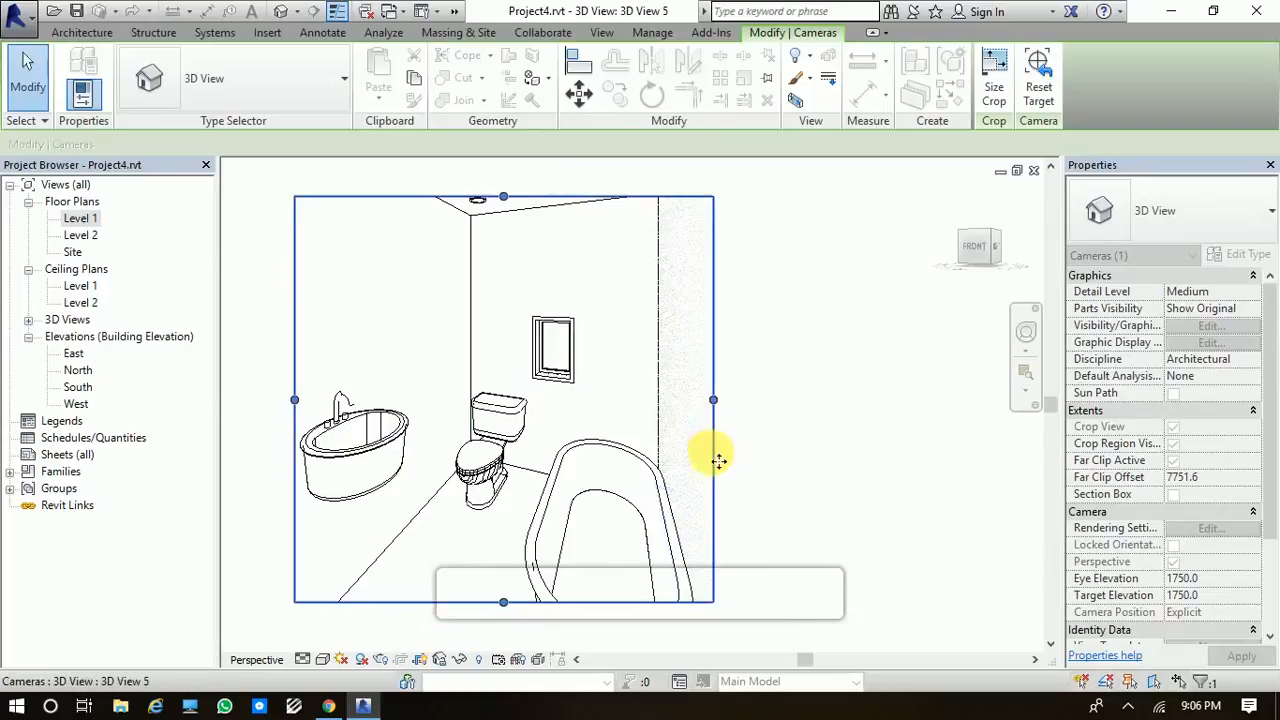
{"action": "left_click_drag", "start_coordinate": [503, 197], "coordinate": [504, 170]}
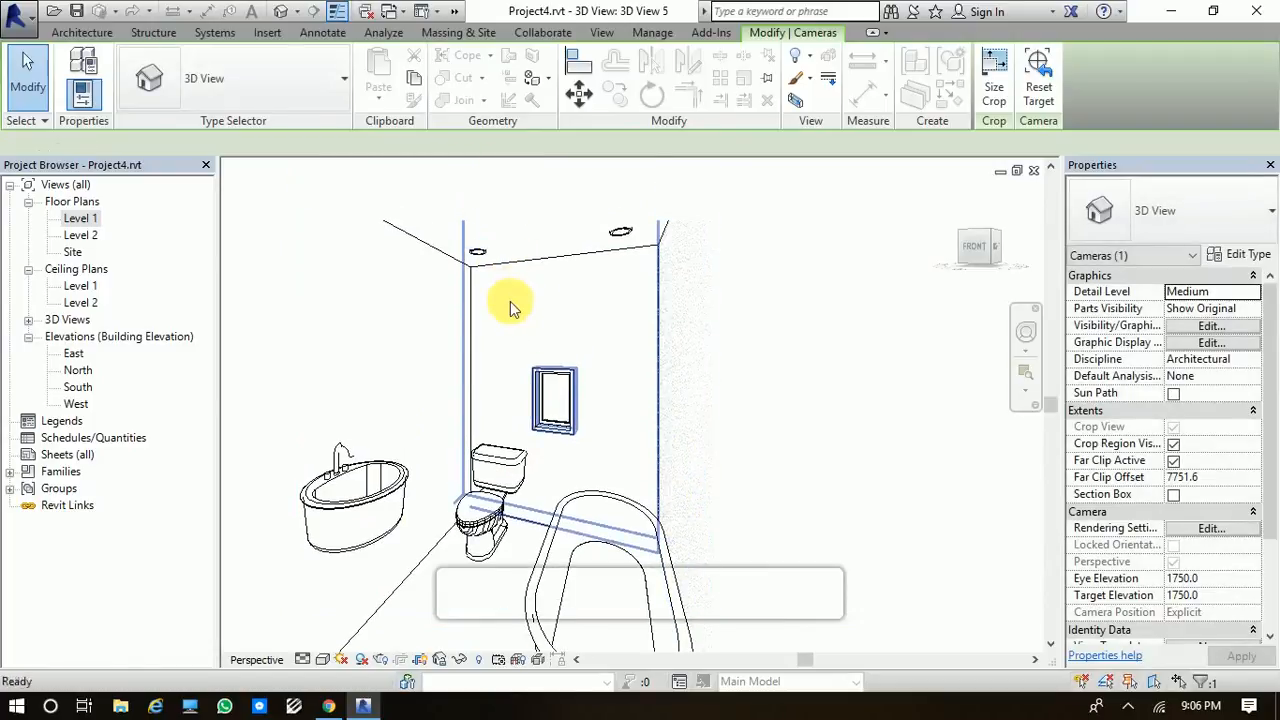
{"action": "scroll", "coordinate": [505, 285], "scroll_direction": "down", "scroll_amount": 3}
{"action": "left_click_drag", "start_coordinate": [504, 266], "coordinate": [506, 209]}
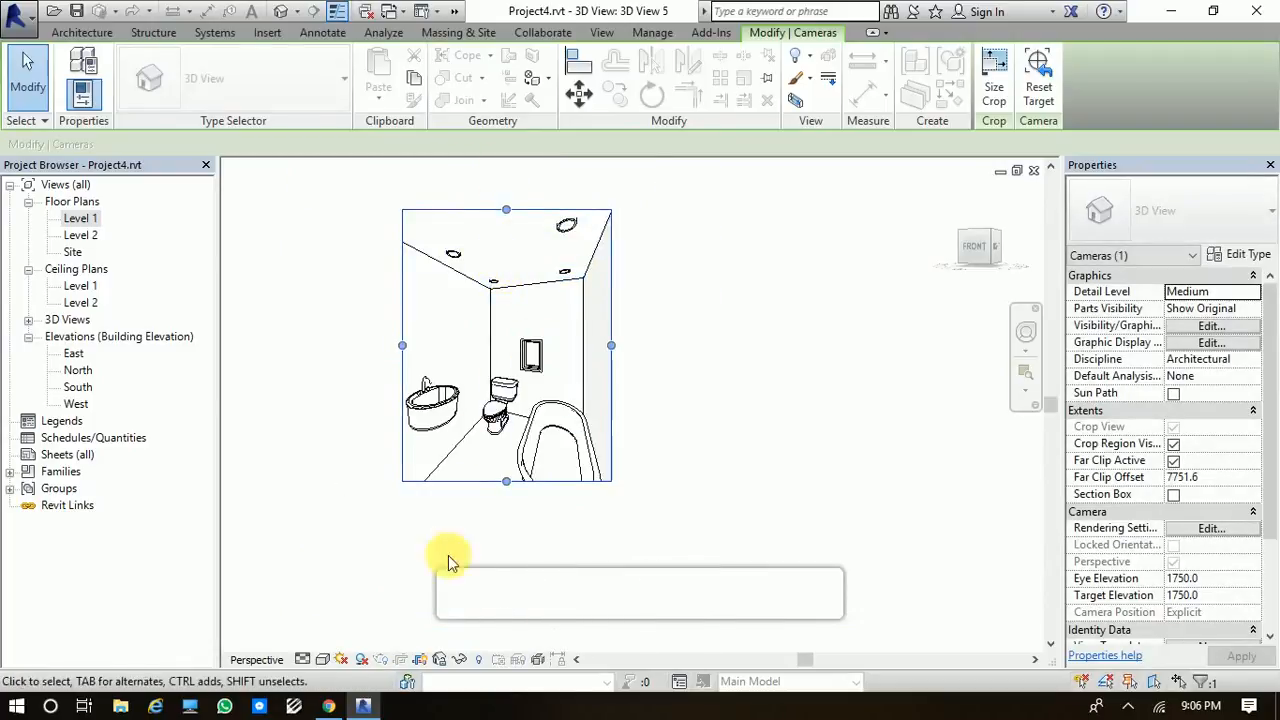
Set the camera view's visual style to Realistic
{"action": "left_click", "coordinate": [323, 660]}
{"action": "left_click", "coordinate": [355, 621]}
{"action": "scroll", "coordinate": [529, 200], "scroll_direction": "up", "scroll_amount": 1}
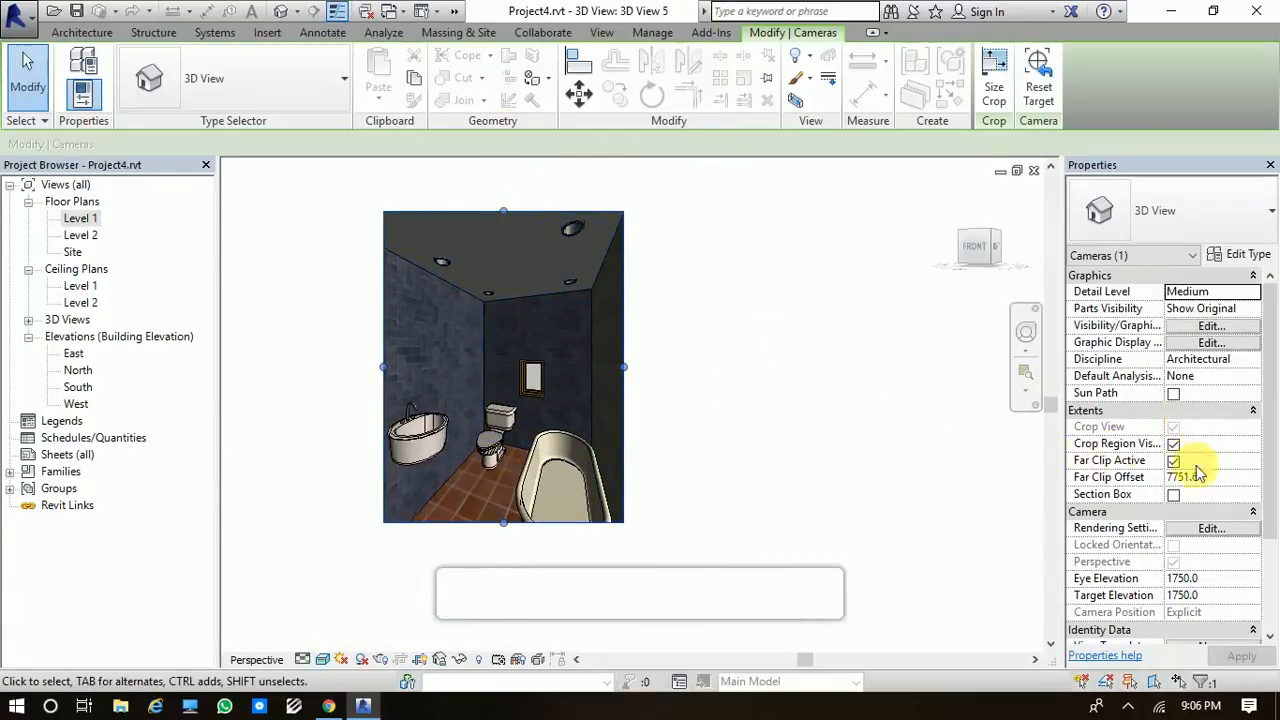
Raise the back-wall window by trying a Sill Height of 1800, and set it to 1600
{"action": "left_click", "coordinate": [528, 385]}
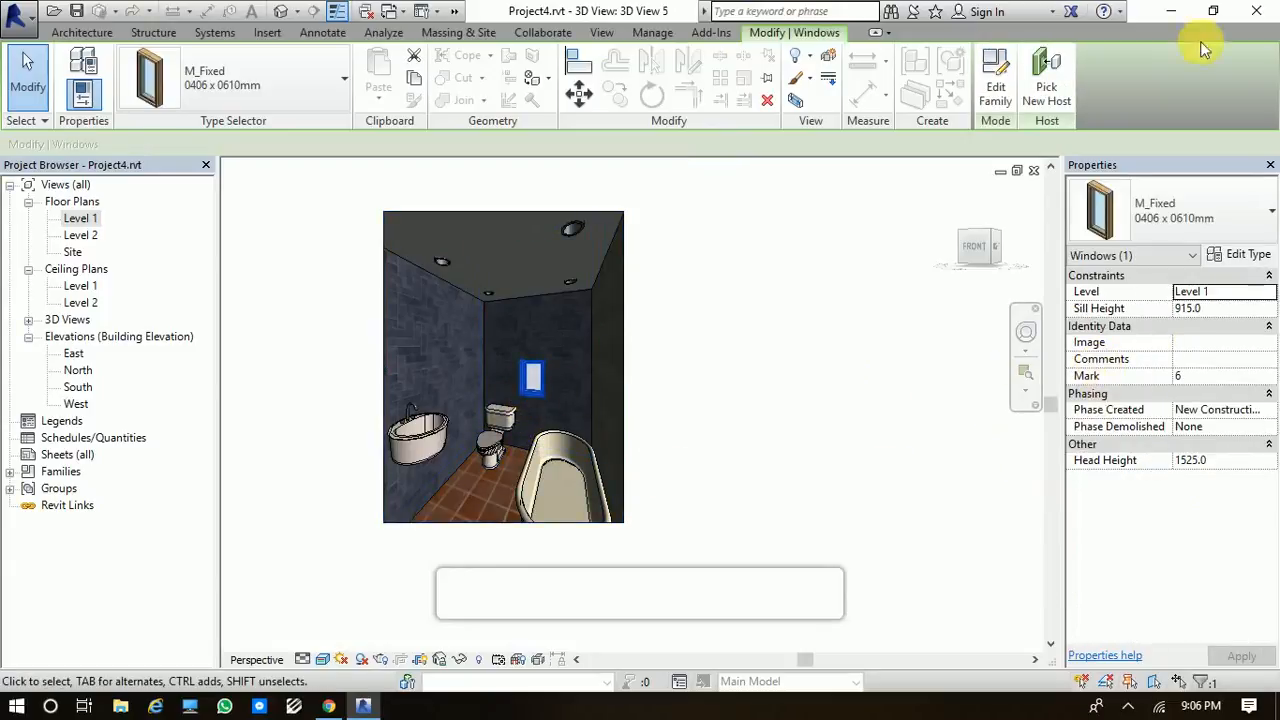
{"action": "left_click", "coordinate": [1225, 308]}
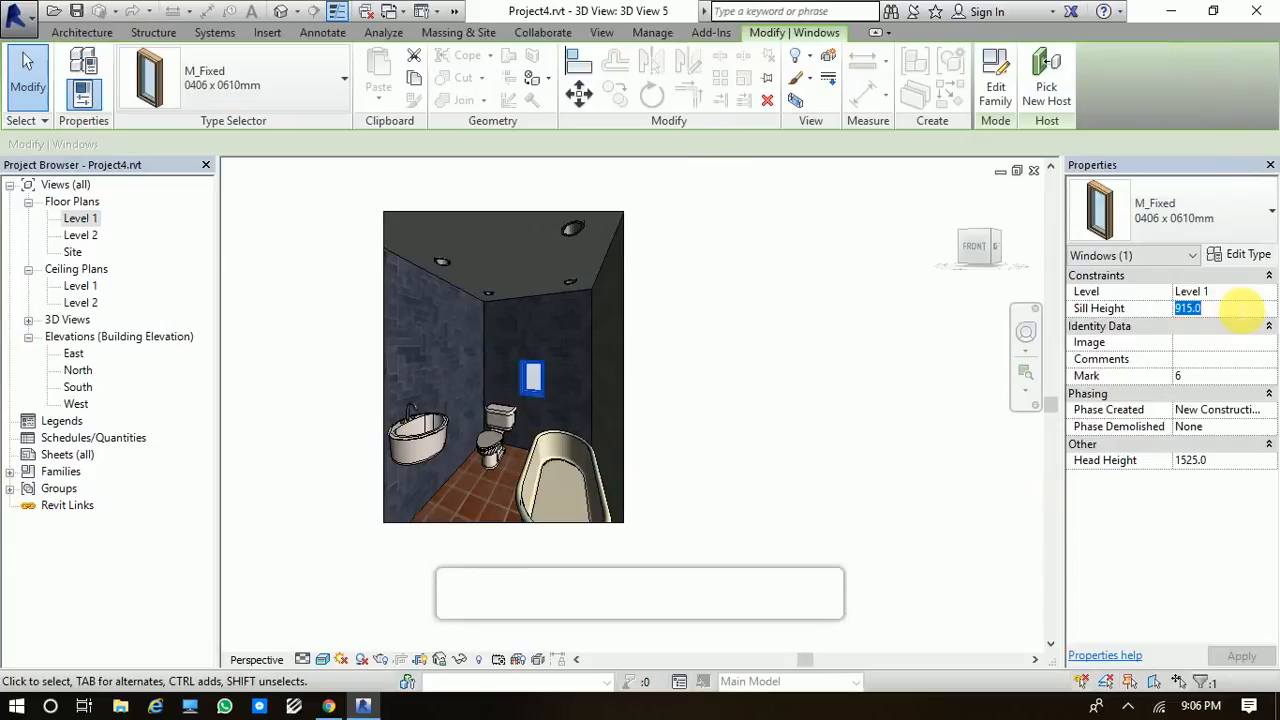
{"action": "key", "text": "Return"}
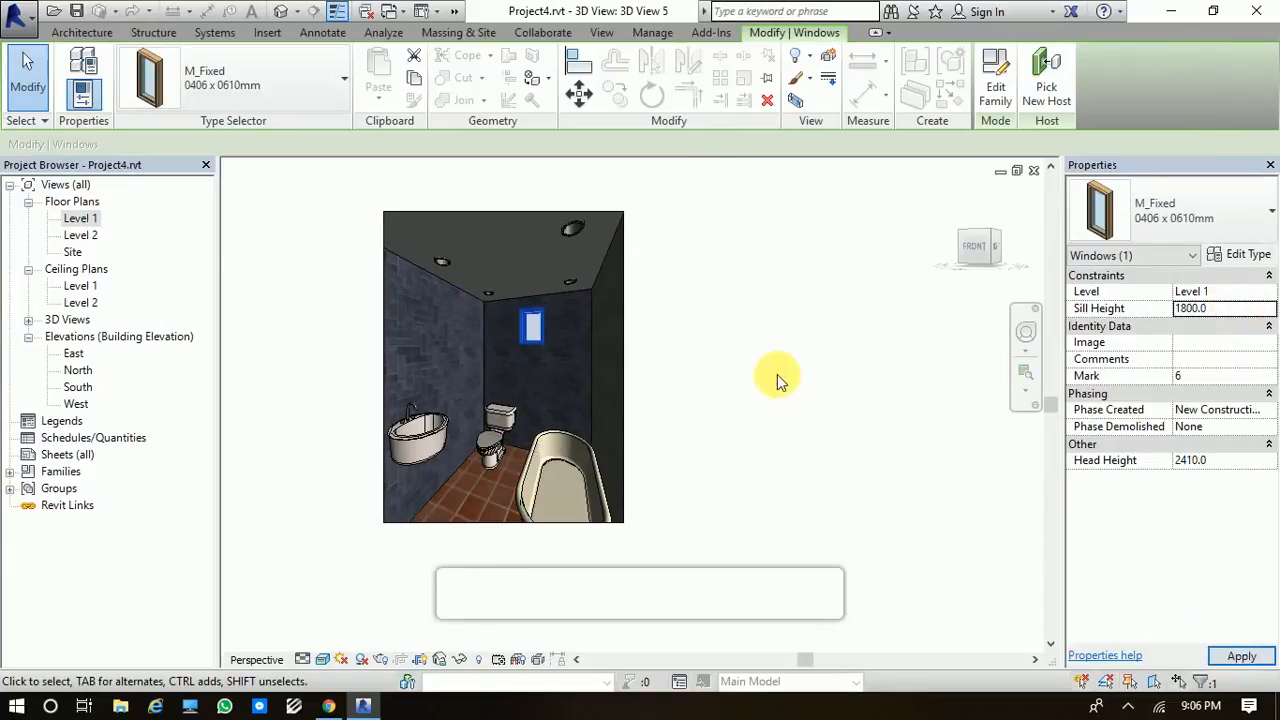
{"action": "left_click", "coordinate": [1236, 318]}
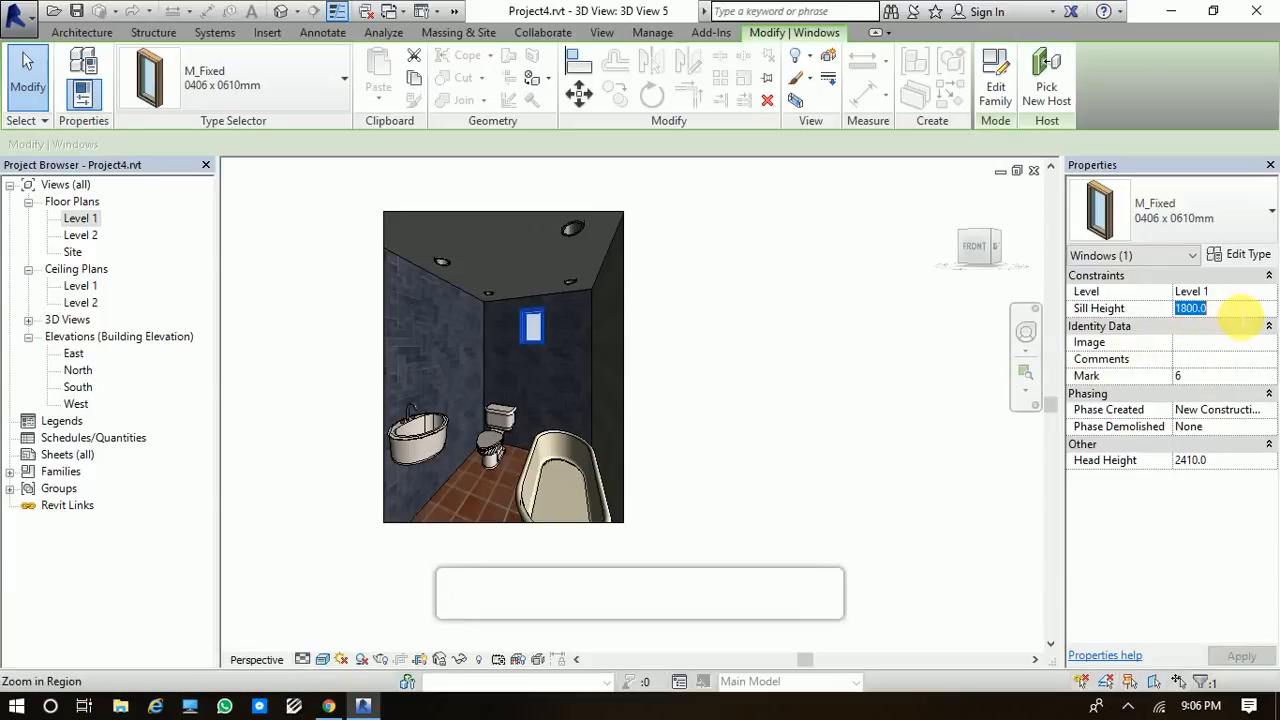
{"action": "type", "text": "1600"}
{"action": "key", "text": "Return"}
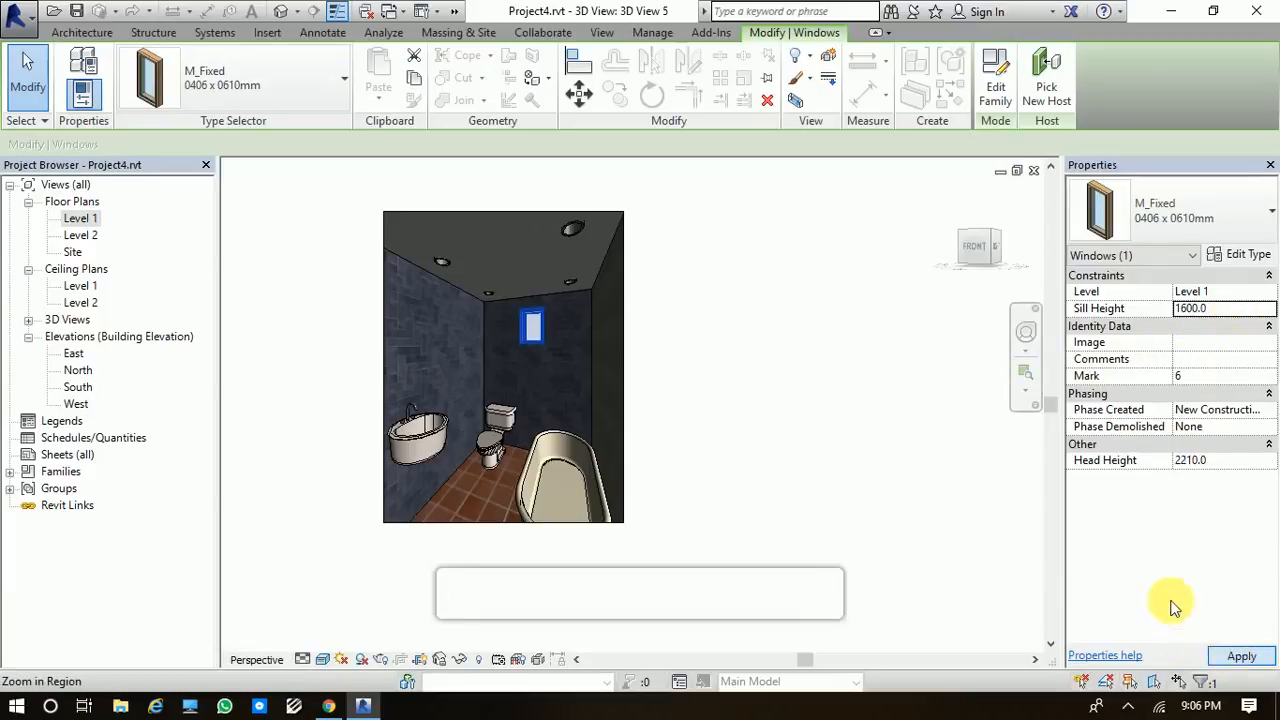
{"action": "left_click", "coordinate": [779, 411]}
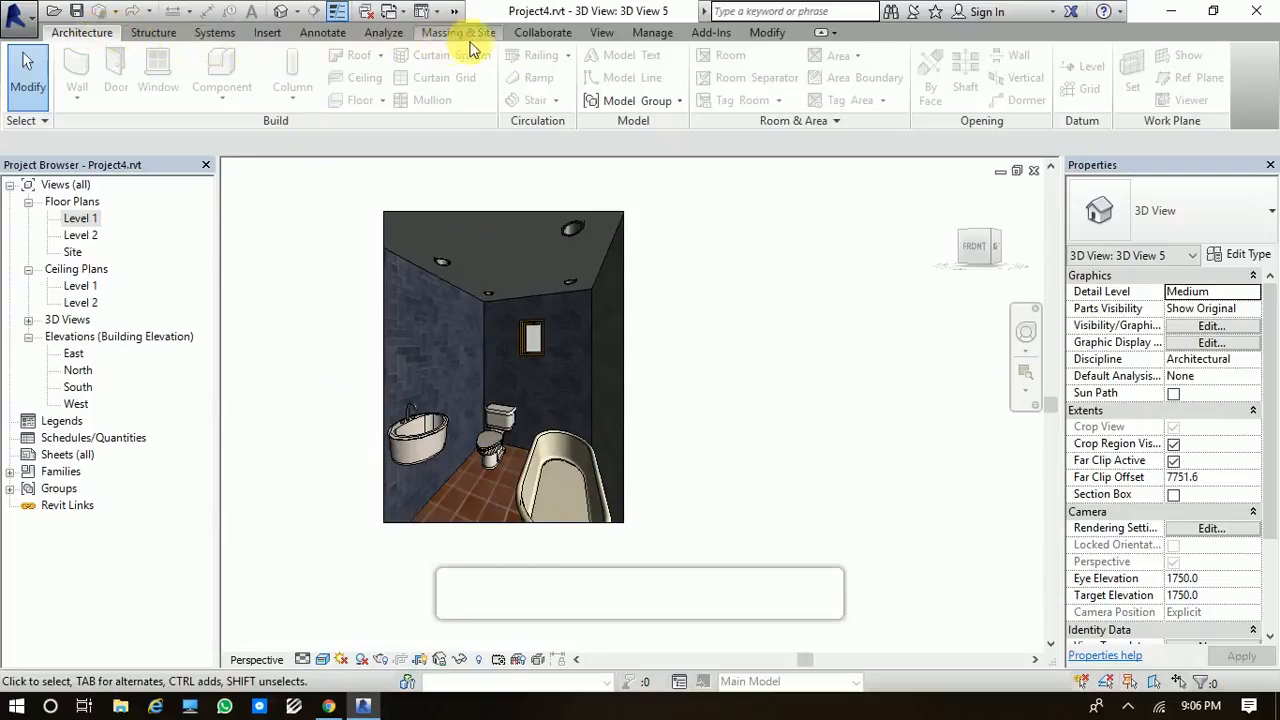
Render the camera view with High quality, Printer resolution at 150 DPI and the Interior: Sun and Artificial lighting scheme
{"action": "left_click", "coordinate": [600, 35]}
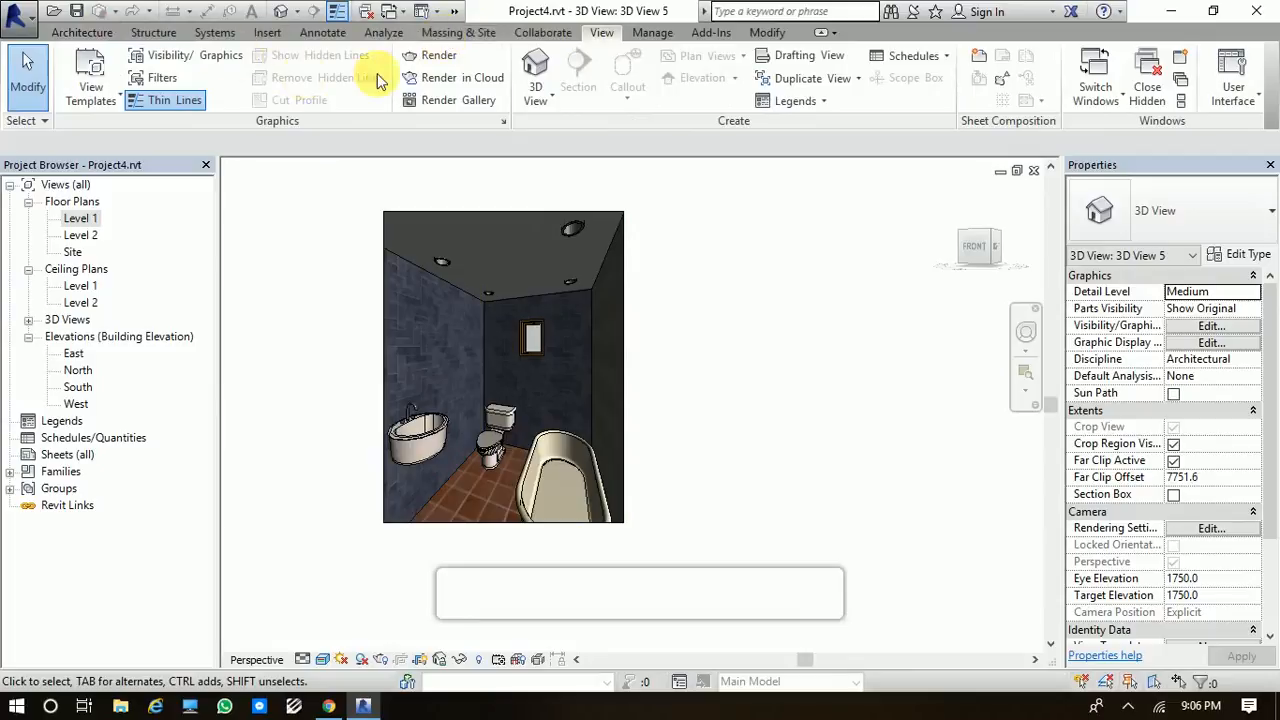
{"action": "left_click", "coordinate": [433, 60]}
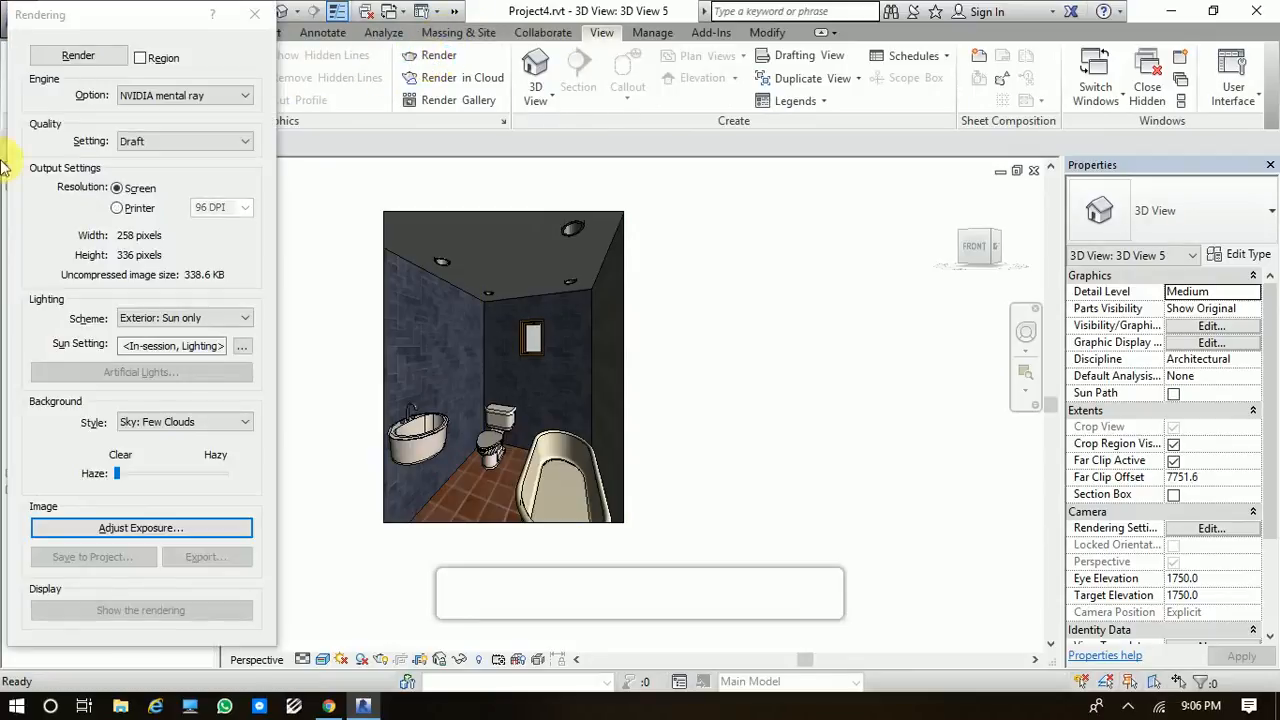
{"action": "left_click", "coordinate": [172, 146]}
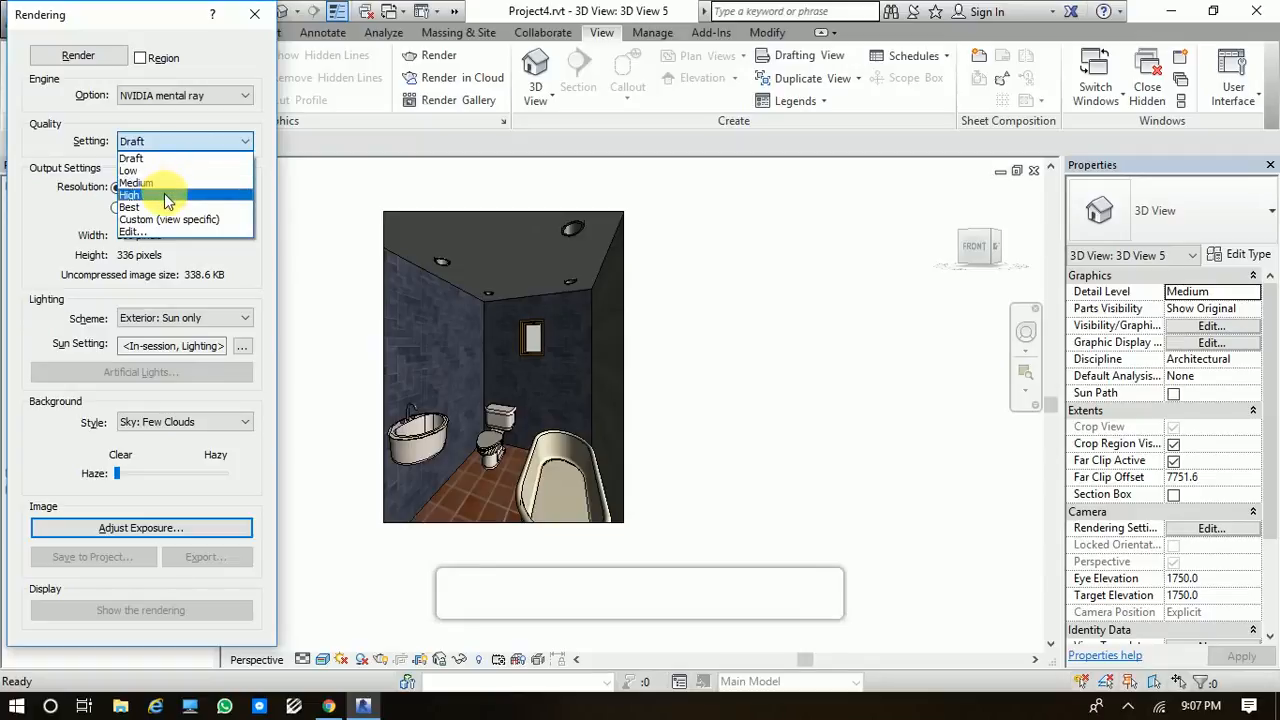
{"action": "left_click", "coordinate": [167, 196]}
{"action": "left_click", "coordinate": [120, 207]}
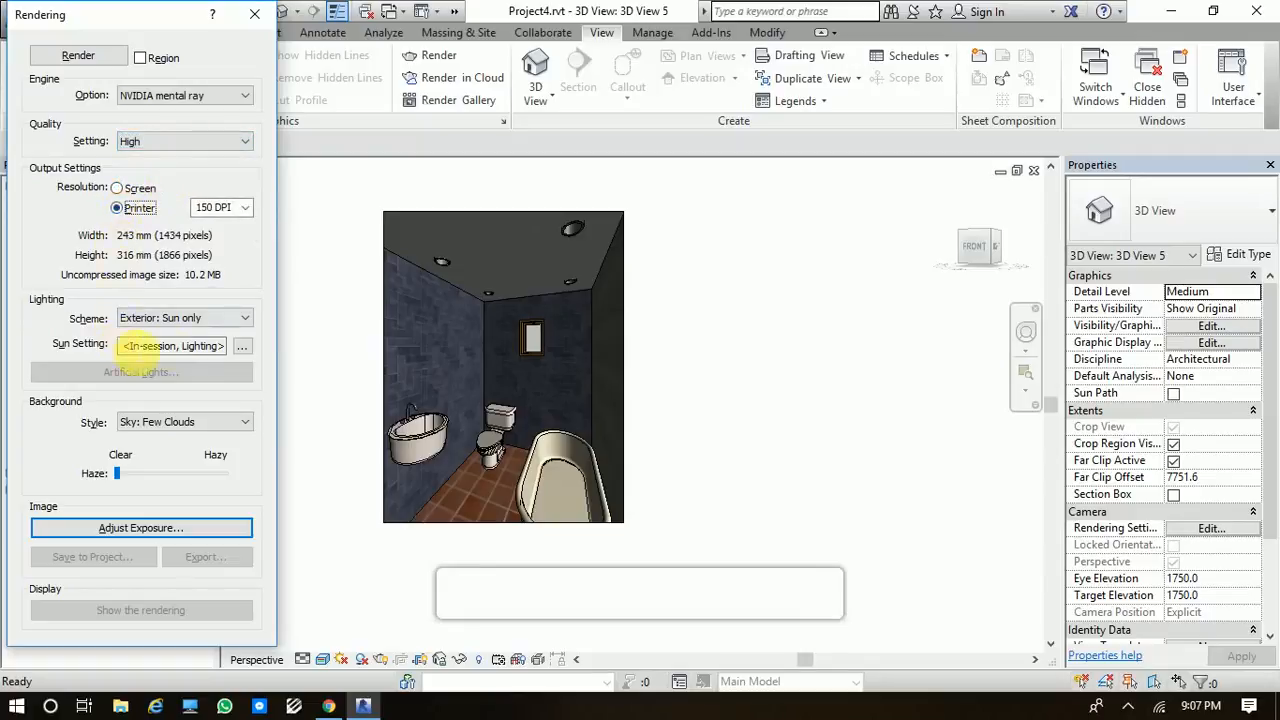
{"action": "left_click", "coordinate": [186, 320]}
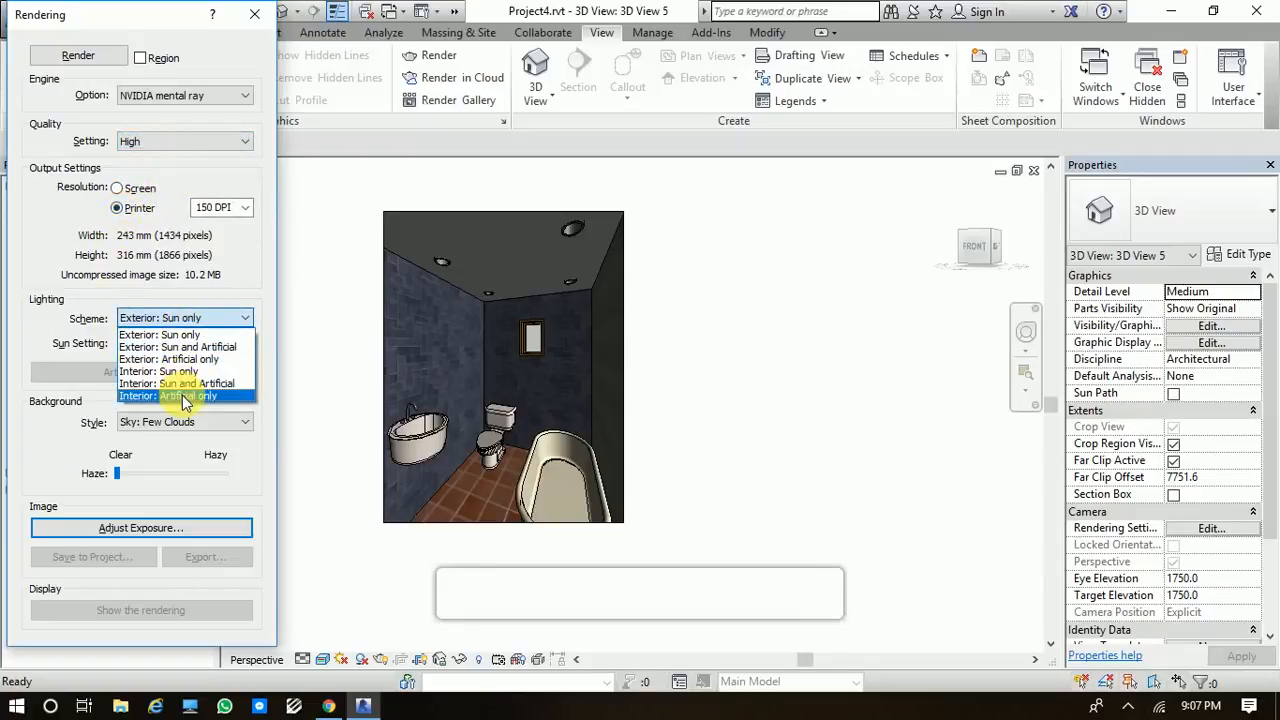
{"action": "left_click", "coordinate": [186, 383]}
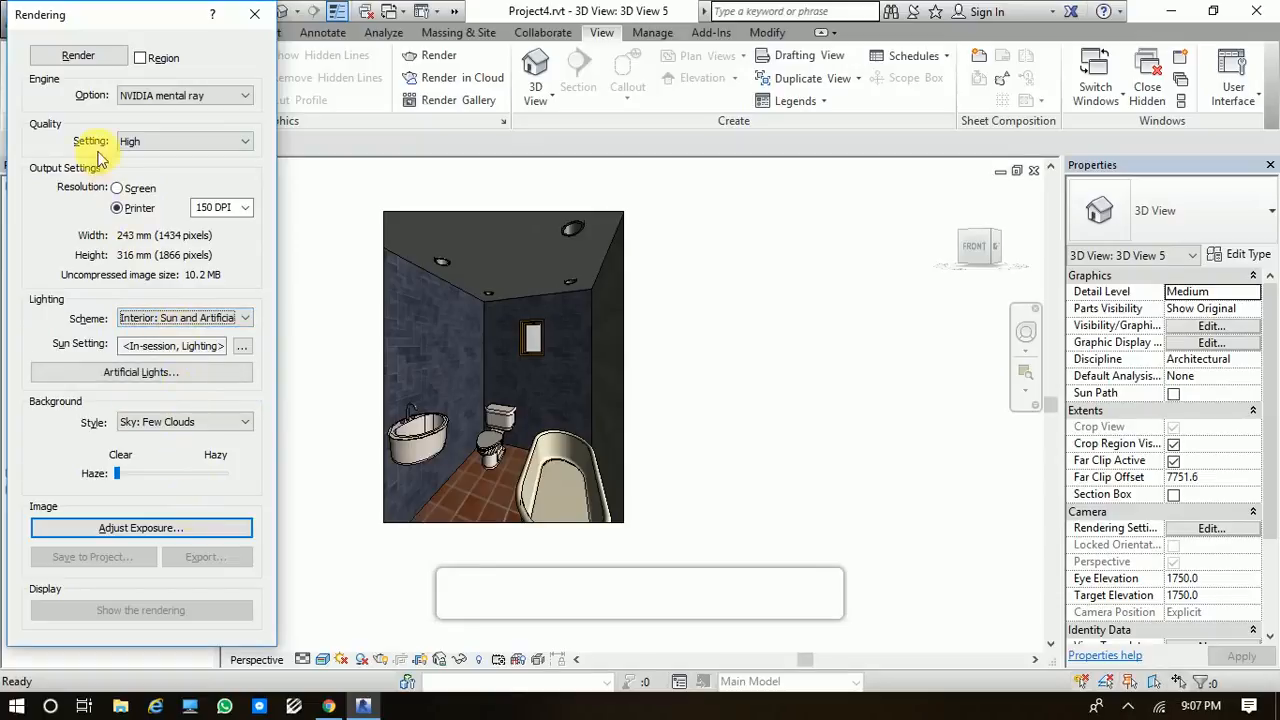
{"action": "left_click", "coordinate": [96, 62]}
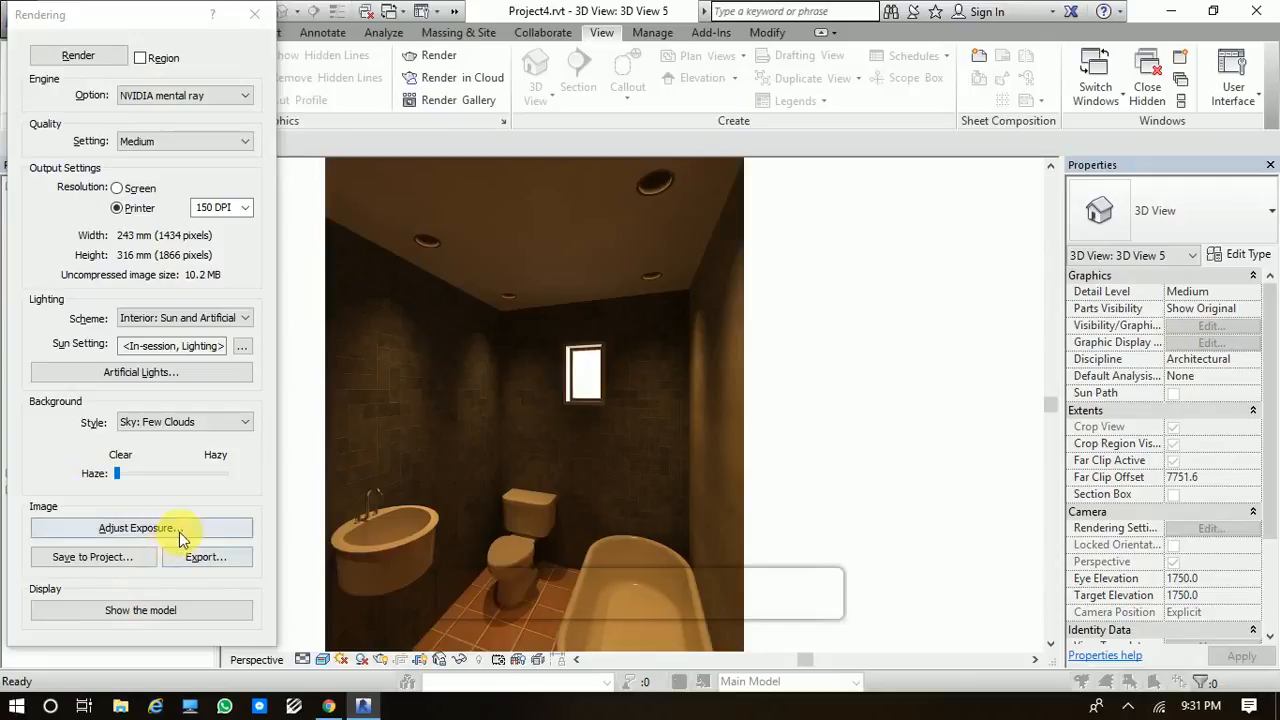
Brighten the rendered image by setting its Exposure Value to 7, and inspect the bathroom up close
{"action": "left_click", "coordinate": [140, 528]}
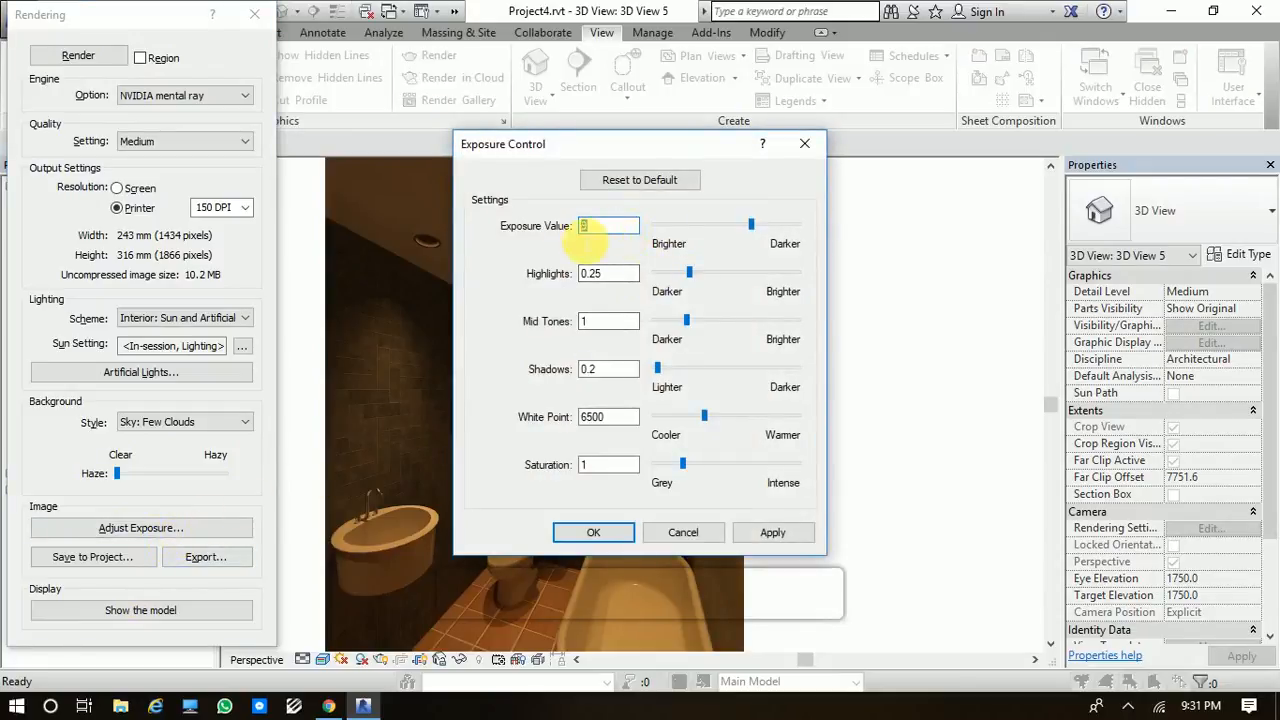
{"action": "type", "text": "7"}
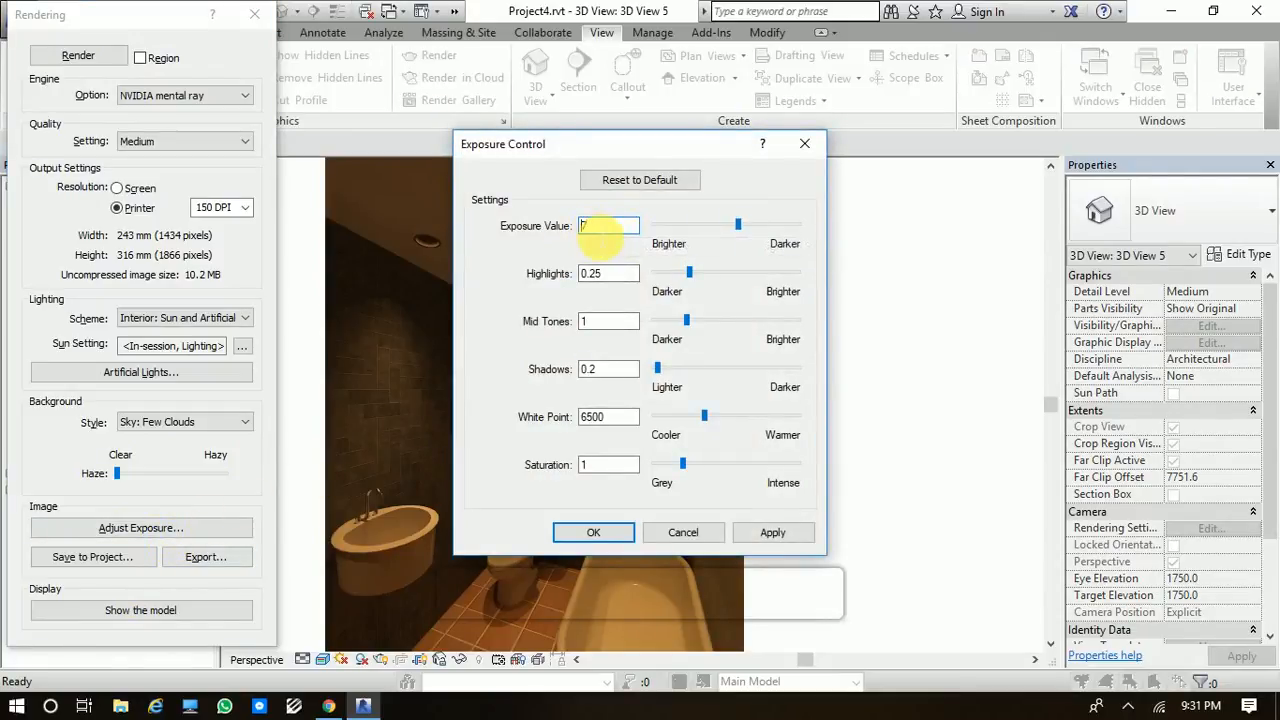
{"action": "left_click", "coordinate": [594, 533]}
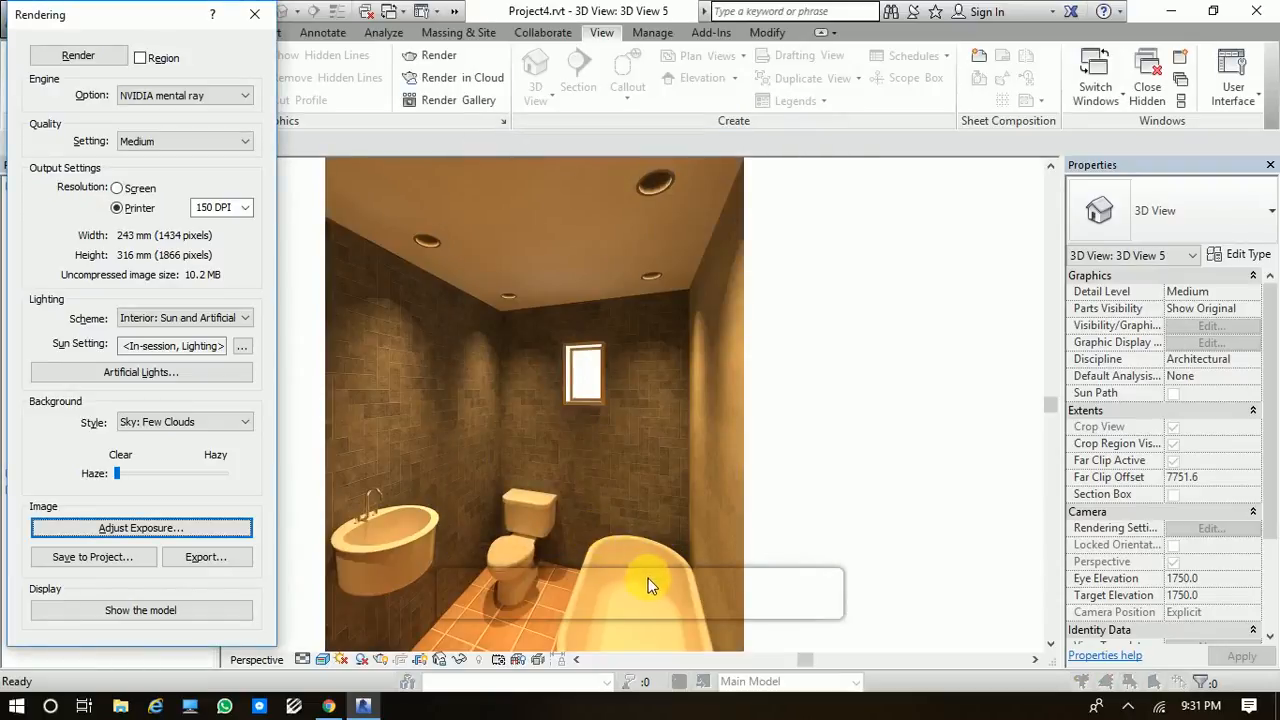
{"action": "scroll", "coordinate": [650, 576], "scroll_direction": "up", "scroll_amount": 1}
{"action": "middle_click_drag", "start_coordinate": [667, 577], "coordinate": [704, 583]}
{"action": "middle_click_drag", "start_coordinate": [648, 546], "coordinate": [705, 550]}
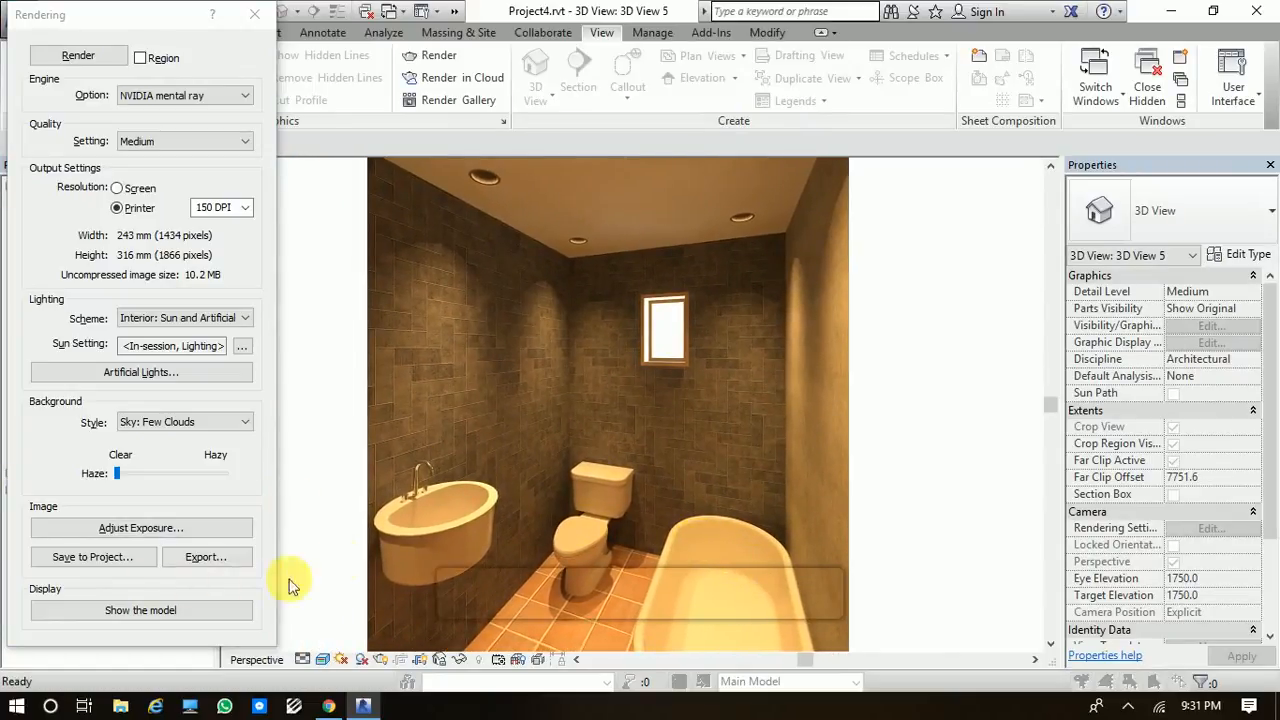